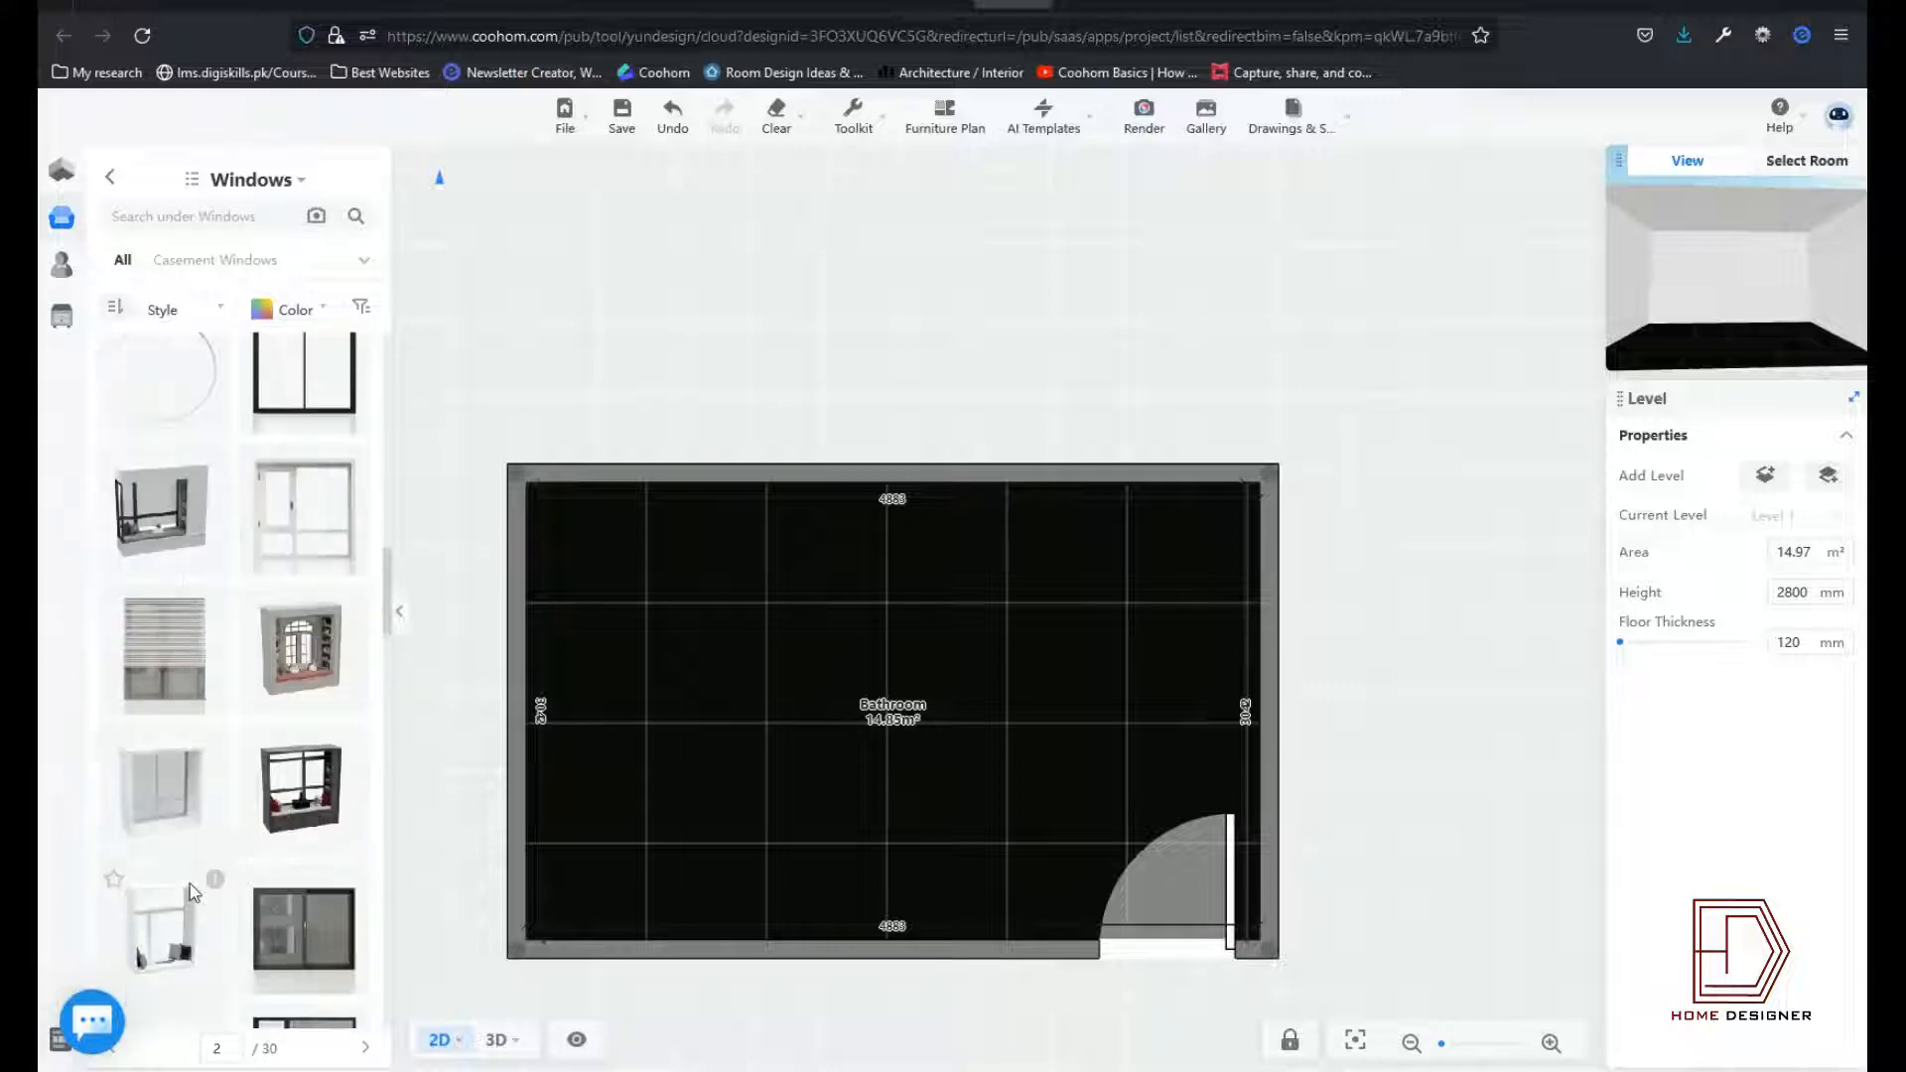
# Step: Place a casement window in the plan's upper wall and move it to about 183 mm from the left wall
pyautogui.click(223, 259)
pyautogui.scroll(-1, 148, 794)
pyautogui.moveTo(164, 865); pyautogui.dragTo(1099, 478)
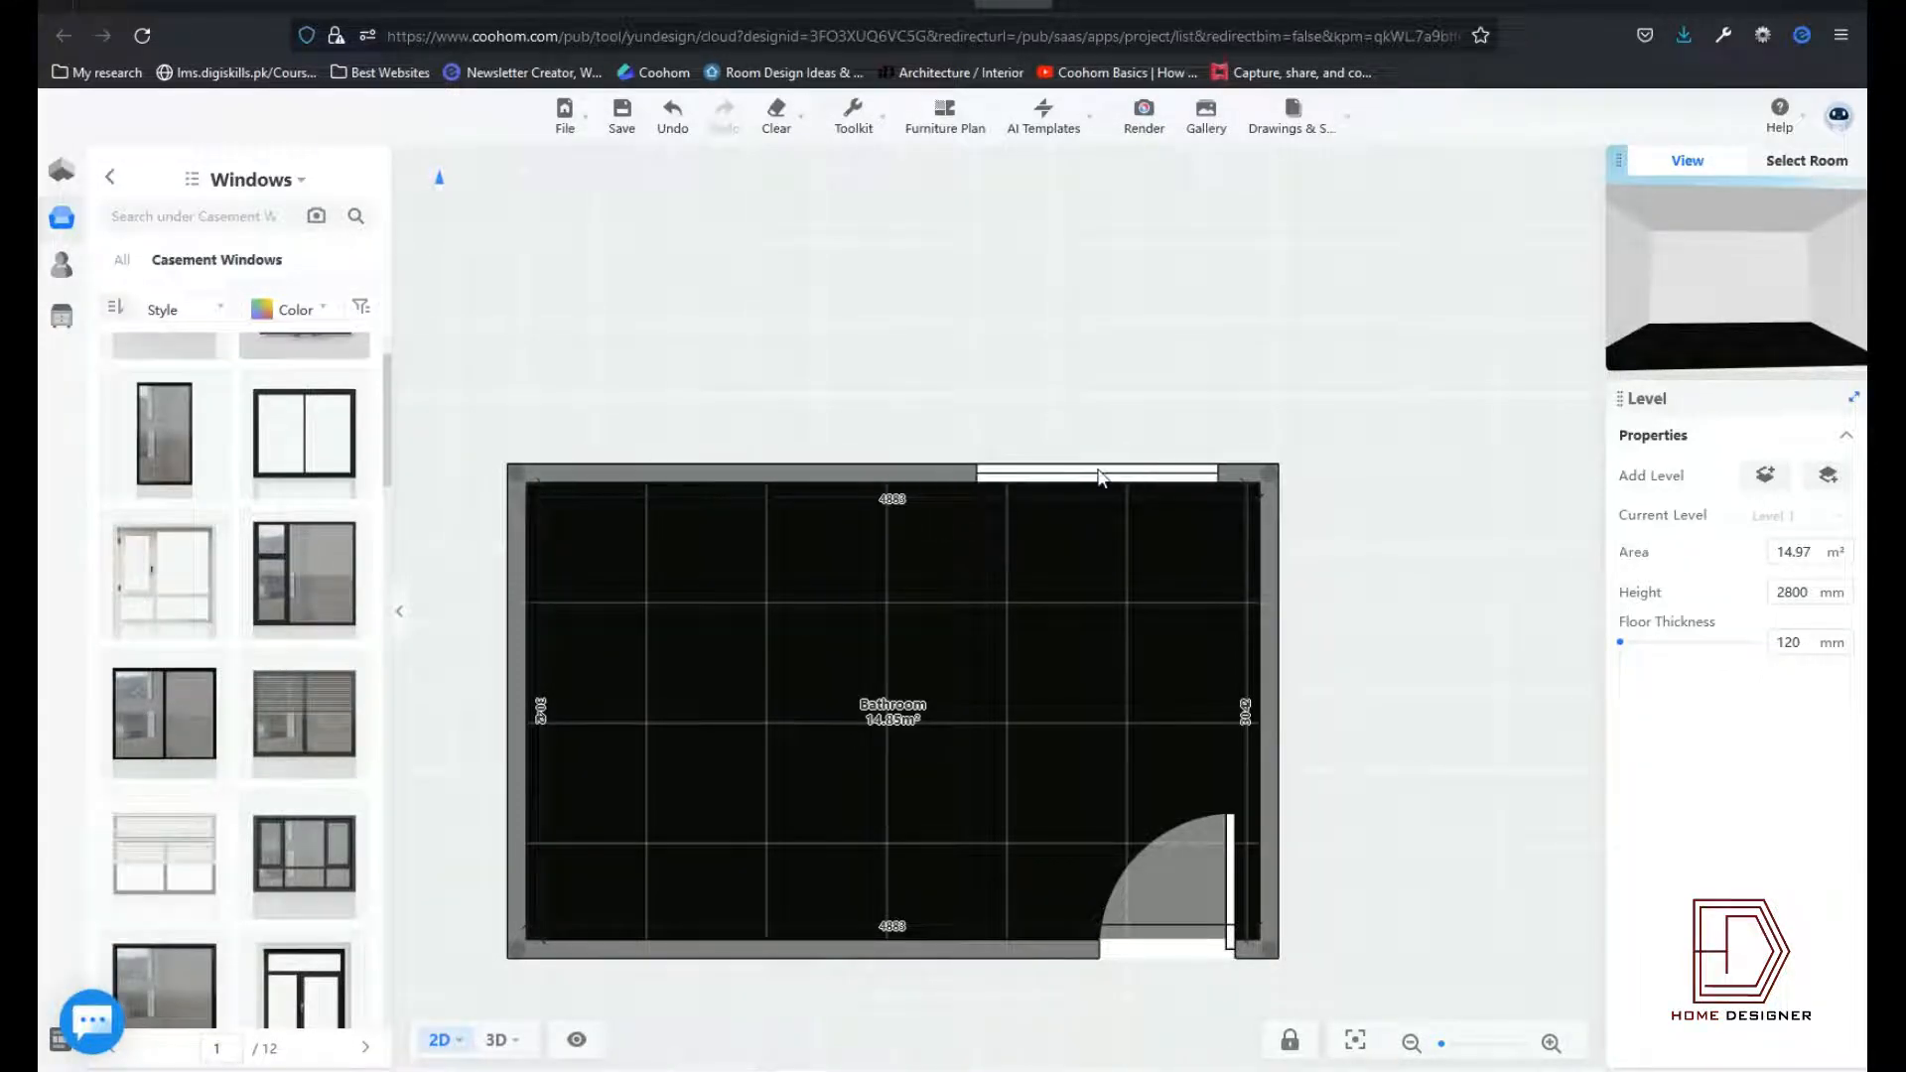
pyautogui.click(1109, 477)
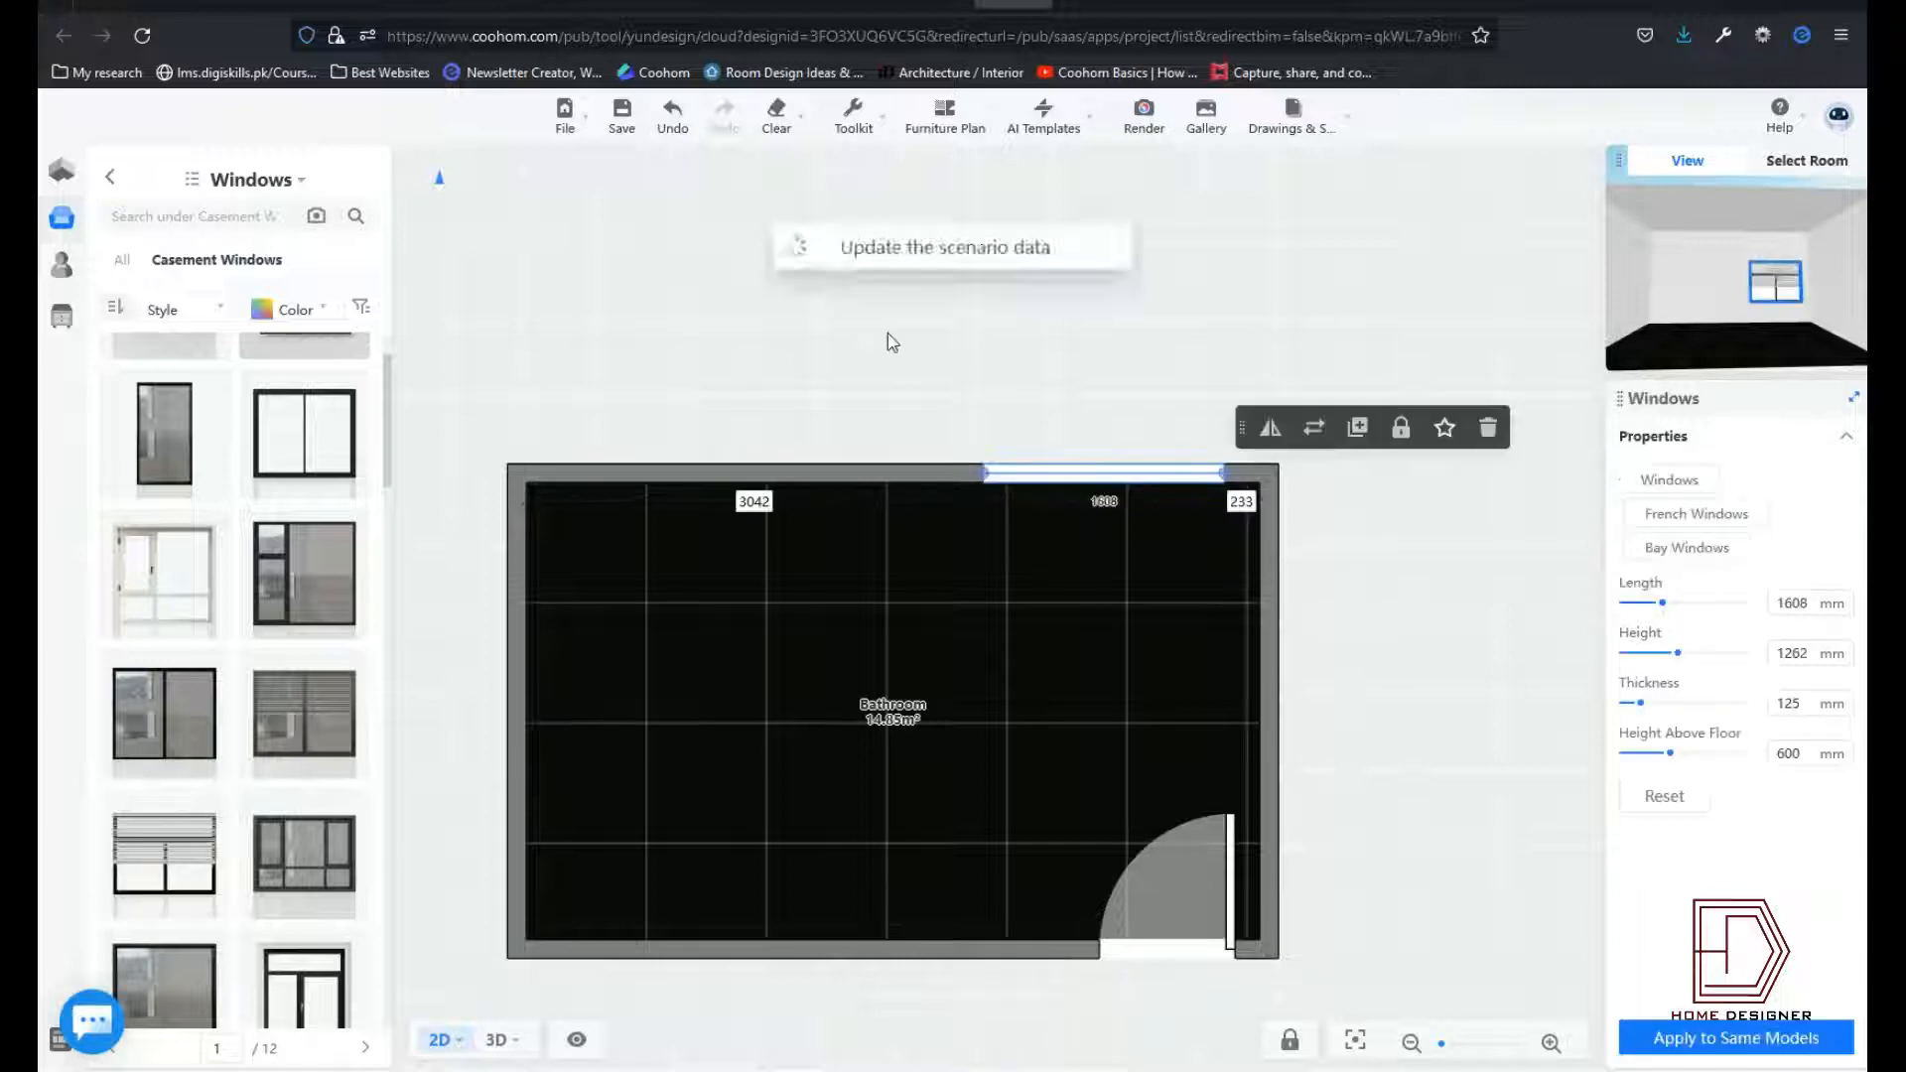
pyautogui.moveTo(1165, 481); pyautogui.dragTo(737, 478)
pyautogui.scroll(-1, 893, 595)
# Step: Add a freestanding oval bathtub from the Bathtubs category in the room's upper-left corner beneath the window
pyautogui.click(194, 186)
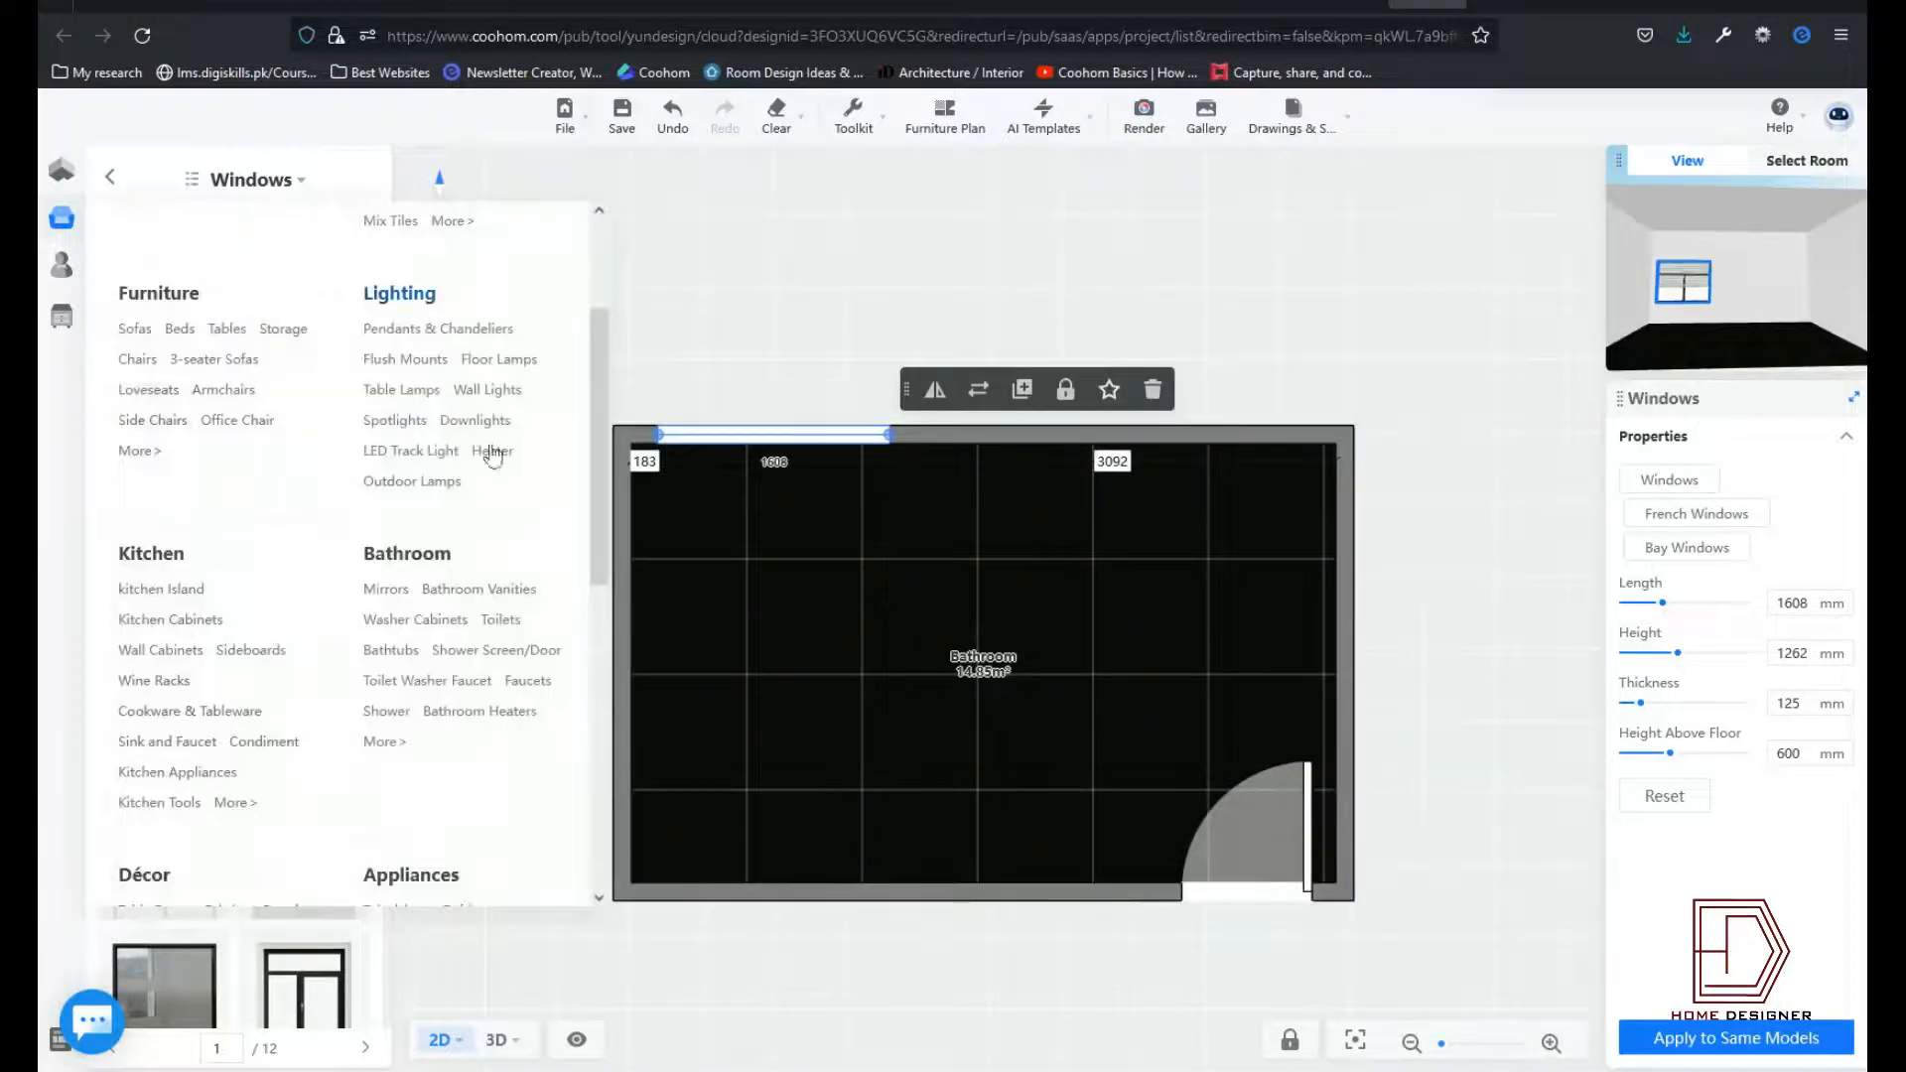
pyautogui.click(401, 651)
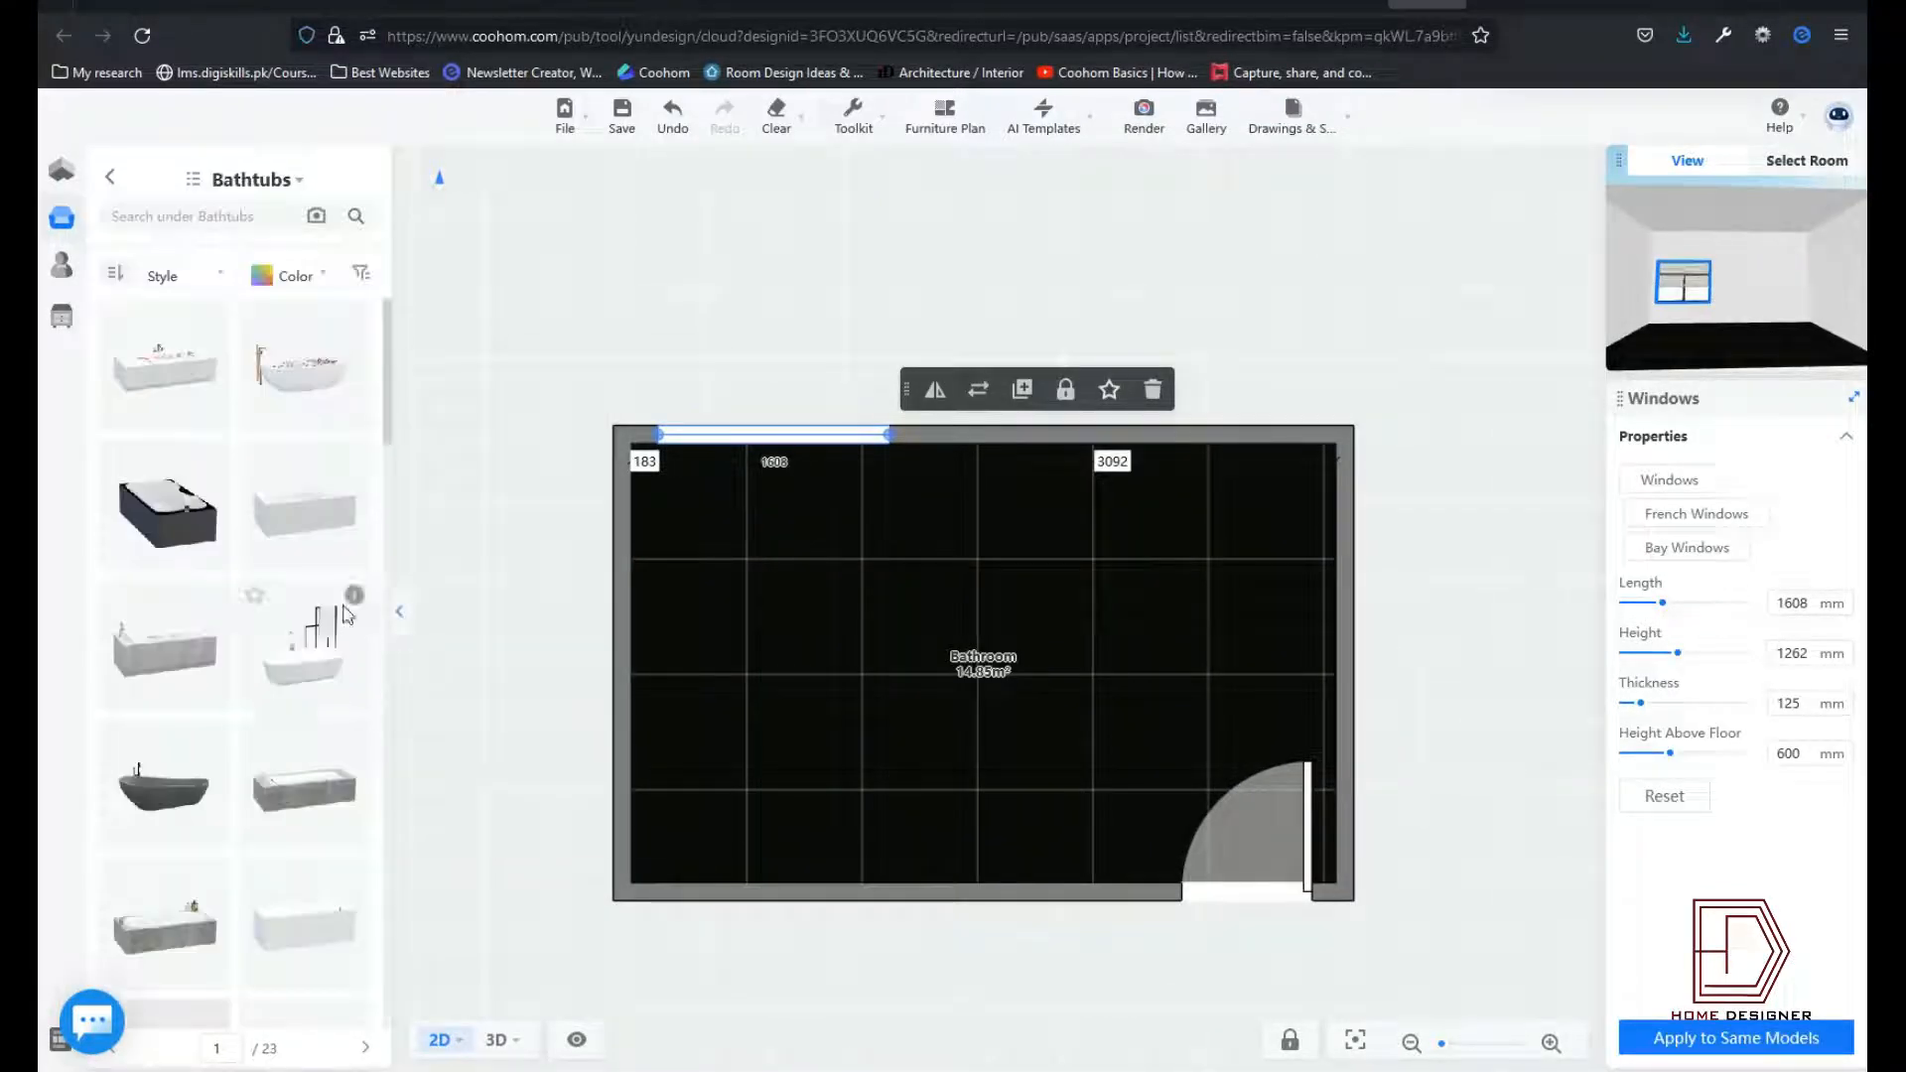
pyautogui.scroll(-5, 237, 687)
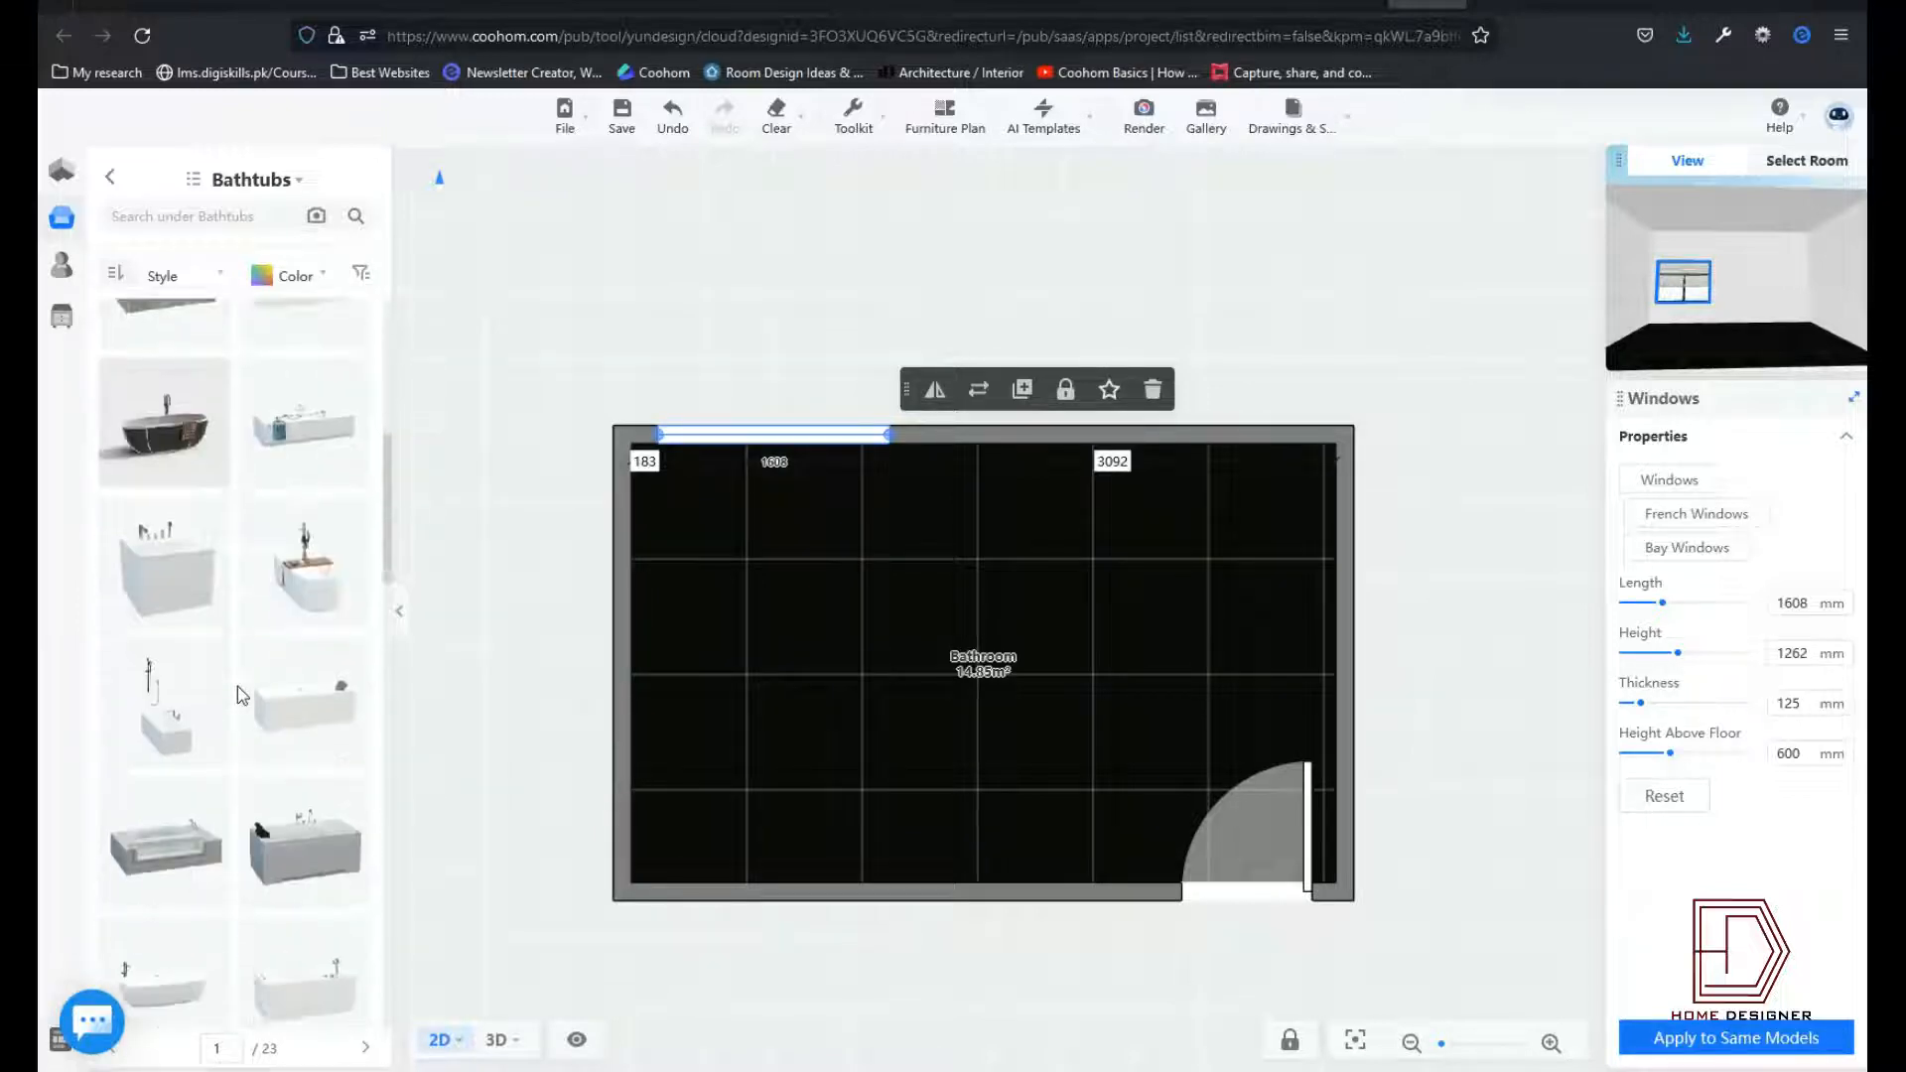
pyautogui.scroll(-4, 236, 687)
pyautogui.moveTo(166, 480); pyautogui.dragTo(714, 598)
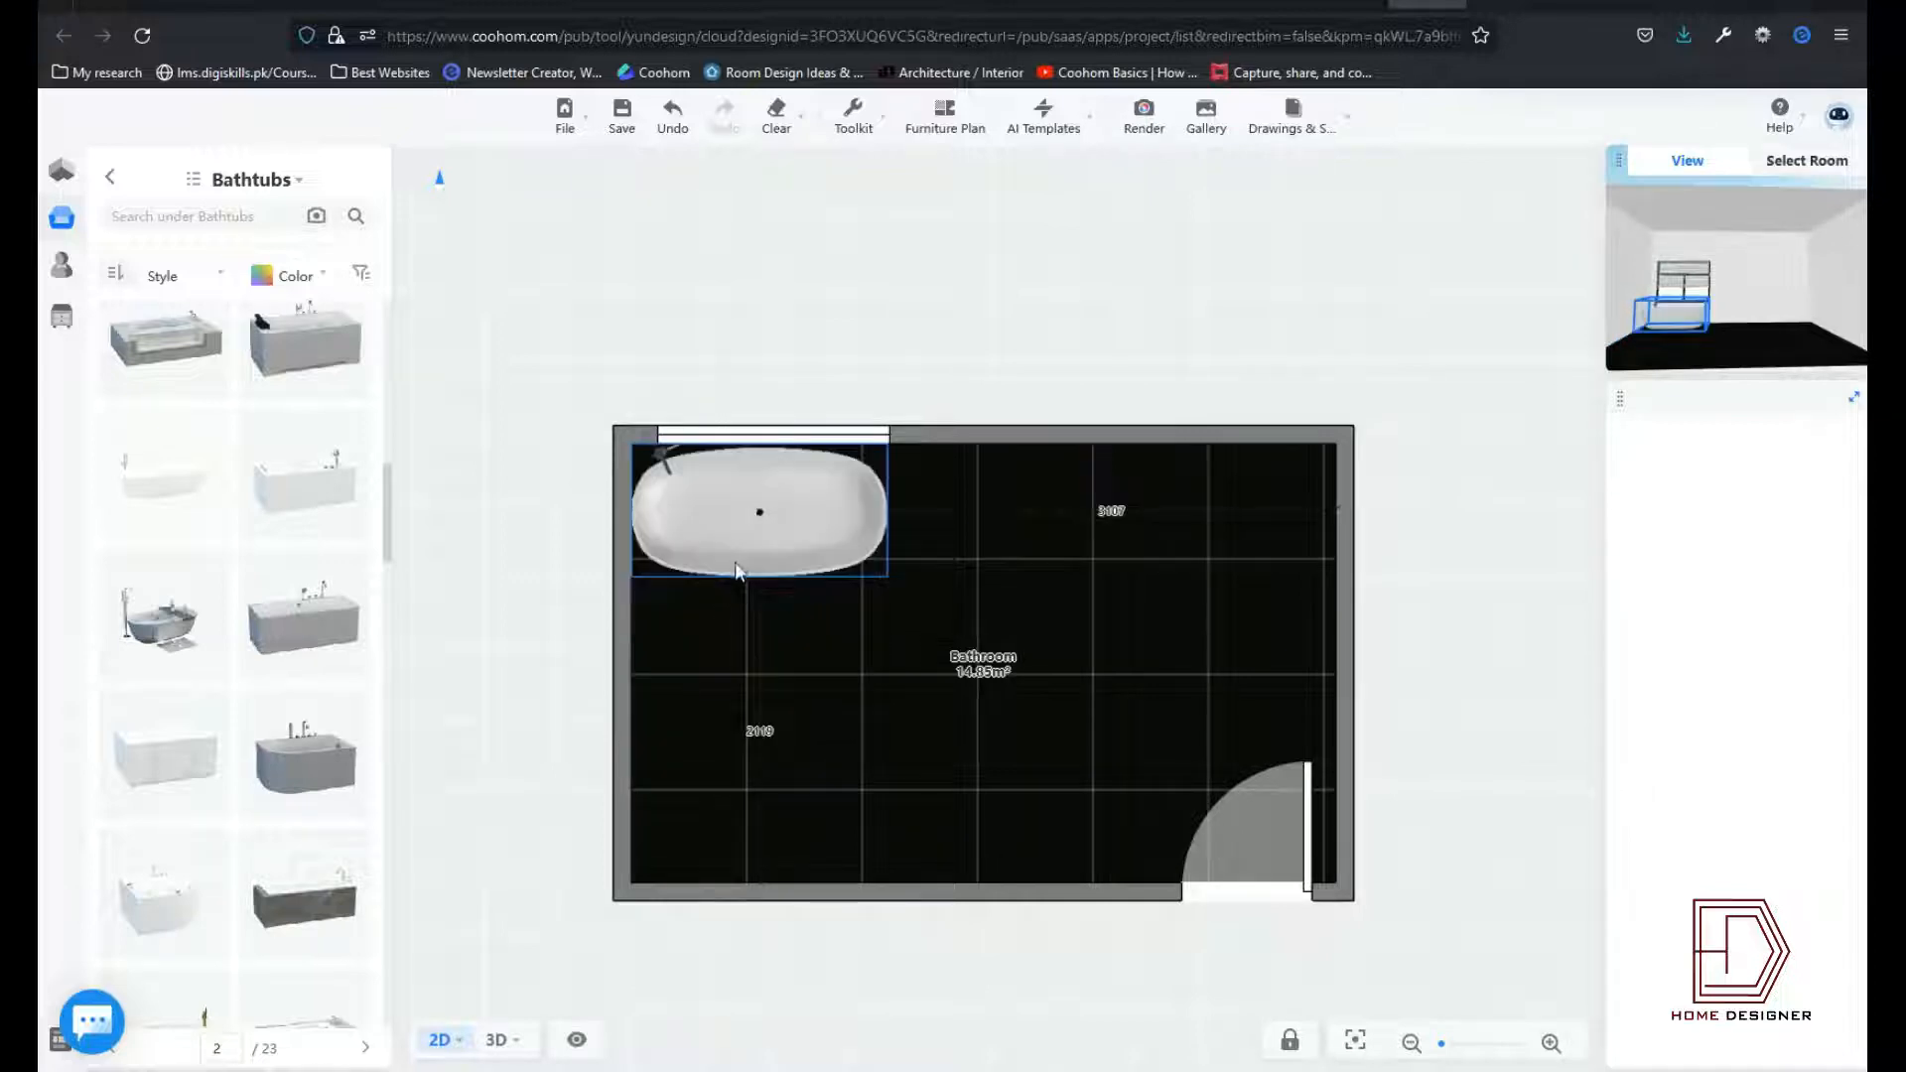
pyautogui.click(468, 681)
# Step: Place a black-framed shower enclosure from the Shower Screen/Door category in the room's lower-left corner
pyautogui.click(207, 183)
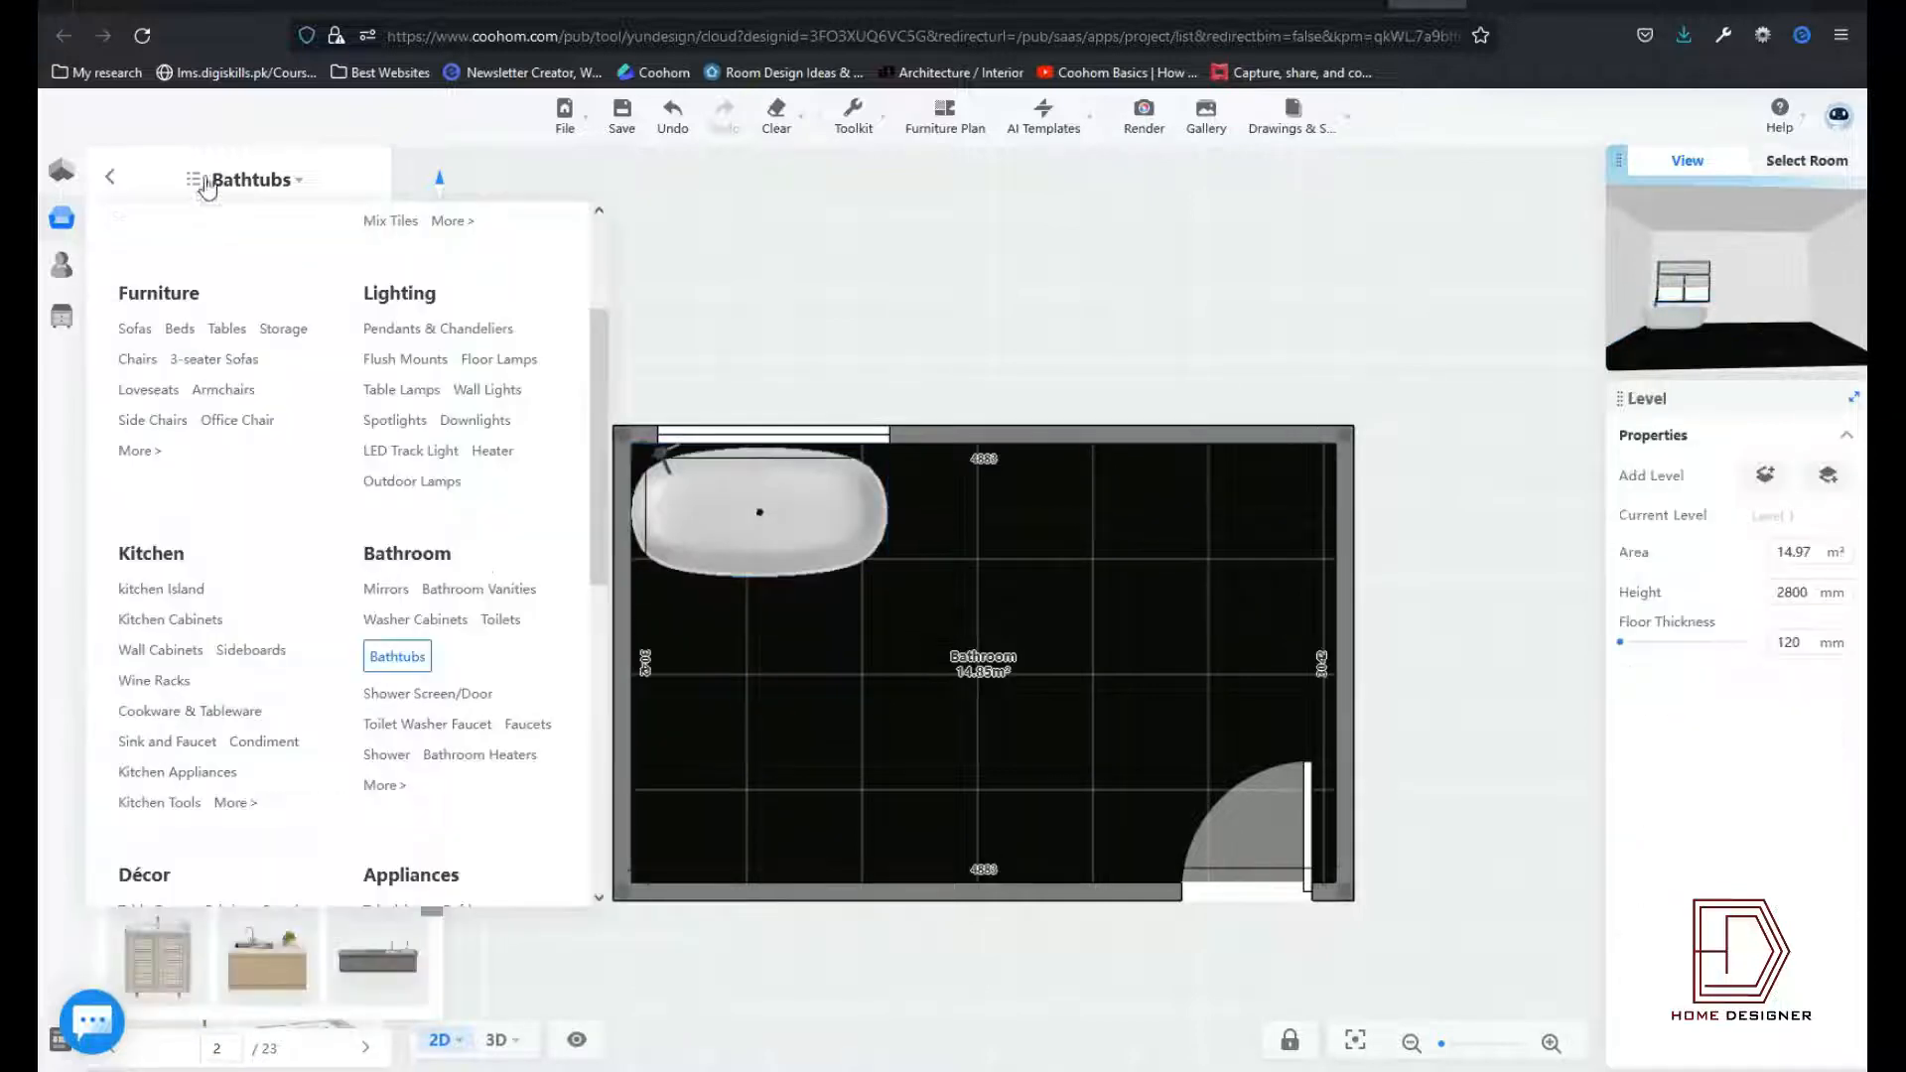
pyautogui.click(452, 695)
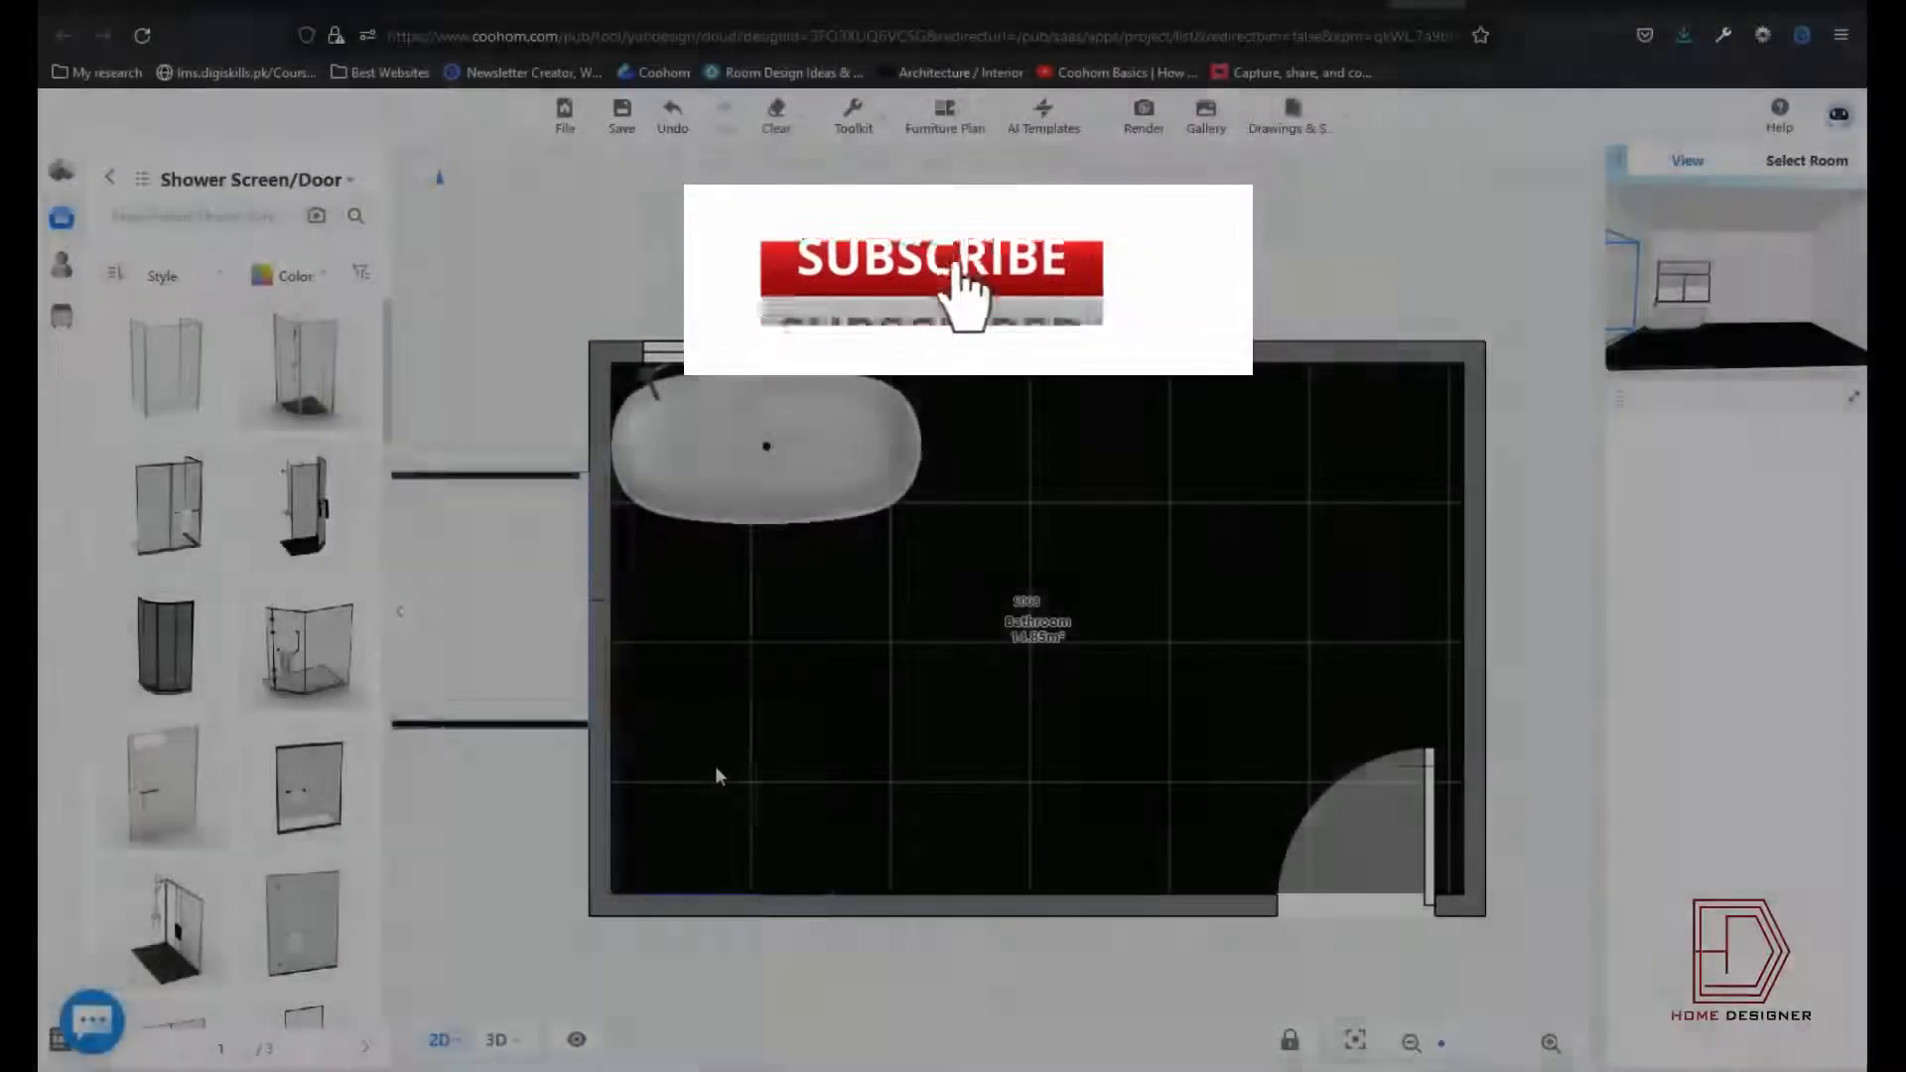
pyautogui.click(715, 765)
pyautogui.click(497, 668)
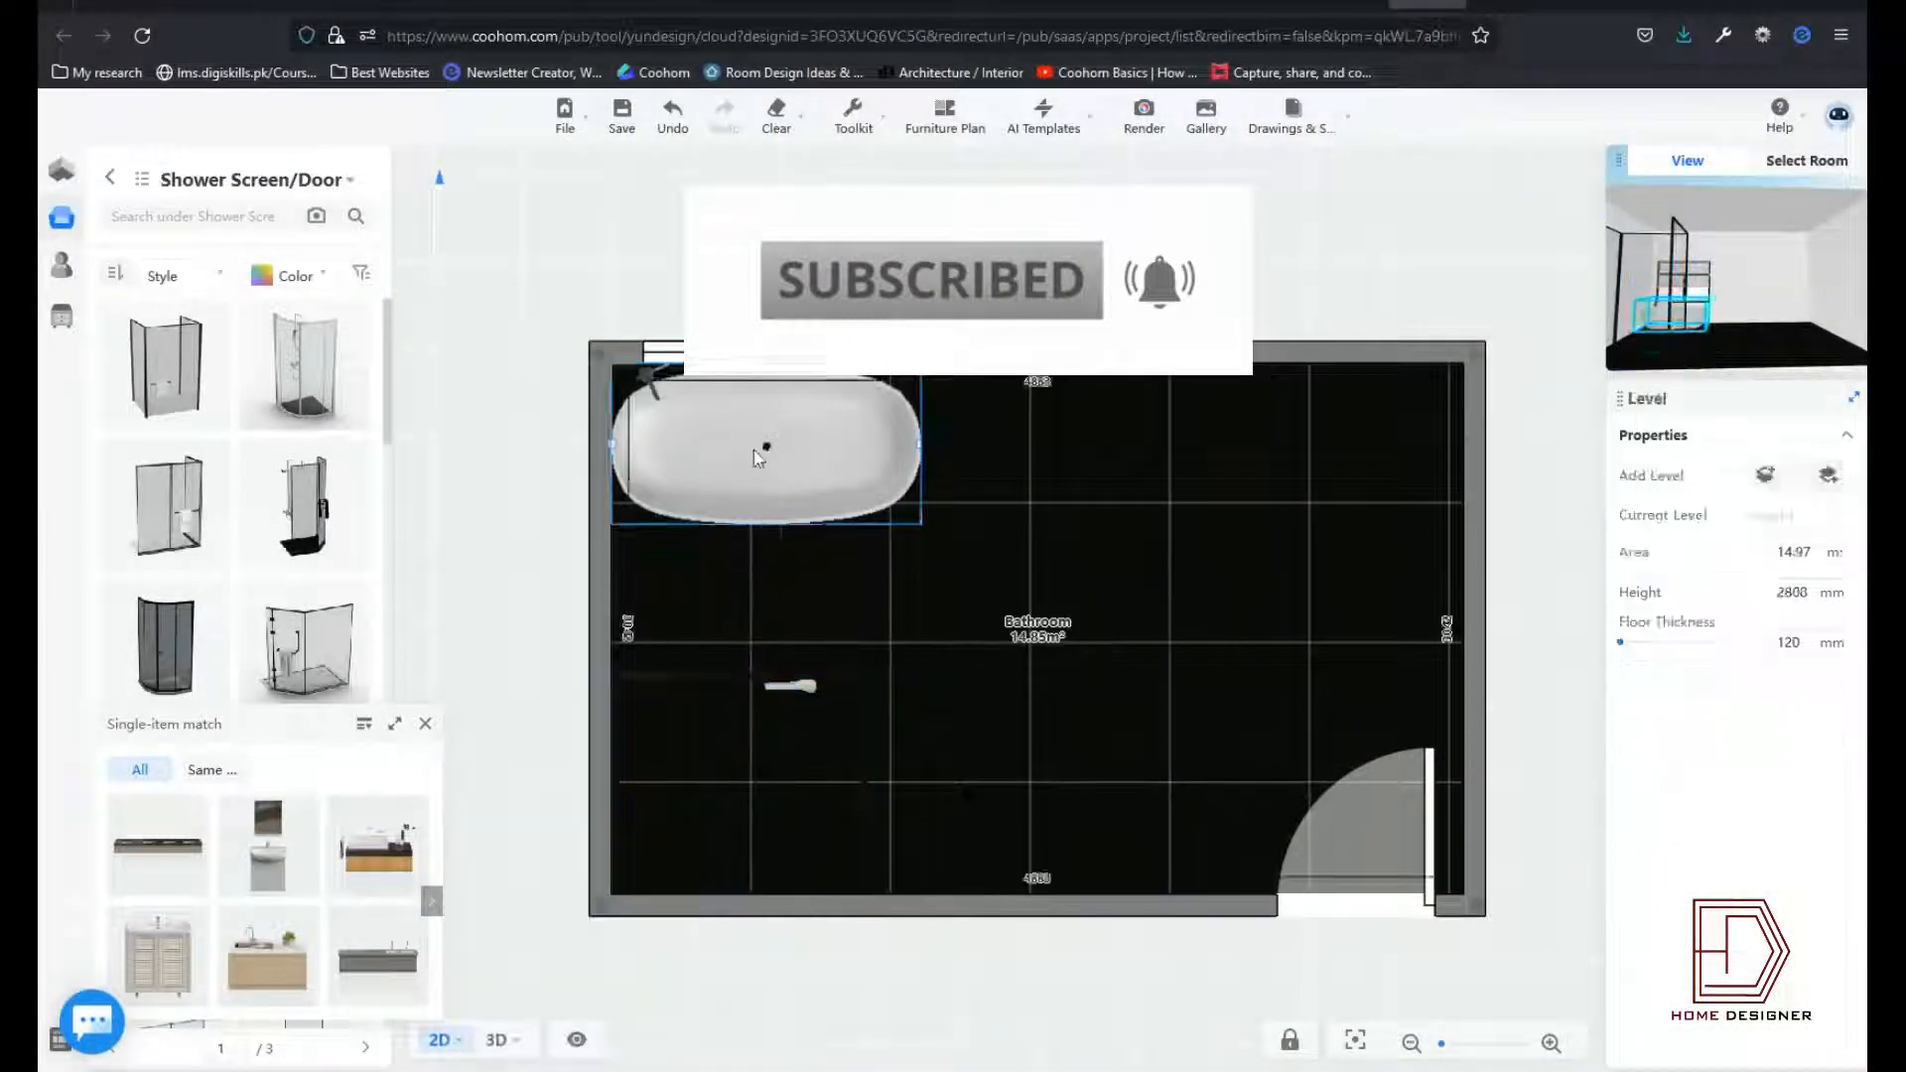
# Step: Try the bathtub turned 90° along the left wall, and return it parallel to the window, slightly clear of the walls
pyautogui.click(759, 458)
pyautogui.moveTo(766, 541); pyautogui.dragTo(844, 442)
pyautogui.moveTo(767, 499); pyautogui.dragTo(653, 617)
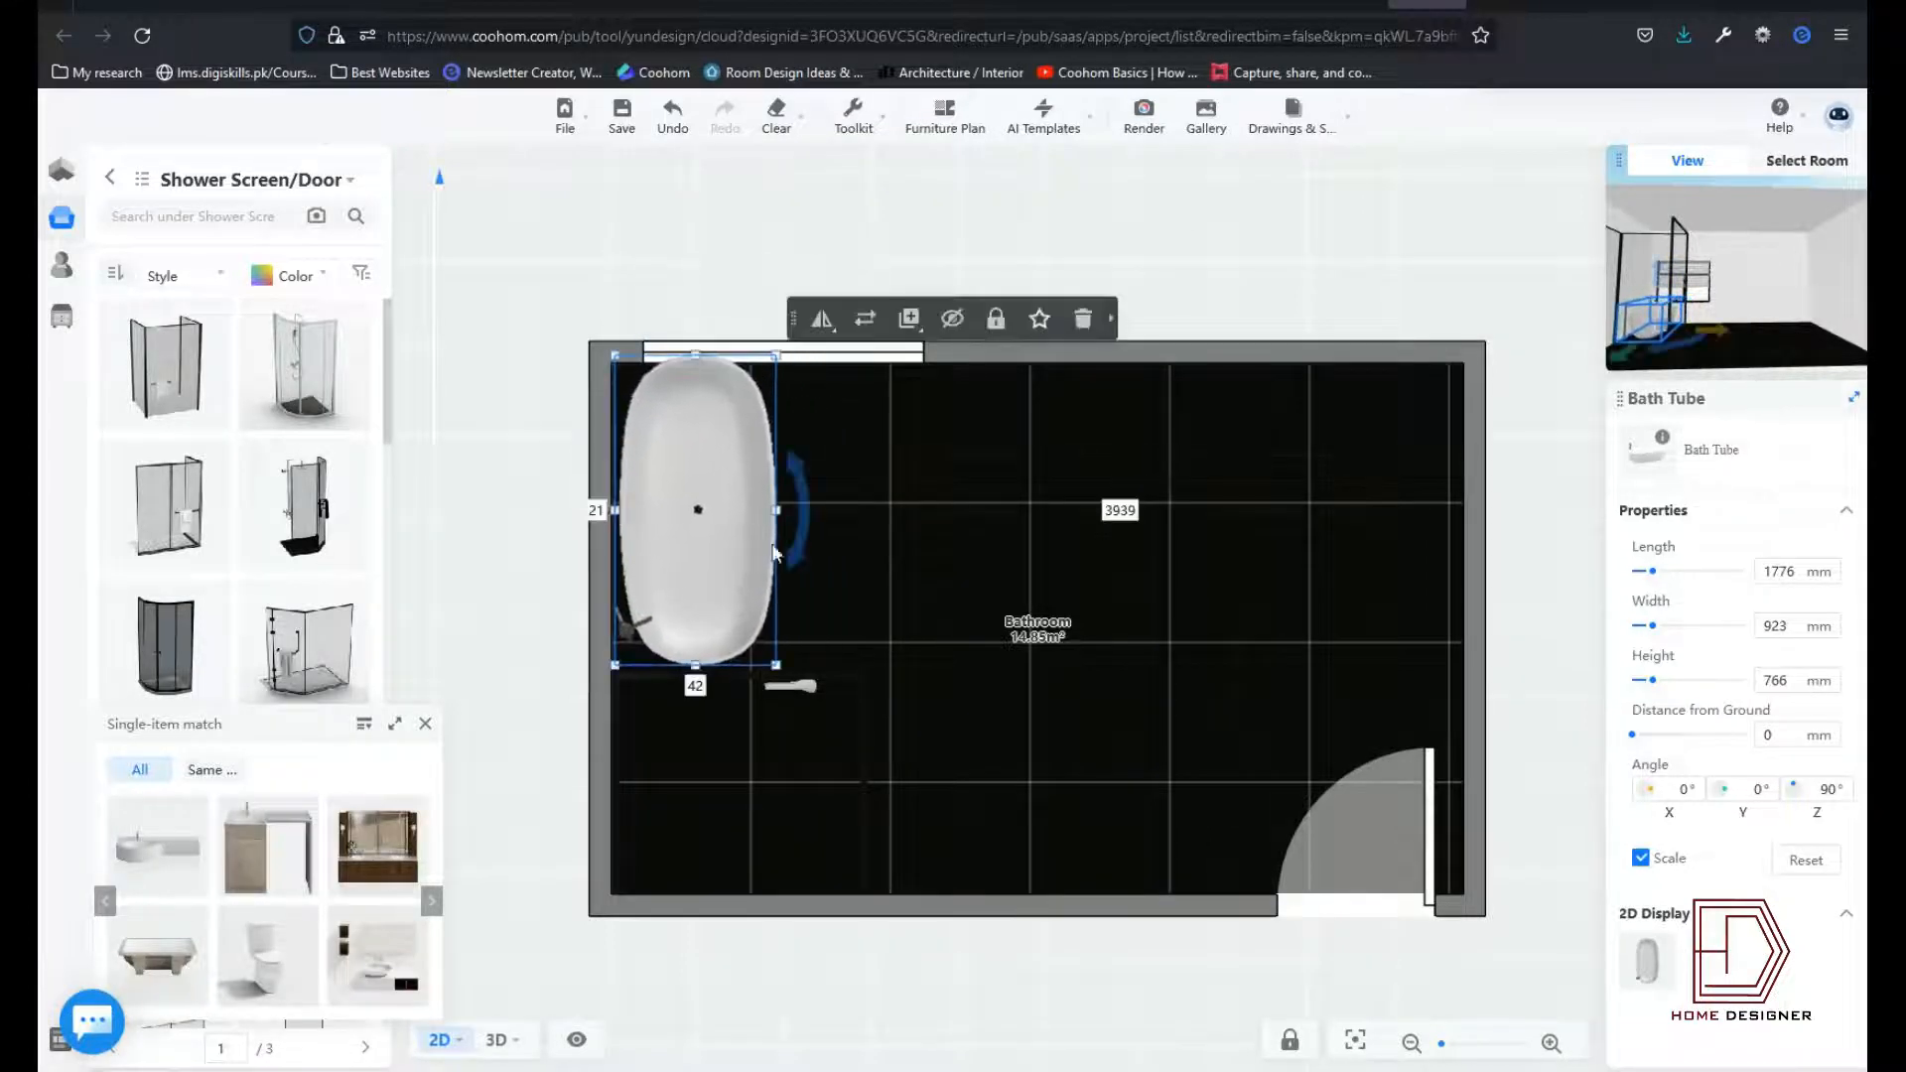
pyautogui.moveTo(776, 553); pyautogui.dragTo(677, 597)
pyautogui.moveTo(744, 516); pyautogui.dragTo(824, 447)
pyautogui.click(716, 799)
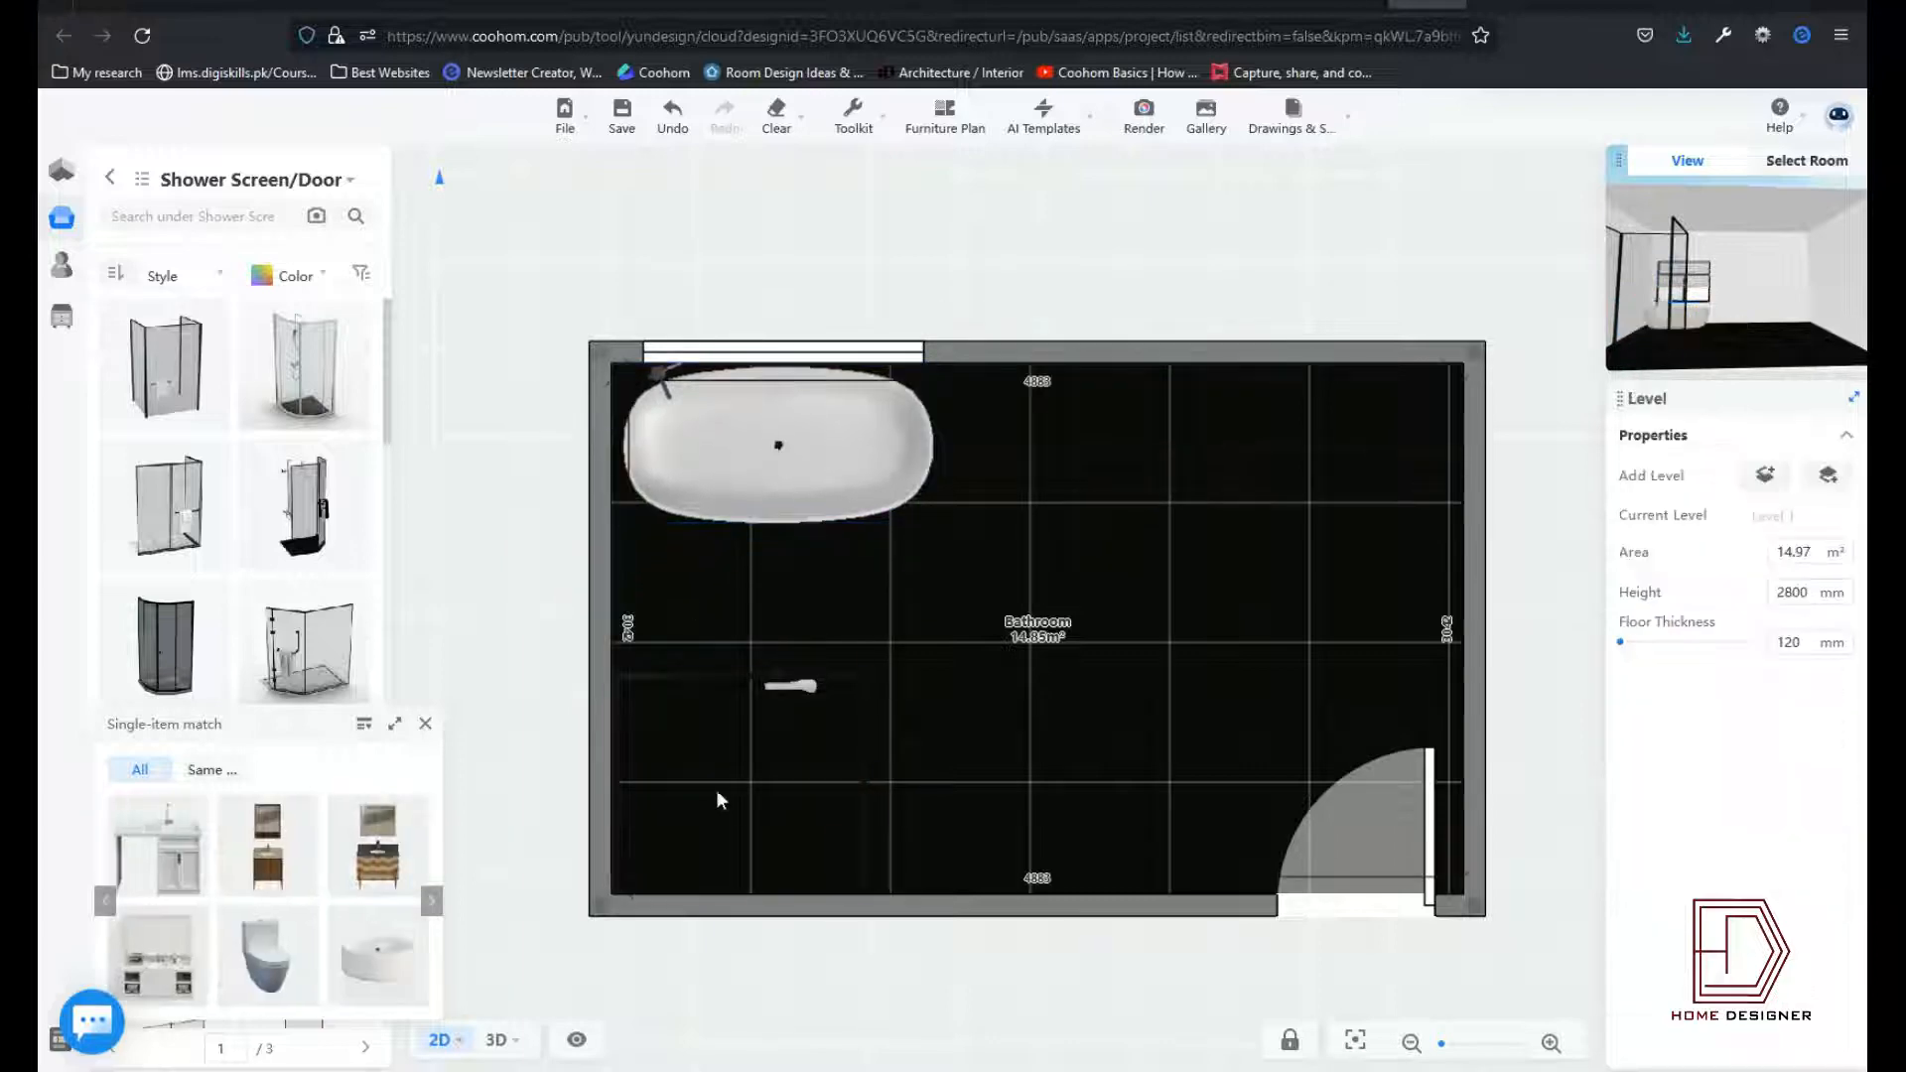
# Step: Enlarge the corner shower enclosure to about 1596 mm long and 1455 mm wide
pyautogui.scroll(1, 716, 799)
pyautogui.click(716, 802)
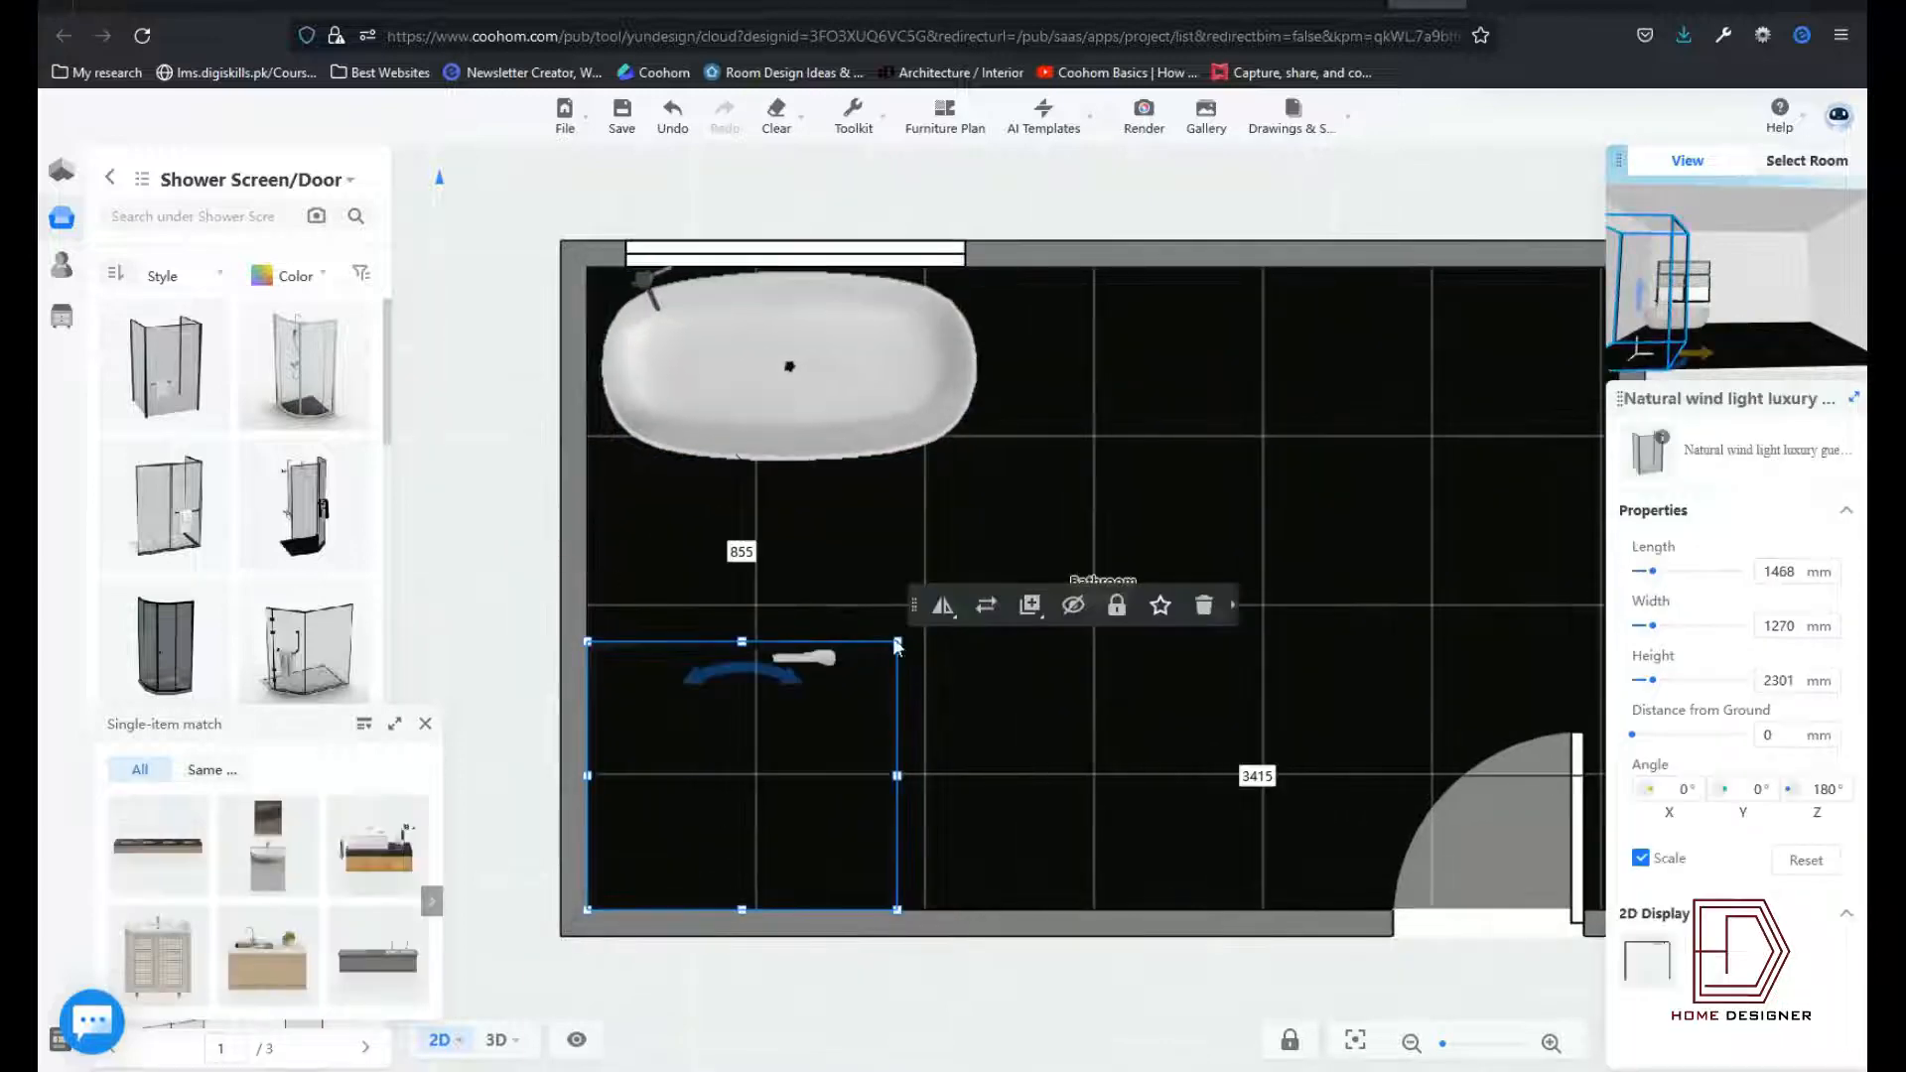
pyautogui.click(521, 657)
pyautogui.click(901, 790)
pyautogui.moveTo(942, 756); pyautogui.dragTo(924, 757)
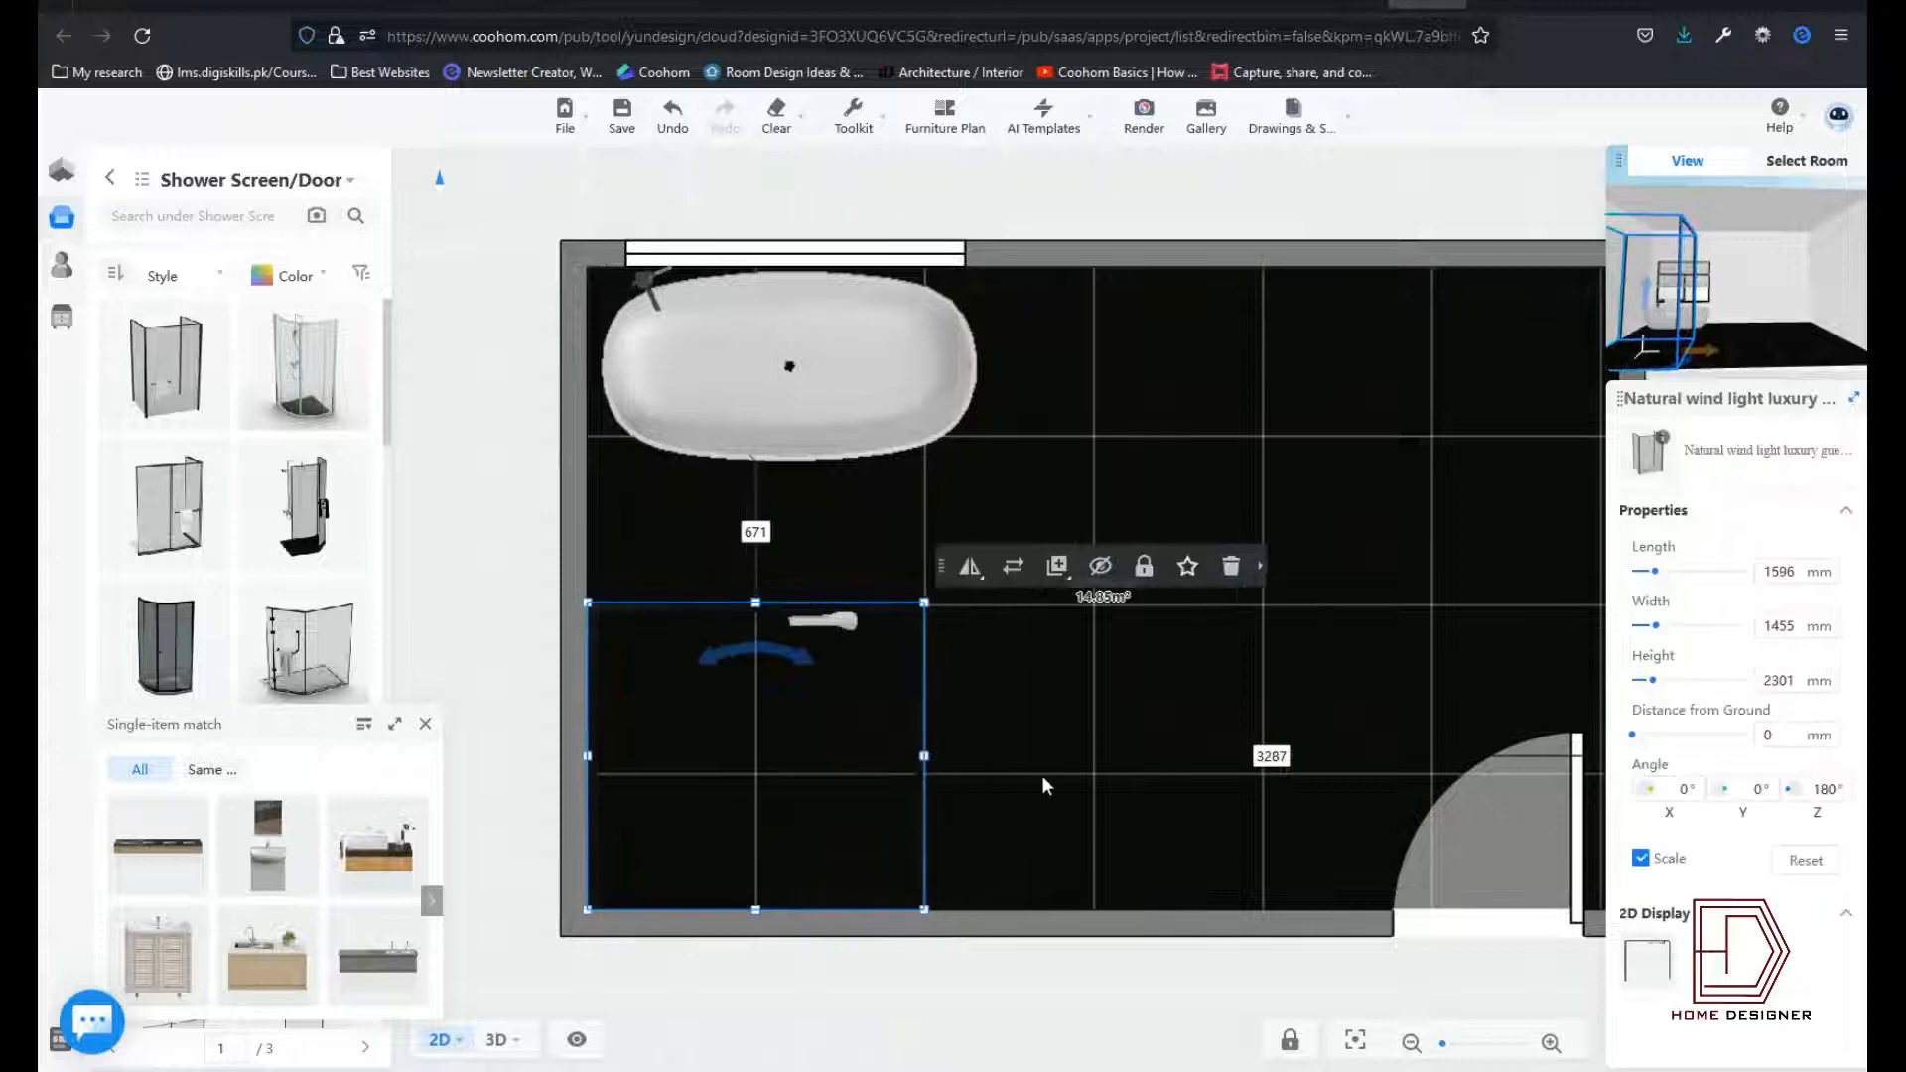
# Step: Cover the bathroom floor with the white and grey leaf-patterned hexagonal tile from Tile Textures
pyautogui.click(1042, 786)
pyautogui.click(143, 182)
pyautogui.scroll(2, 444, 407)
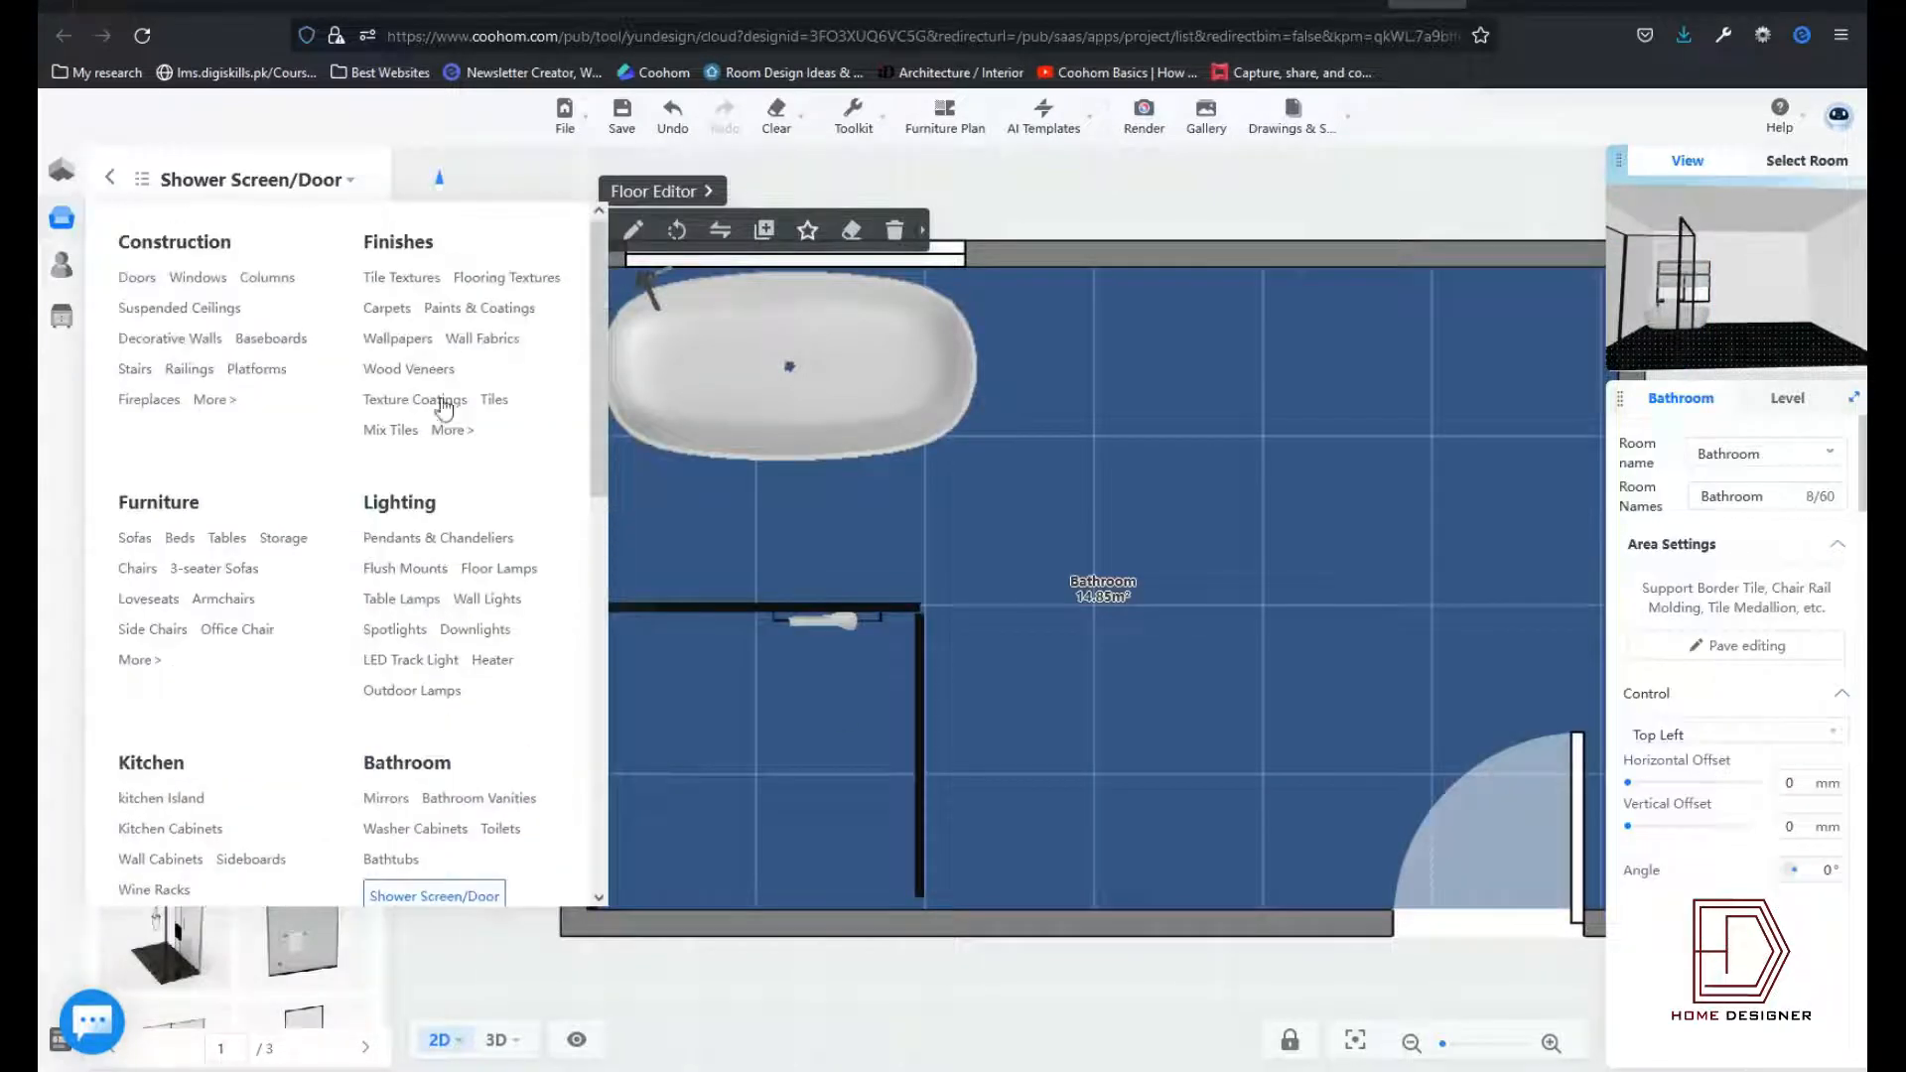
pyautogui.click(497, 401)
pyautogui.click(209, 185)
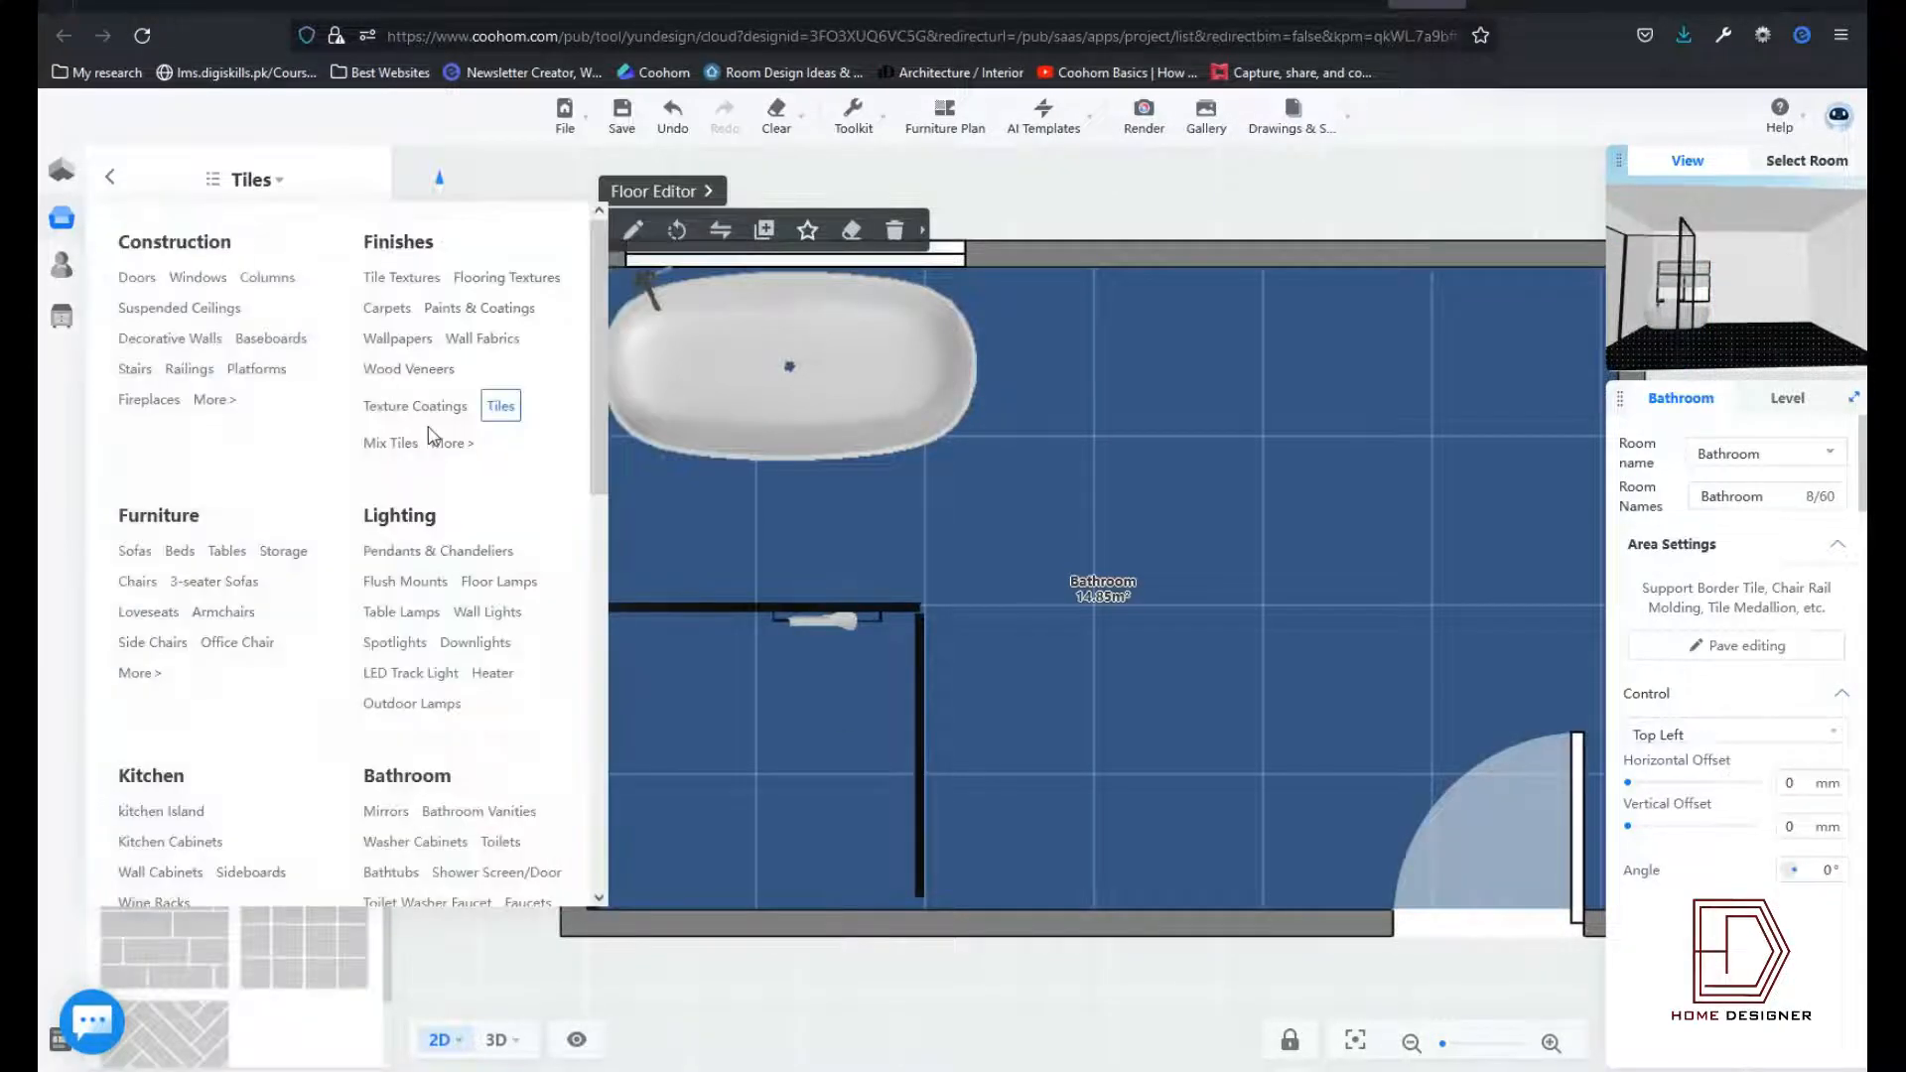
pyautogui.click(451, 430)
pyautogui.click(139, 332)
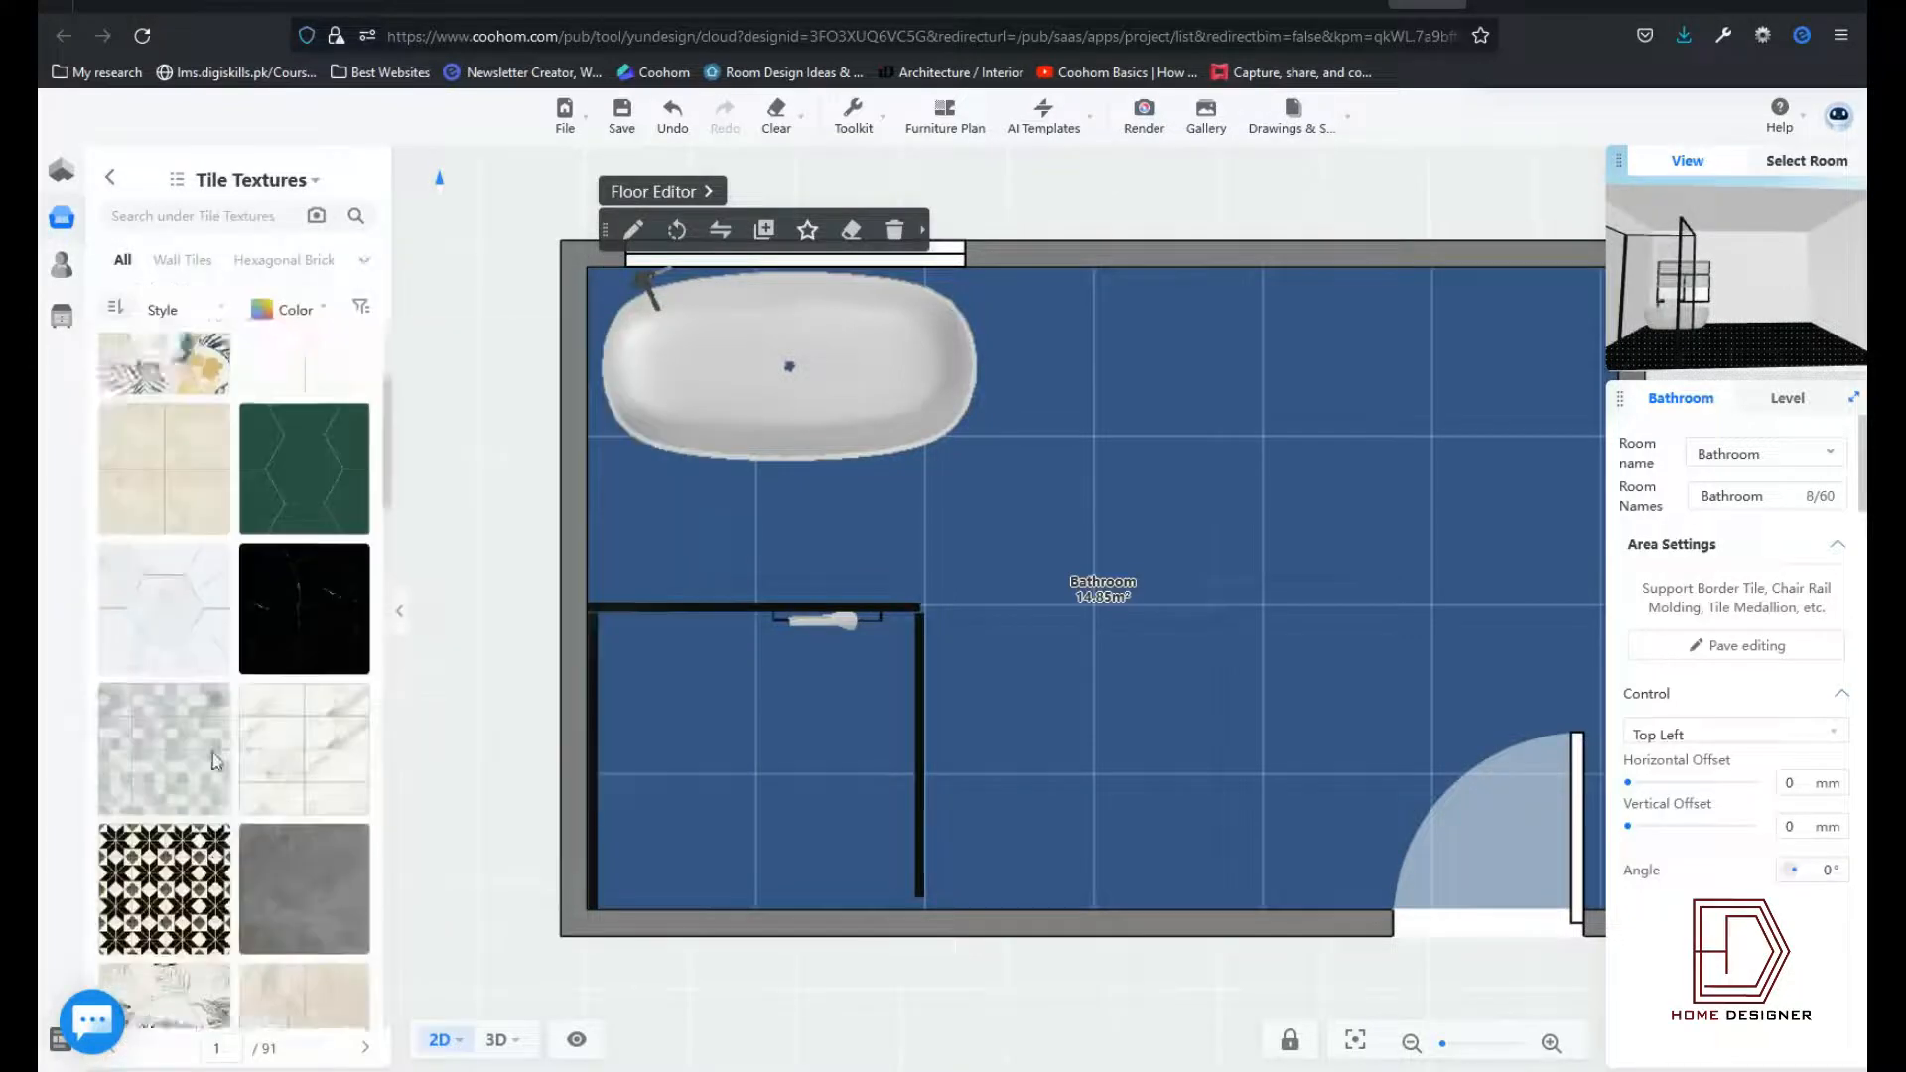
pyautogui.scroll(-2, 212, 762)
pyautogui.scroll(-8, 212, 762)
pyautogui.click(163, 533)
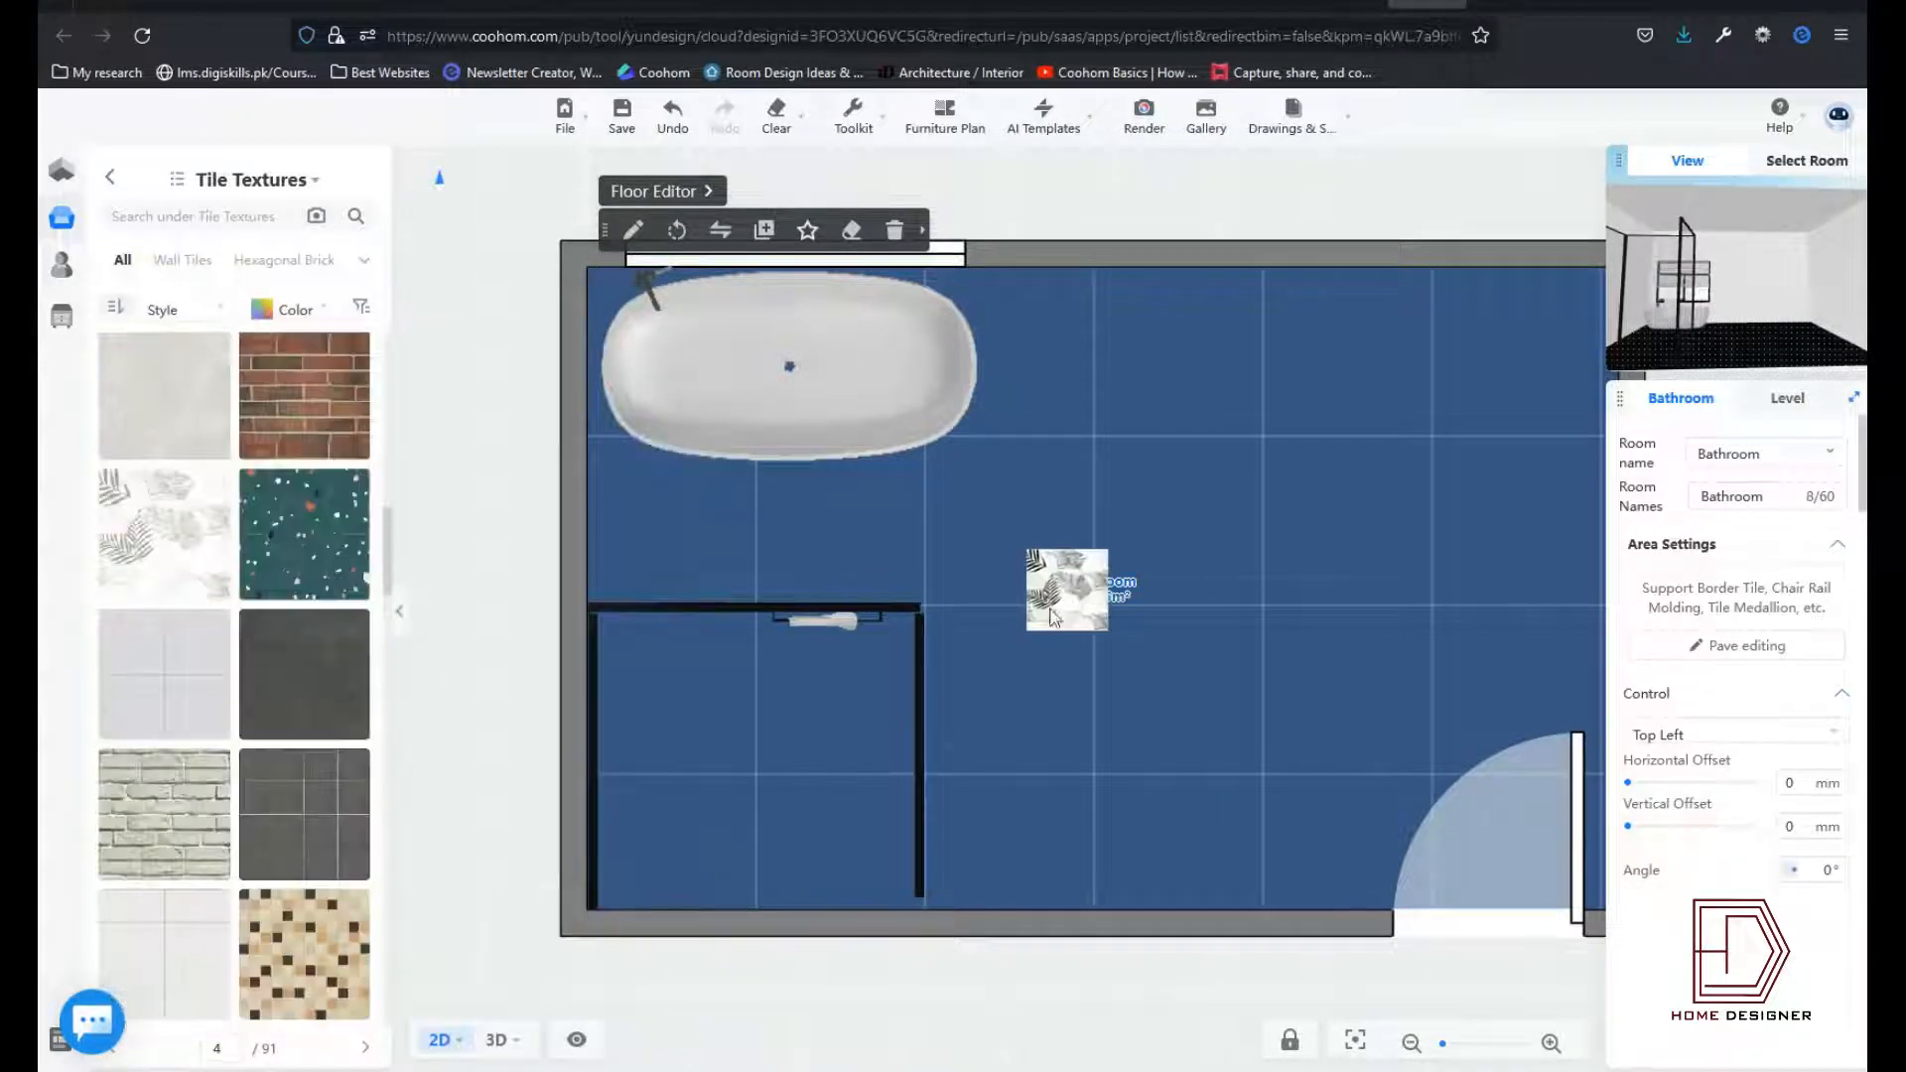
pyautogui.click(1076, 645)
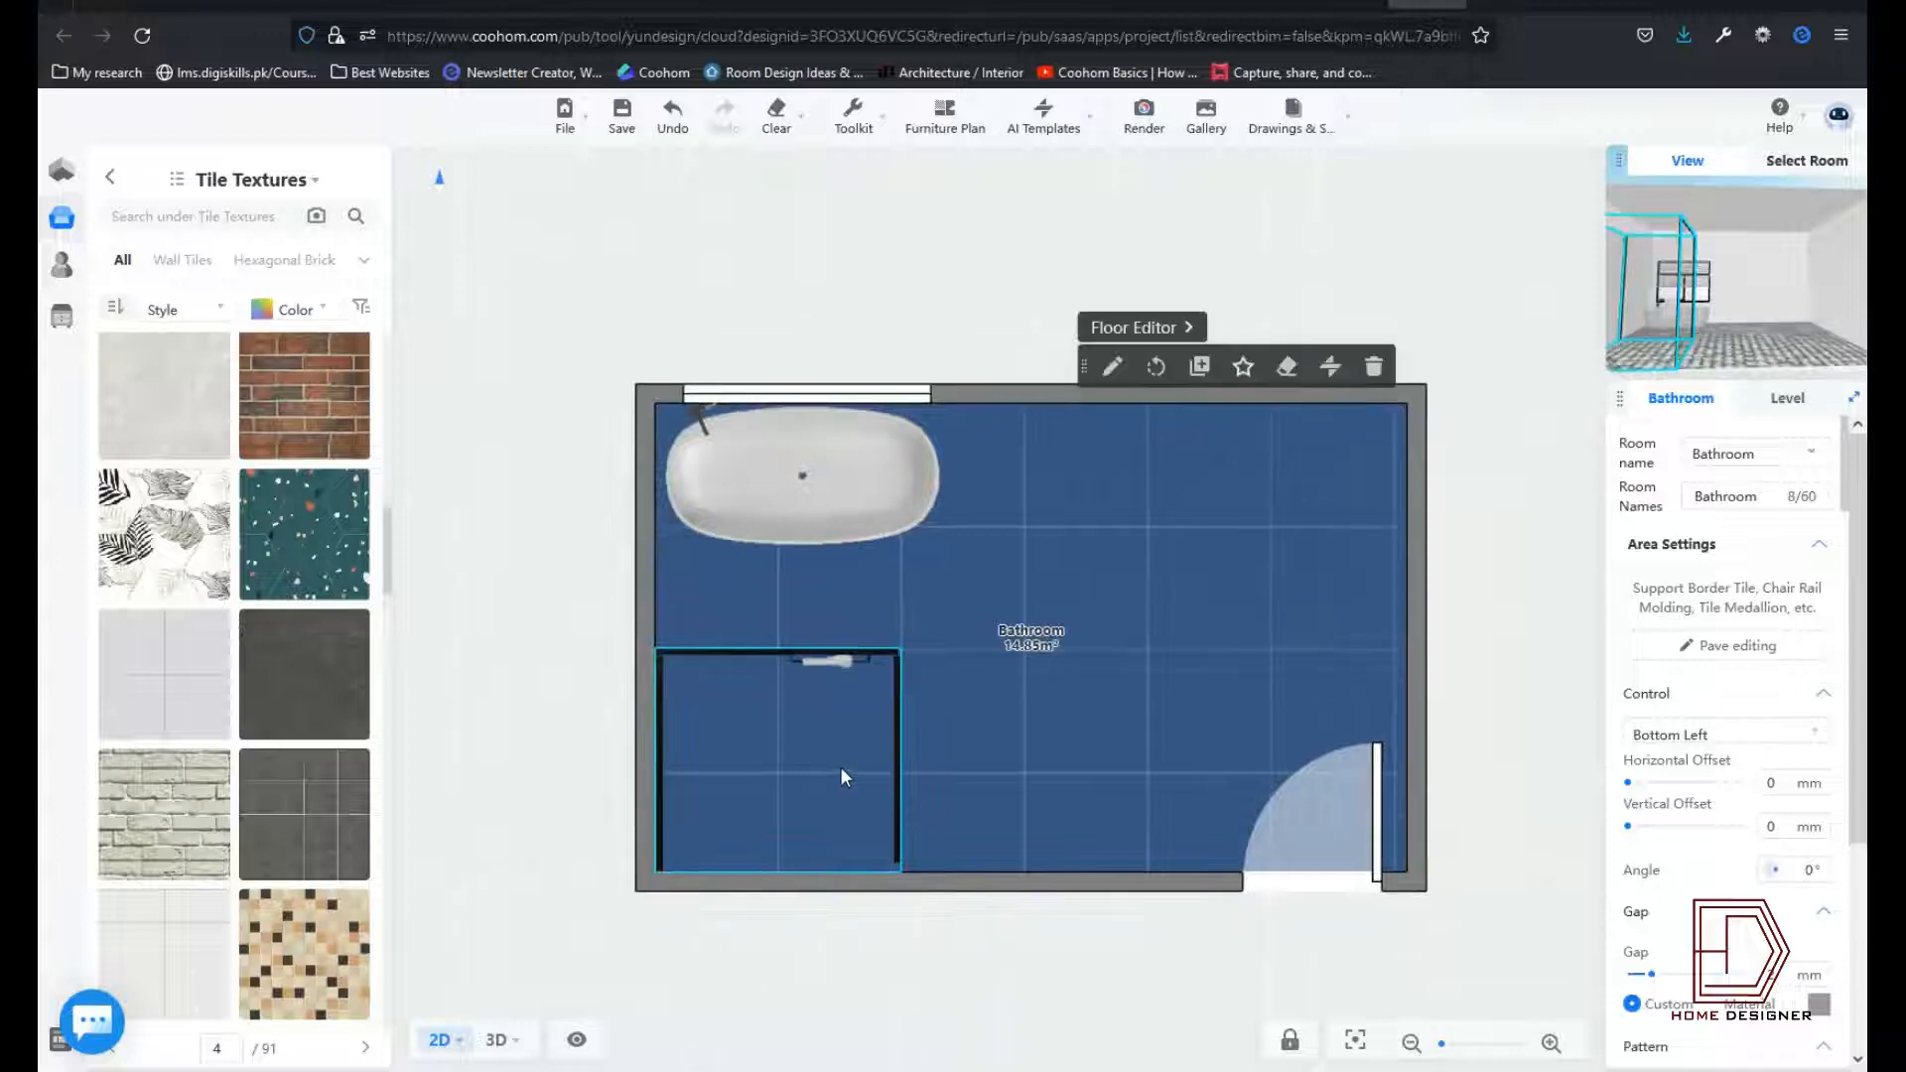
pyautogui.click(916, 969)
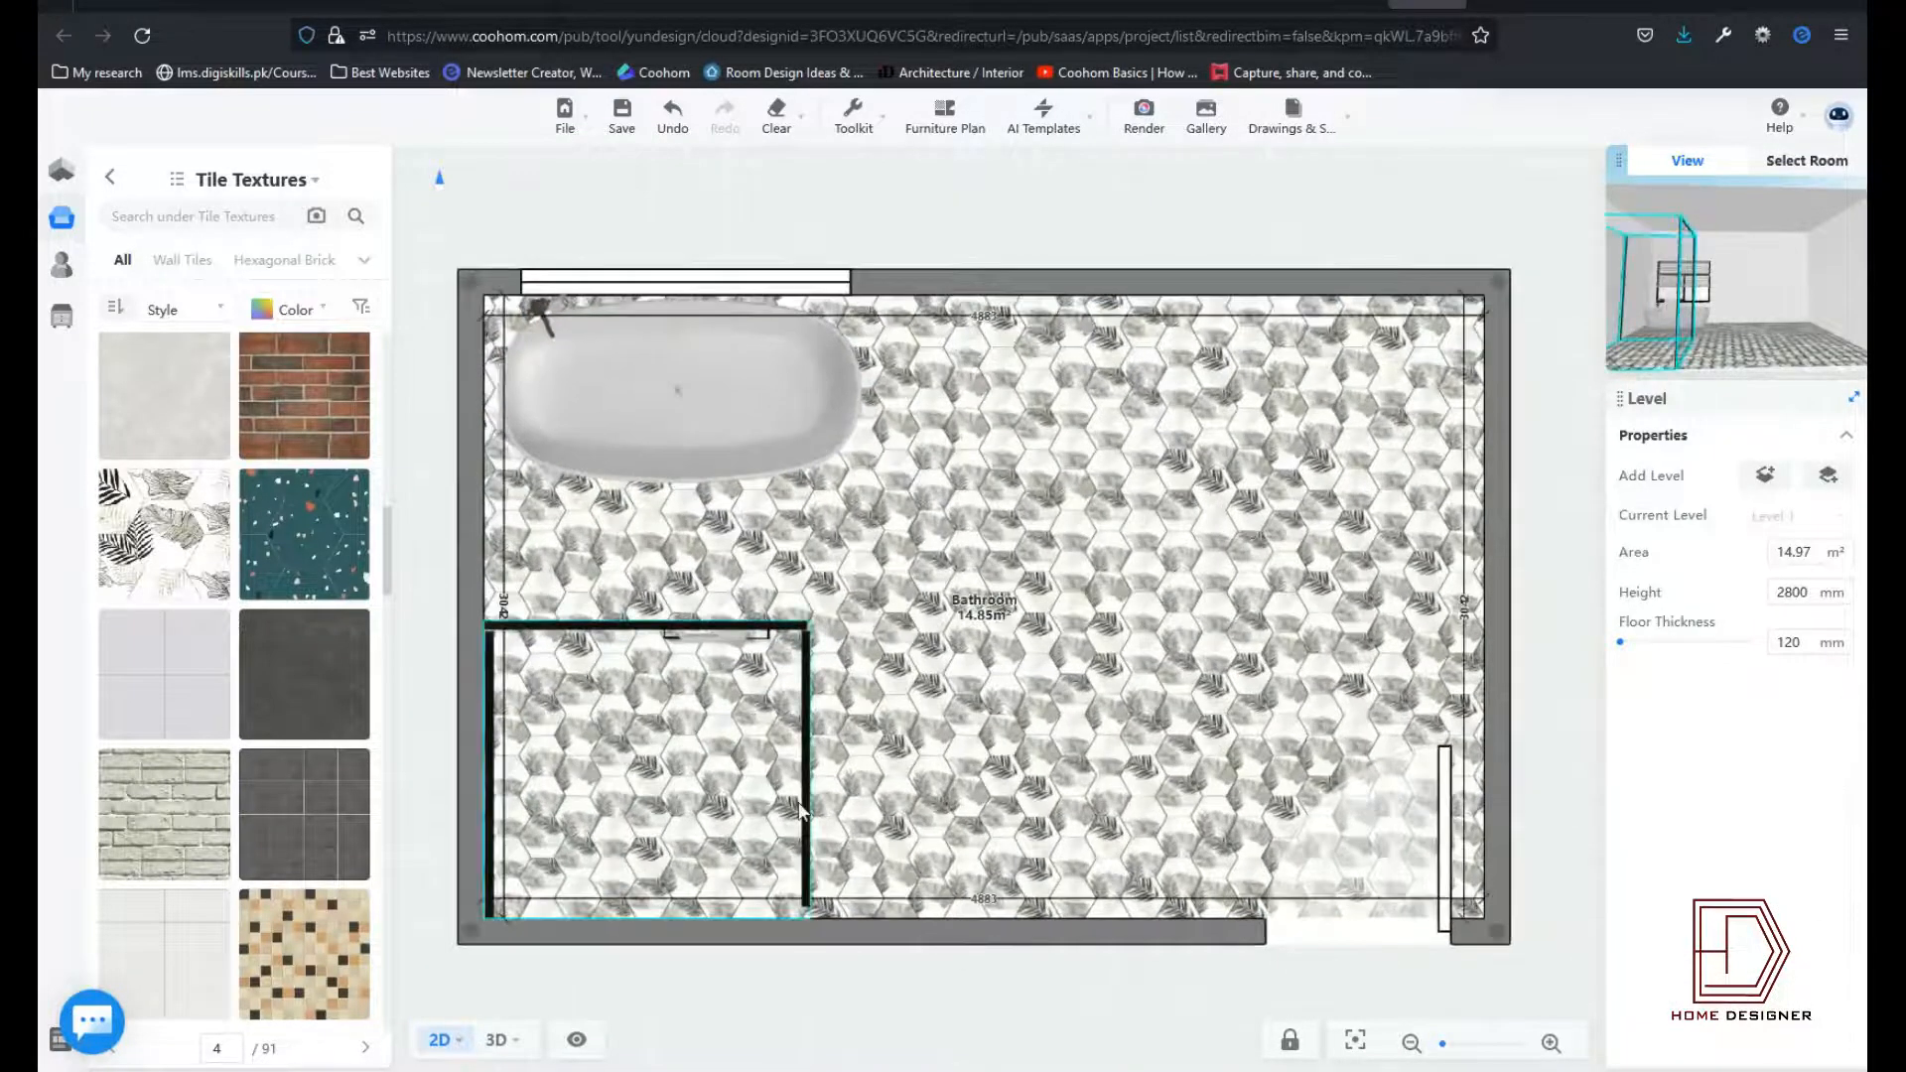
pyautogui.click(646, 770)
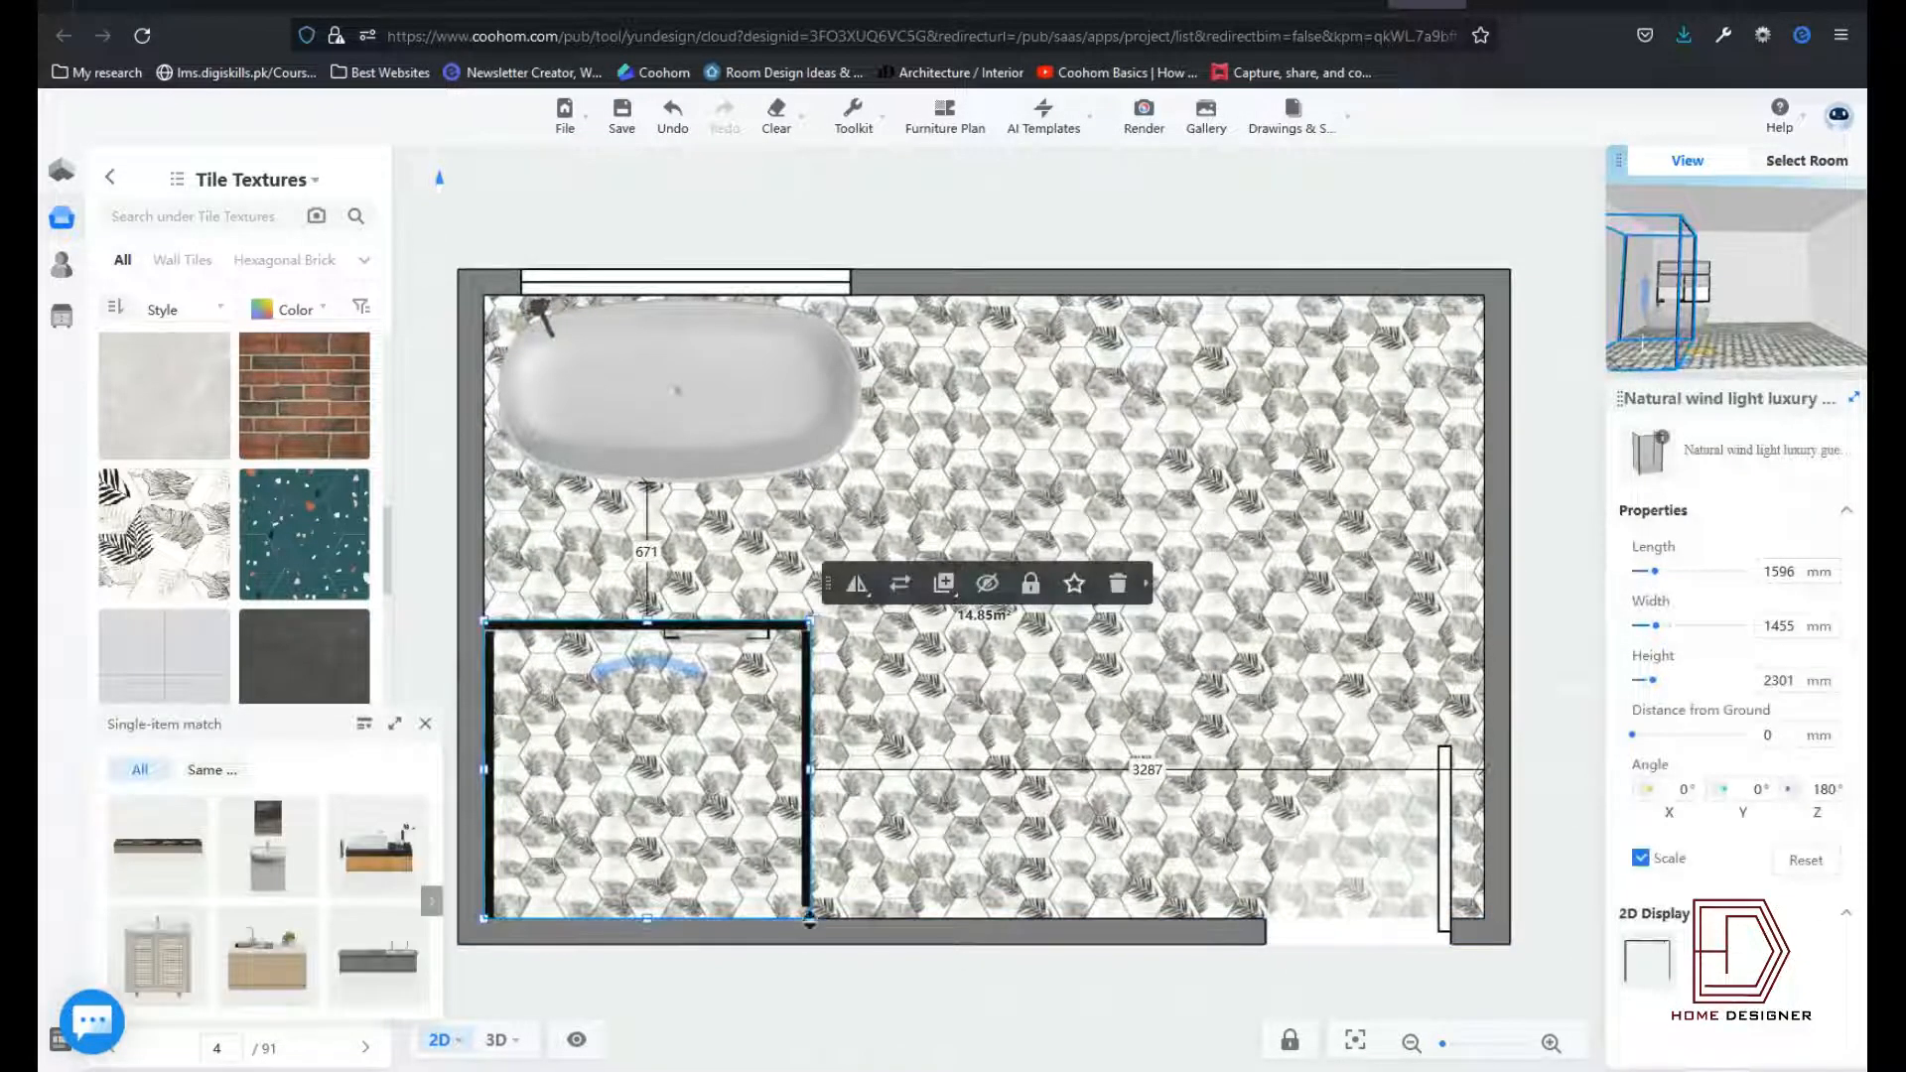
pyautogui.click(732, 977)
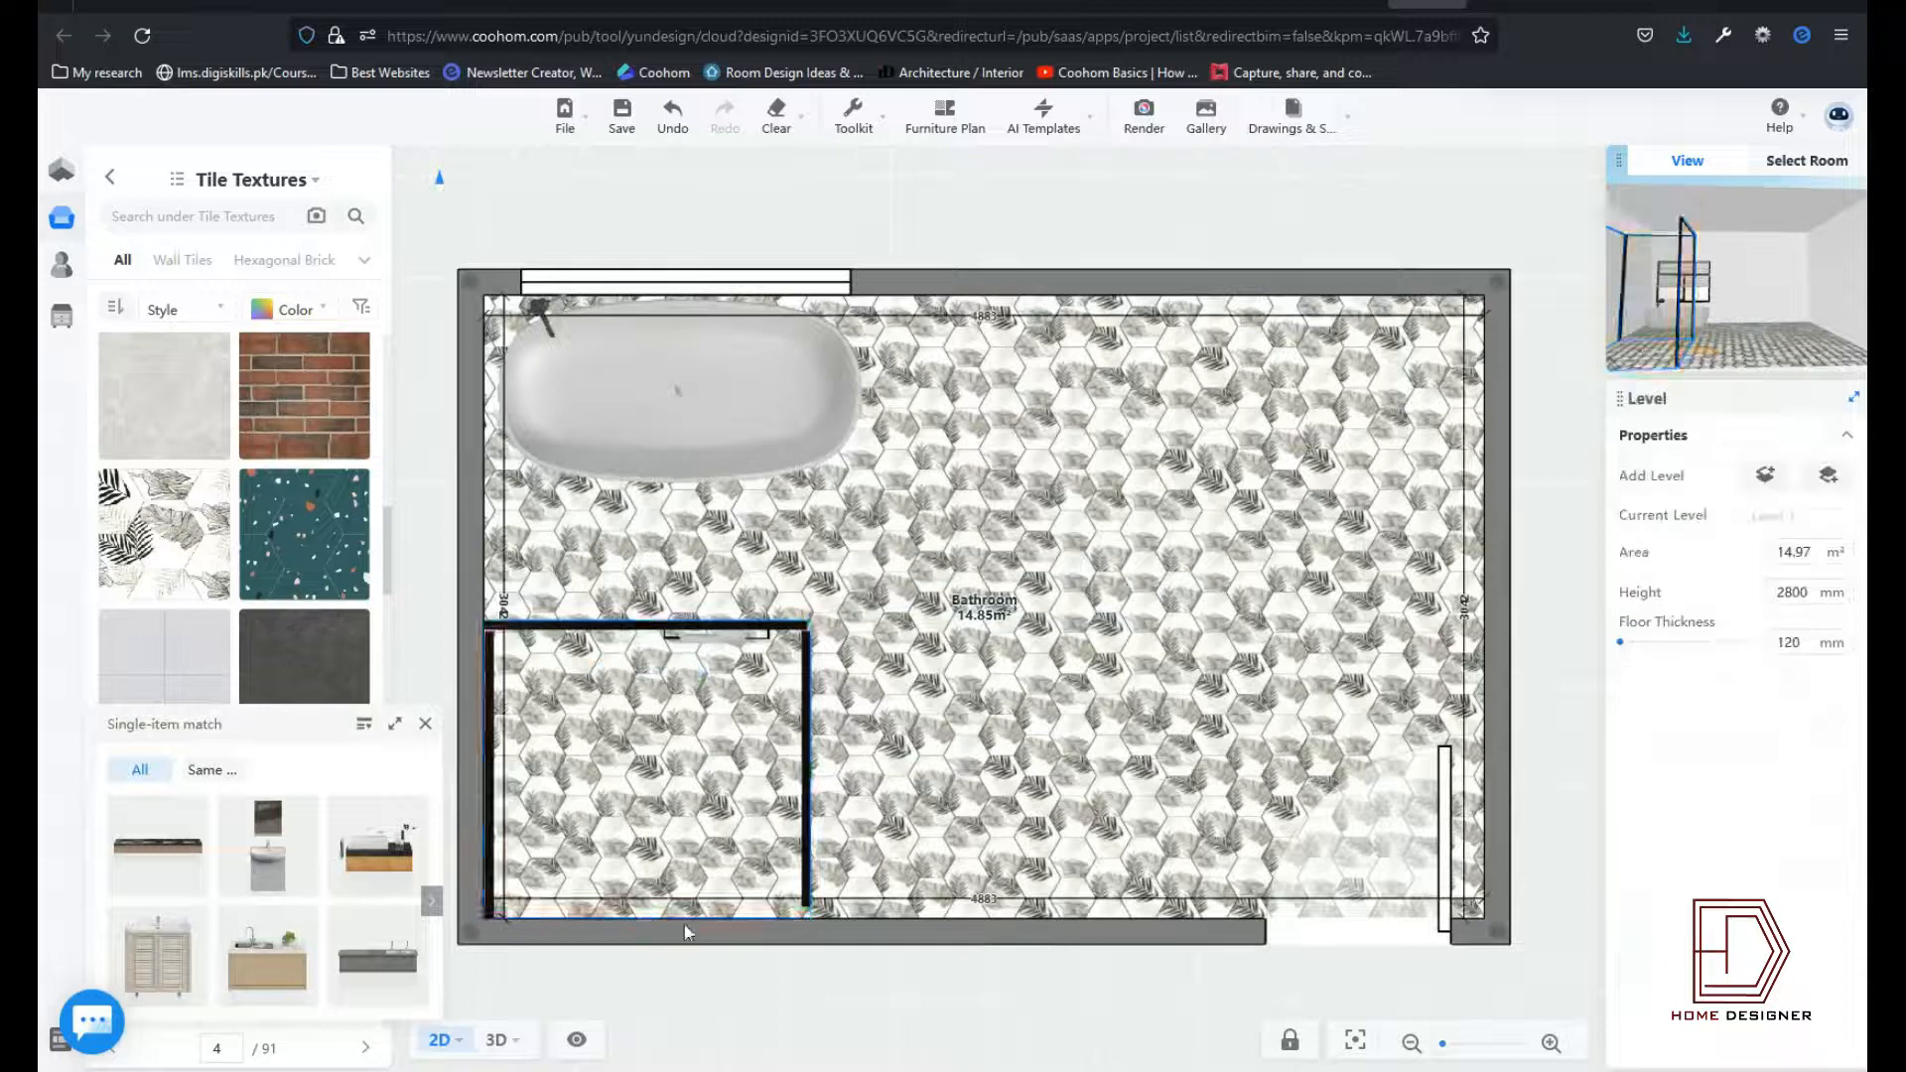
pyautogui.click(427, 725)
# Step: Add the Modern towel rack-10-3 from the Towel Bar category to the left wall, between the bathtub and the shower
pyautogui.click(182, 185)
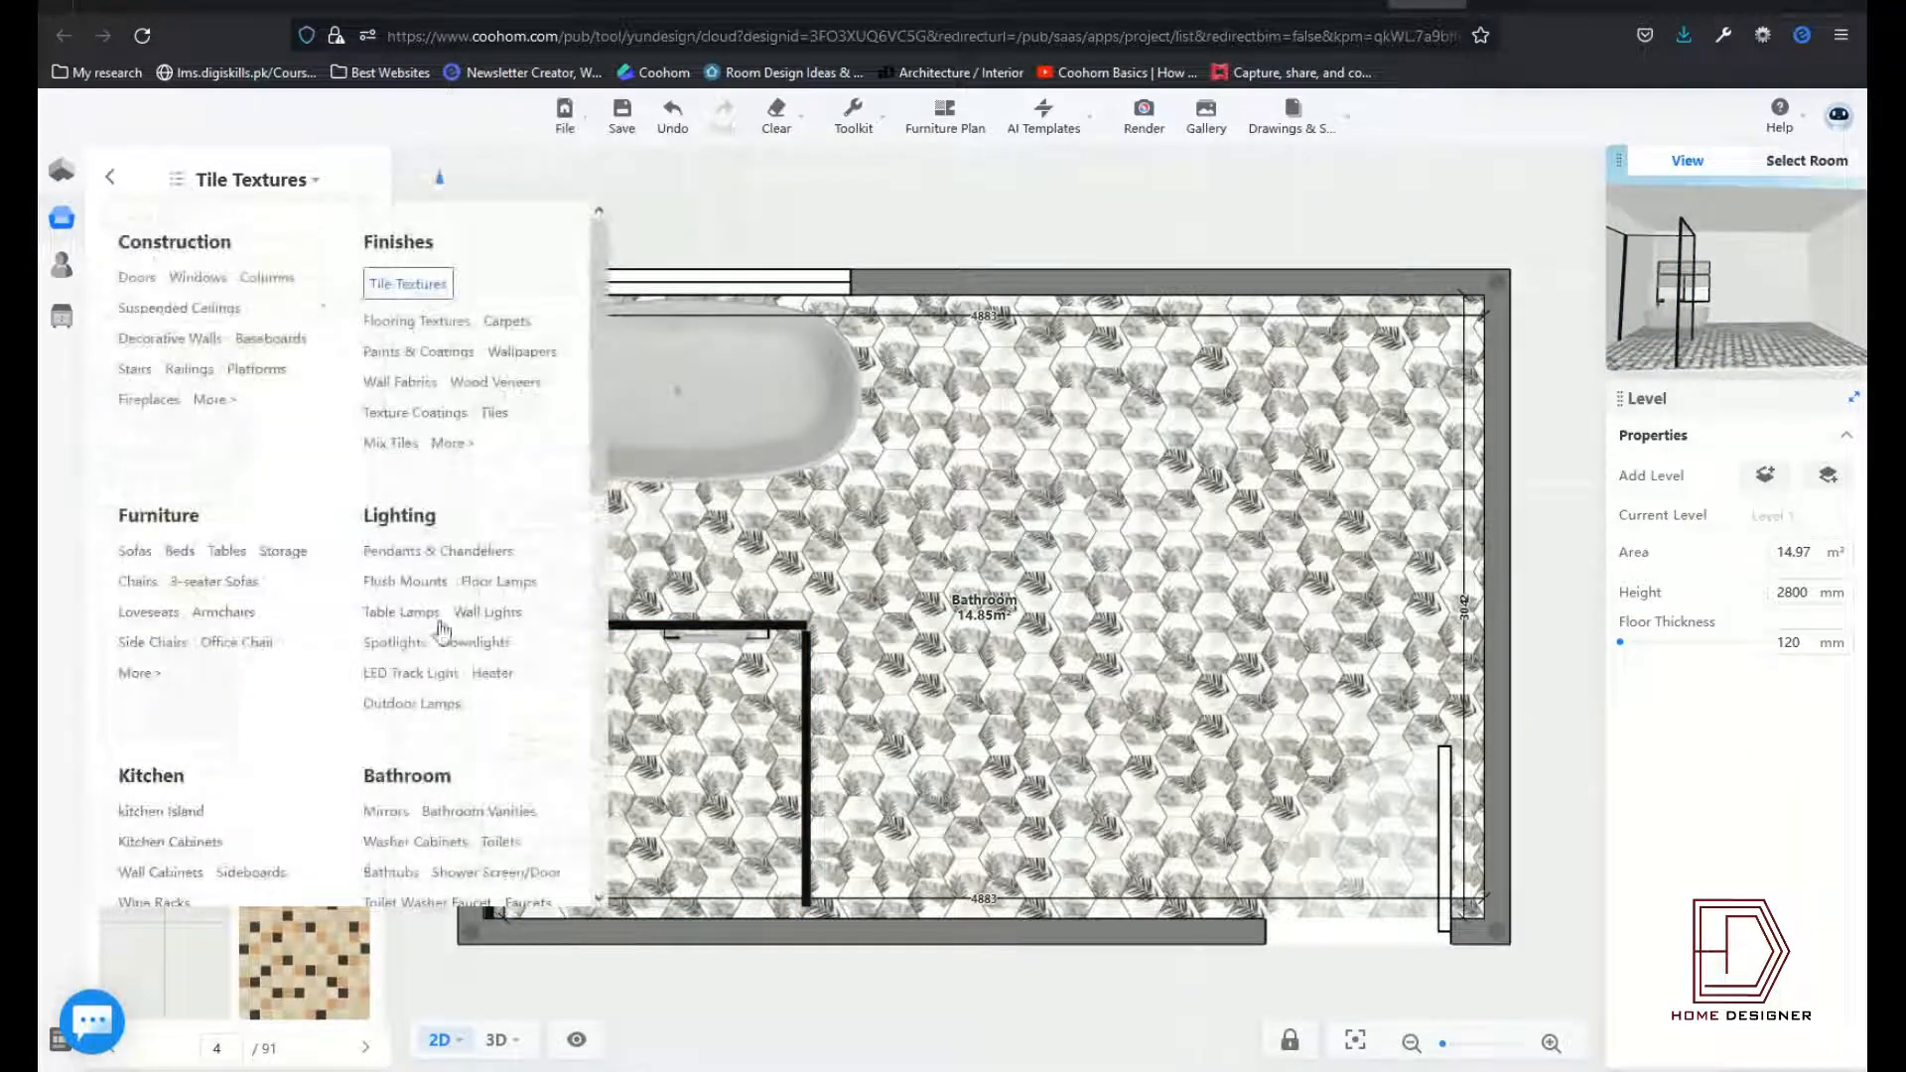
pyautogui.scroll(-3, 486, 722)
pyautogui.click(472, 731)
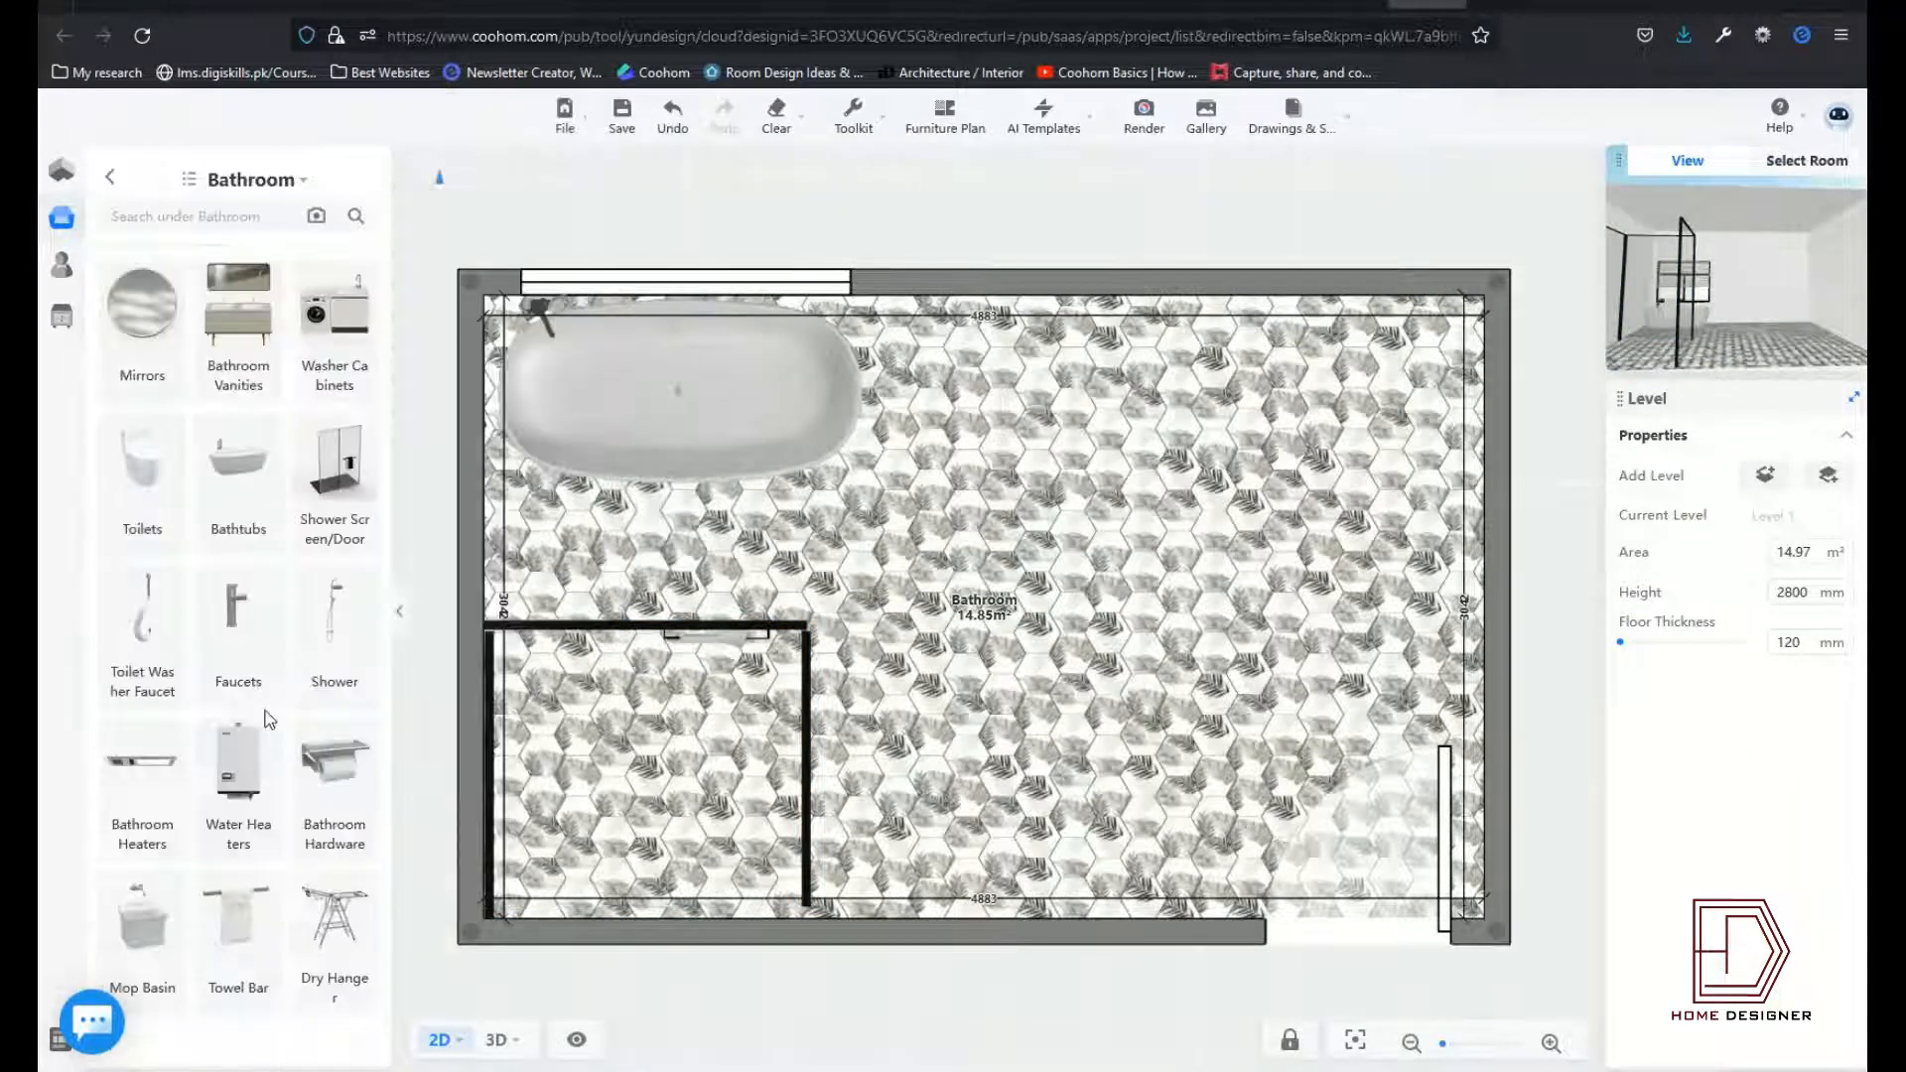
pyautogui.click(237, 933)
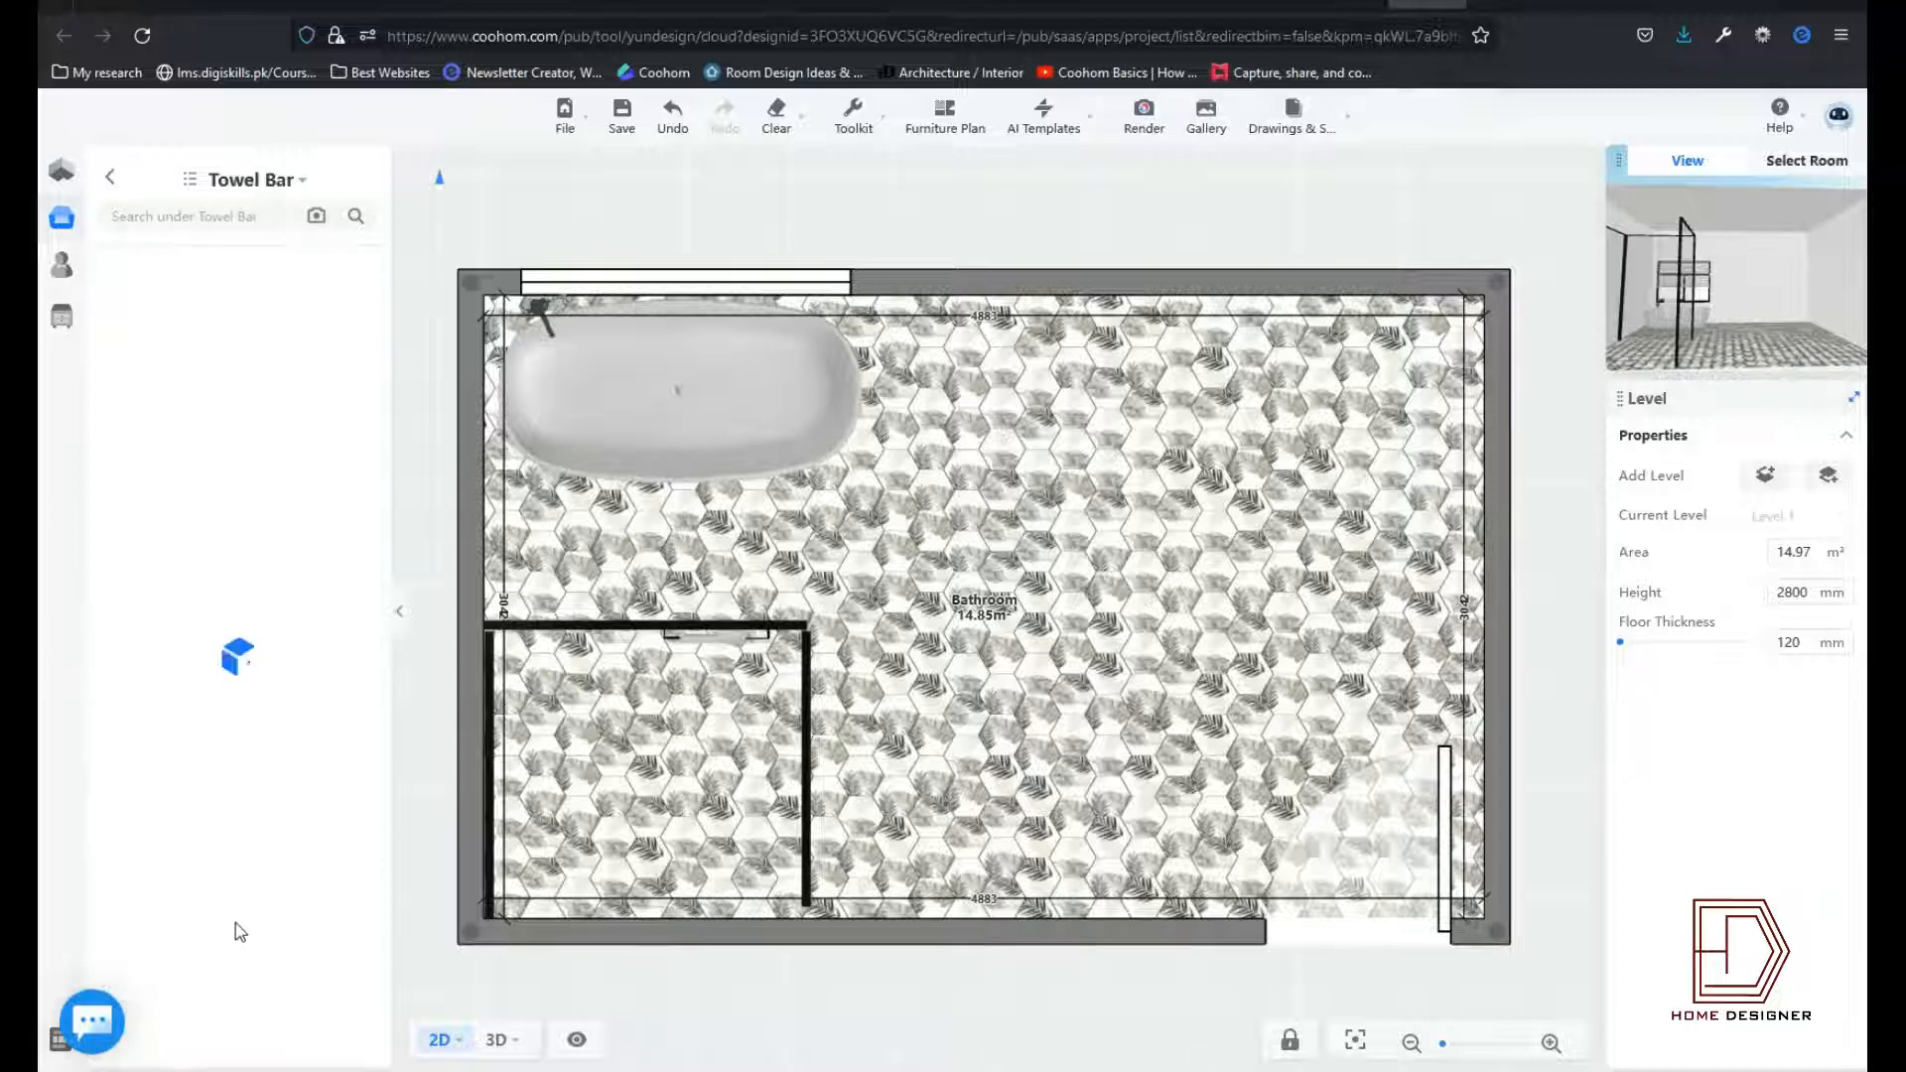
pyautogui.moveTo(219, 603)
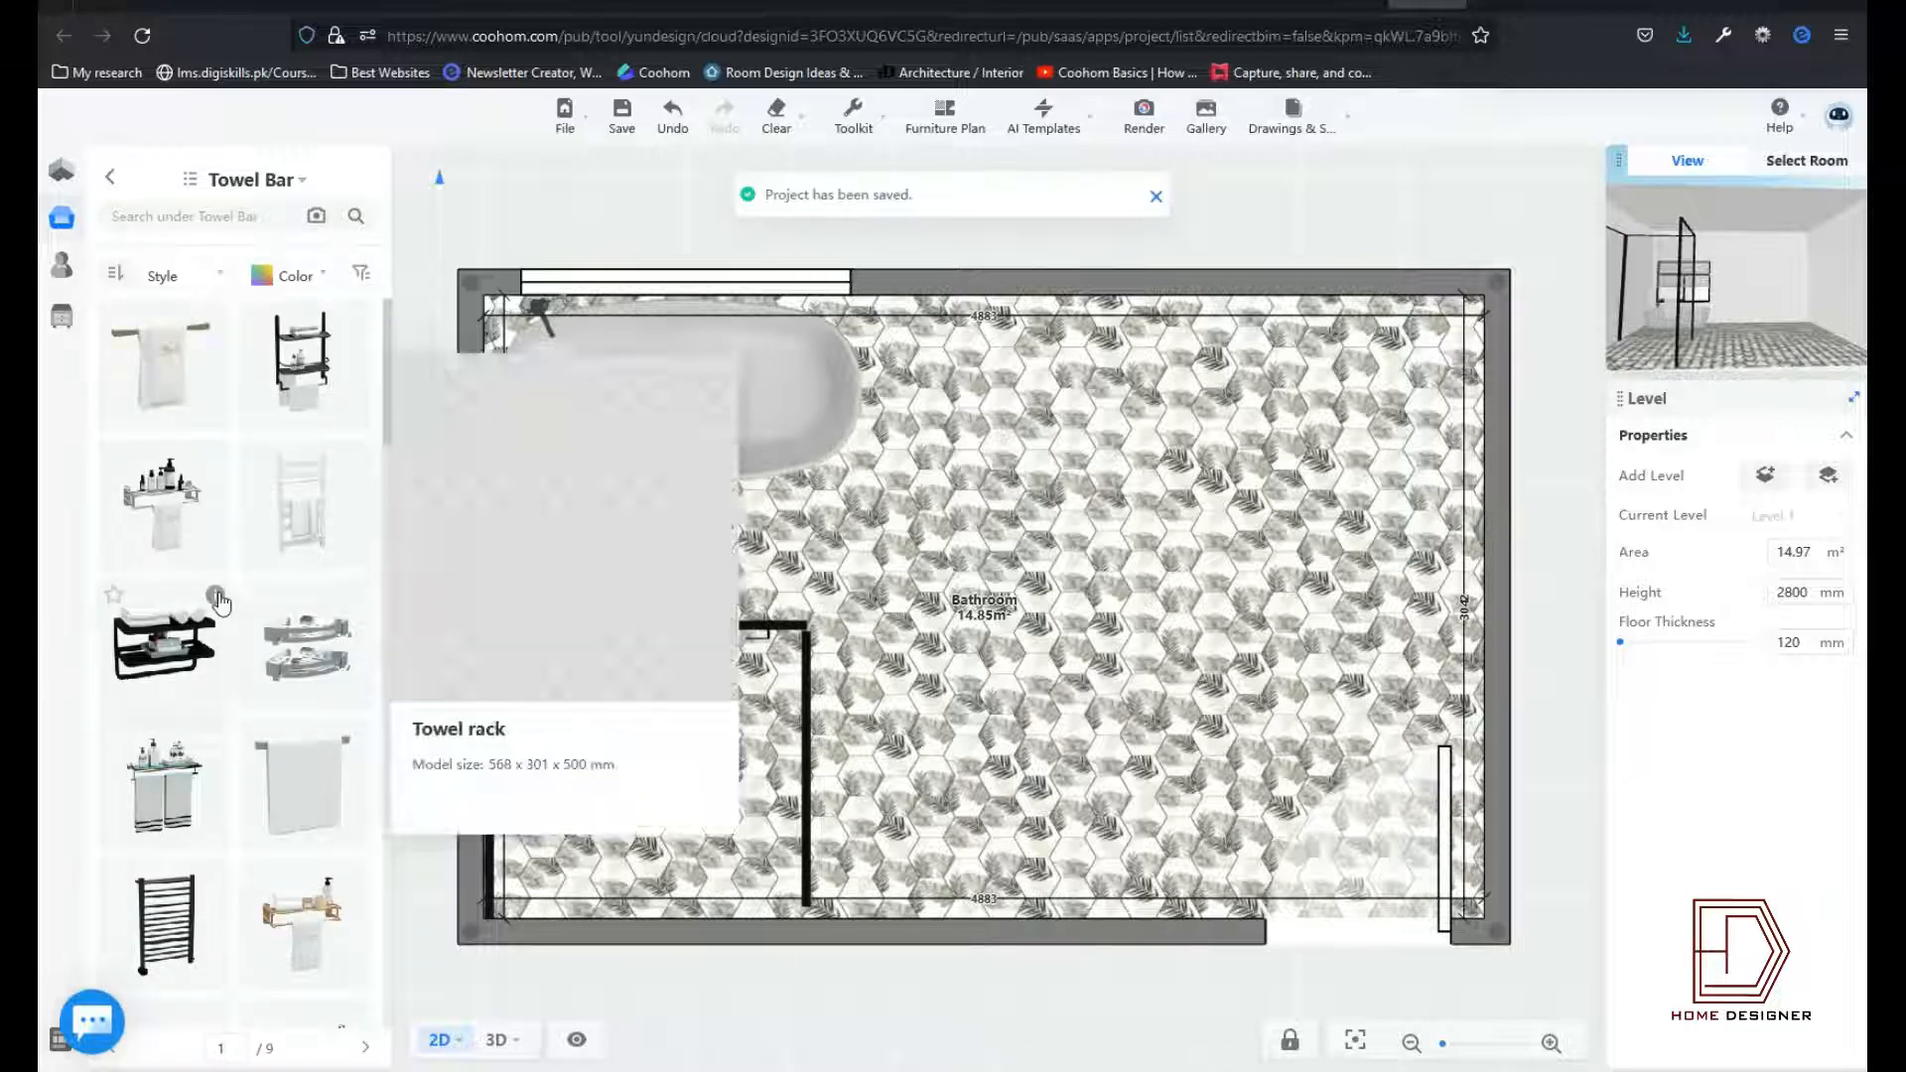
pyautogui.moveTo(215, 458)
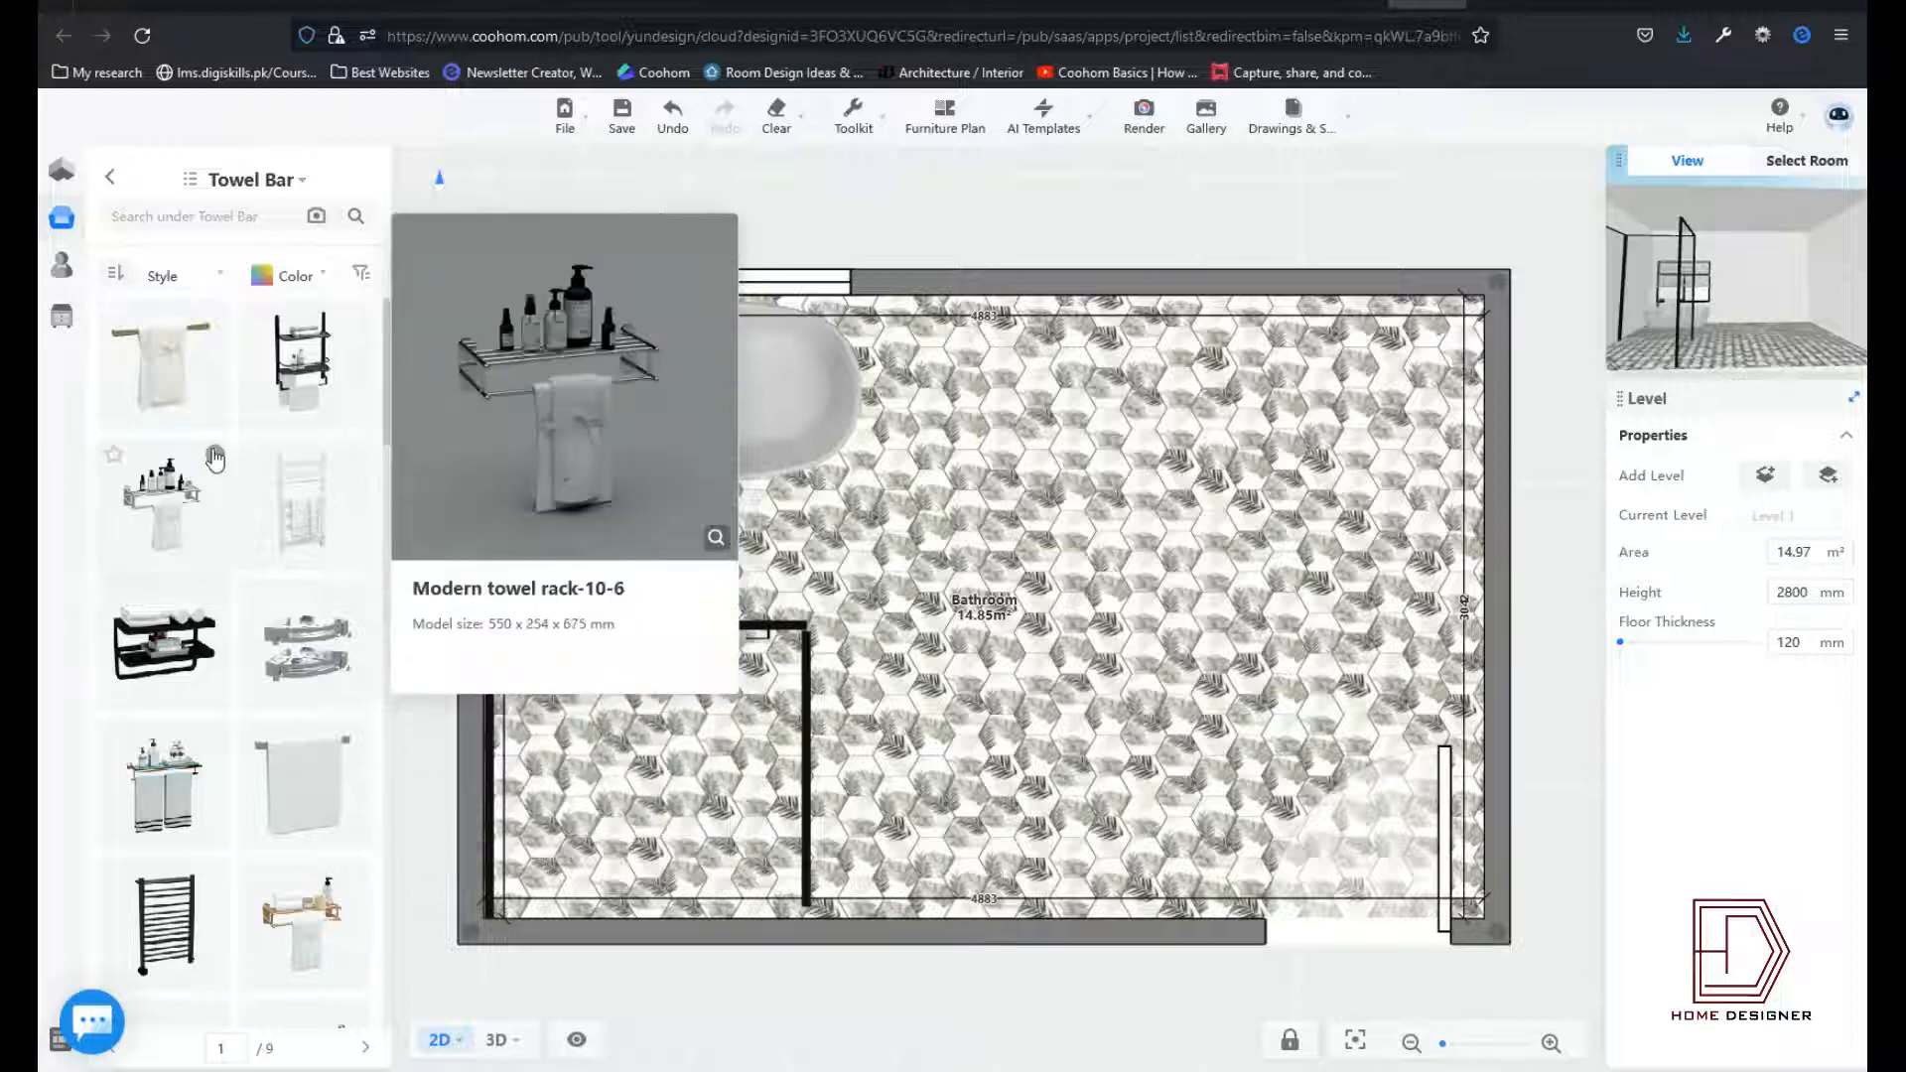
pyautogui.moveTo(356, 321)
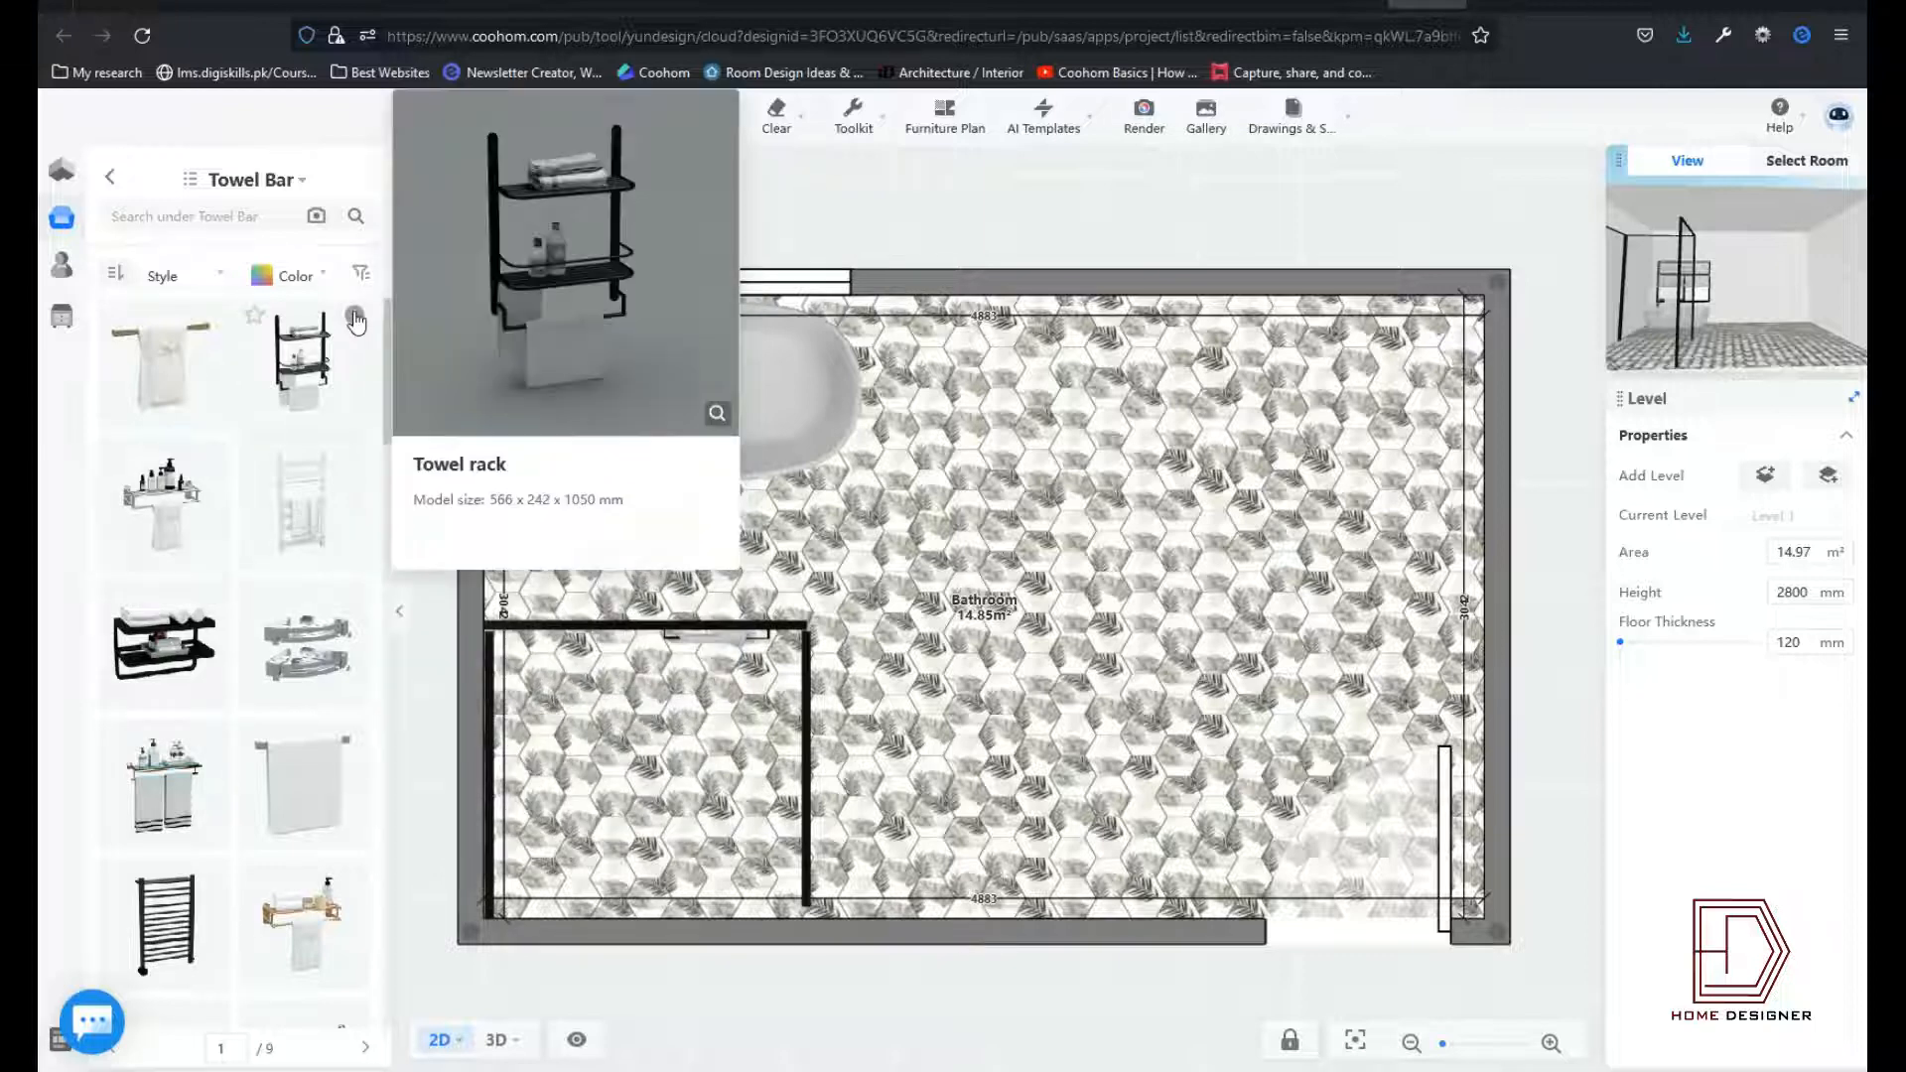
pyautogui.scroll(-5, 256, 551)
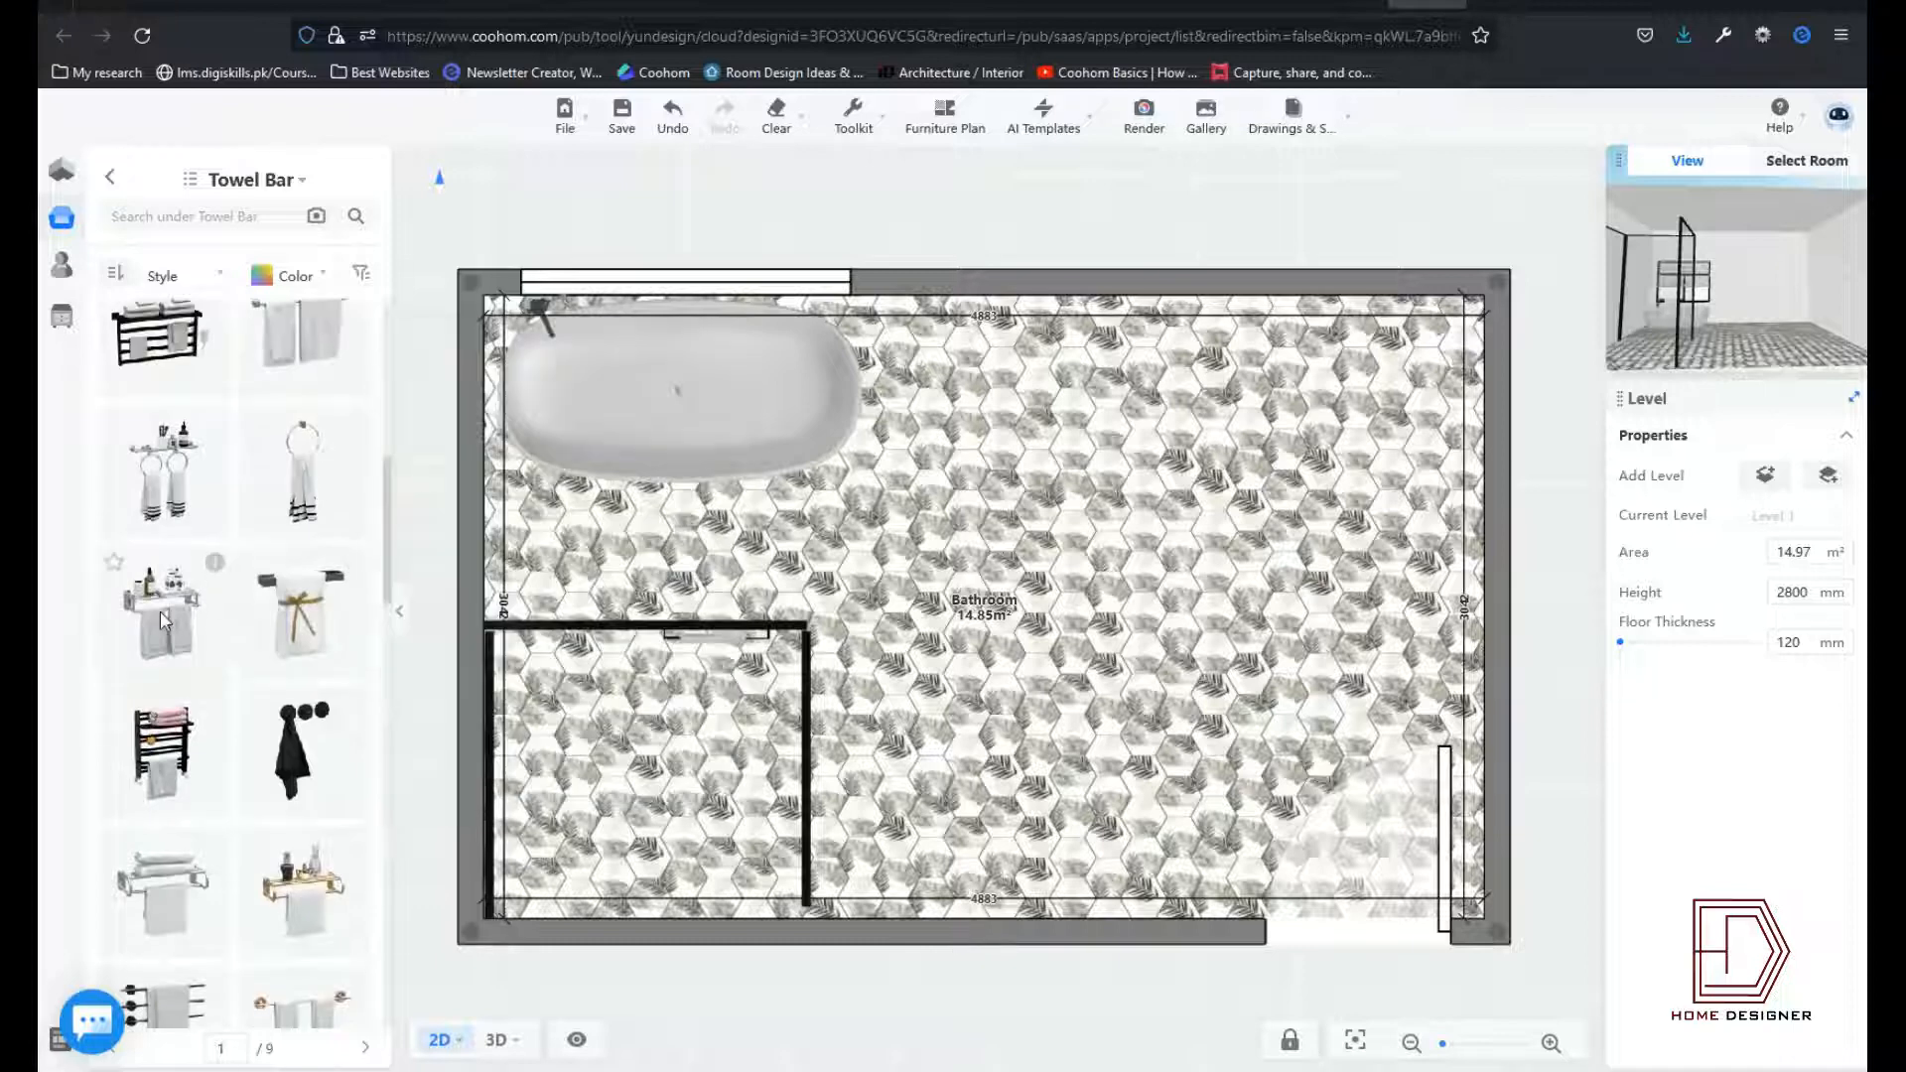
pyautogui.click(306, 883)
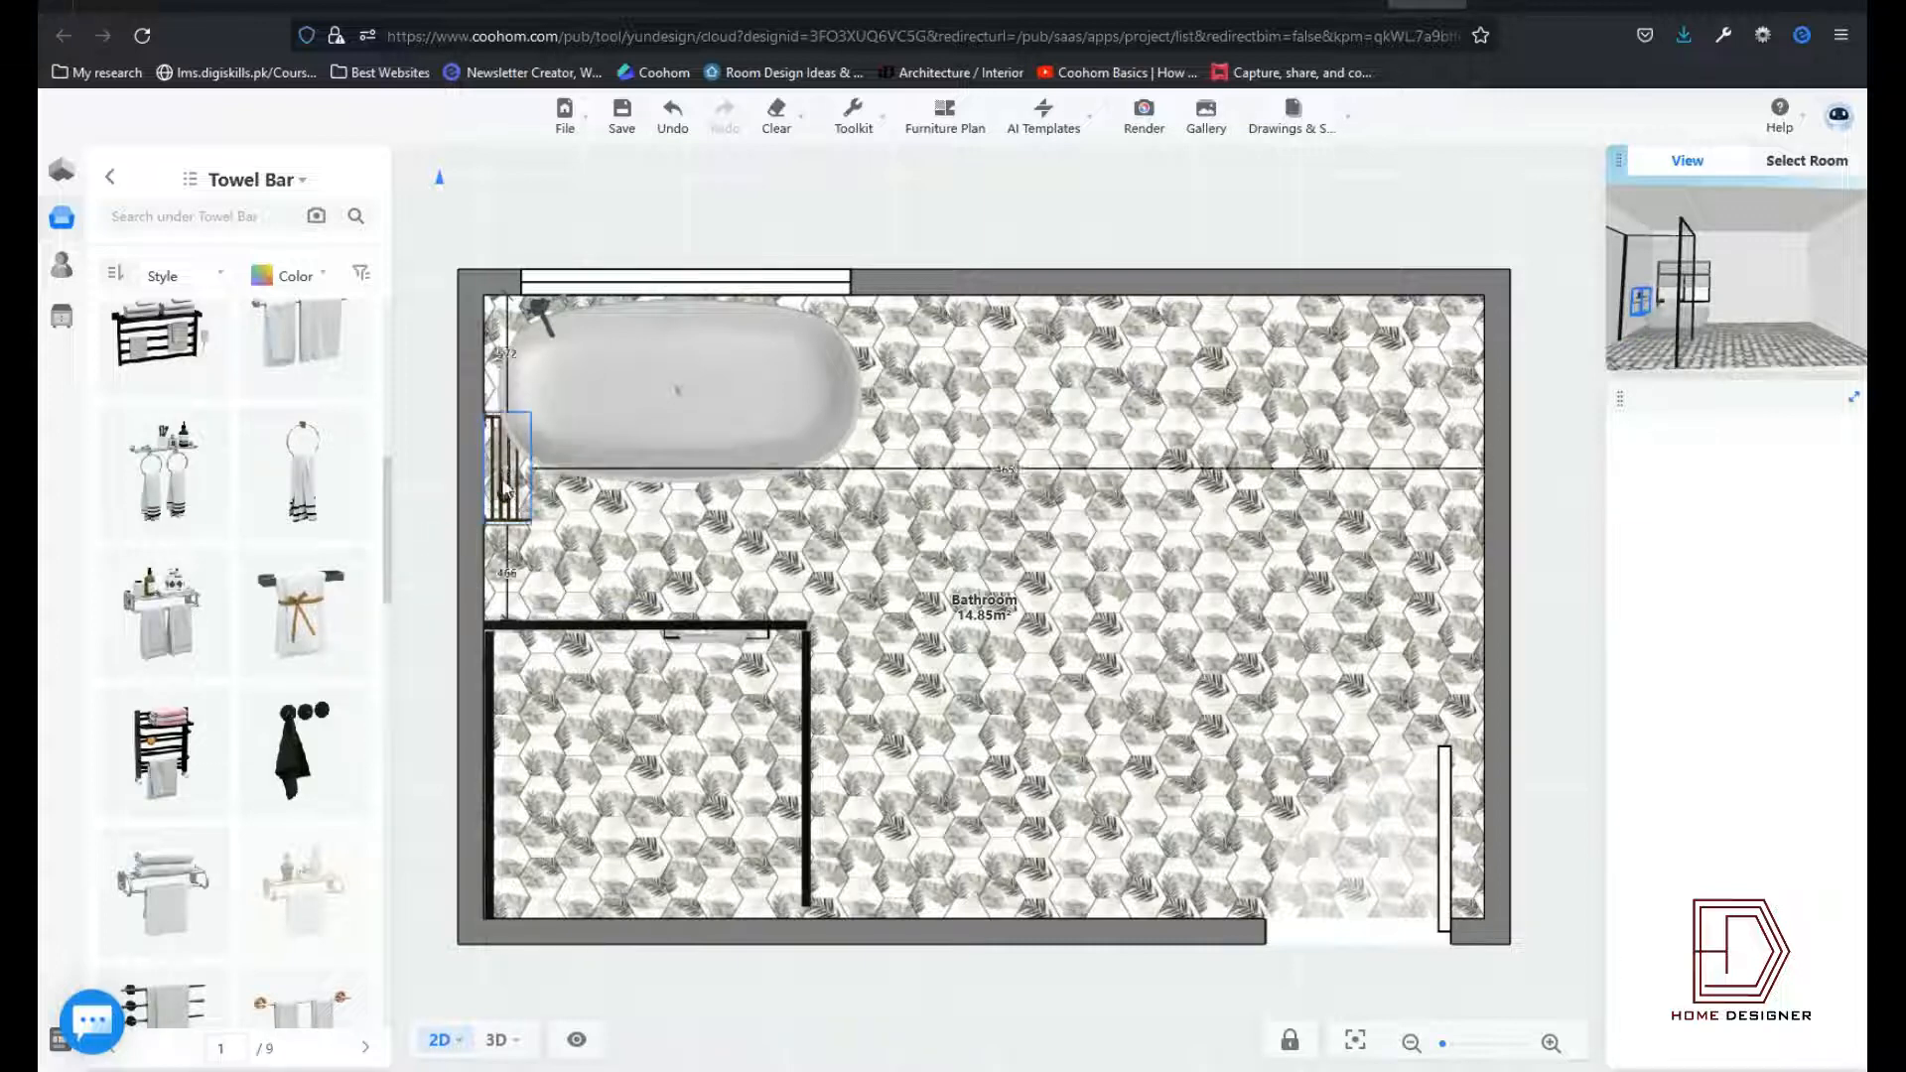
pyautogui.click(503, 521)
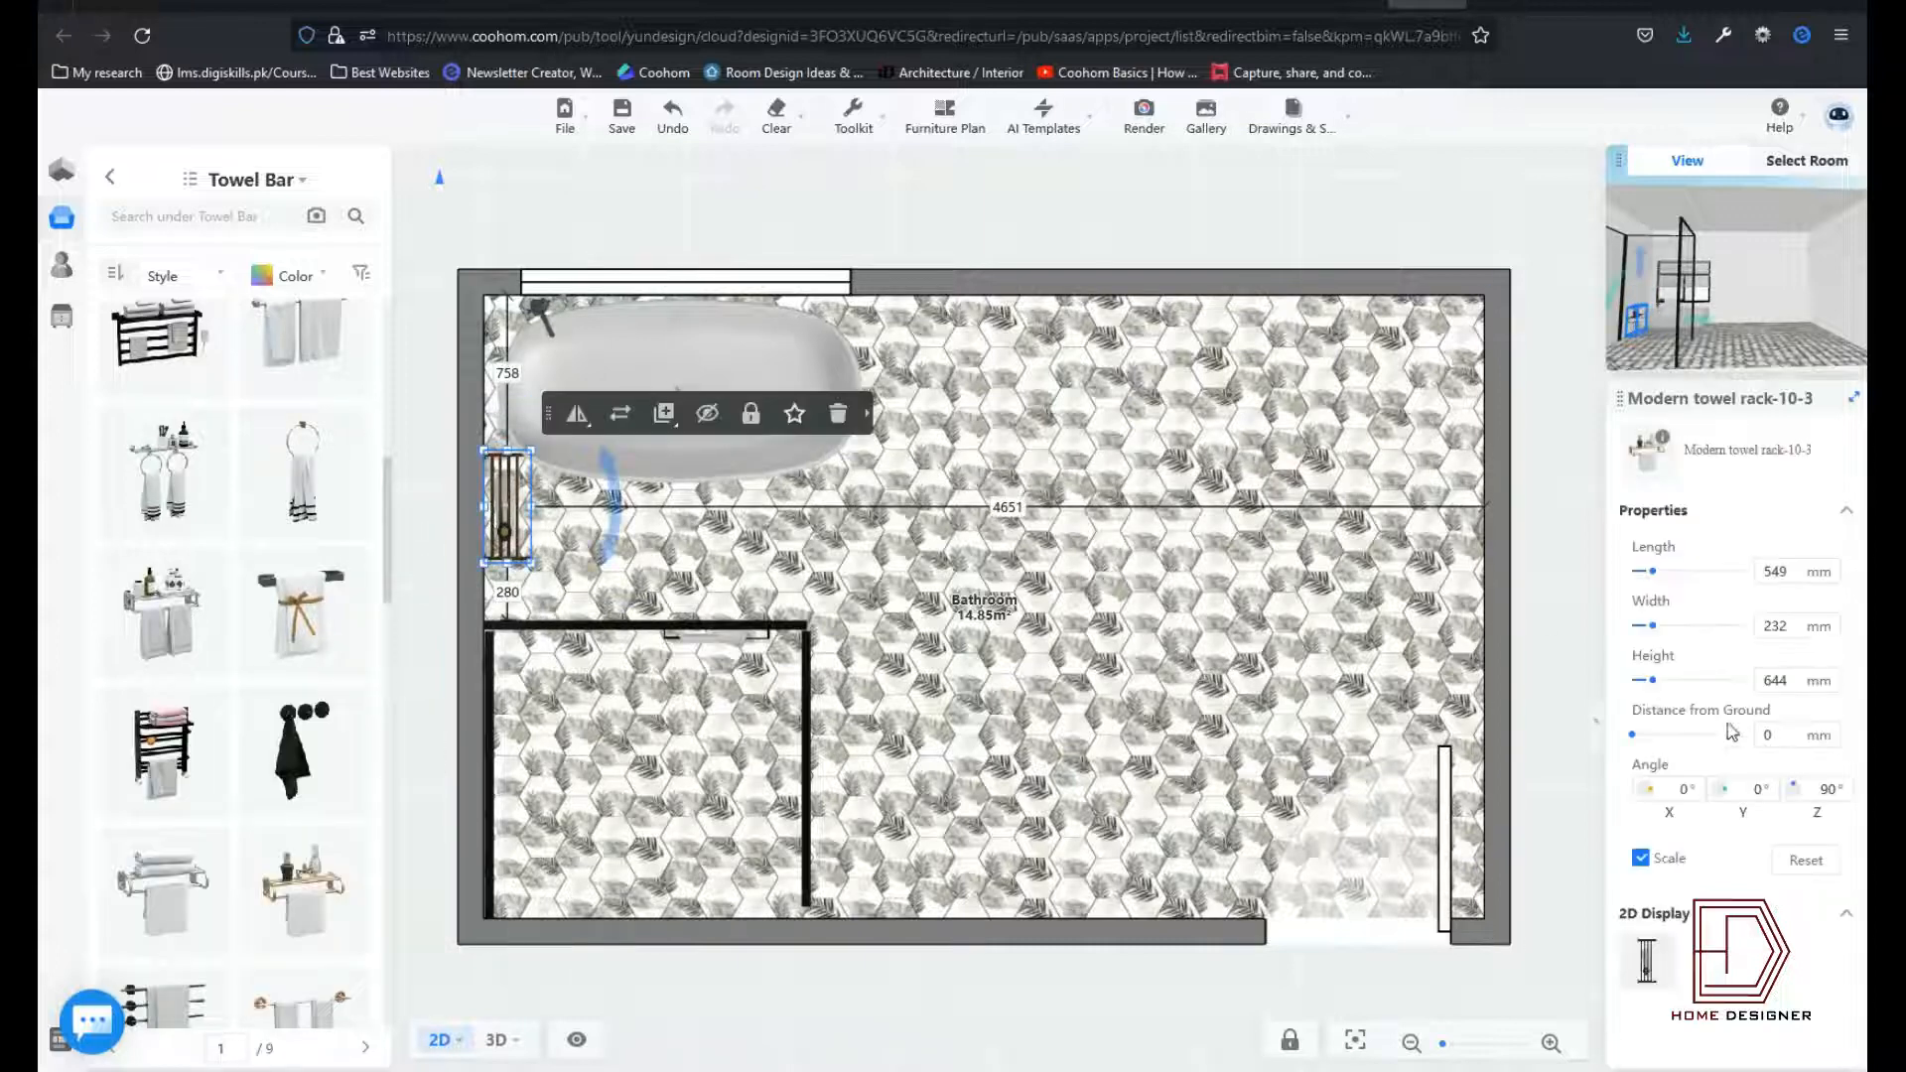
# Step: Raise the towel rack to about 673 mm above the ground and slide it along the wall to about 90 mm from the window wall
pyautogui.moveTo(1635, 739); pyautogui.dragTo(1658, 742)
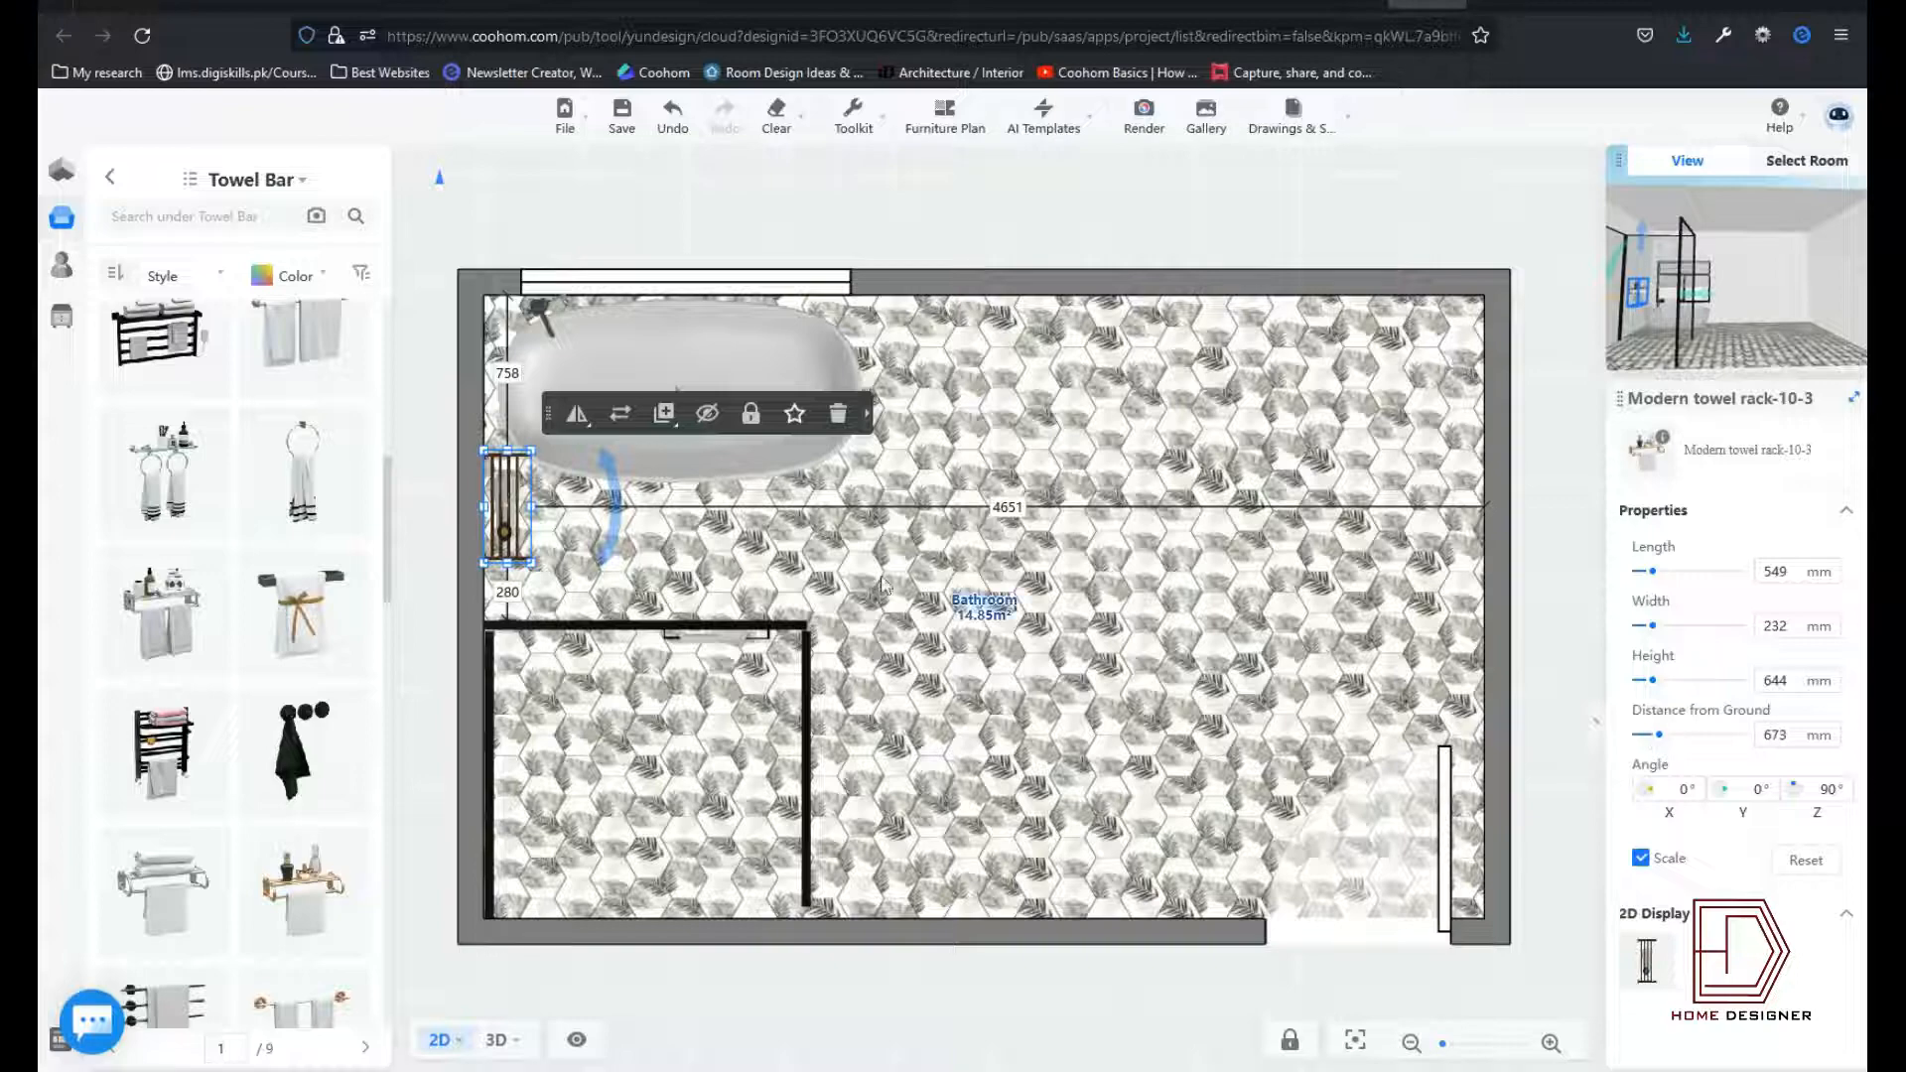
pyautogui.click(496, 1040)
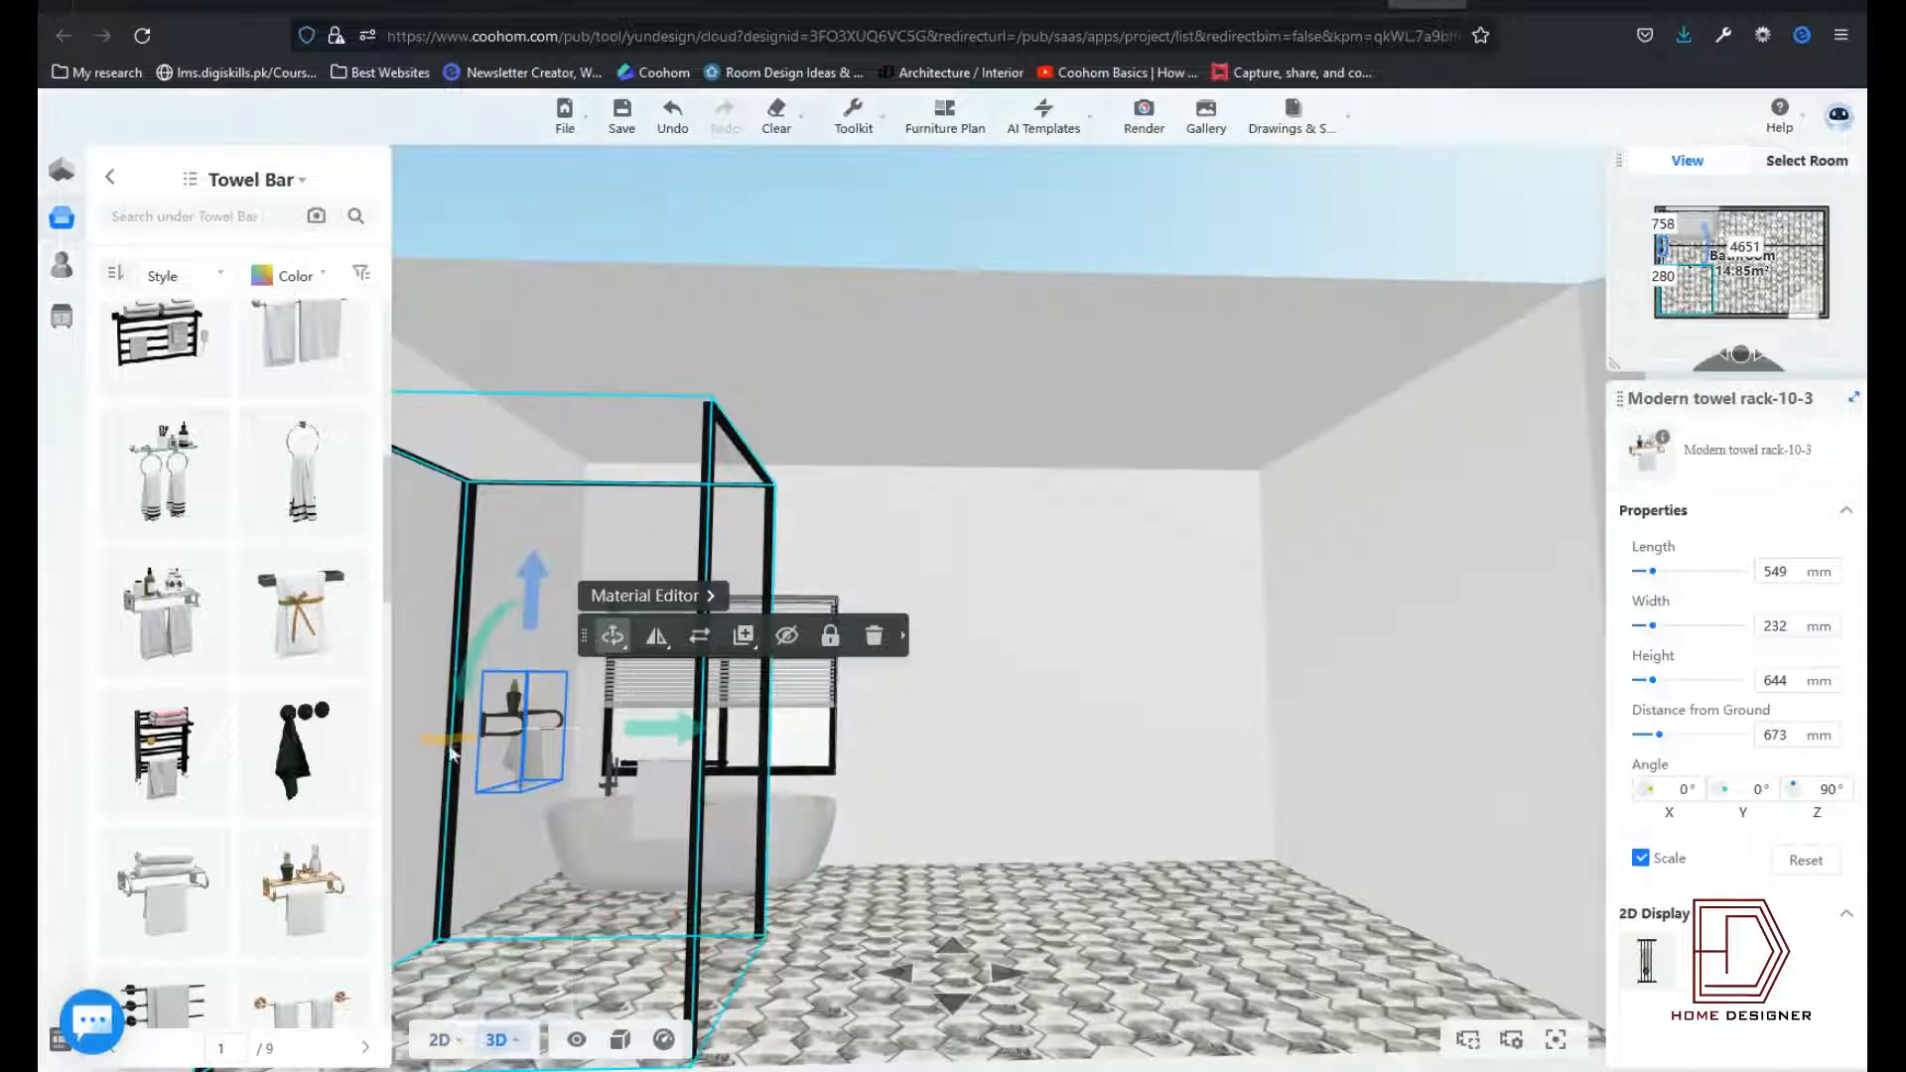
pyautogui.moveTo(452, 754); pyautogui.dragTo(507, 749)
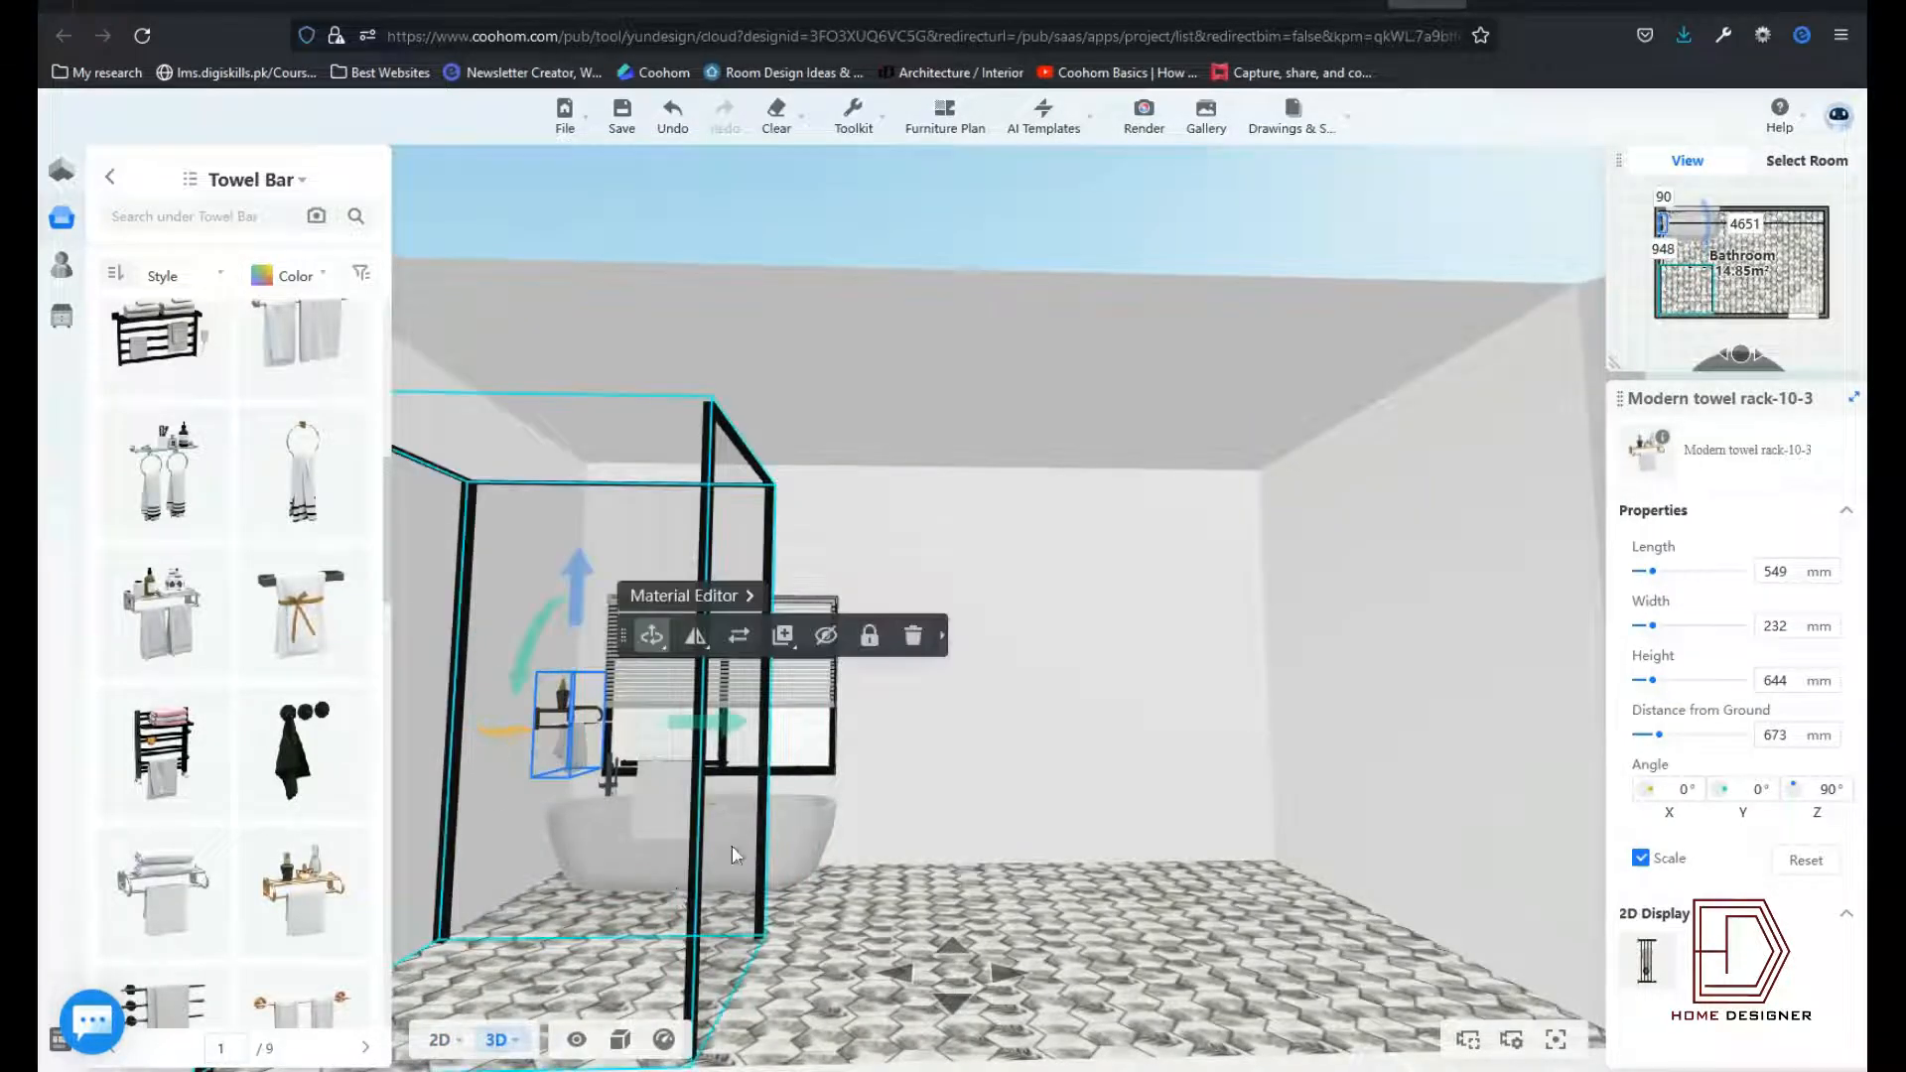
pyautogui.click(439, 1039)
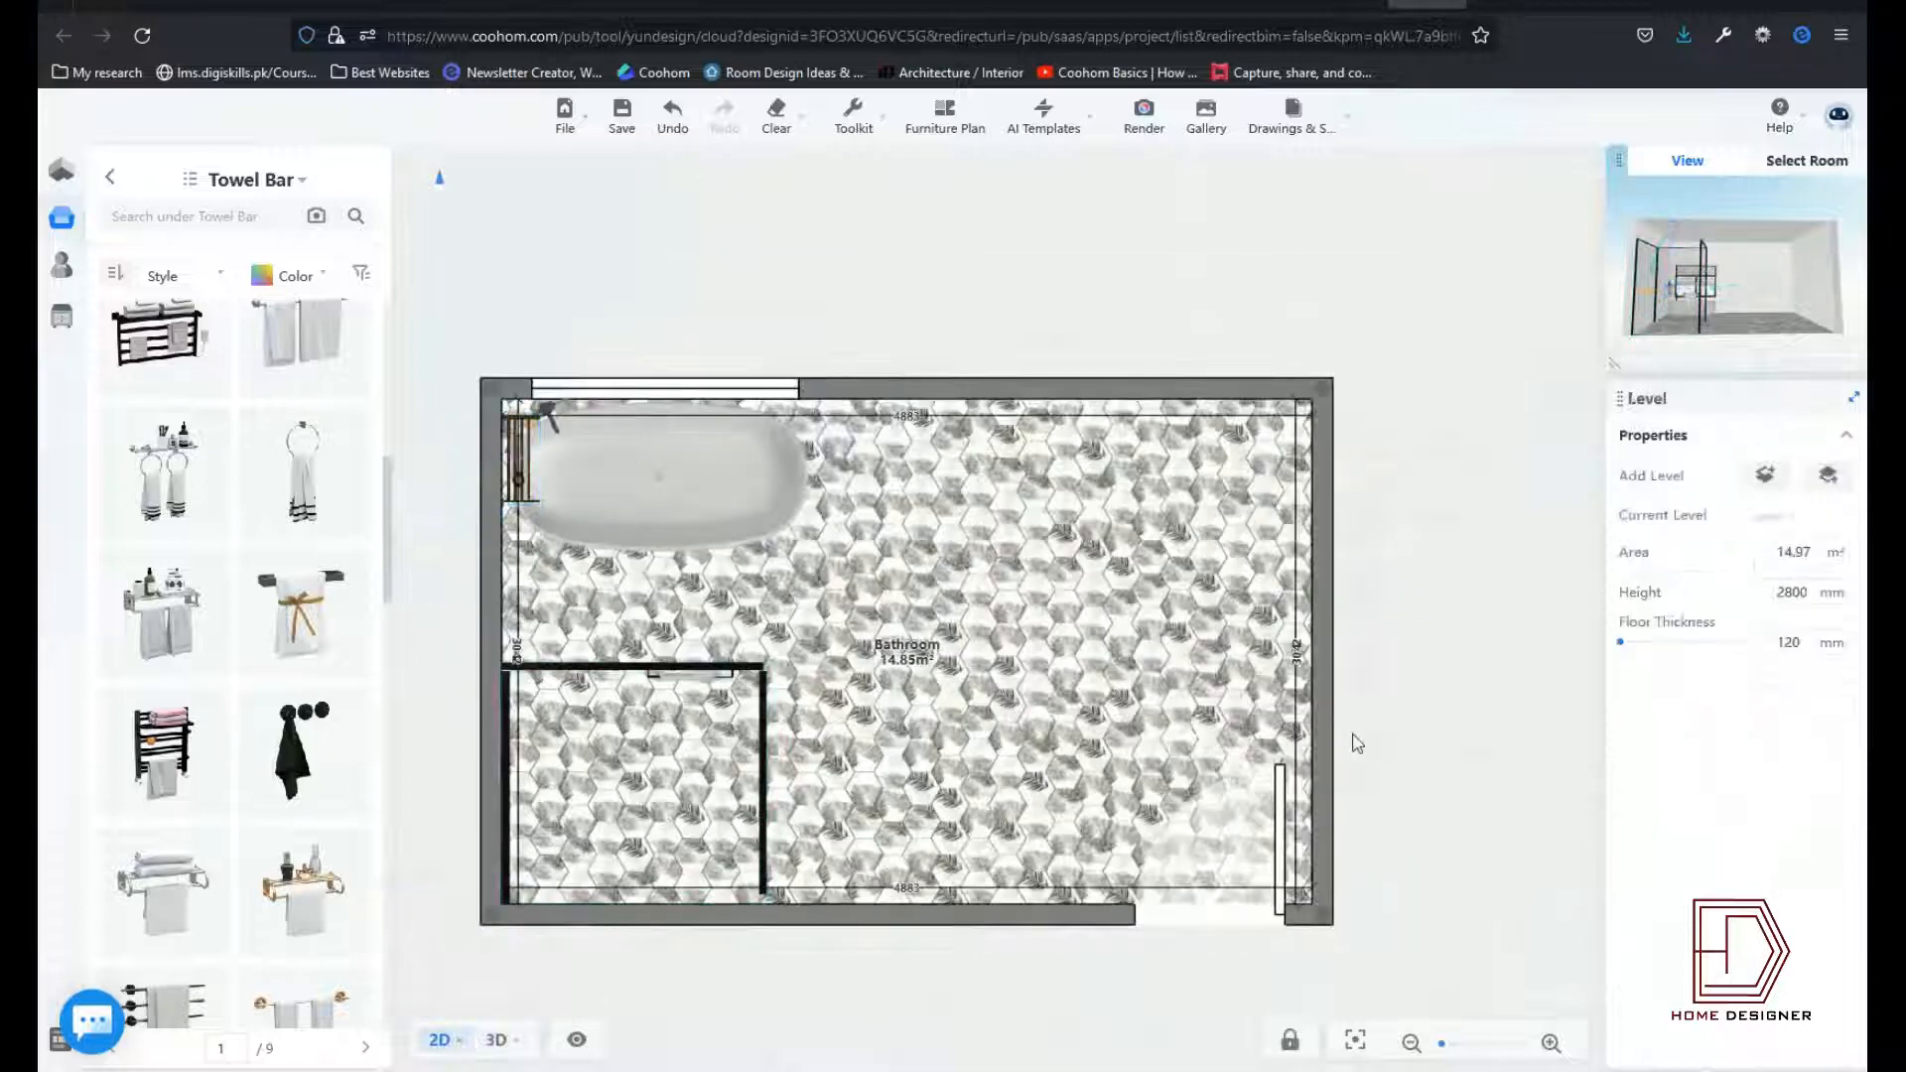
# Step: Add the black square floor drain from the Bathroom Hardware category to the shower's outer corner against the door wall
pyautogui.scroll(-1, 989, 784)
pyautogui.moveTo(208, 189)
pyautogui.scroll(-3, 412, 695)
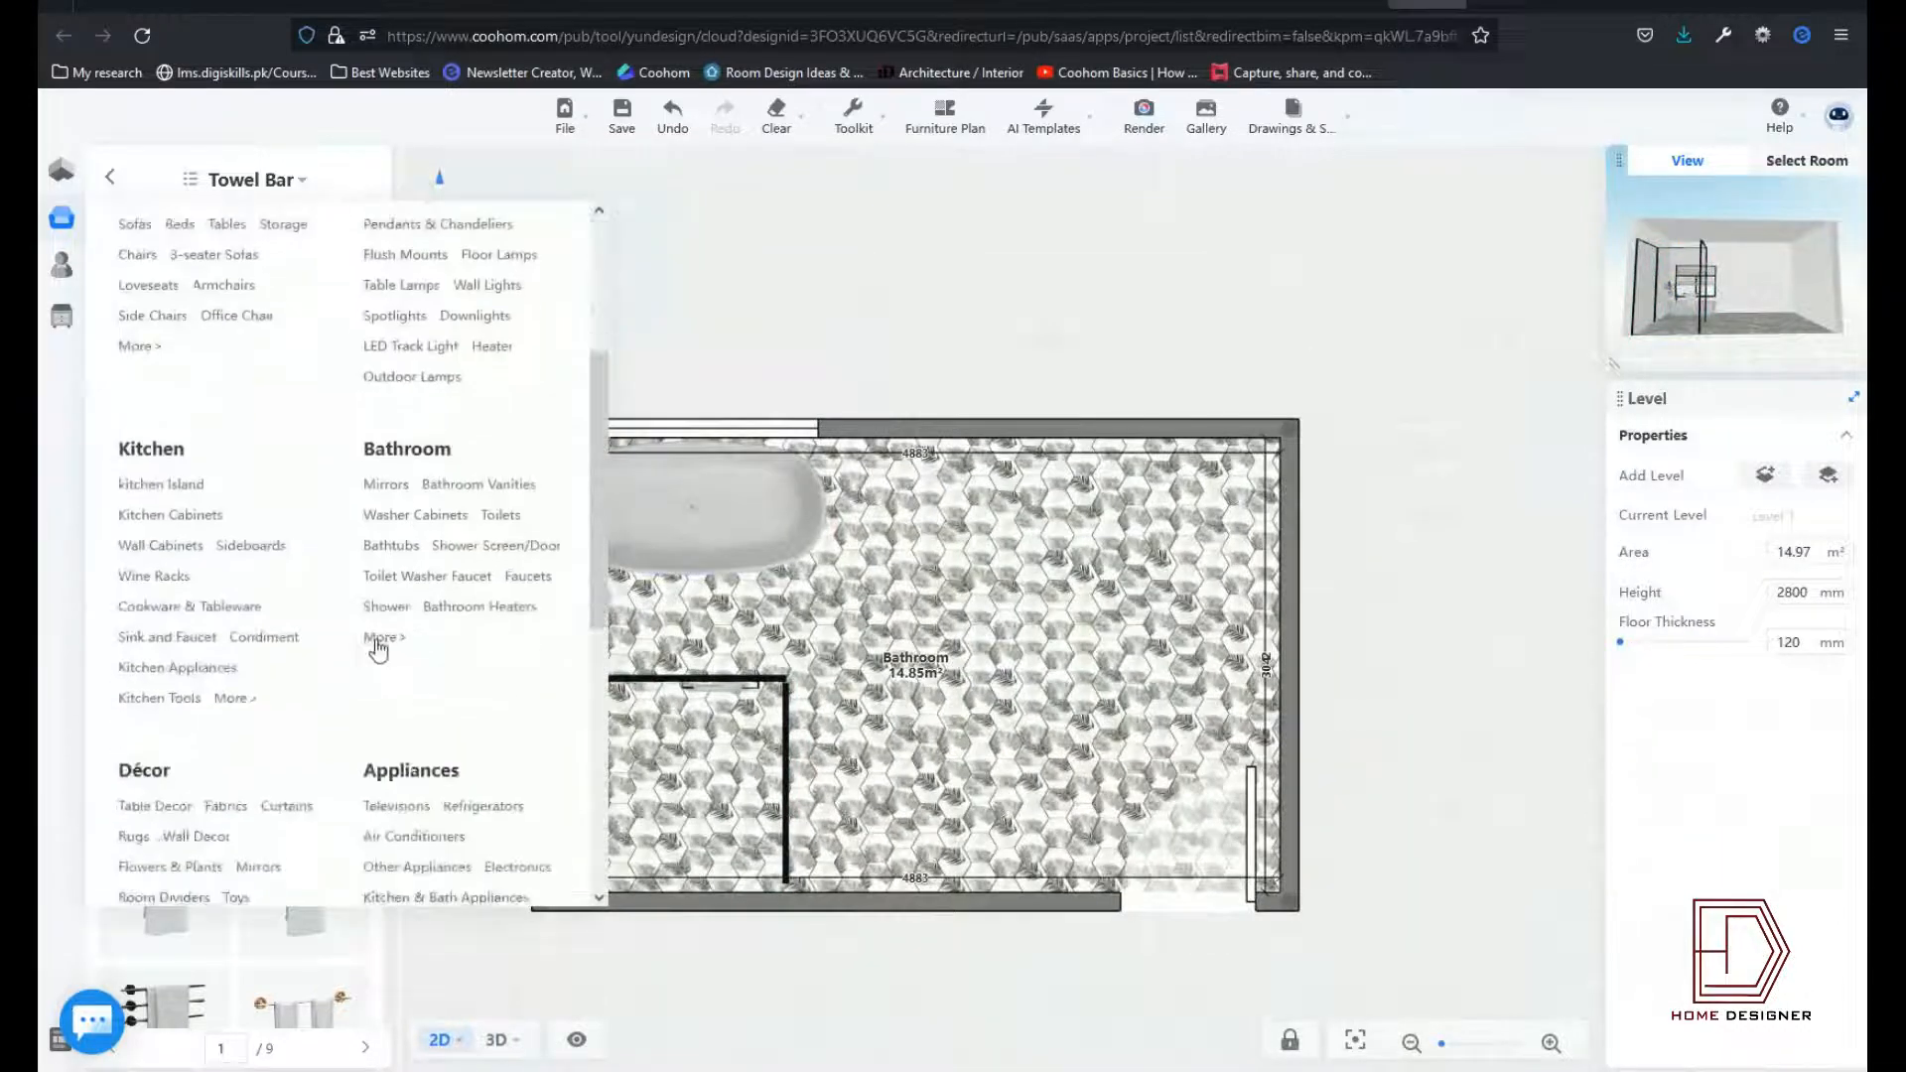
pyautogui.click(408, 442)
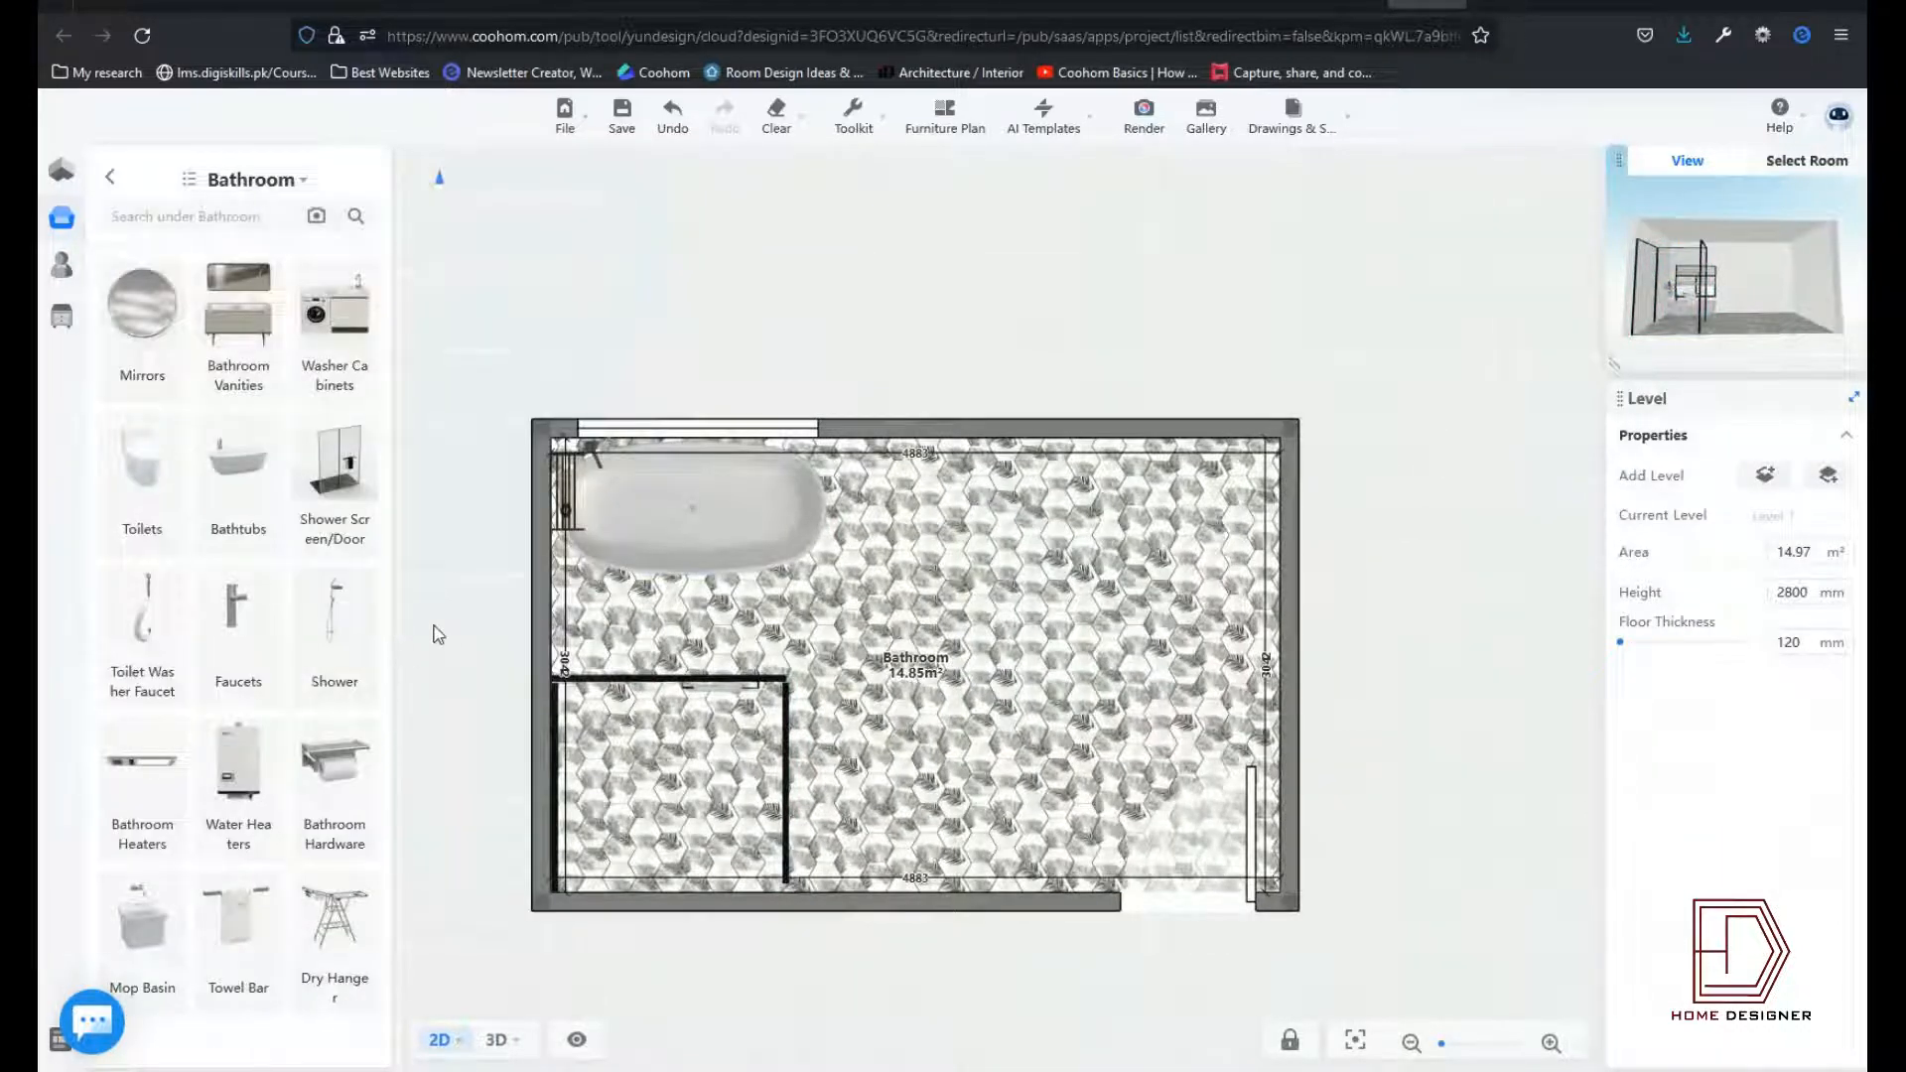
pyautogui.click(357, 793)
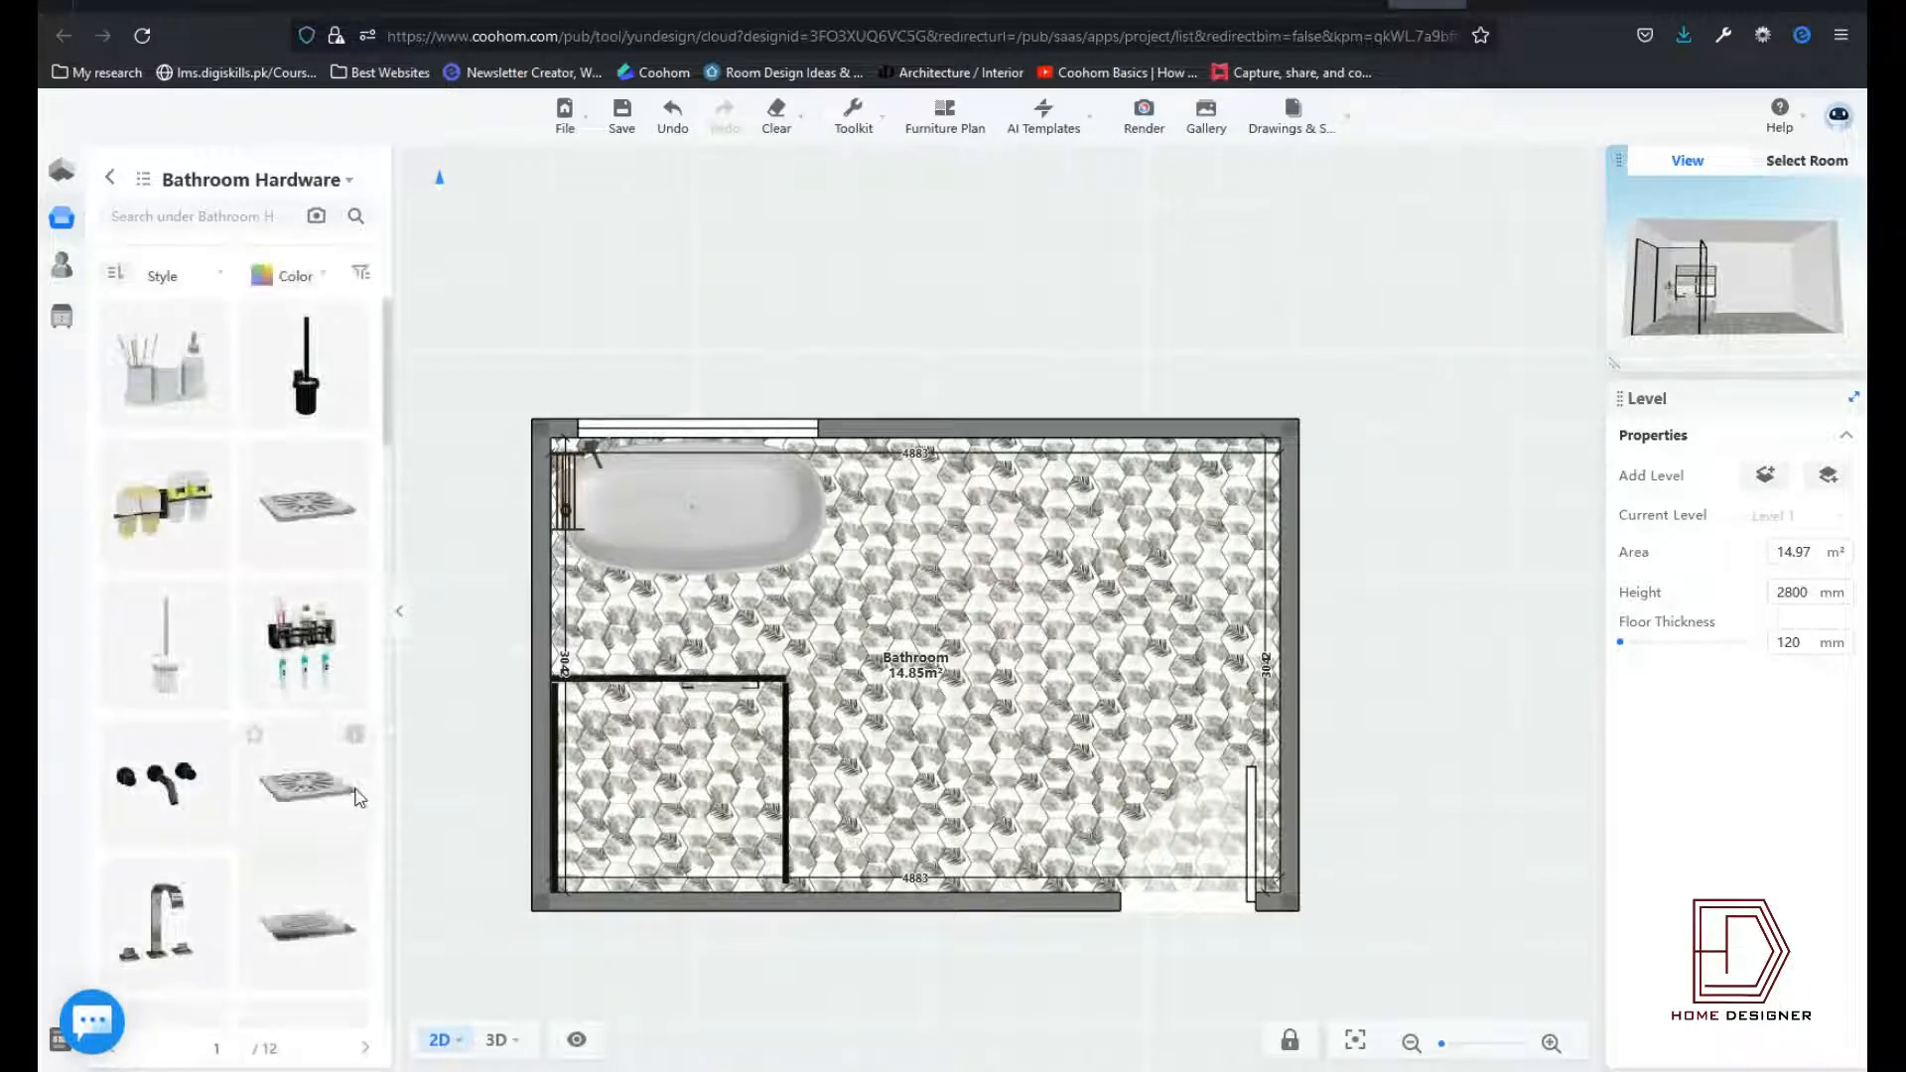
pyautogui.scroll(-5, 246, 824)
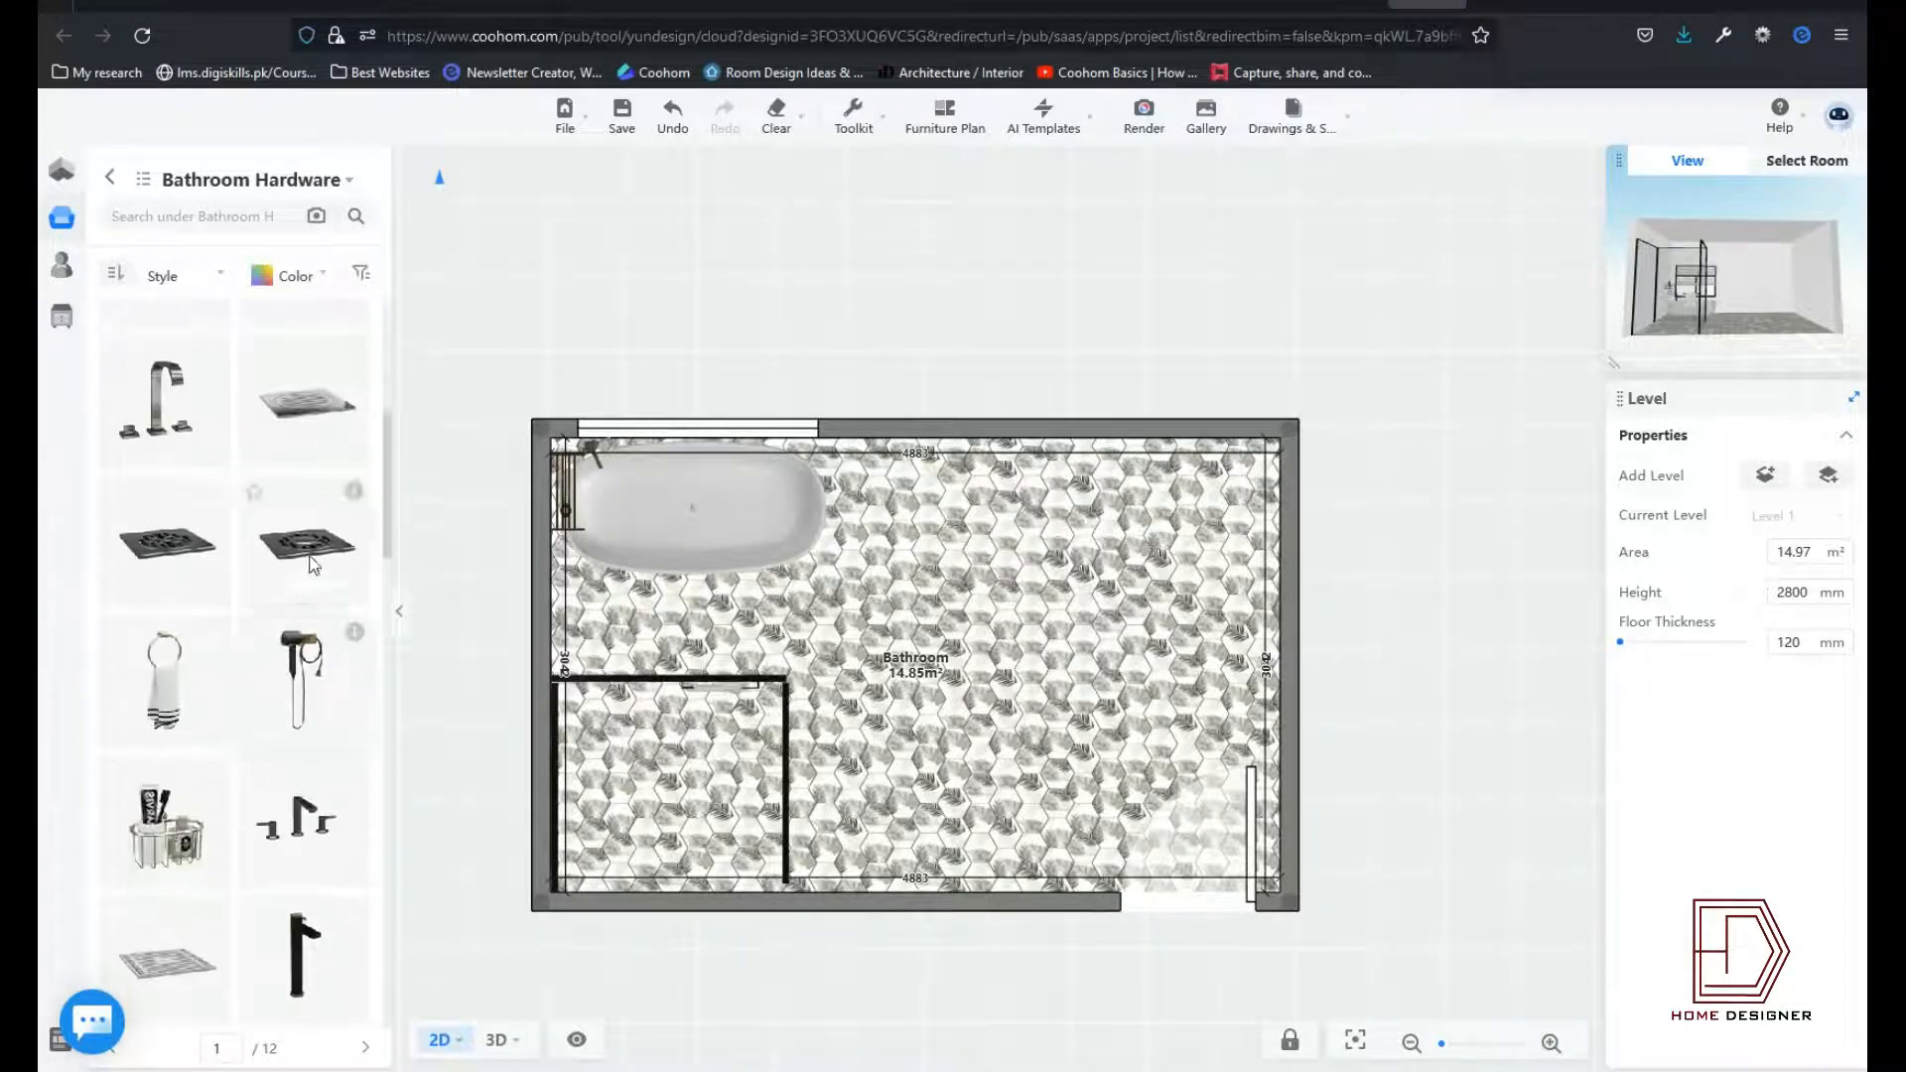
pyautogui.moveTo(171, 541); pyautogui.dragTo(584, 868)
# Step: Mount the black toilet paper holder with shelf and plant on the door wall, between the shower and the door
pyautogui.scroll(-14, 248, 794)
pyautogui.click(215, 690)
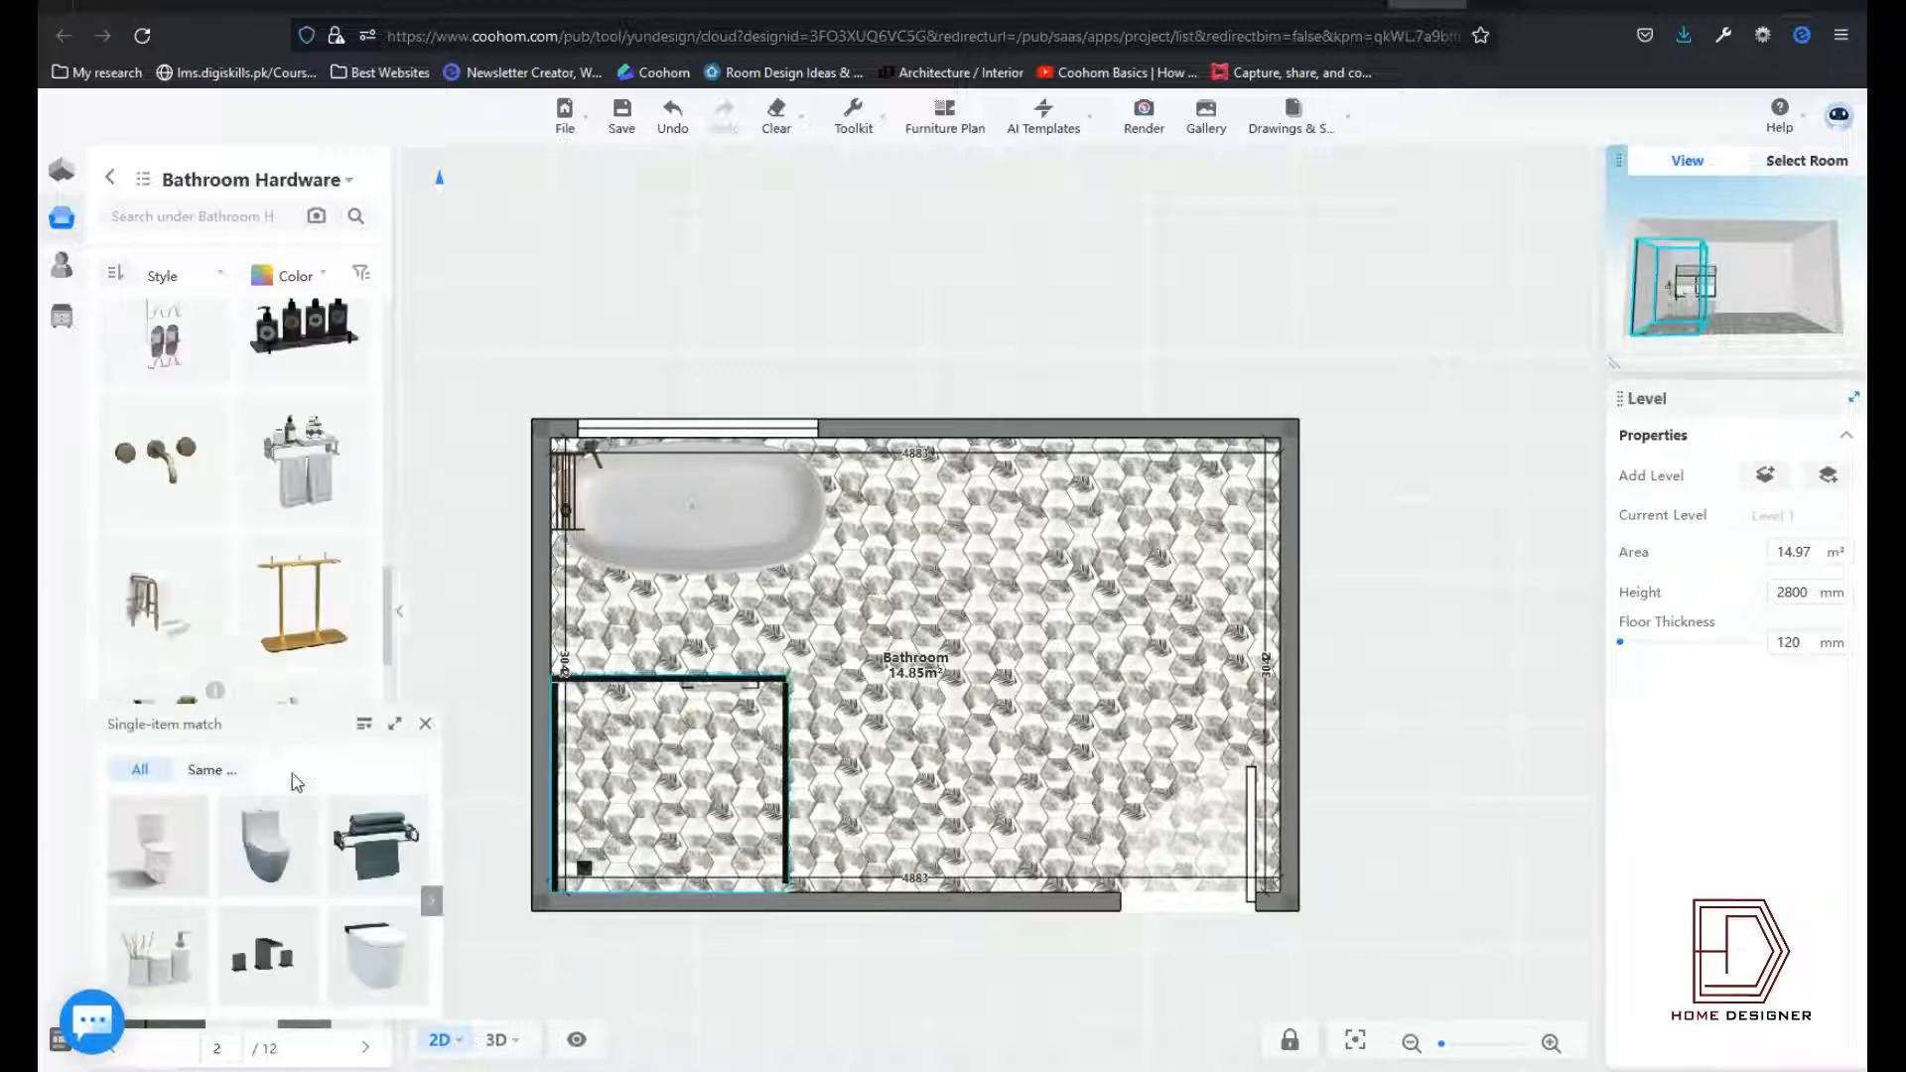
pyautogui.click(426, 723)
pyautogui.moveTo(167, 742); pyautogui.dragTo(1005, 884)
pyautogui.click(426, 723)
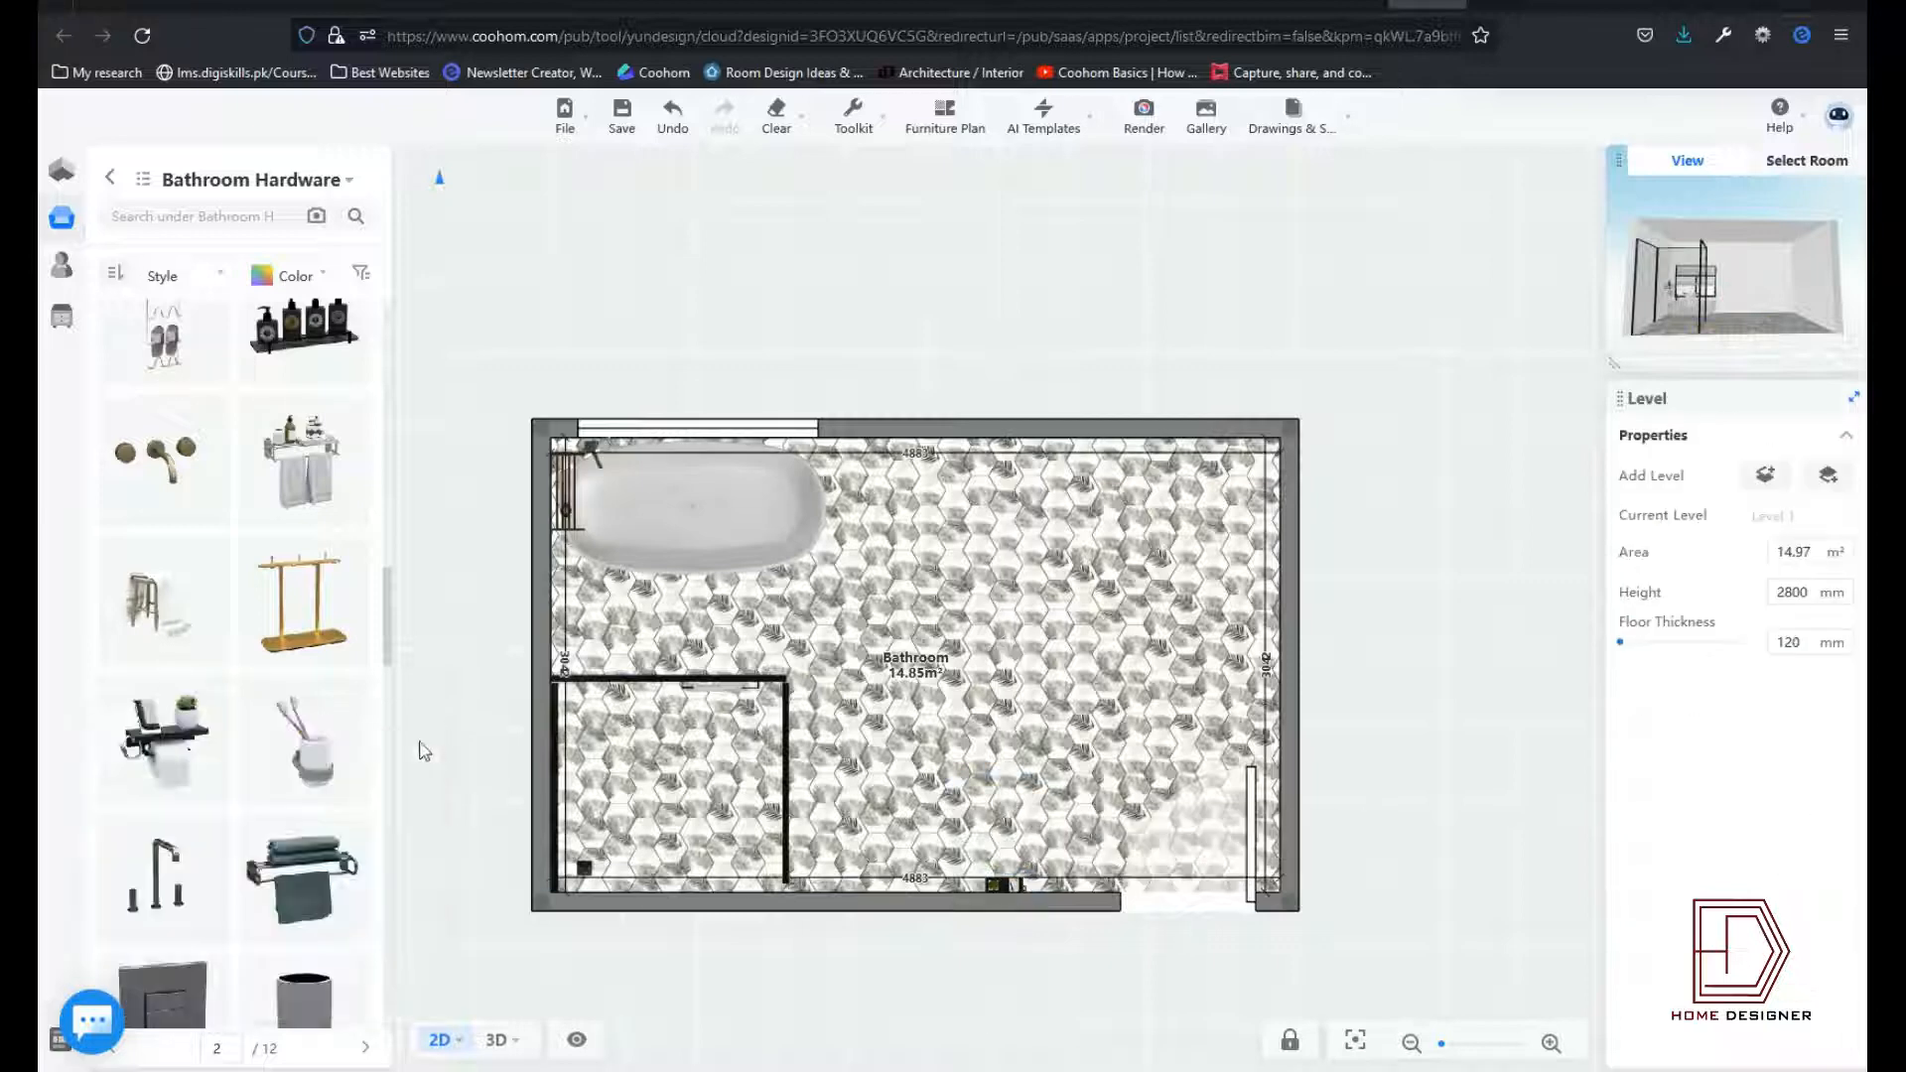
# Step: Add the dark grey flush plate from Bathroom Hardware to the short wall beside the door
pyautogui.scroll(-2, 187, 884)
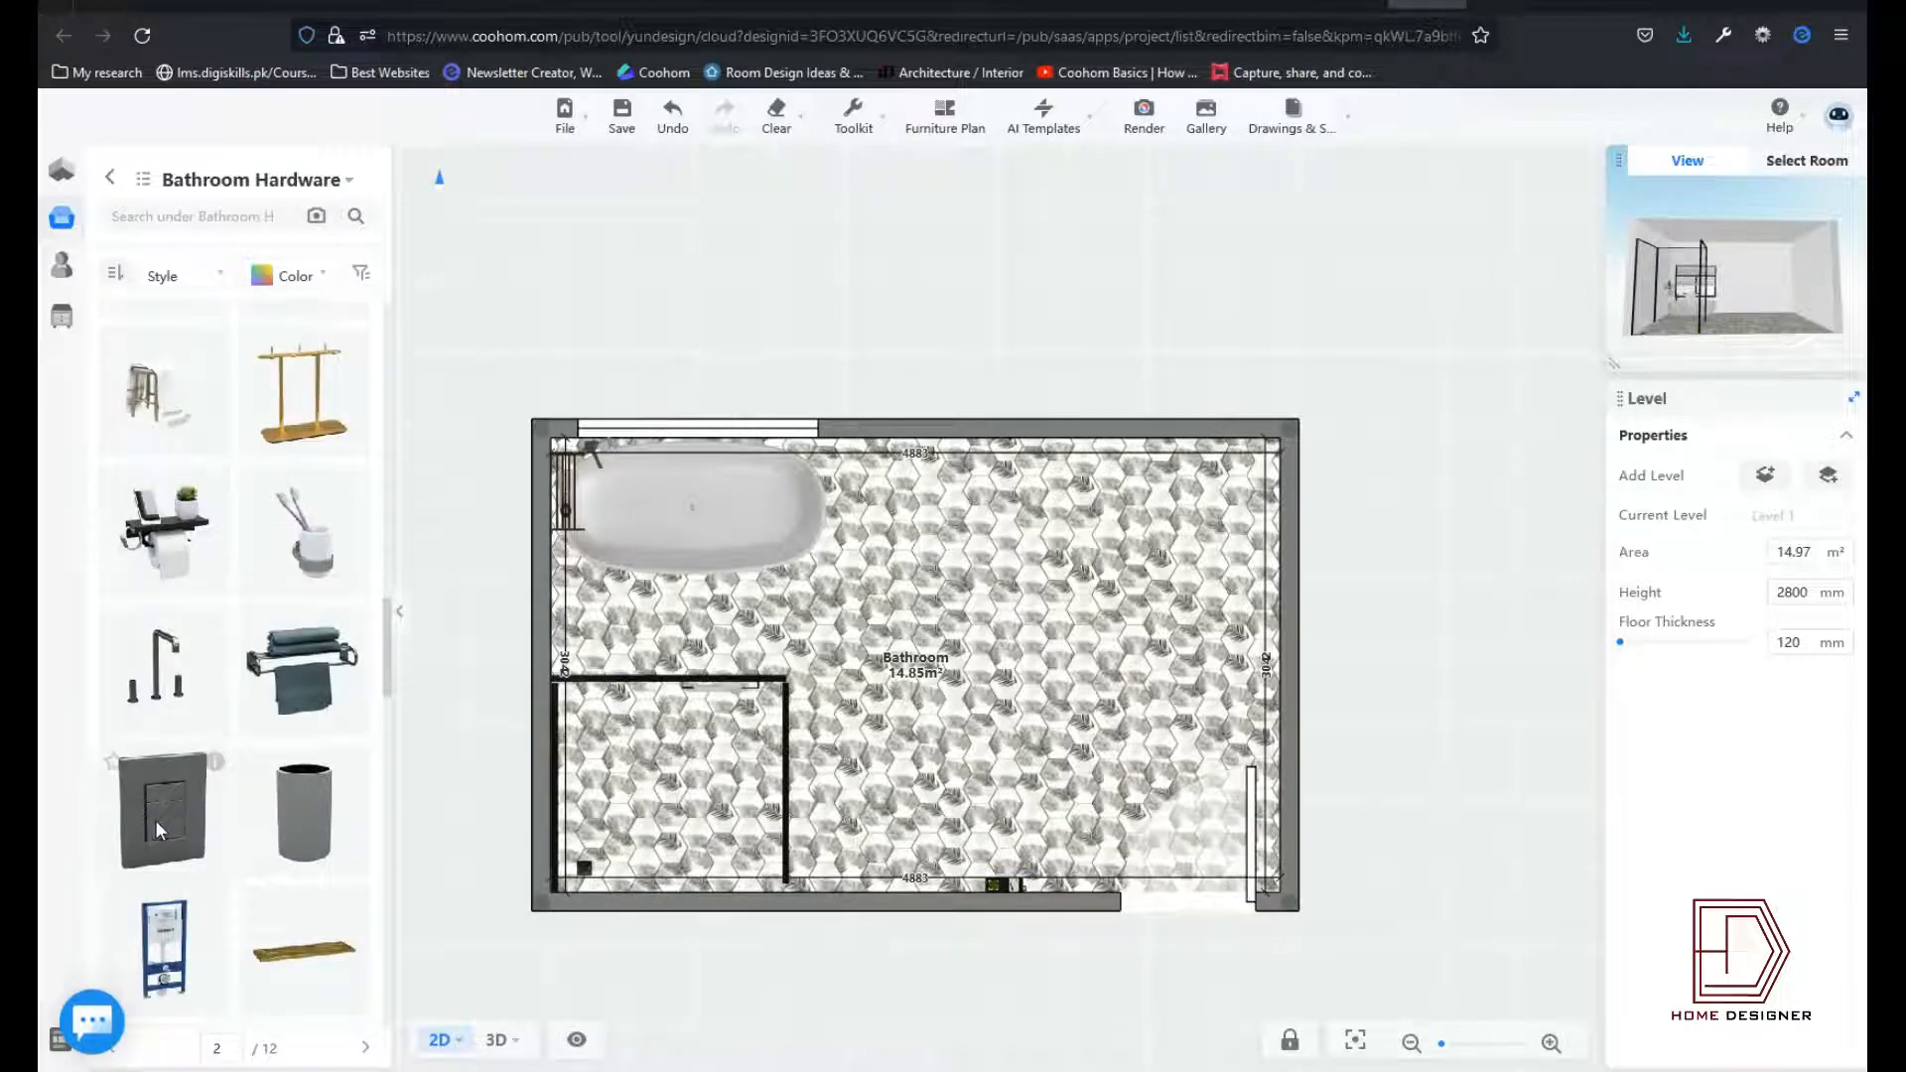
pyautogui.moveTo(154, 820); pyautogui.dragTo(1281, 739)
pyautogui.click(426, 724)
# Step: Add the hook rail modern bathroom small pieces -49 to the door wall, between the shower and the paper holder
pyautogui.scroll(-1, 202, 798)
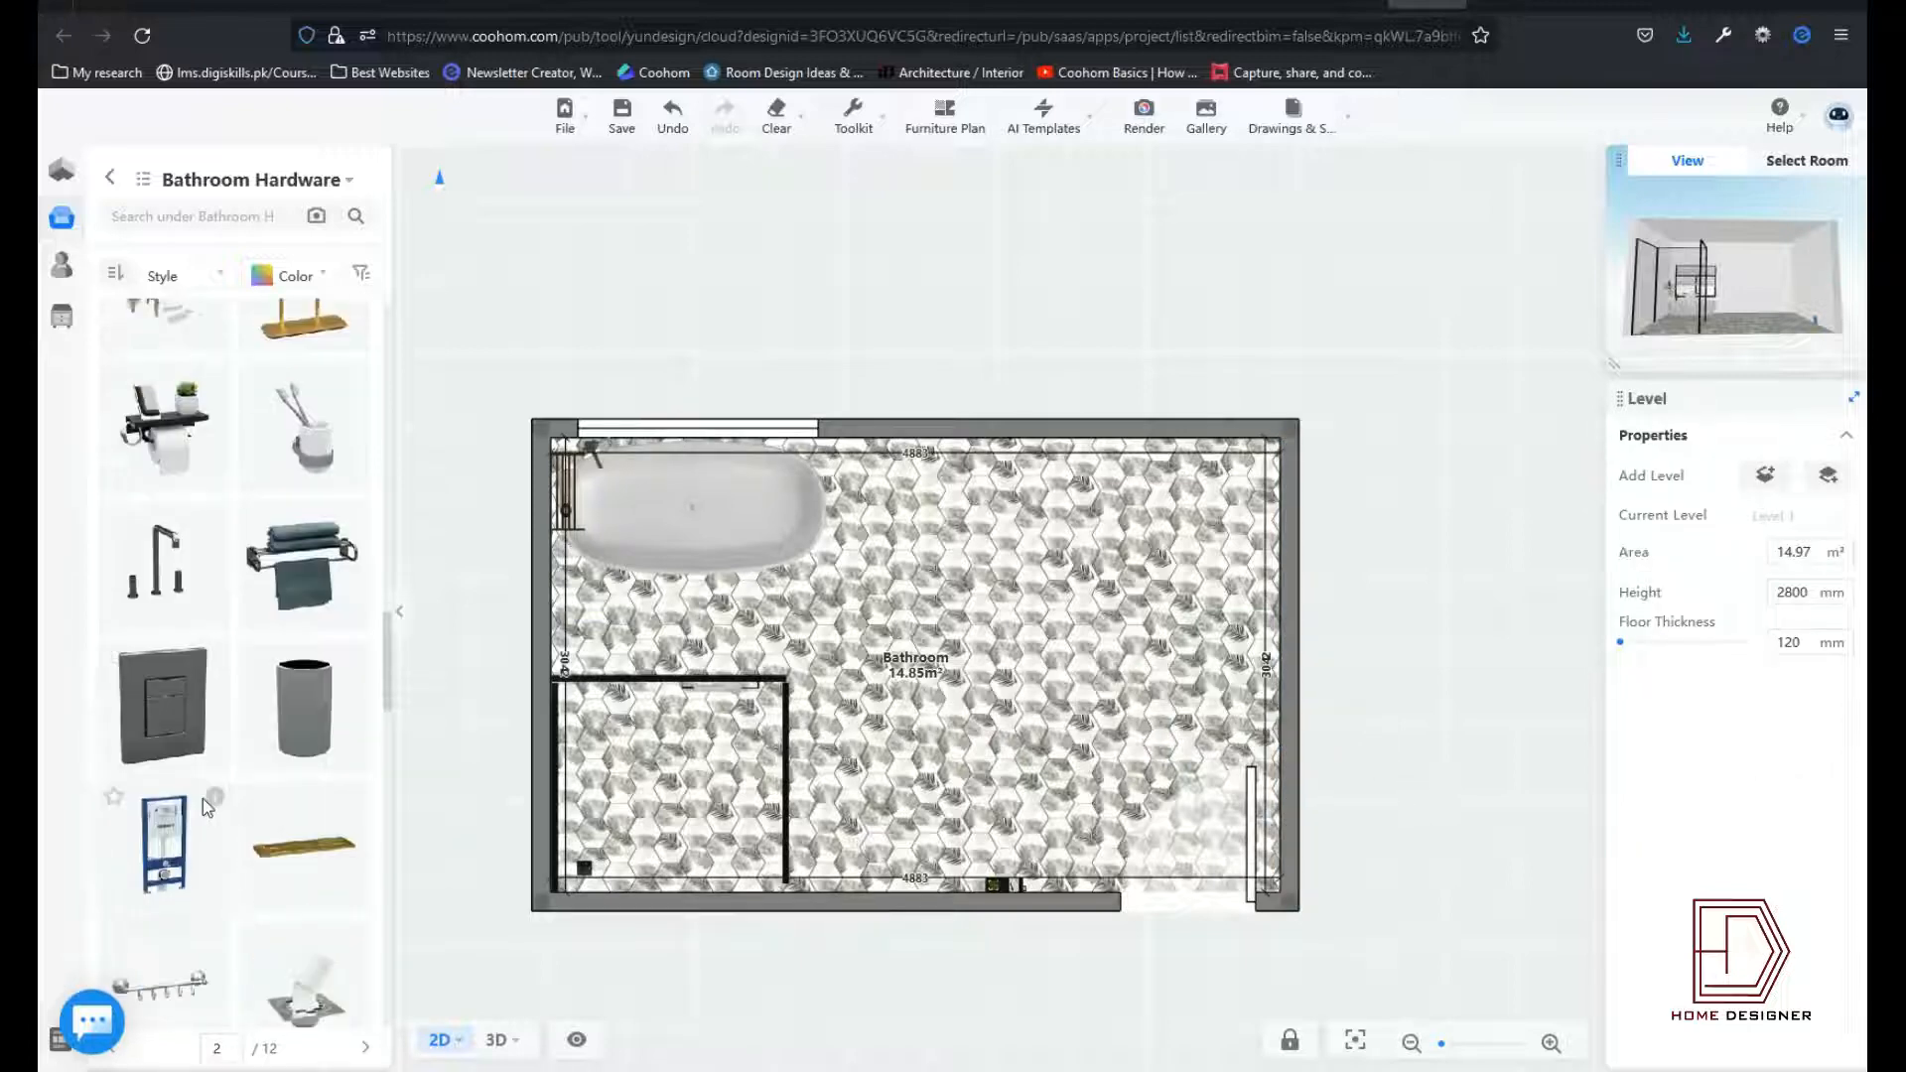
pyautogui.scroll(-2, 203, 798)
pyautogui.moveTo(177, 783); pyautogui.dragTo(849, 888)
pyautogui.click(870, 1006)
pyautogui.click(426, 724)
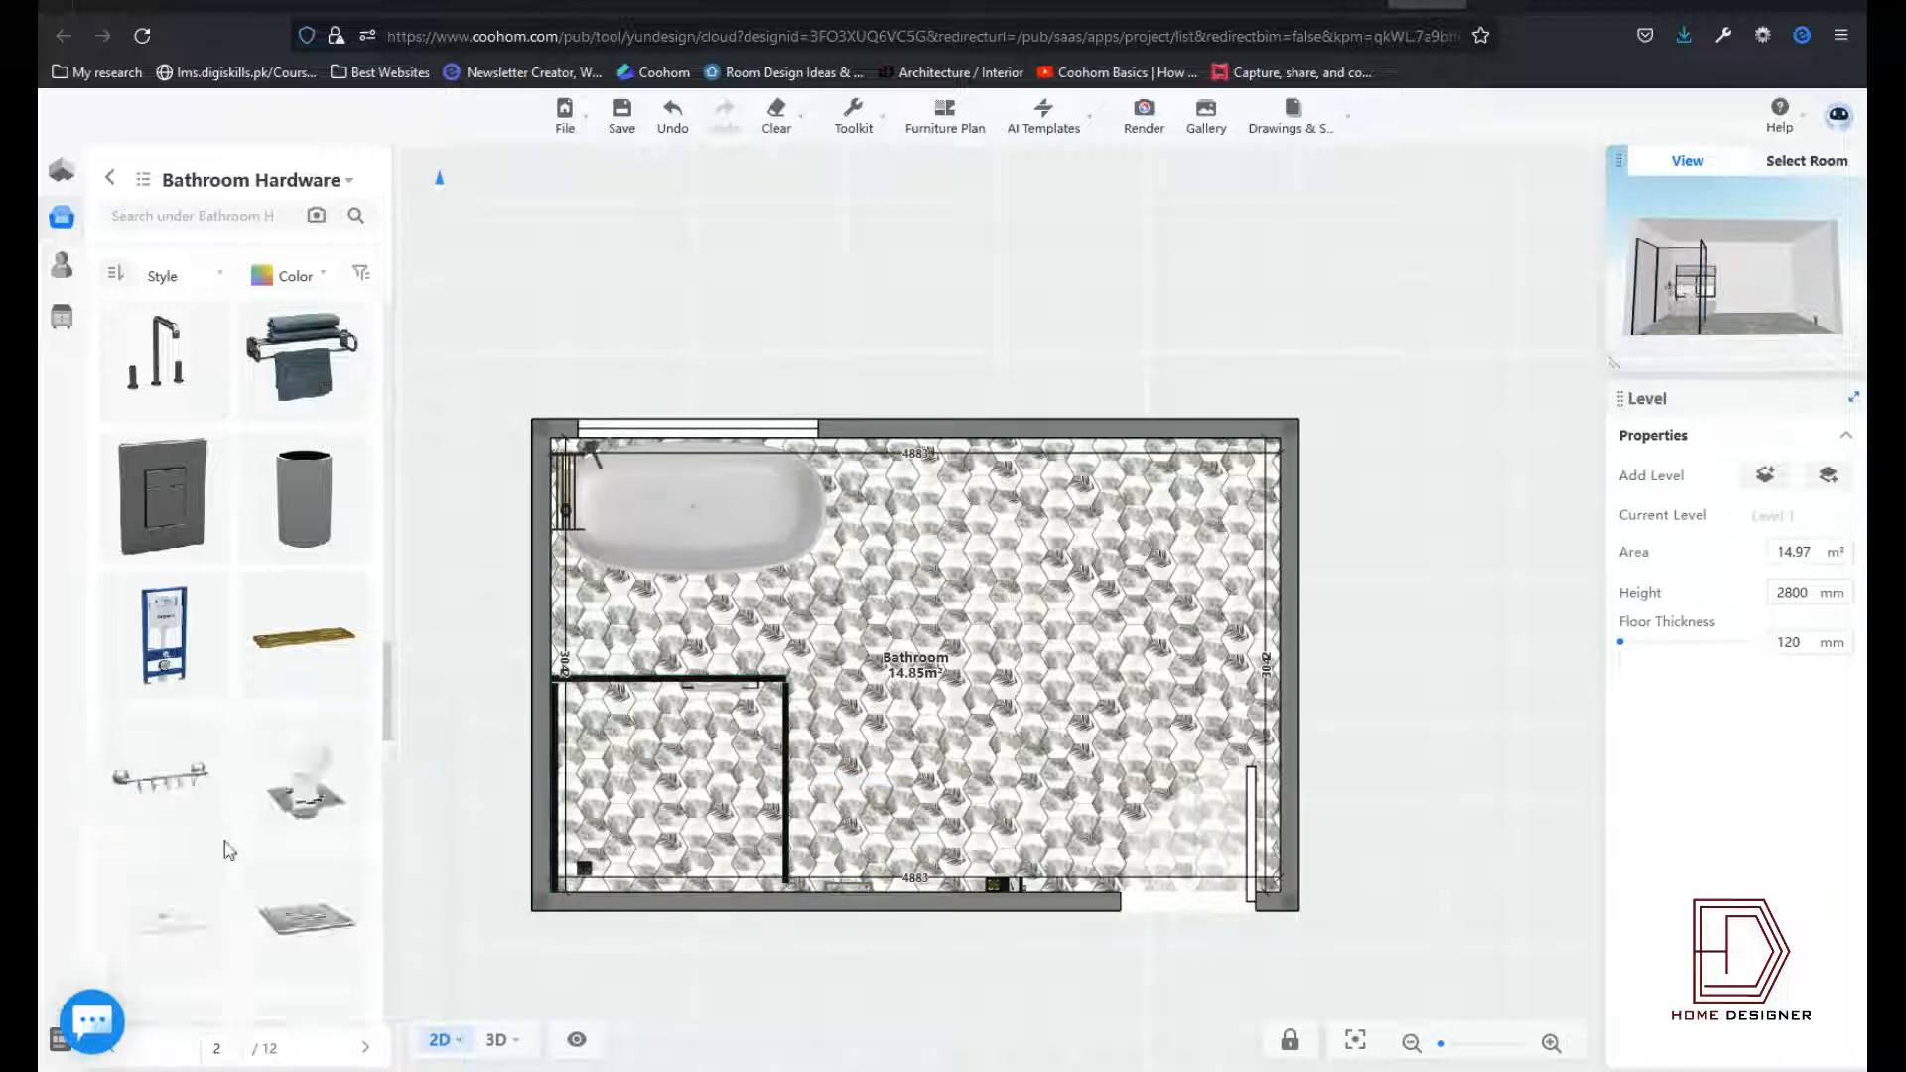
# Step: Place the tall 700 x 650 x 2400 mm cabinet with two stacked washers from Washer Cabinets in the window wall's far corner
pyautogui.scroll(2, 217, 773)
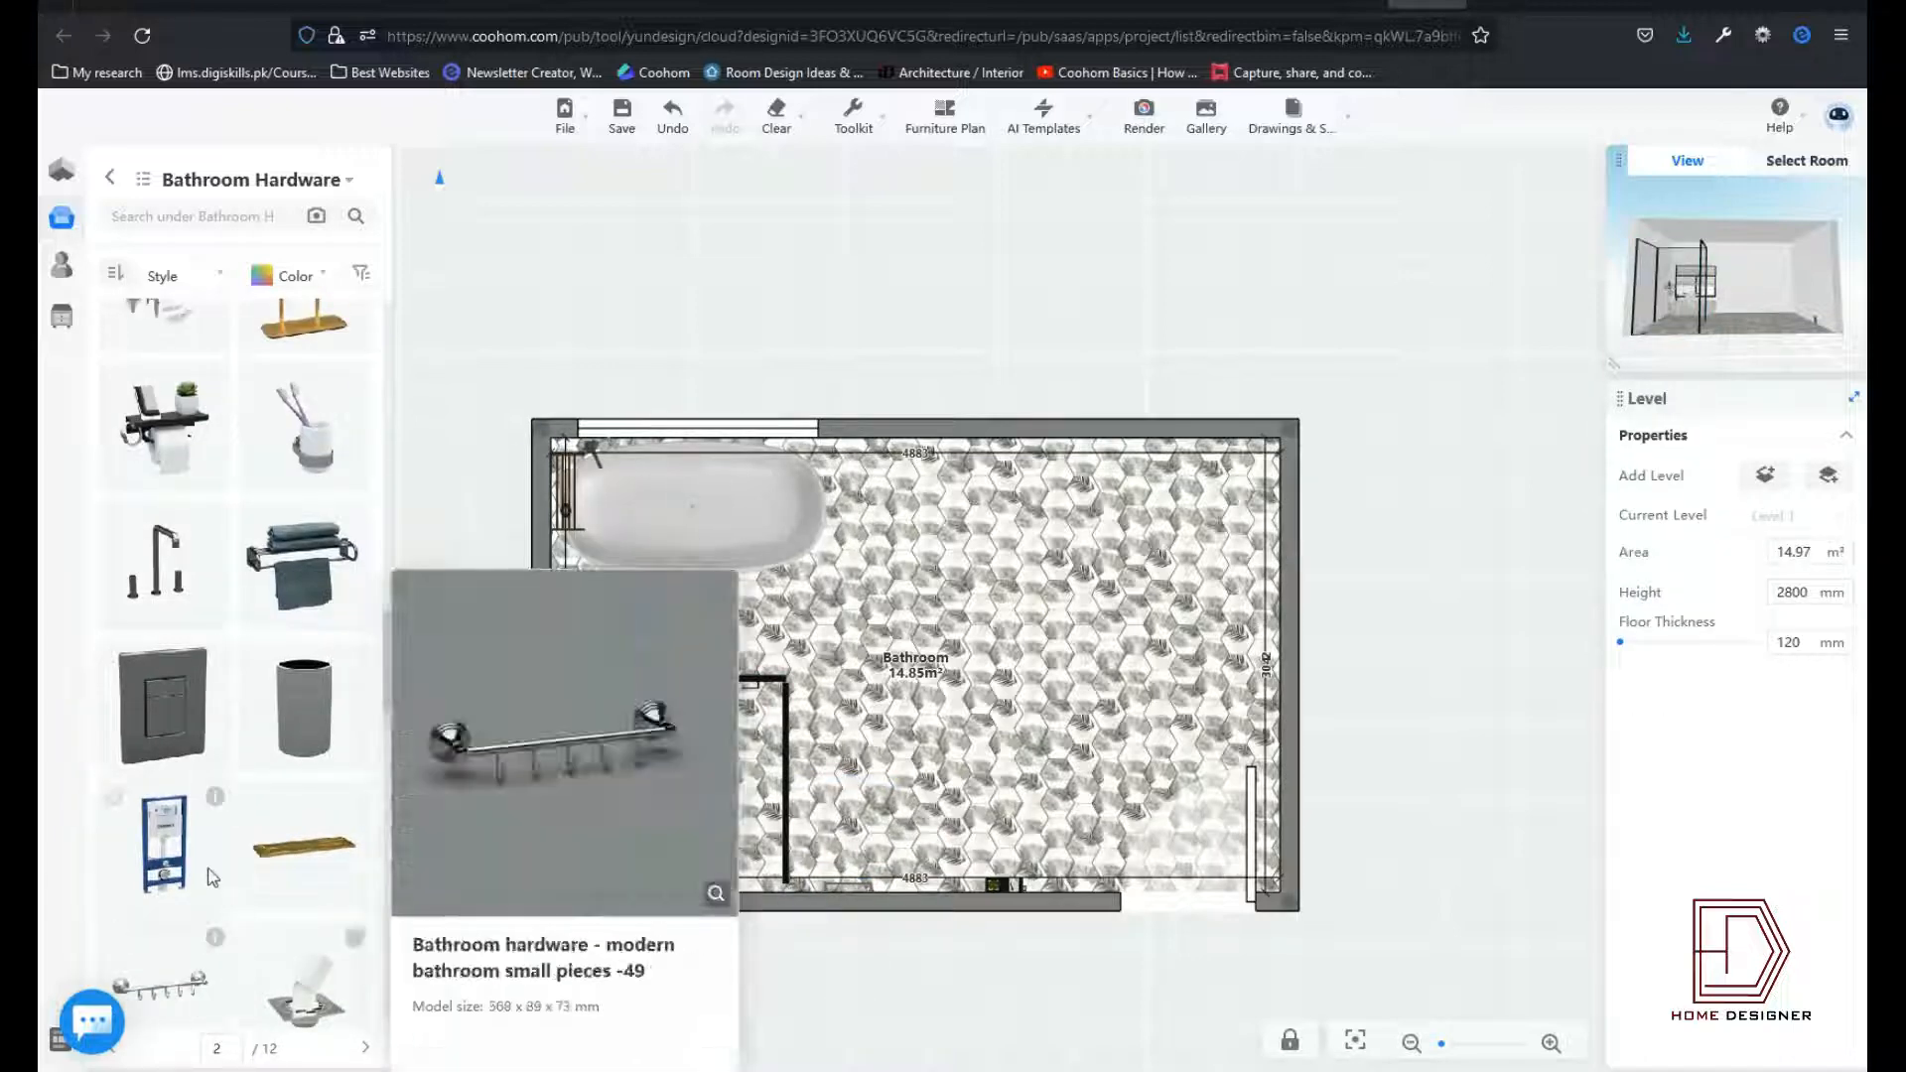
pyautogui.click(110, 177)
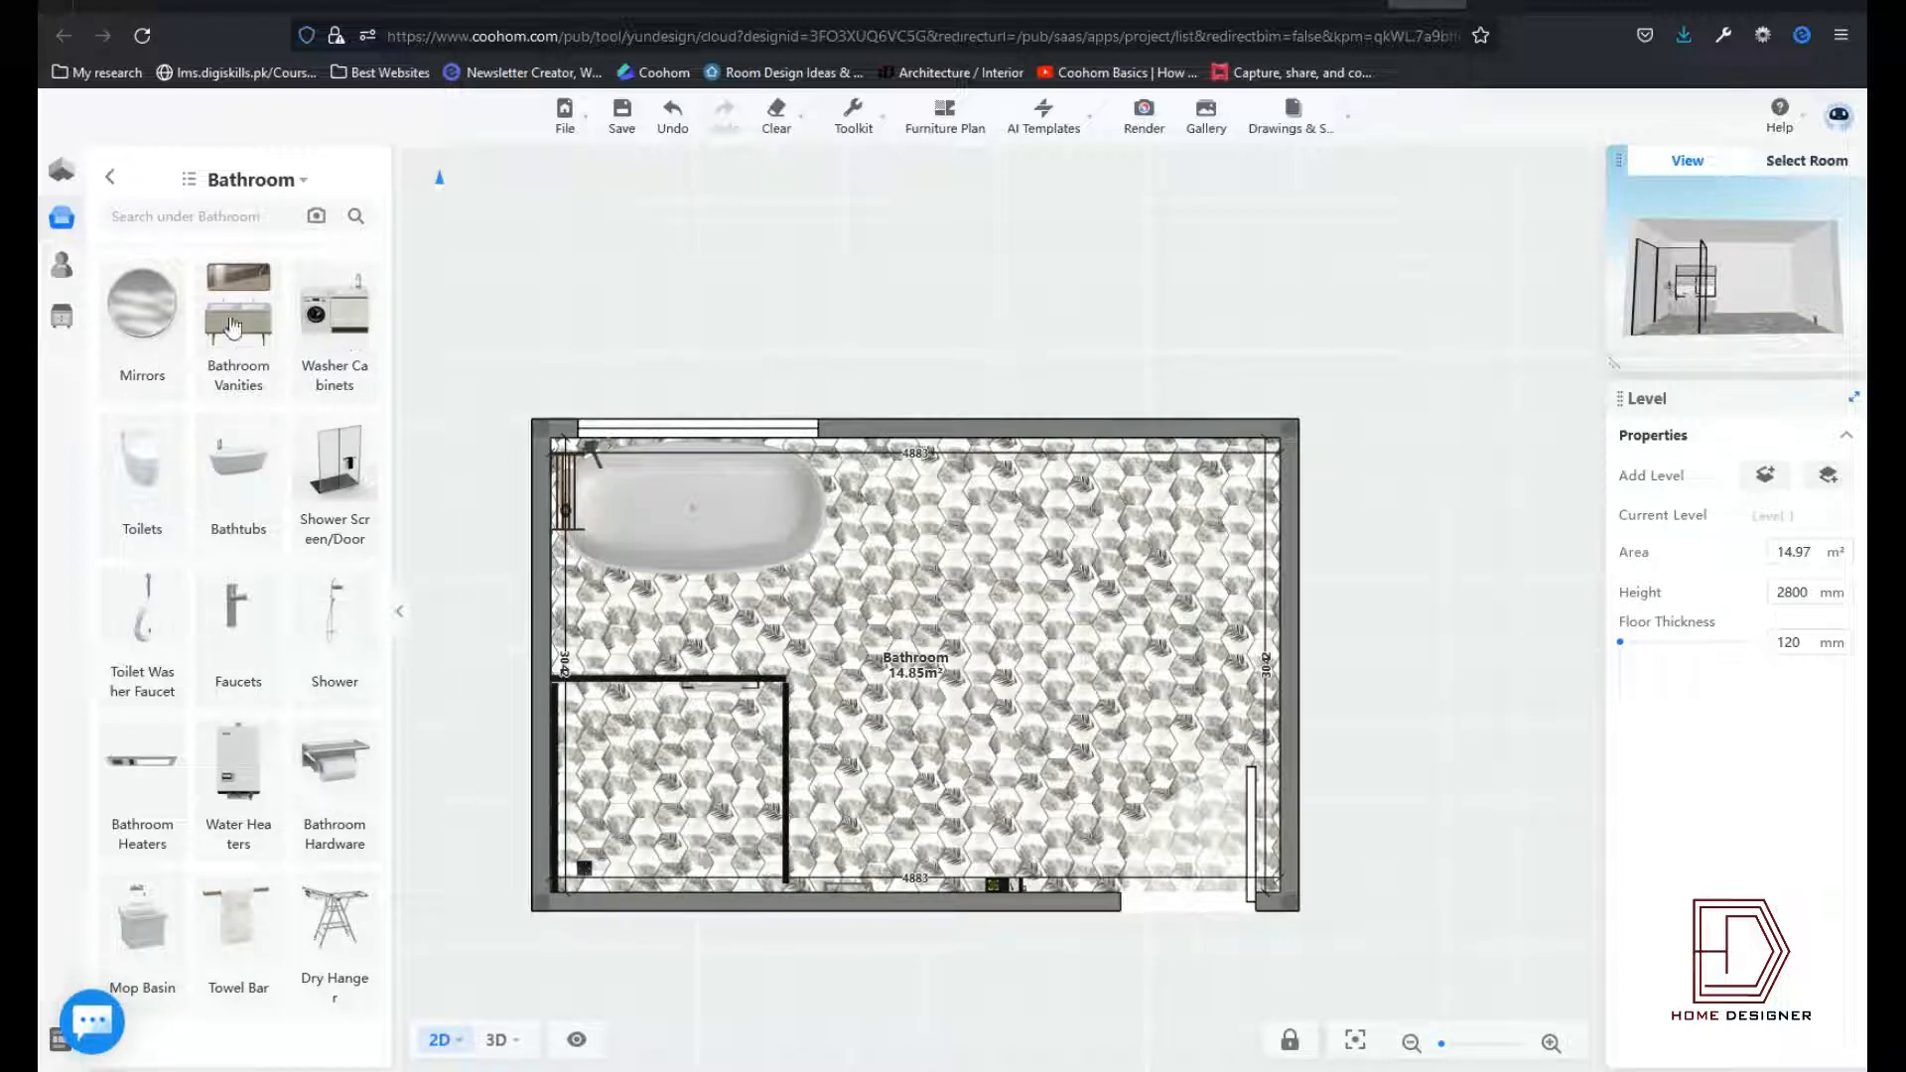
pyautogui.click(305, 334)
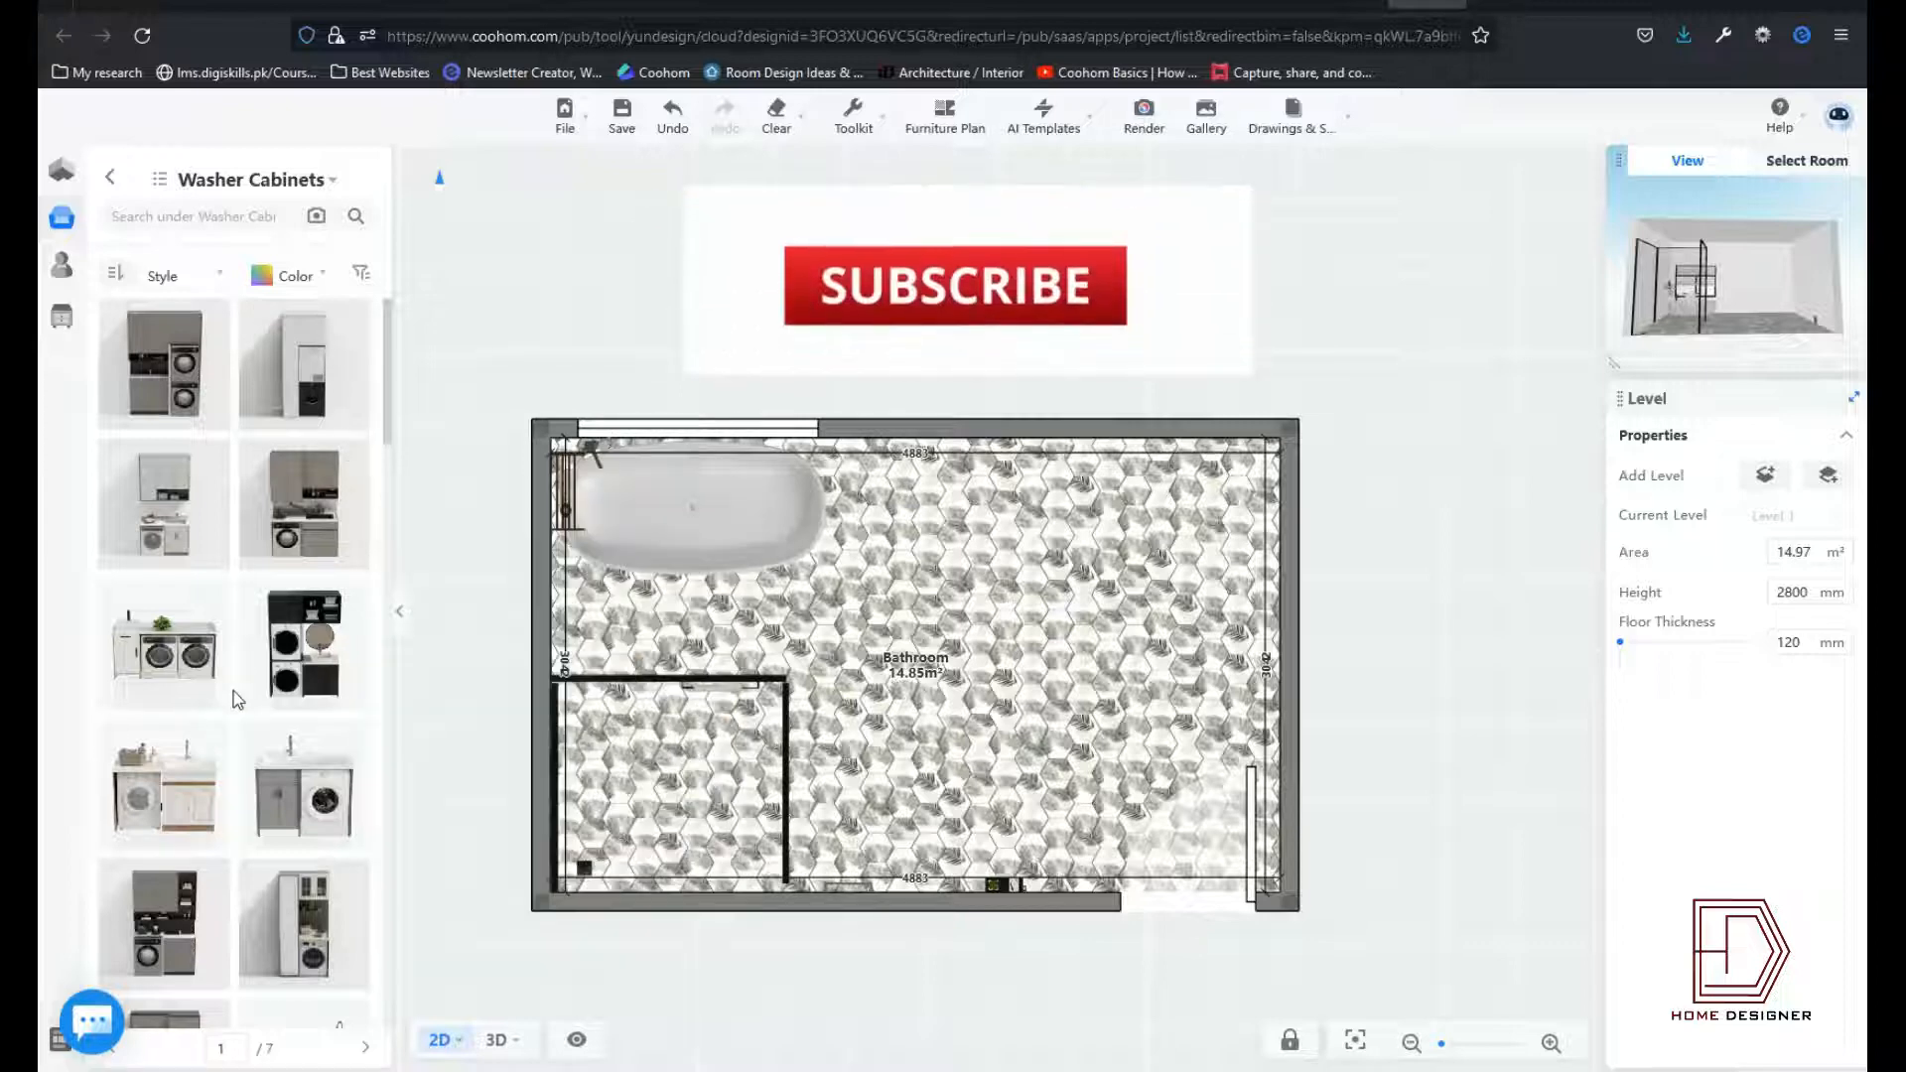
pyautogui.scroll(-5, 247, 689)
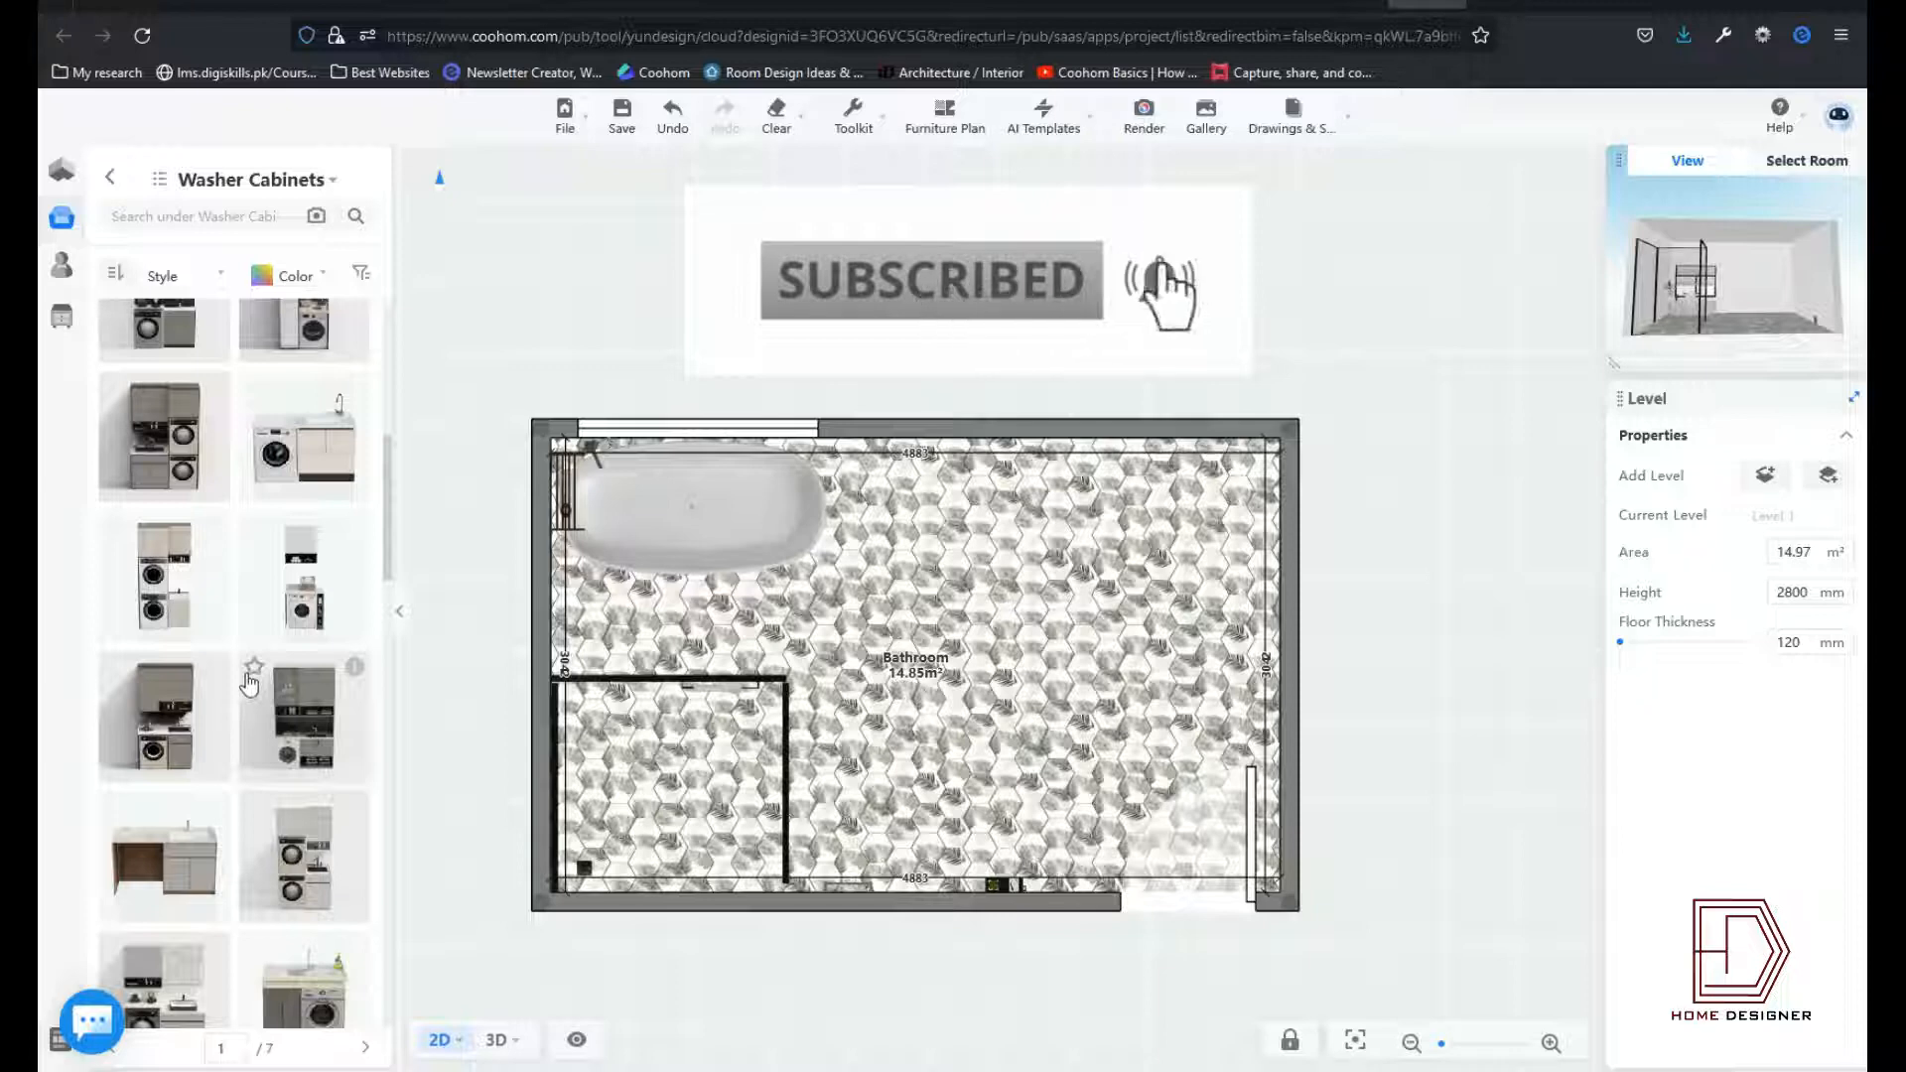
pyautogui.scroll(-5, 166, 650)
pyautogui.click(169, 620)
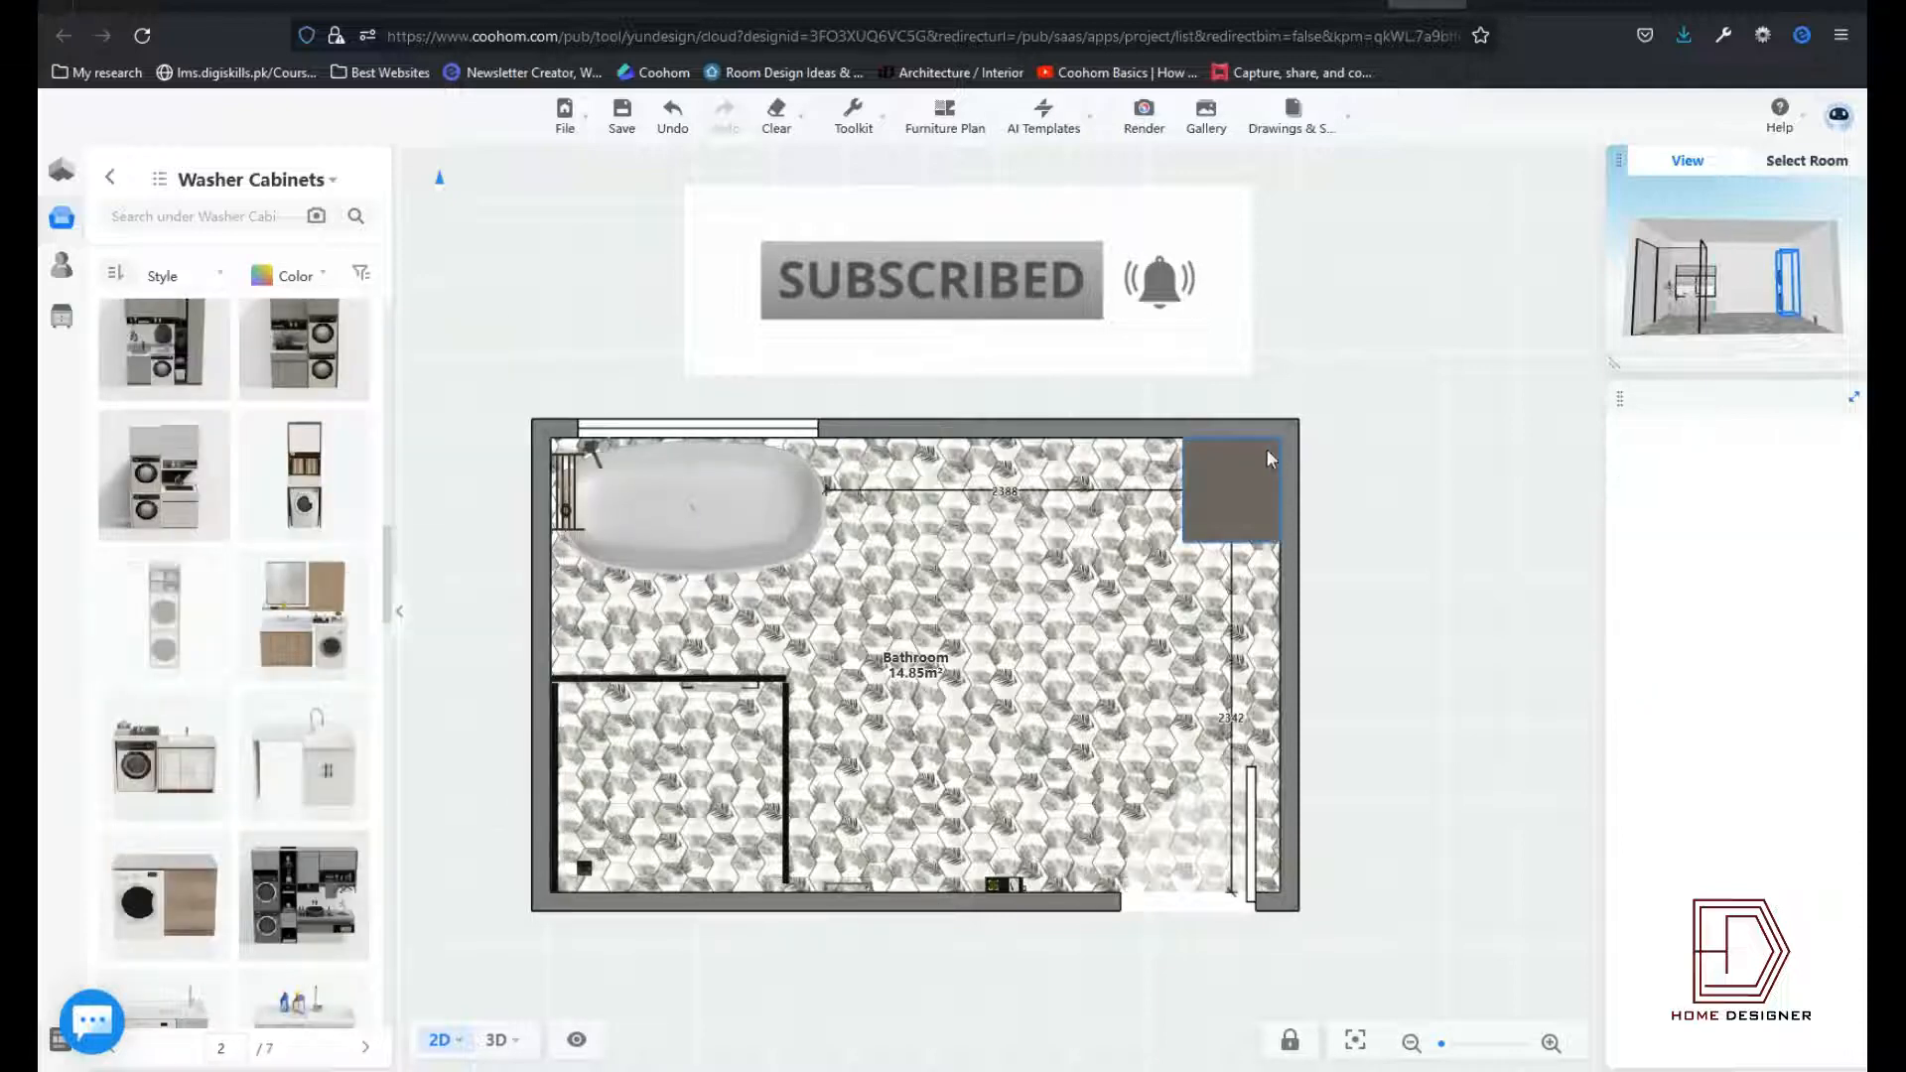
pyautogui.click(1201, 495)
# Step: Shift the washer cabinet so it sits flush in the corner against the window wall and the short wall
pyautogui.moveTo(1130, 523); pyautogui.dragTo(1227, 595)
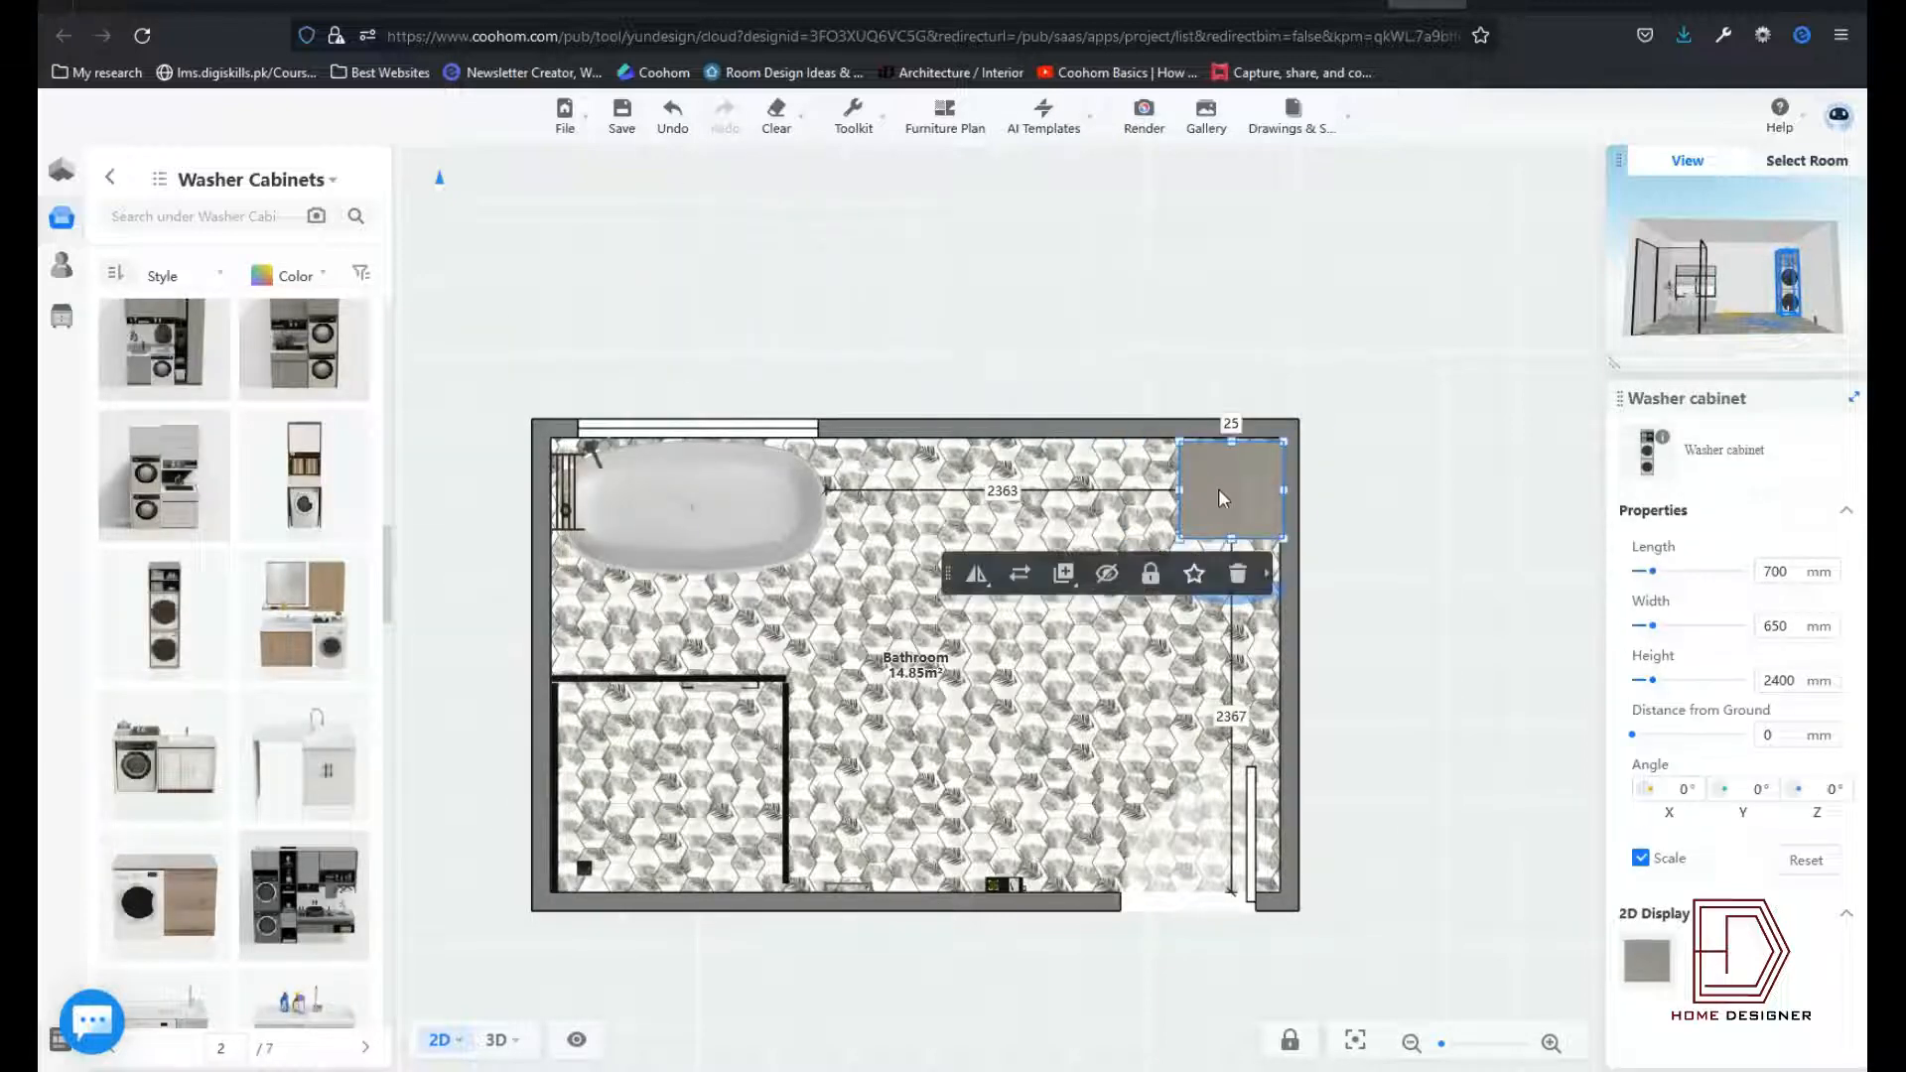
pyautogui.press('Delete')
pyautogui.click(864, 461)
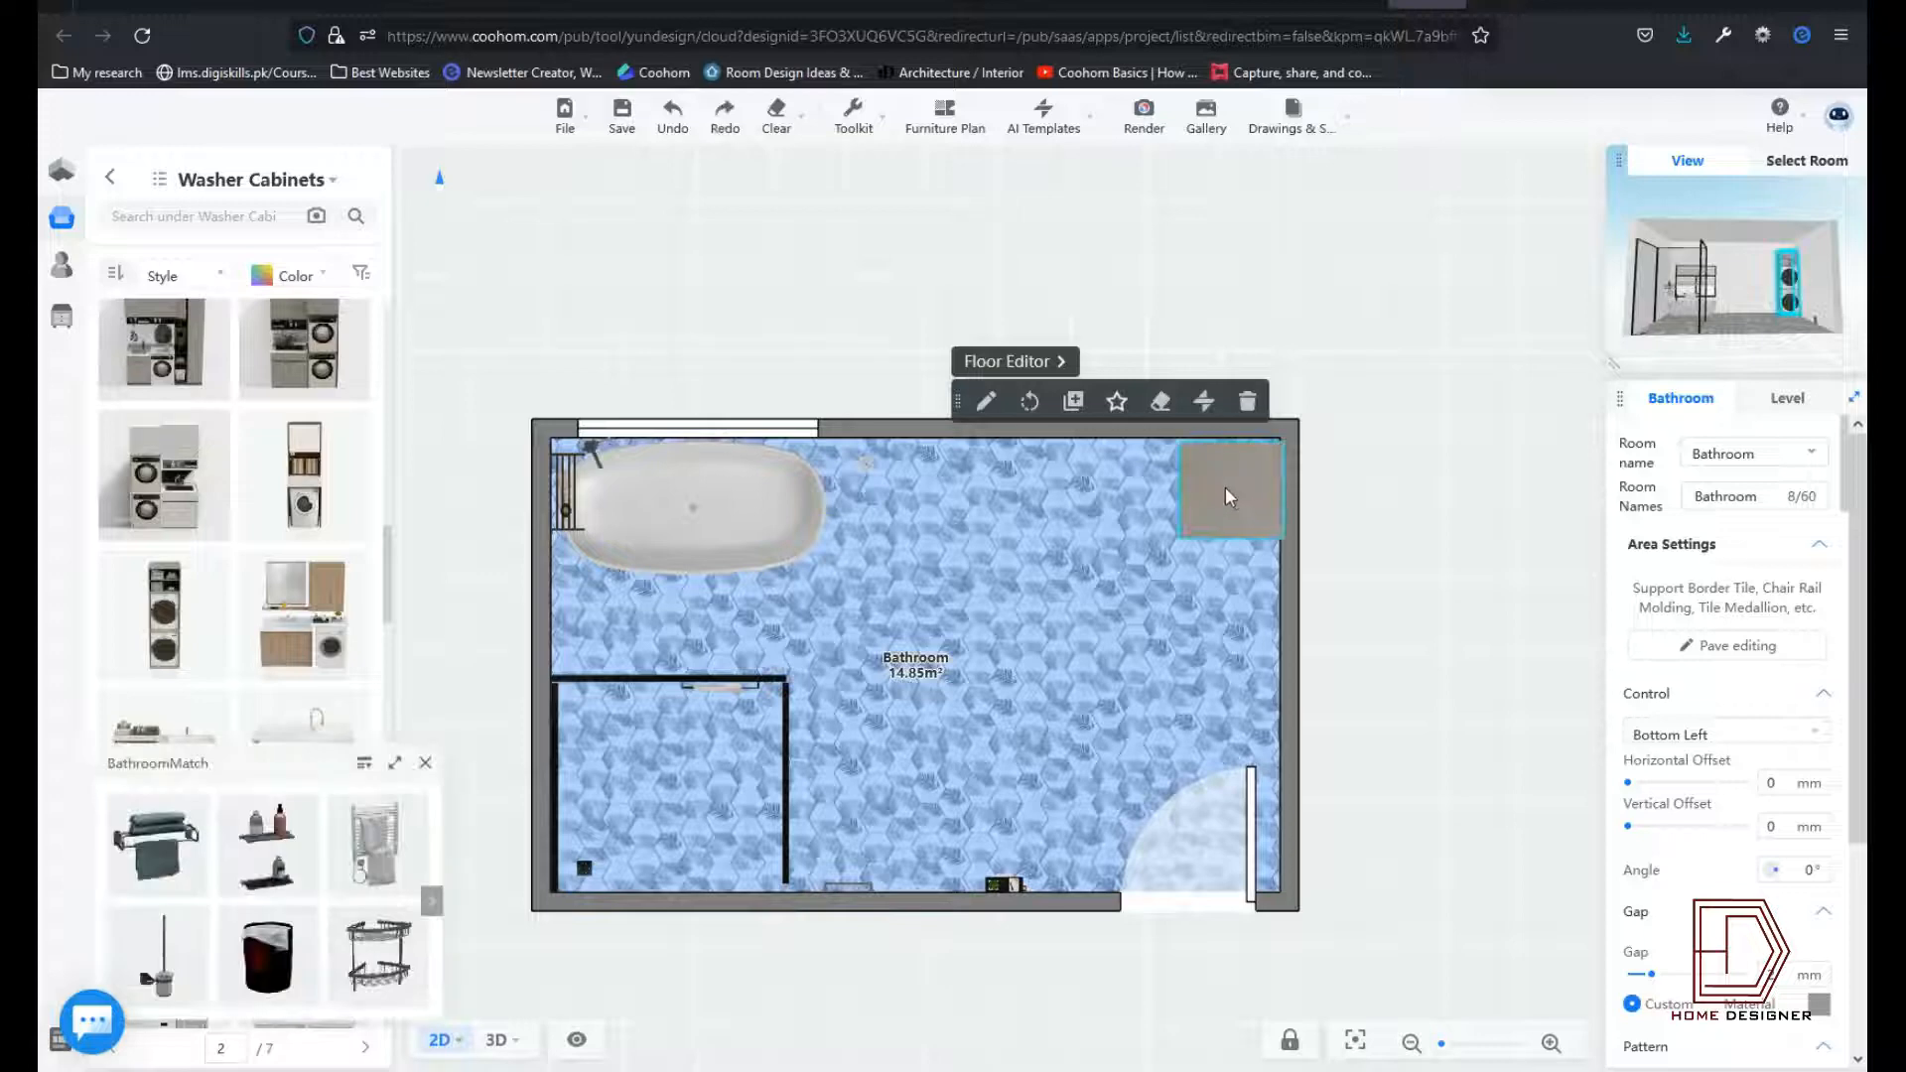
pyautogui.moveTo(1225, 488); pyautogui.dragTo(1211, 476)
pyautogui.click(1211, 479)
pyautogui.click(811, 691)
# Step: Add a Modern style bathroom vanity set, 2220 x 603 x 2000 mm, against the window wall between the bathtub and washer cabinet
pyautogui.click(301, 189)
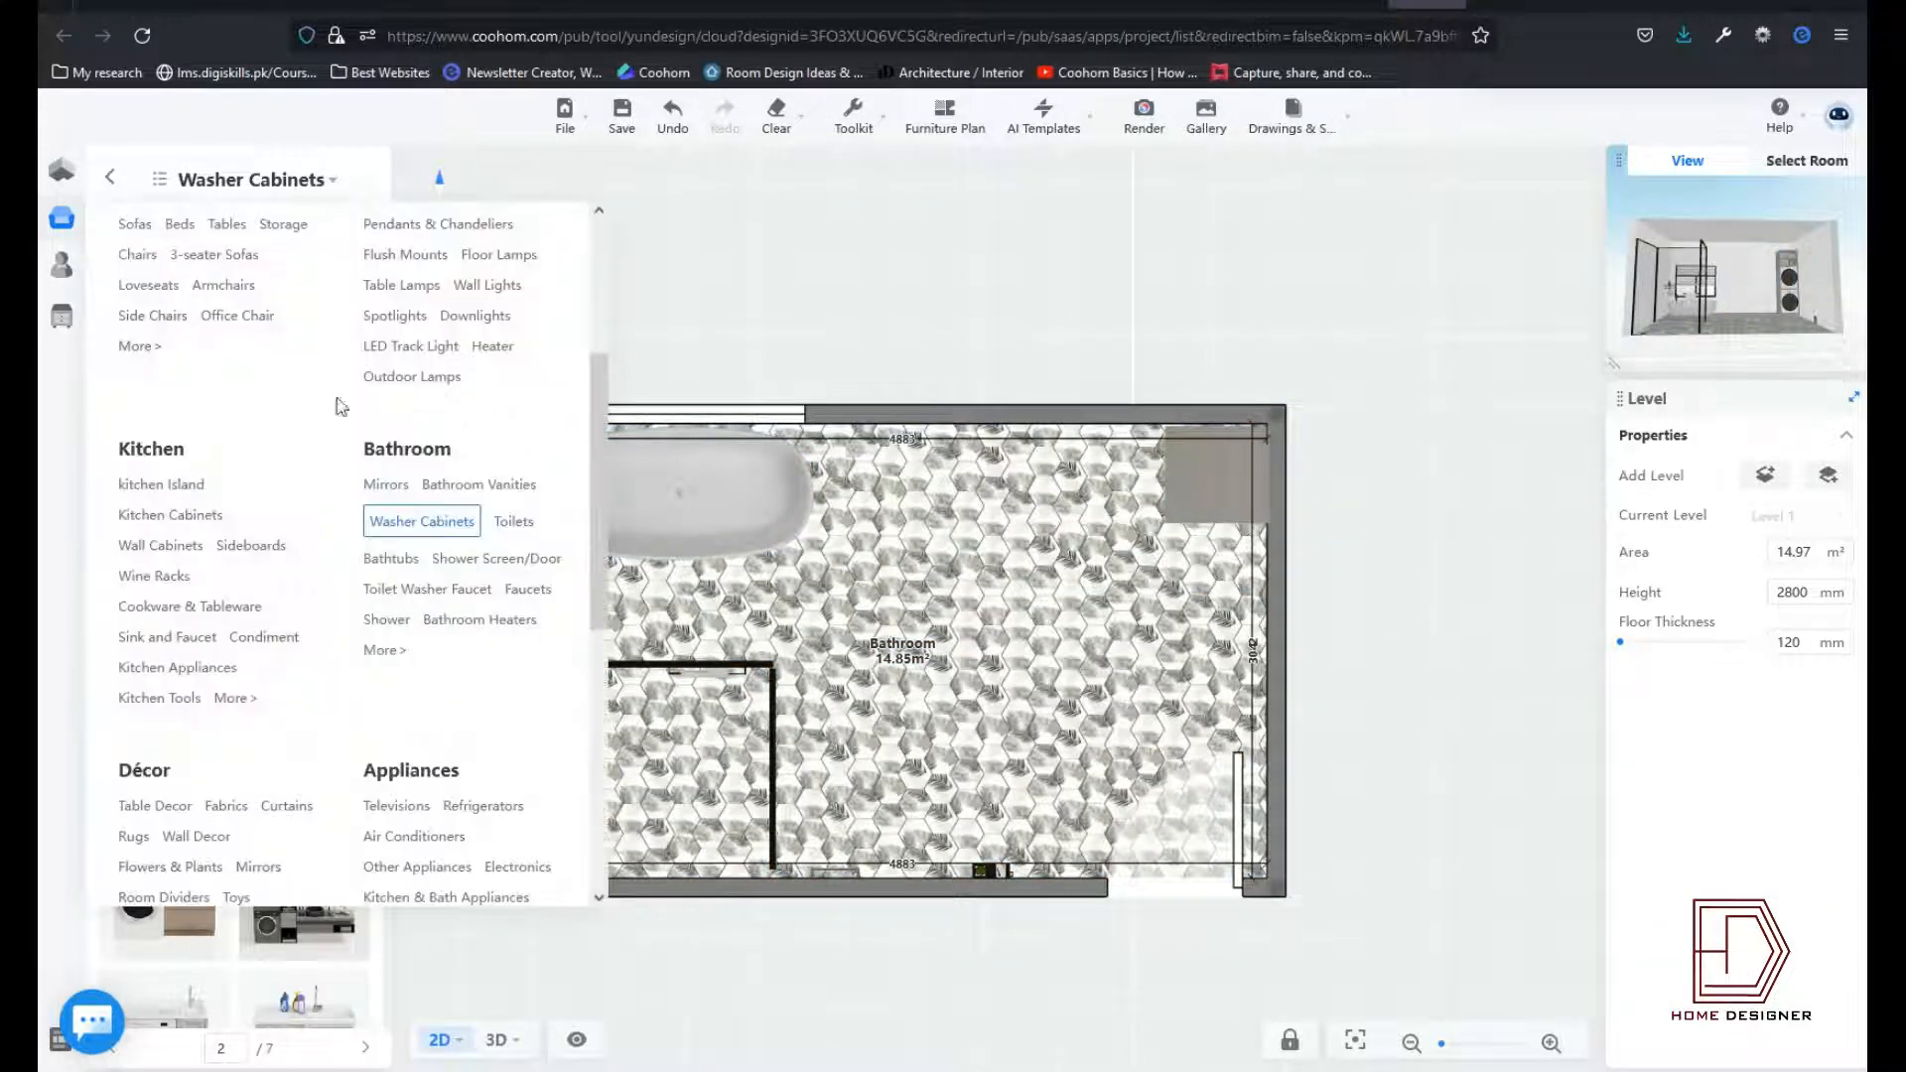
pyautogui.click(454, 482)
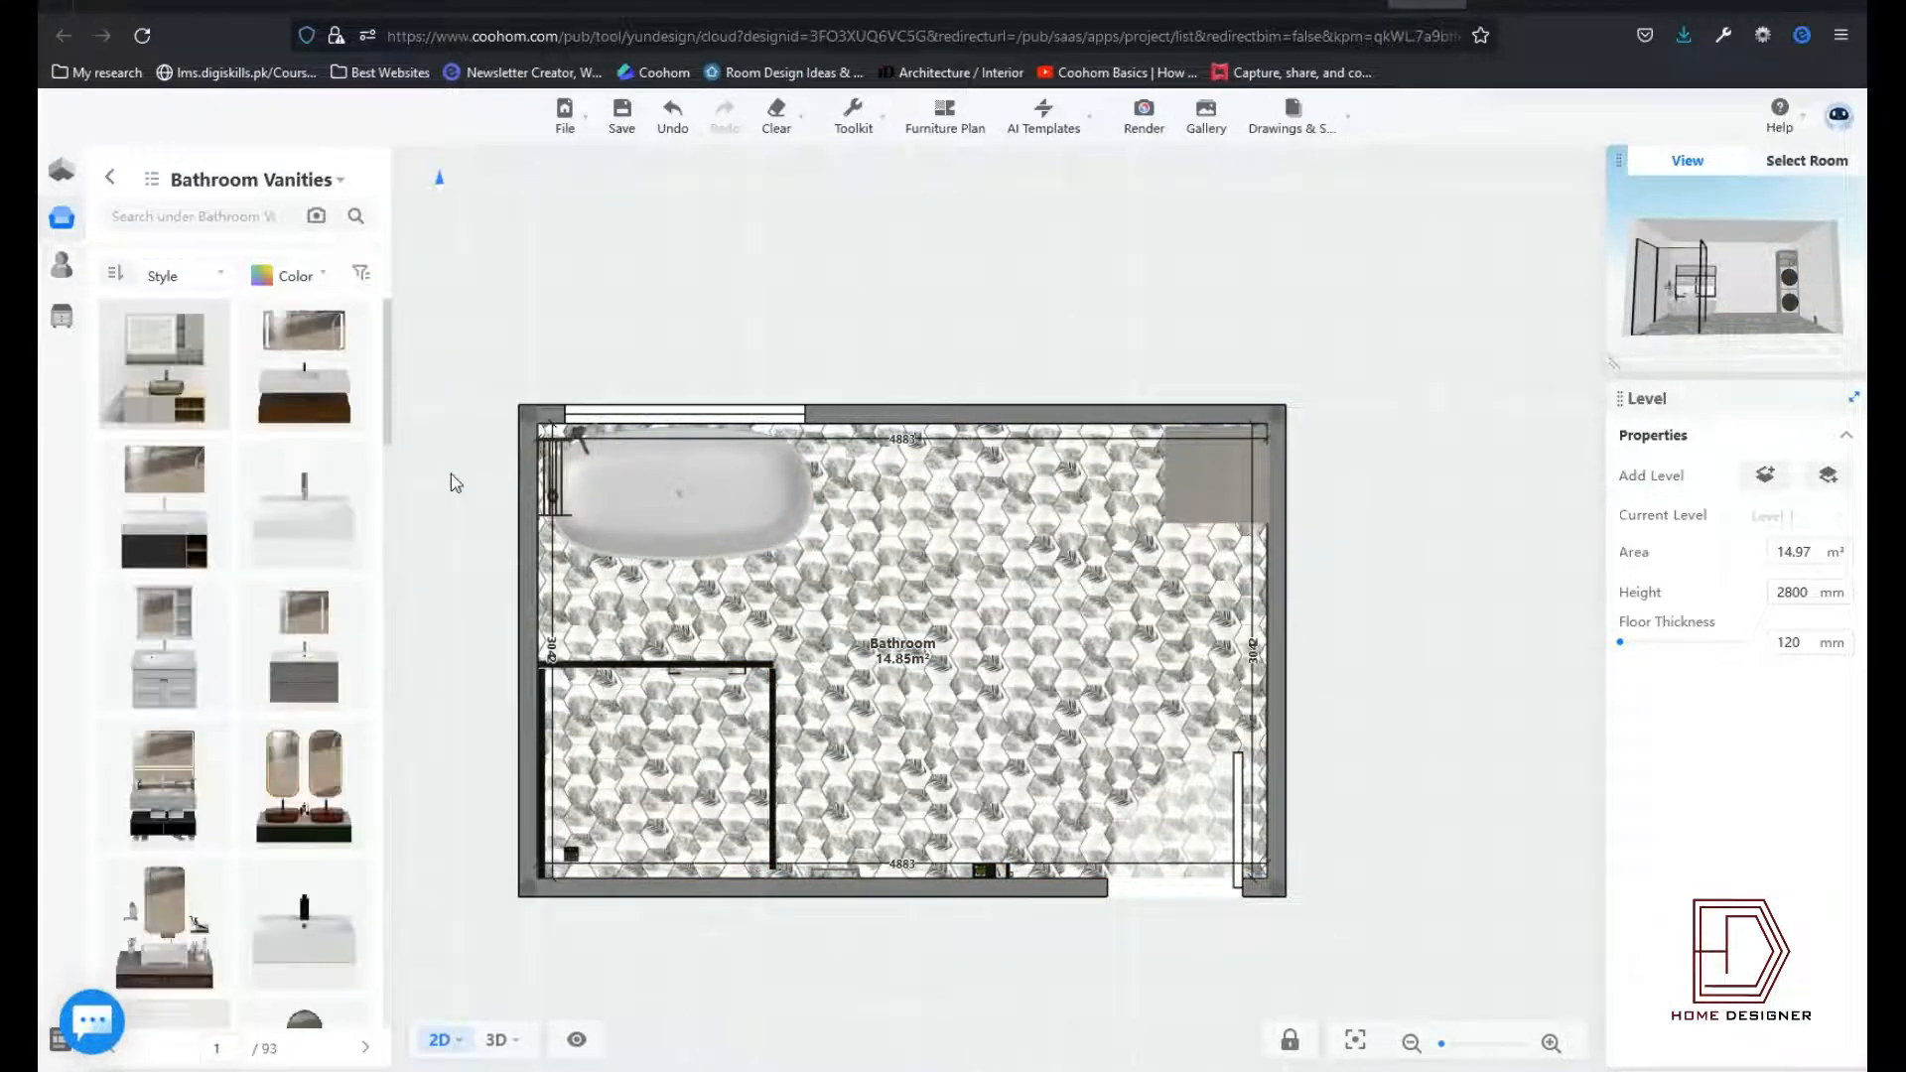
pyautogui.click(309, 935)
pyautogui.scroll(-5, 268, 871)
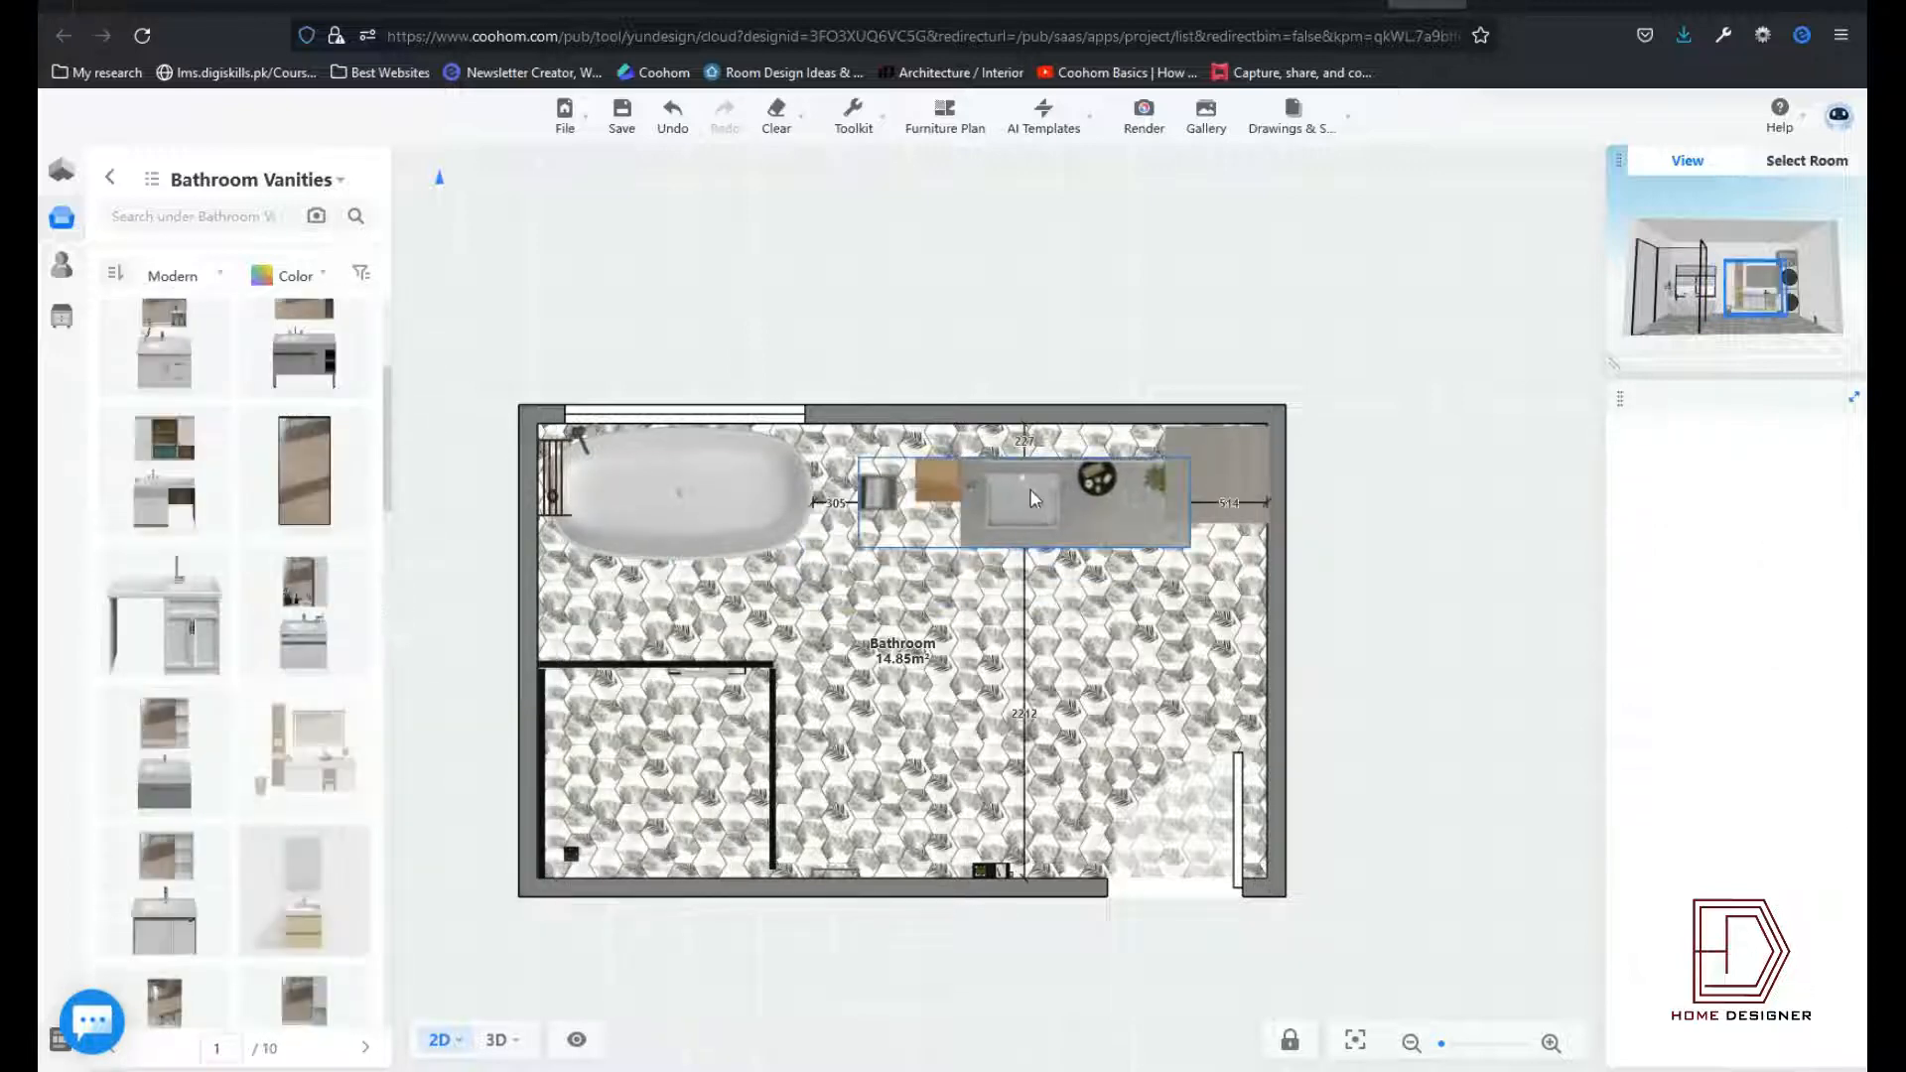
pyautogui.click(1007, 466)
pyautogui.click(989, 457)
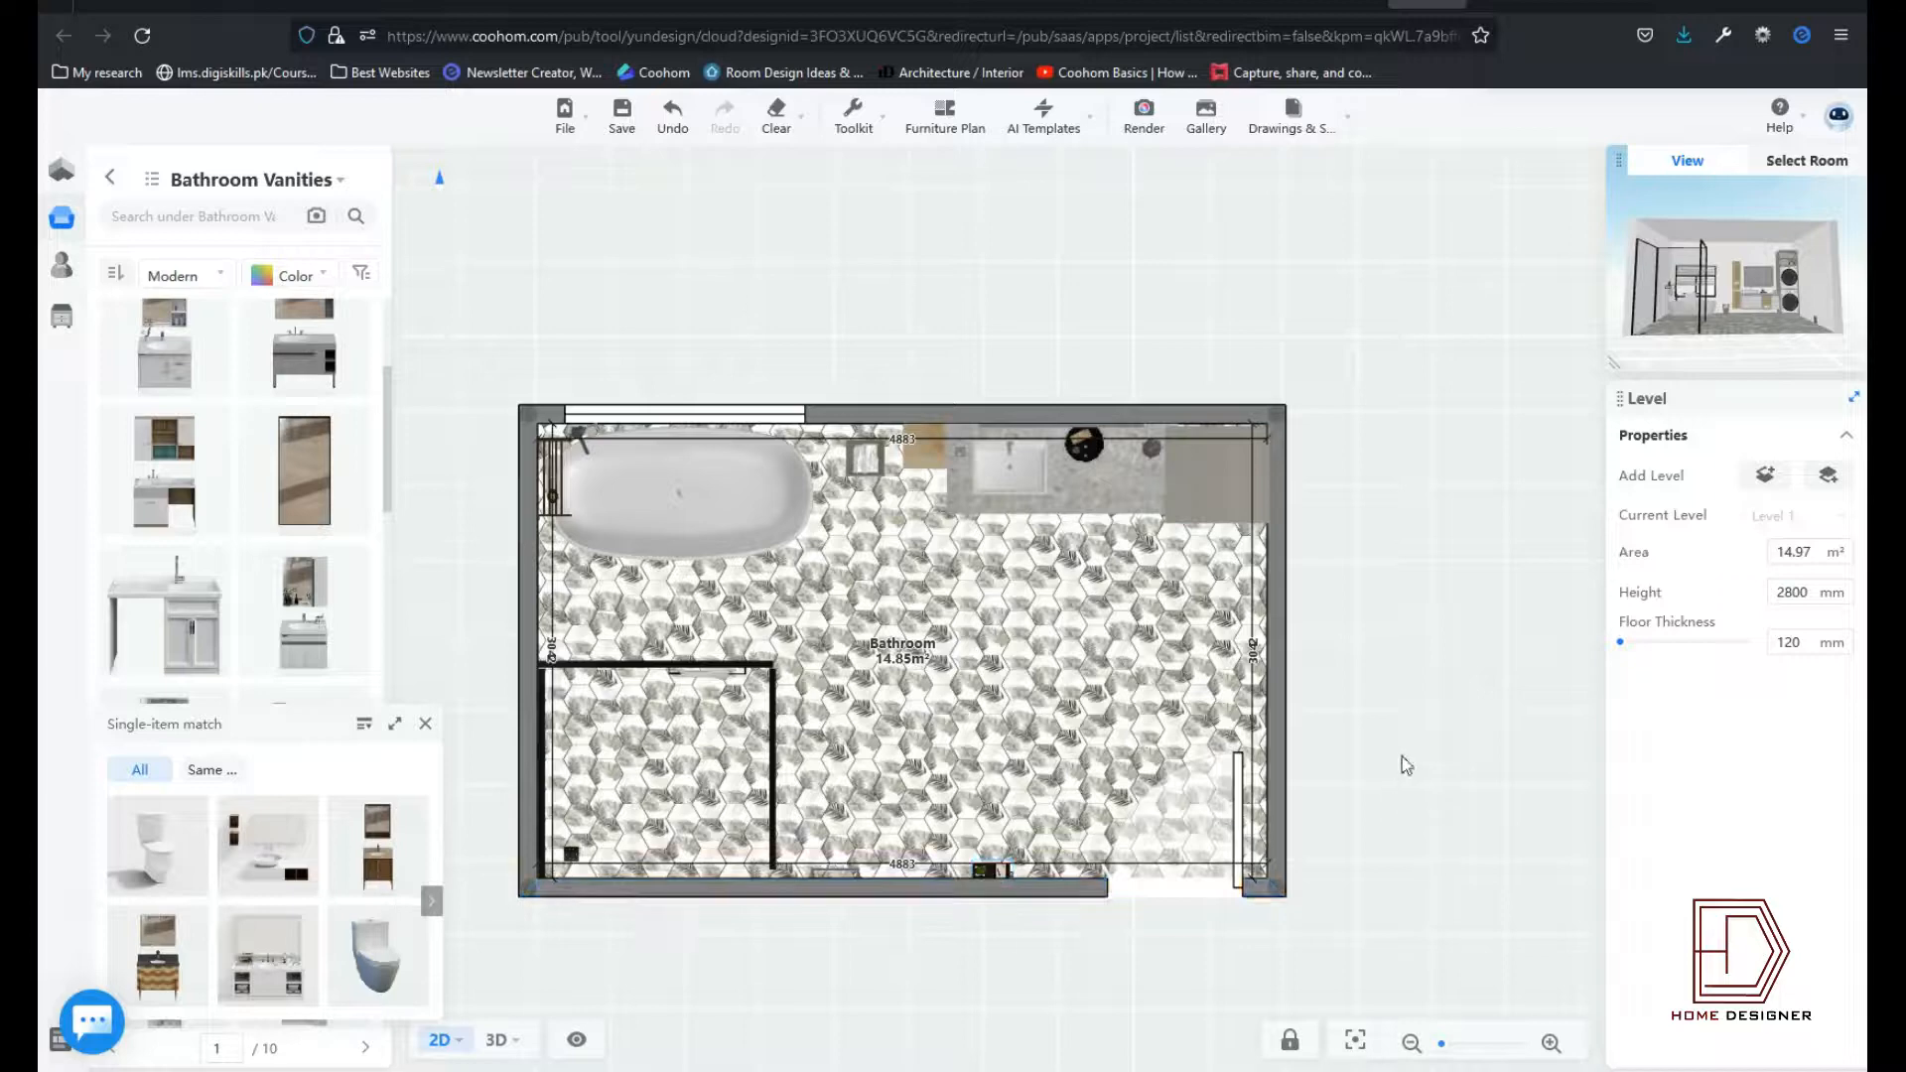
pyautogui.click(425, 724)
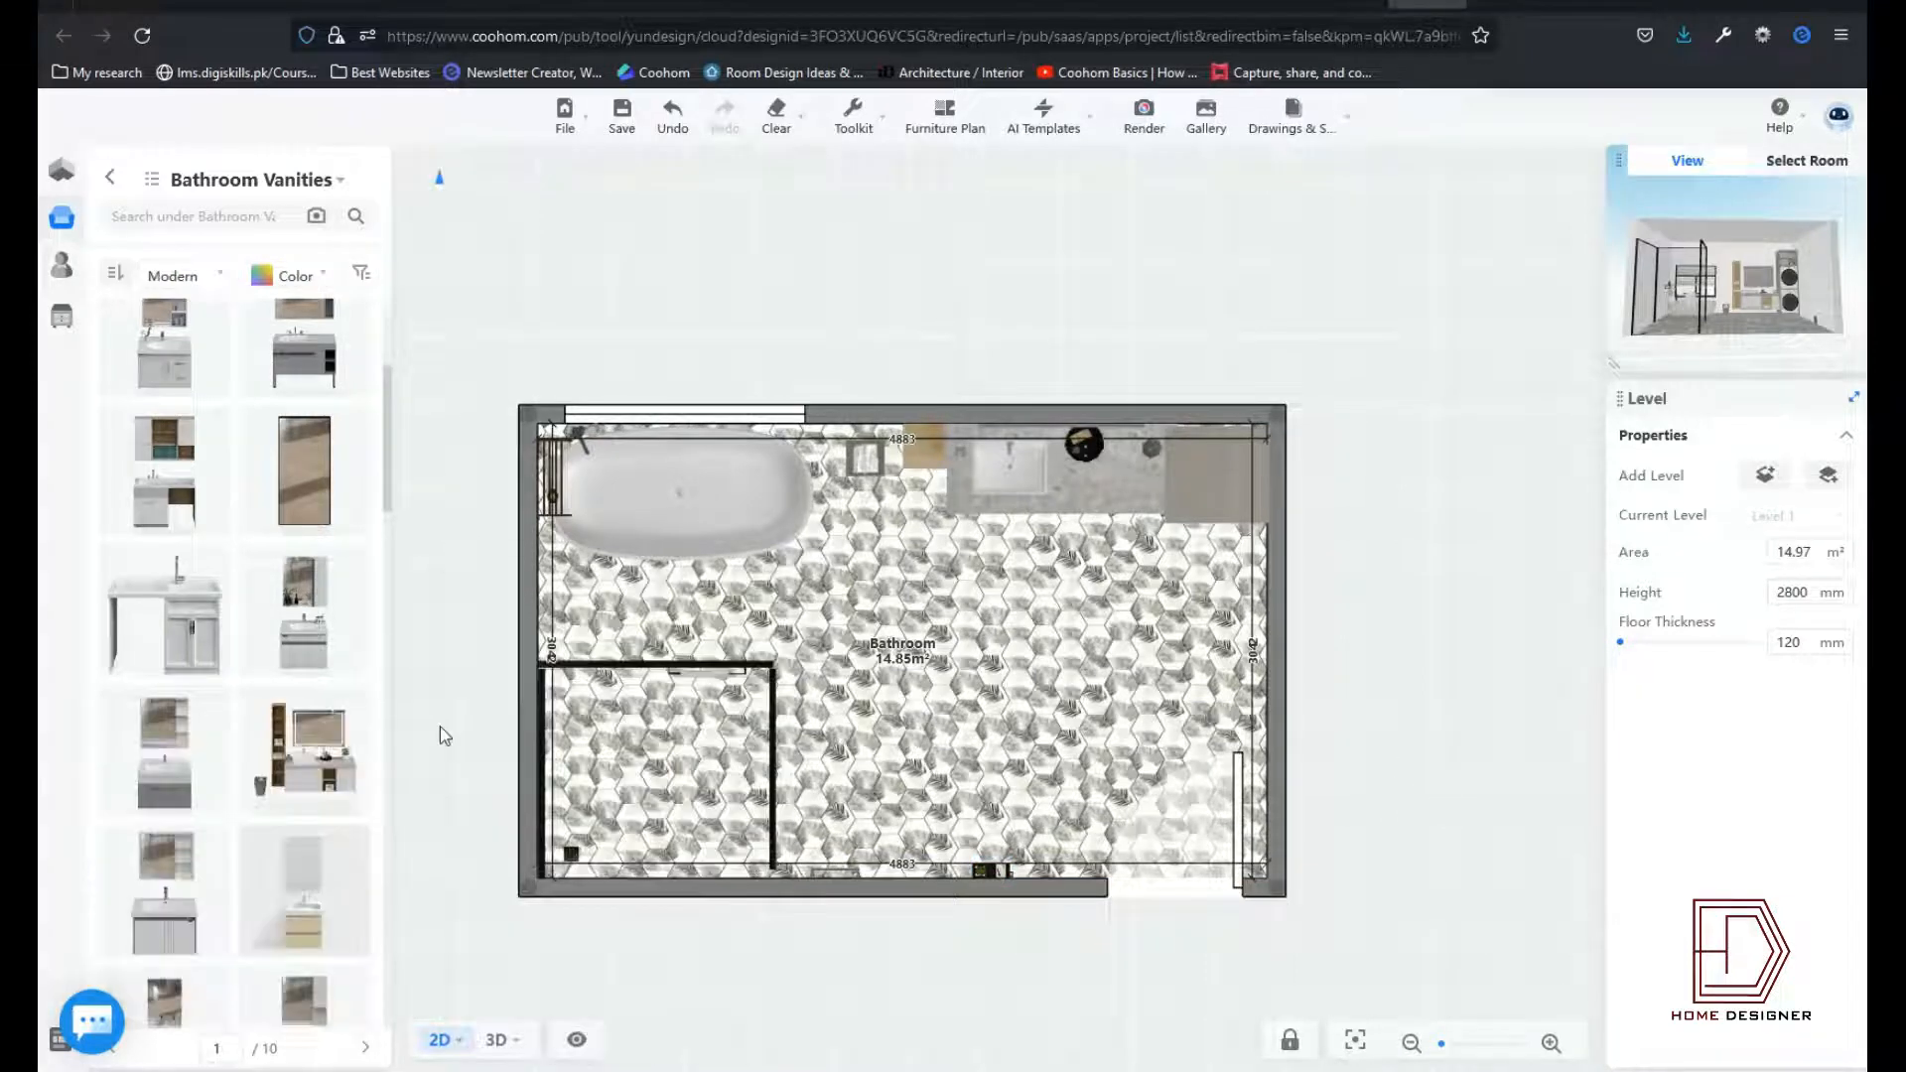
# Step: Place a white one-piece toilet from the Toilets category against the door wall, between the hook rail and the paper holder
pyautogui.click(166, 188)
pyautogui.click(488, 530)
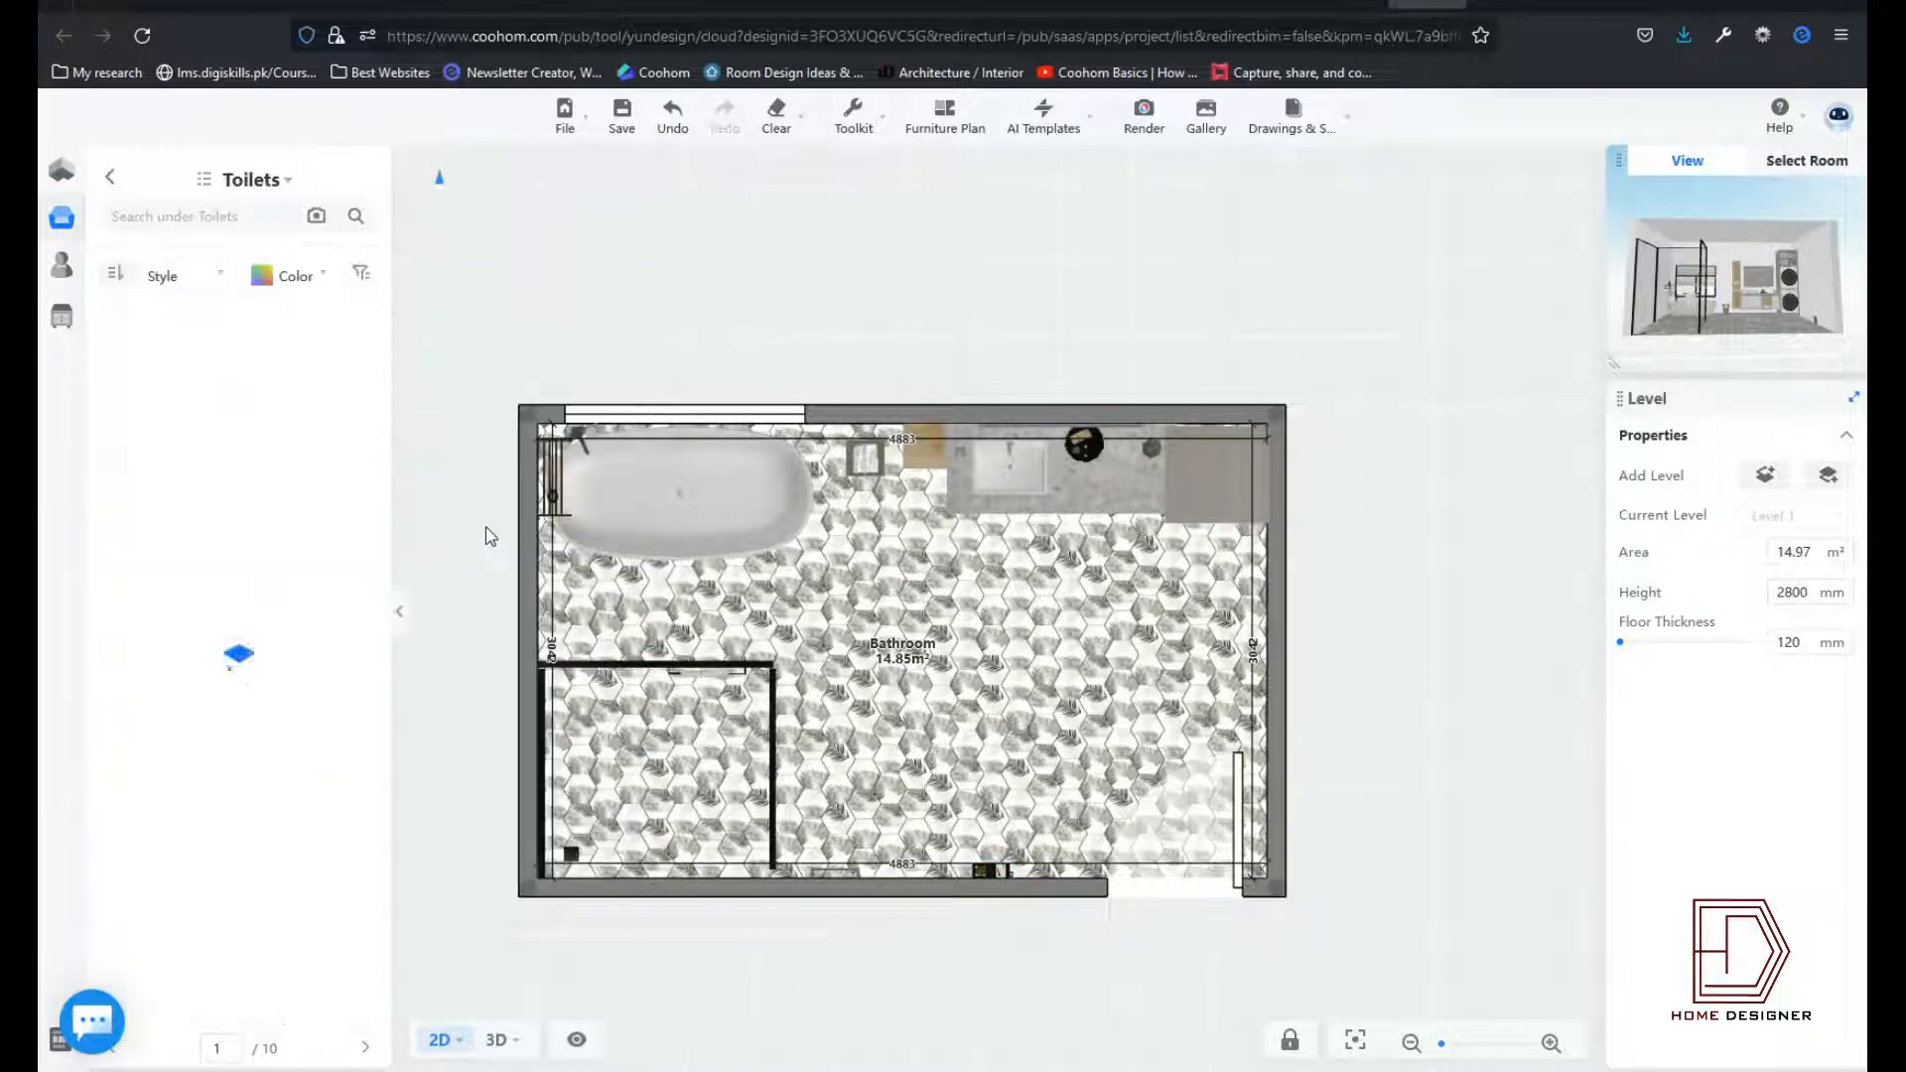
pyautogui.scroll(-3, 213, 772)
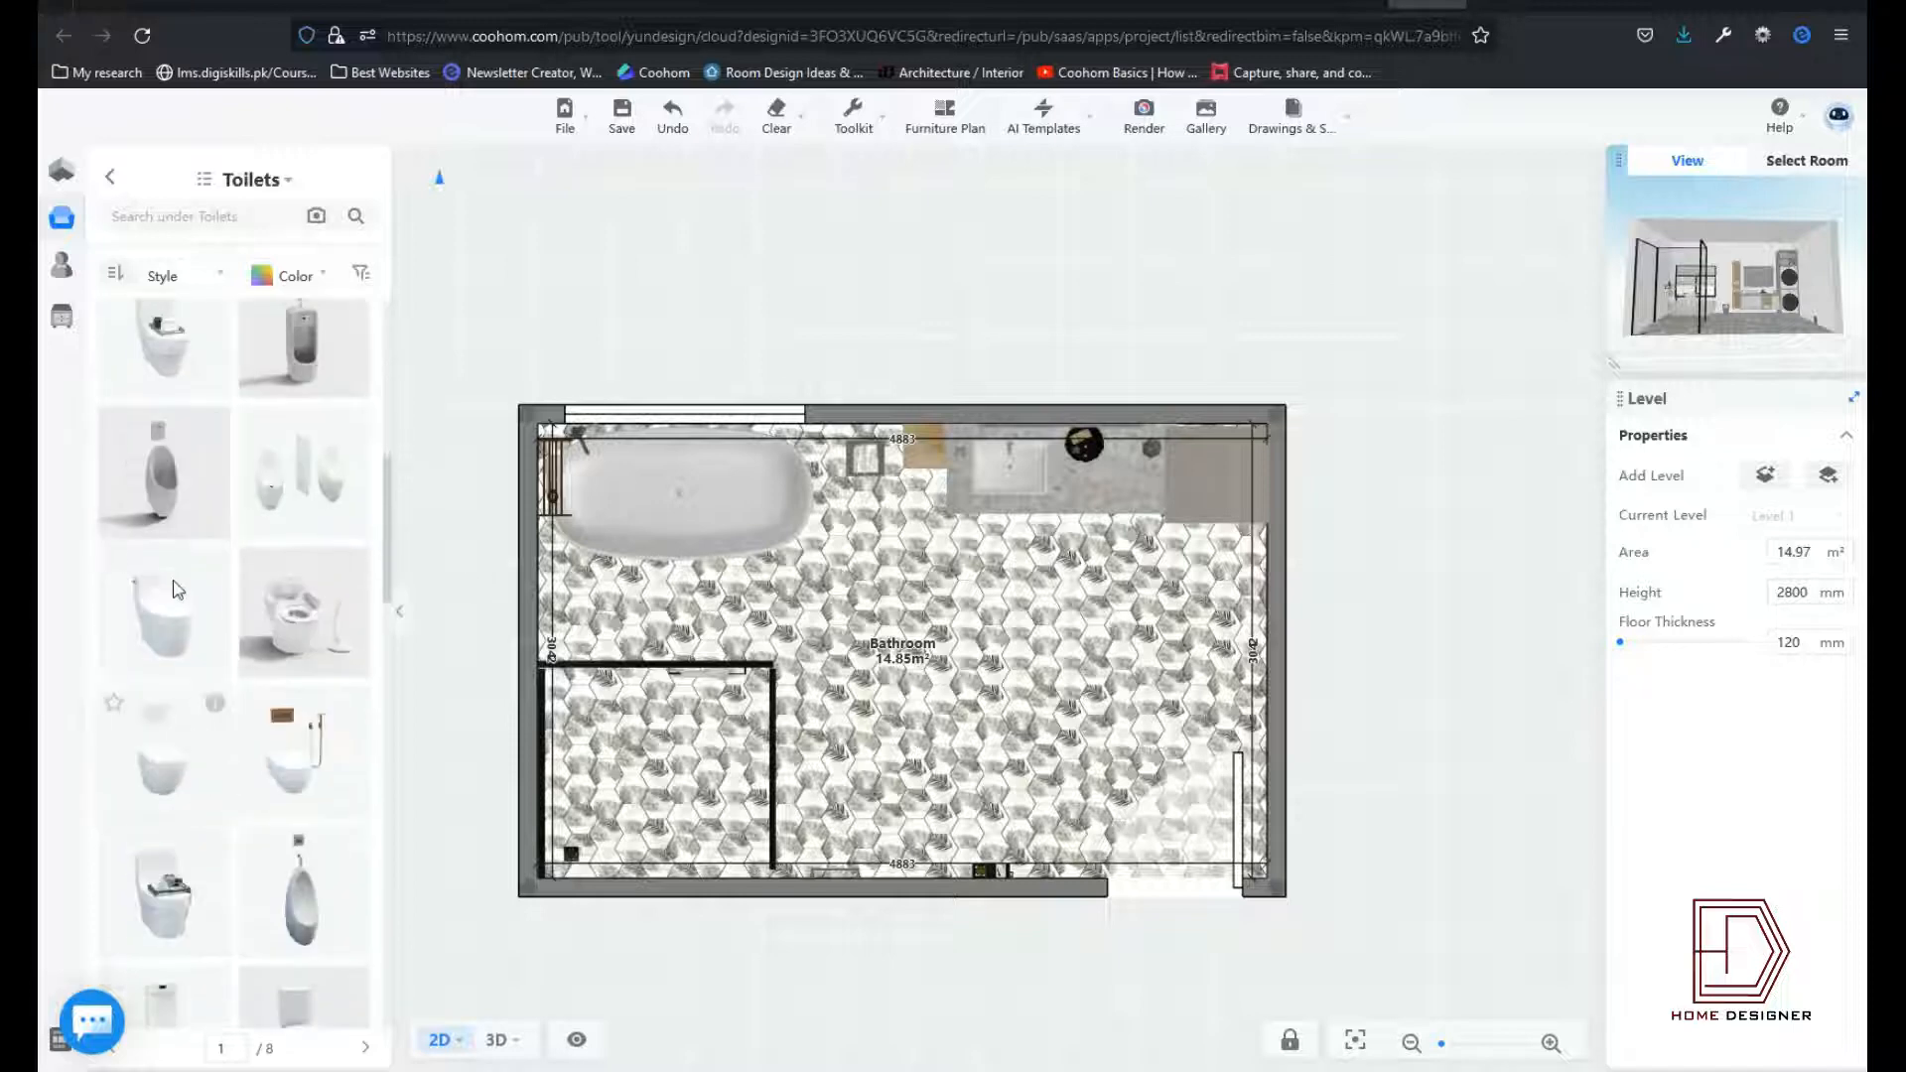
pyautogui.moveTo(164, 611); pyautogui.dragTo(918, 852)
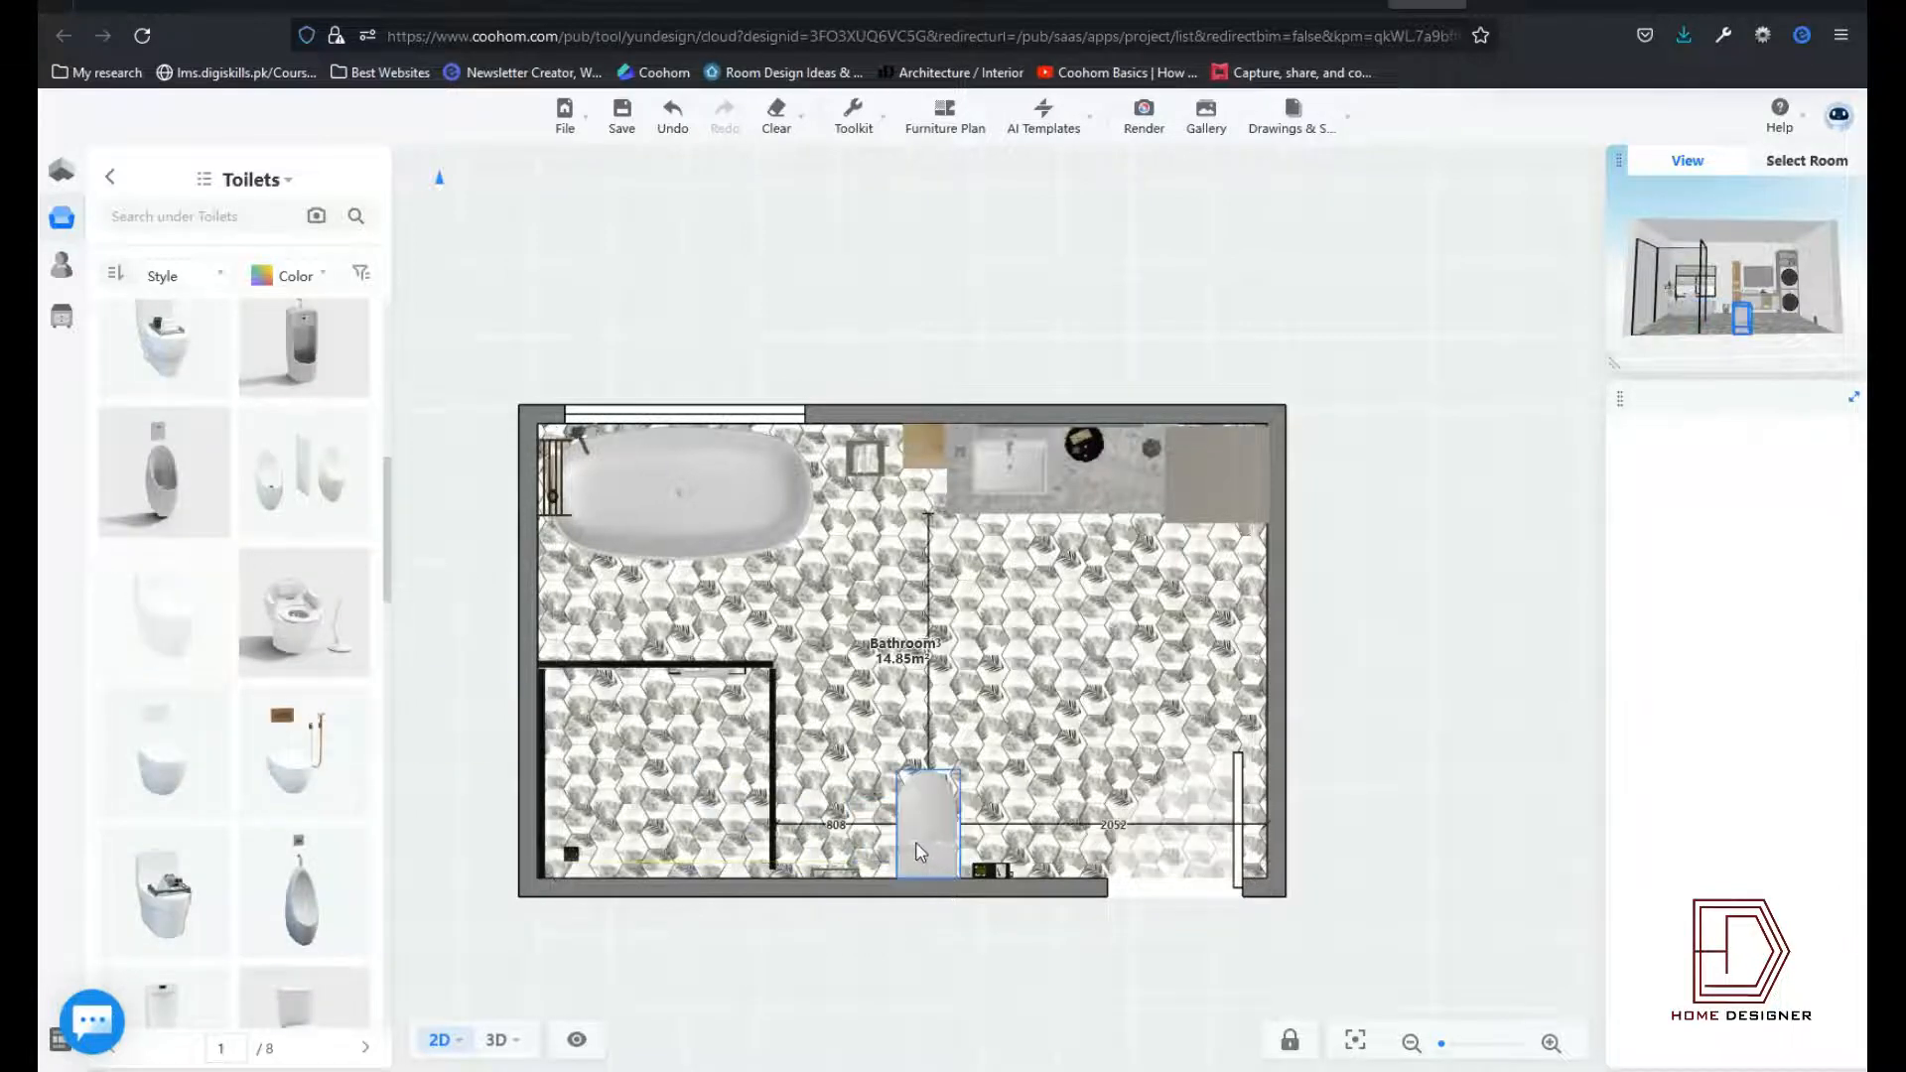
pyautogui.click(1123, 949)
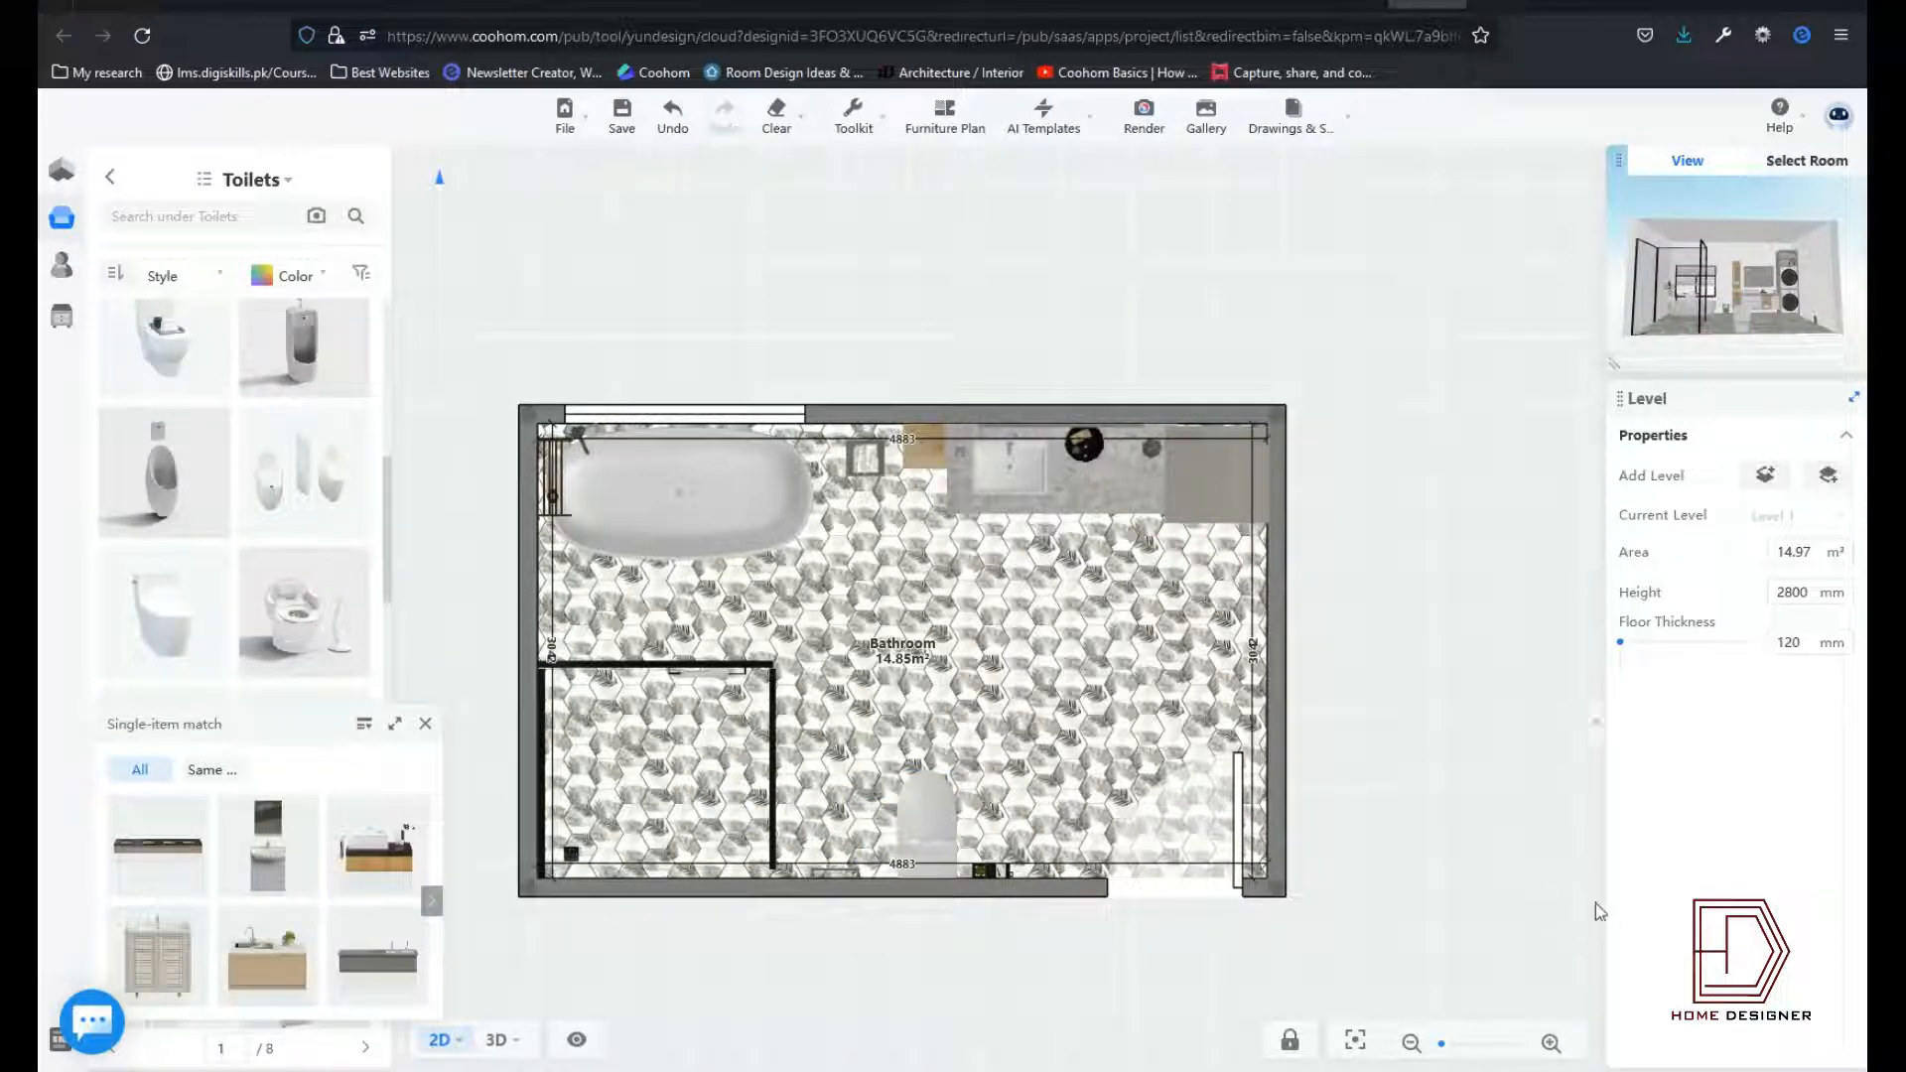
pyautogui.click(423, 724)
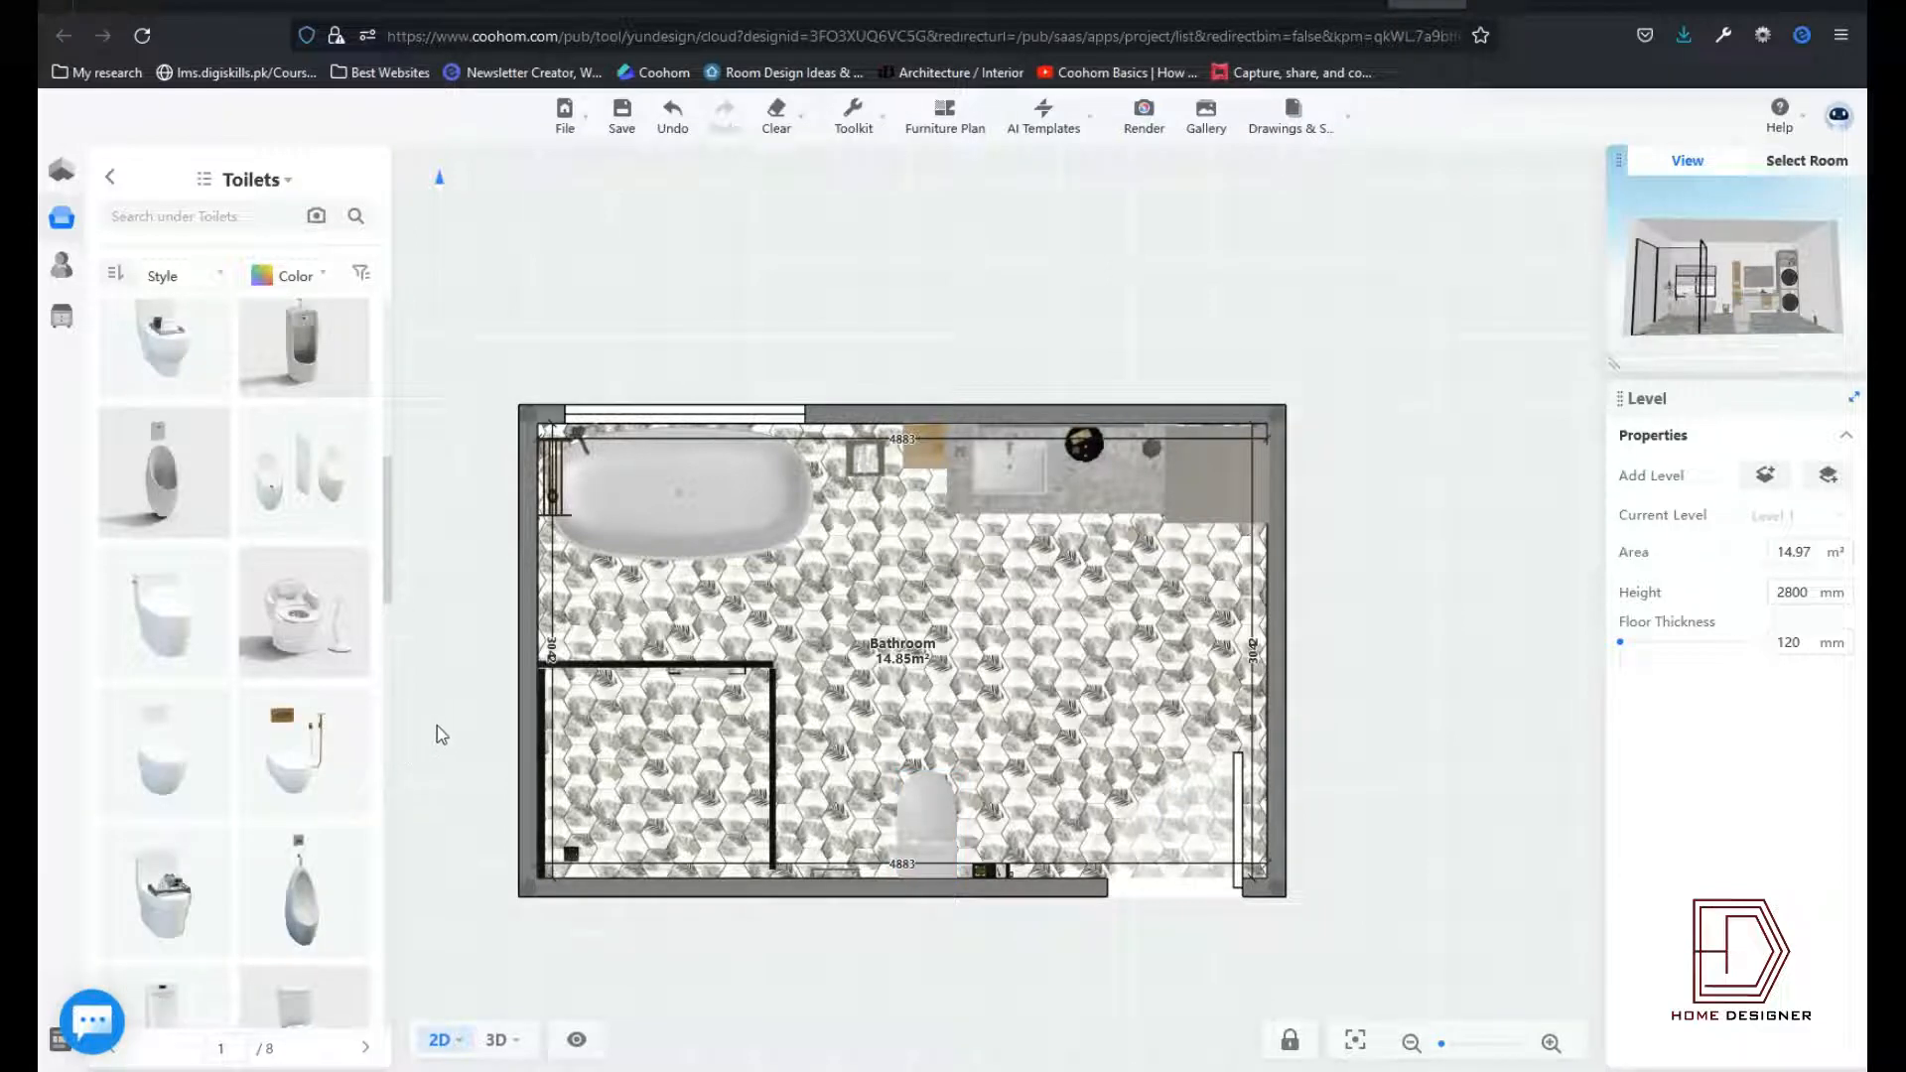
# Step: Replace the vanity set with the 2332 x 613 x 2003 mm Modern simple mirror bathroom cabinet and move it about 40 mm from the bathtub
pyautogui.click(209, 186)
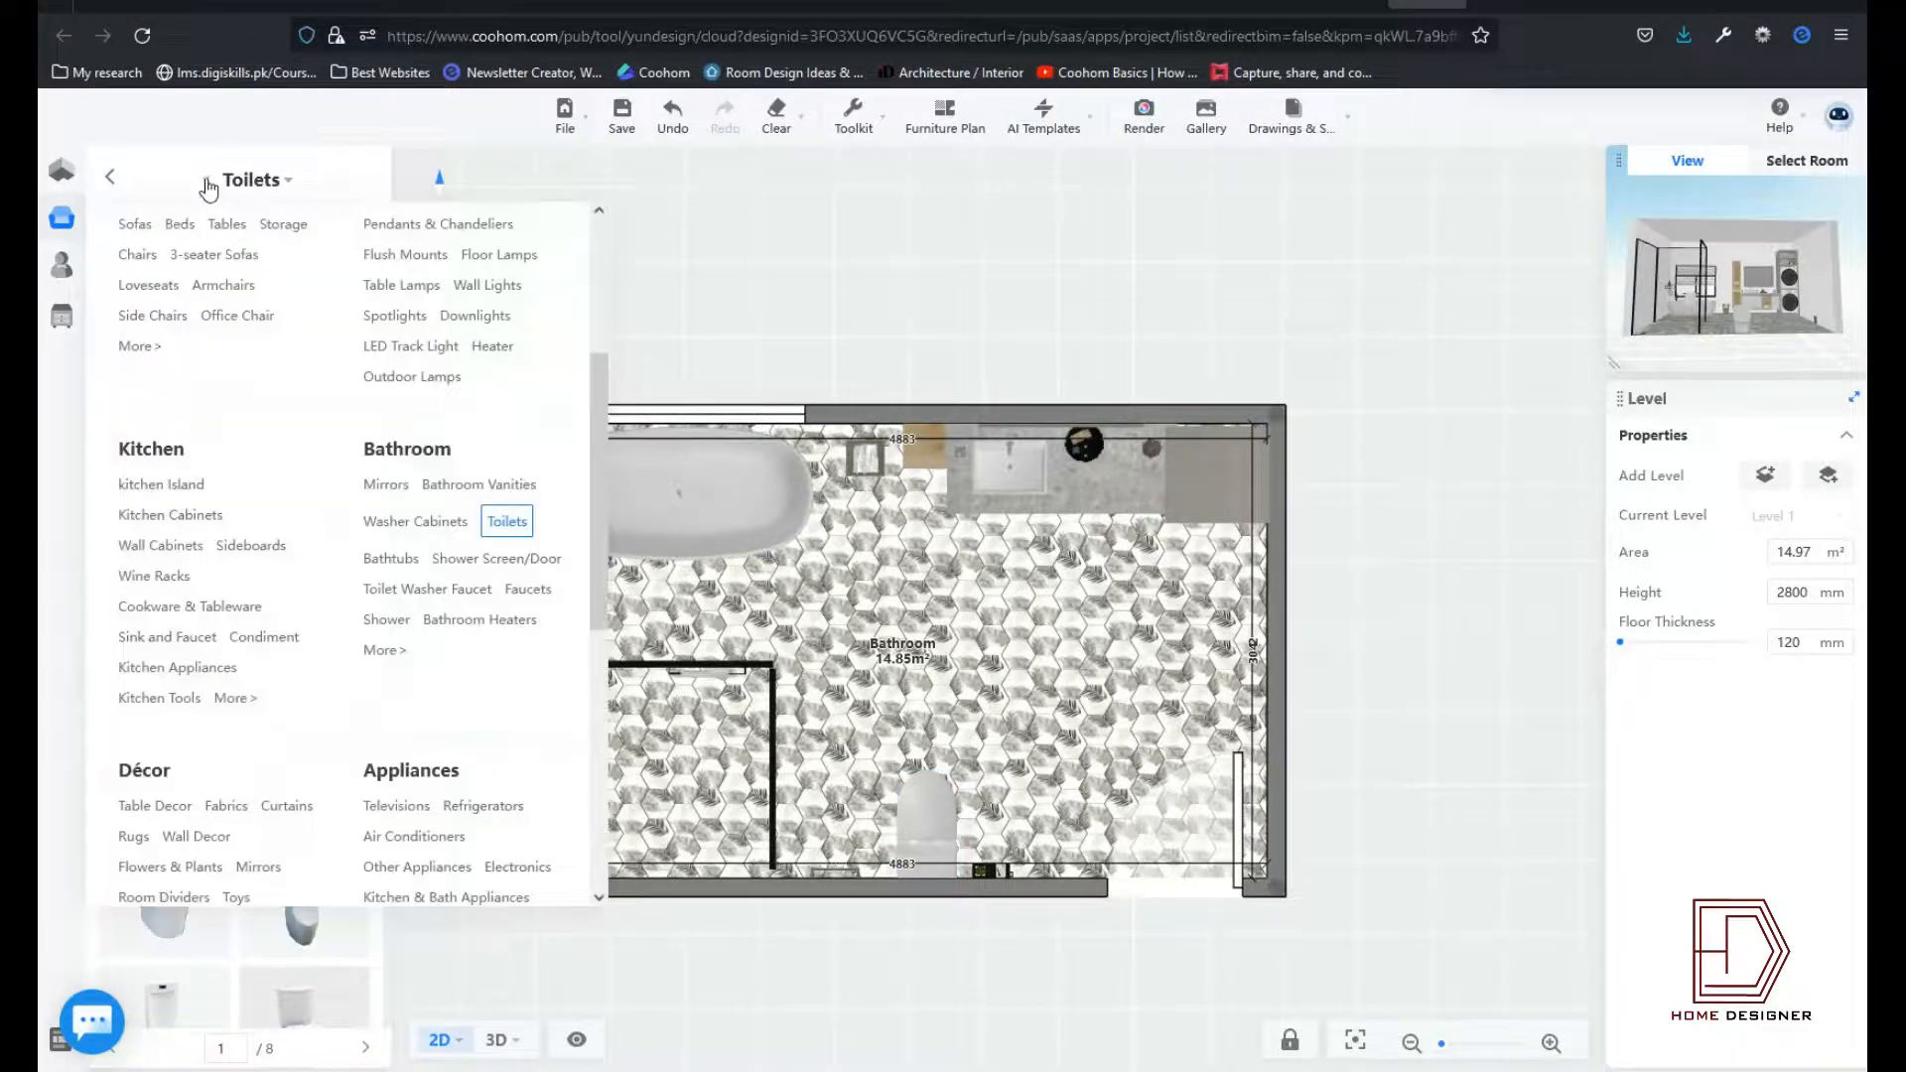
pyautogui.click(382, 650)
pyautogui.click(497, 1040)
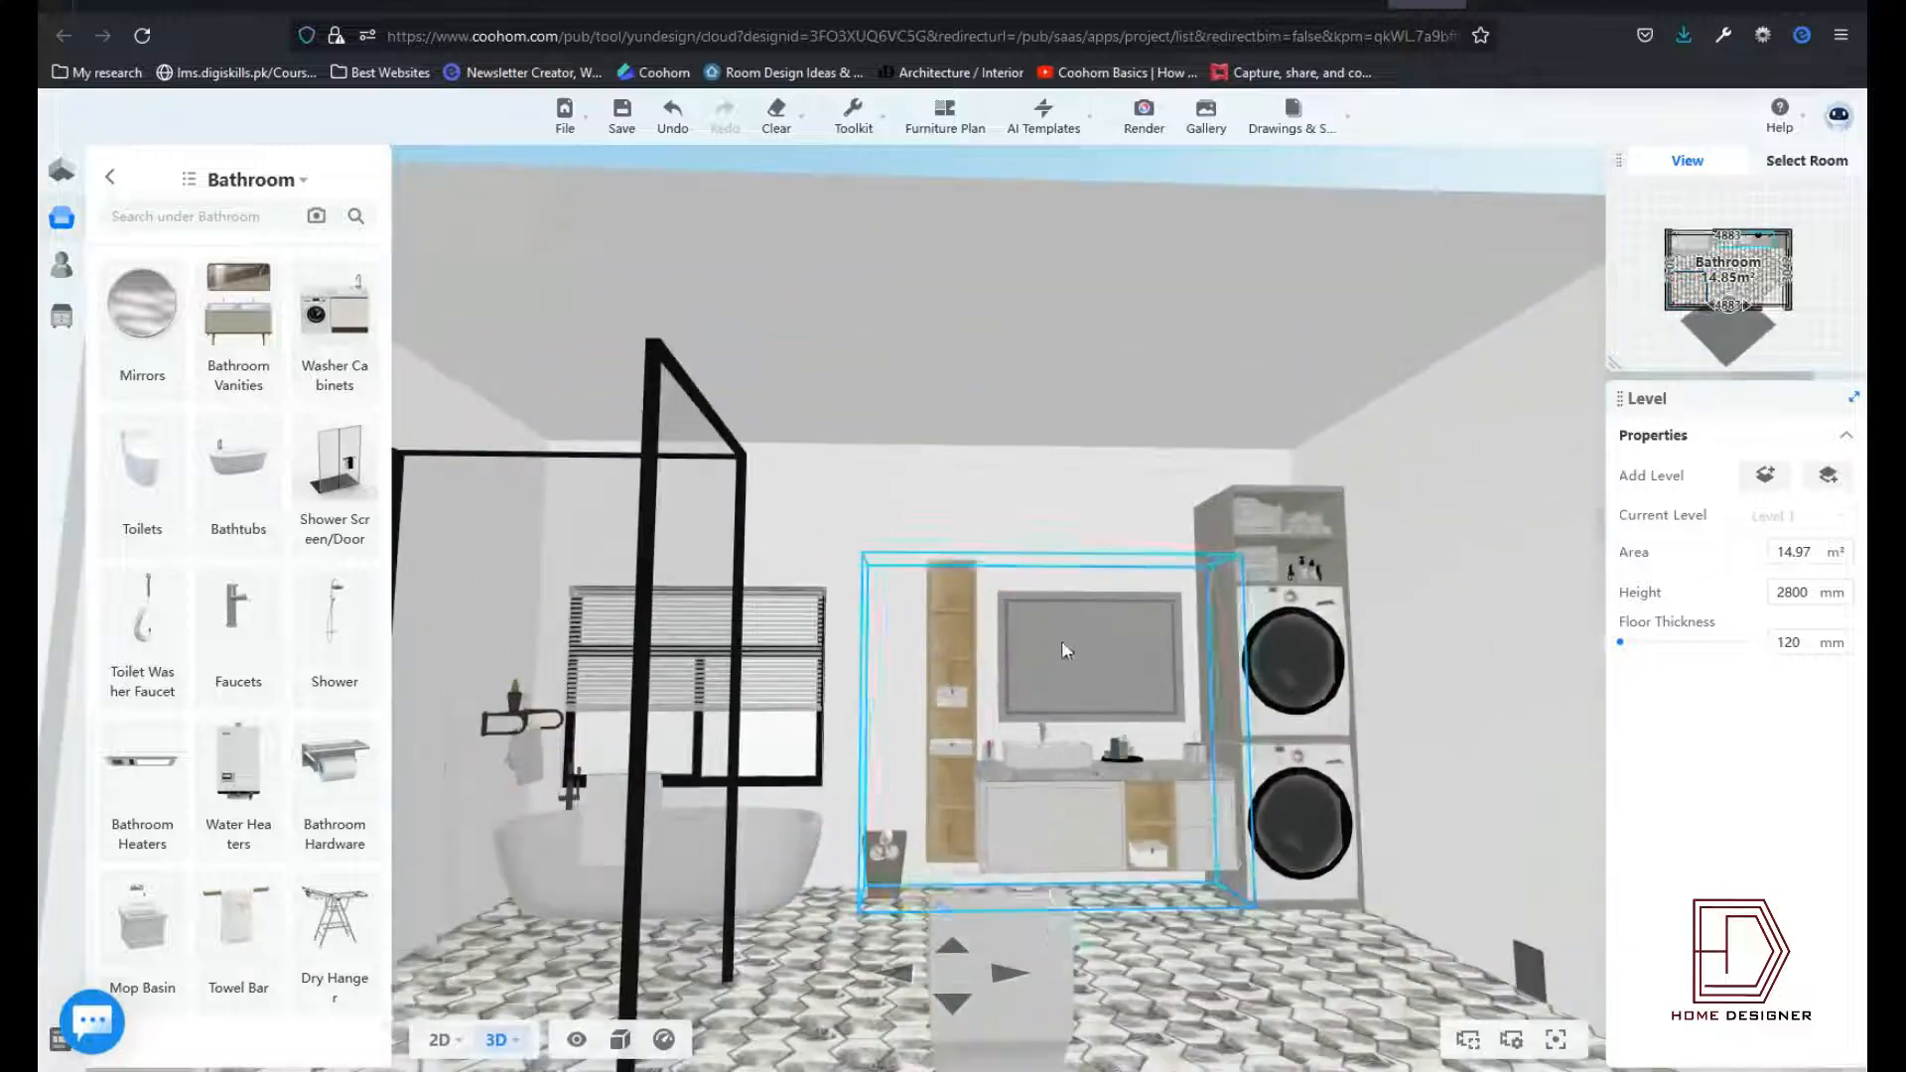
pyautogui.click(1068, 652)
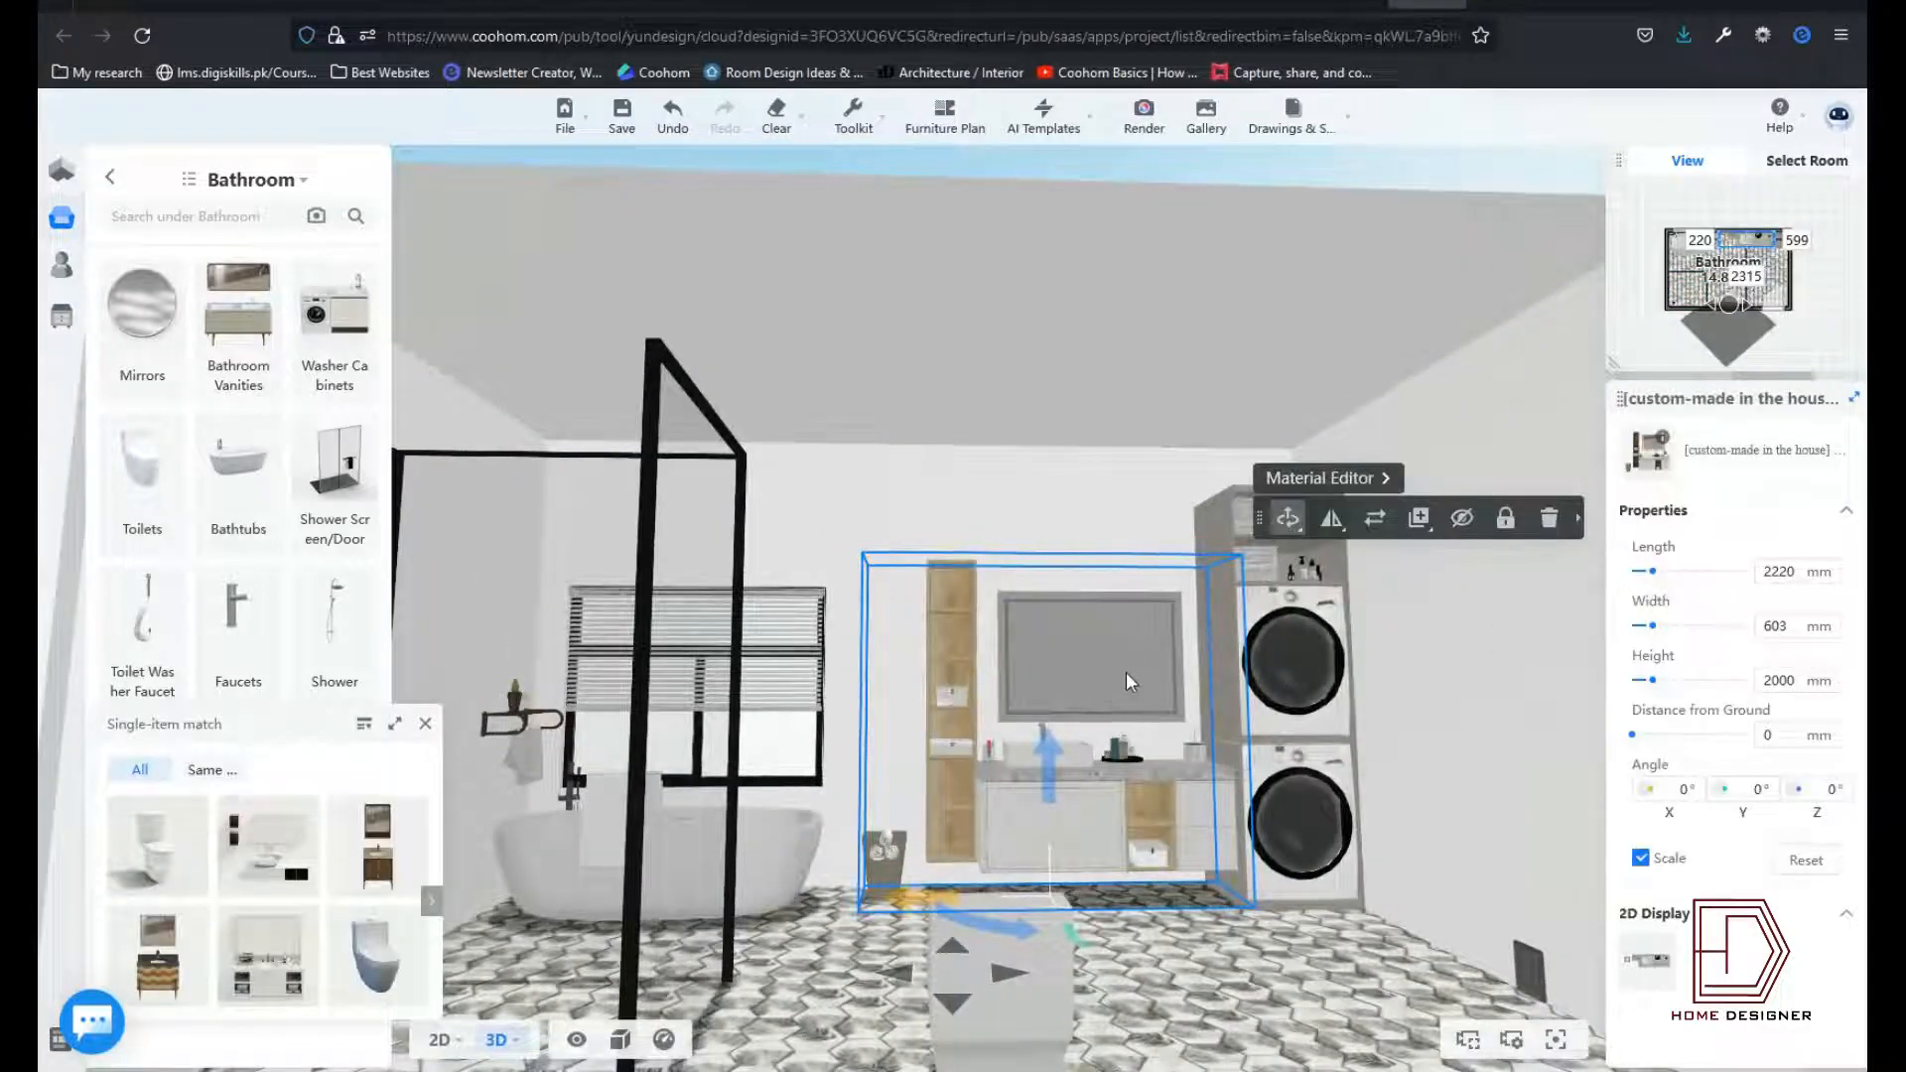
pyautogui.click(438, 1039)
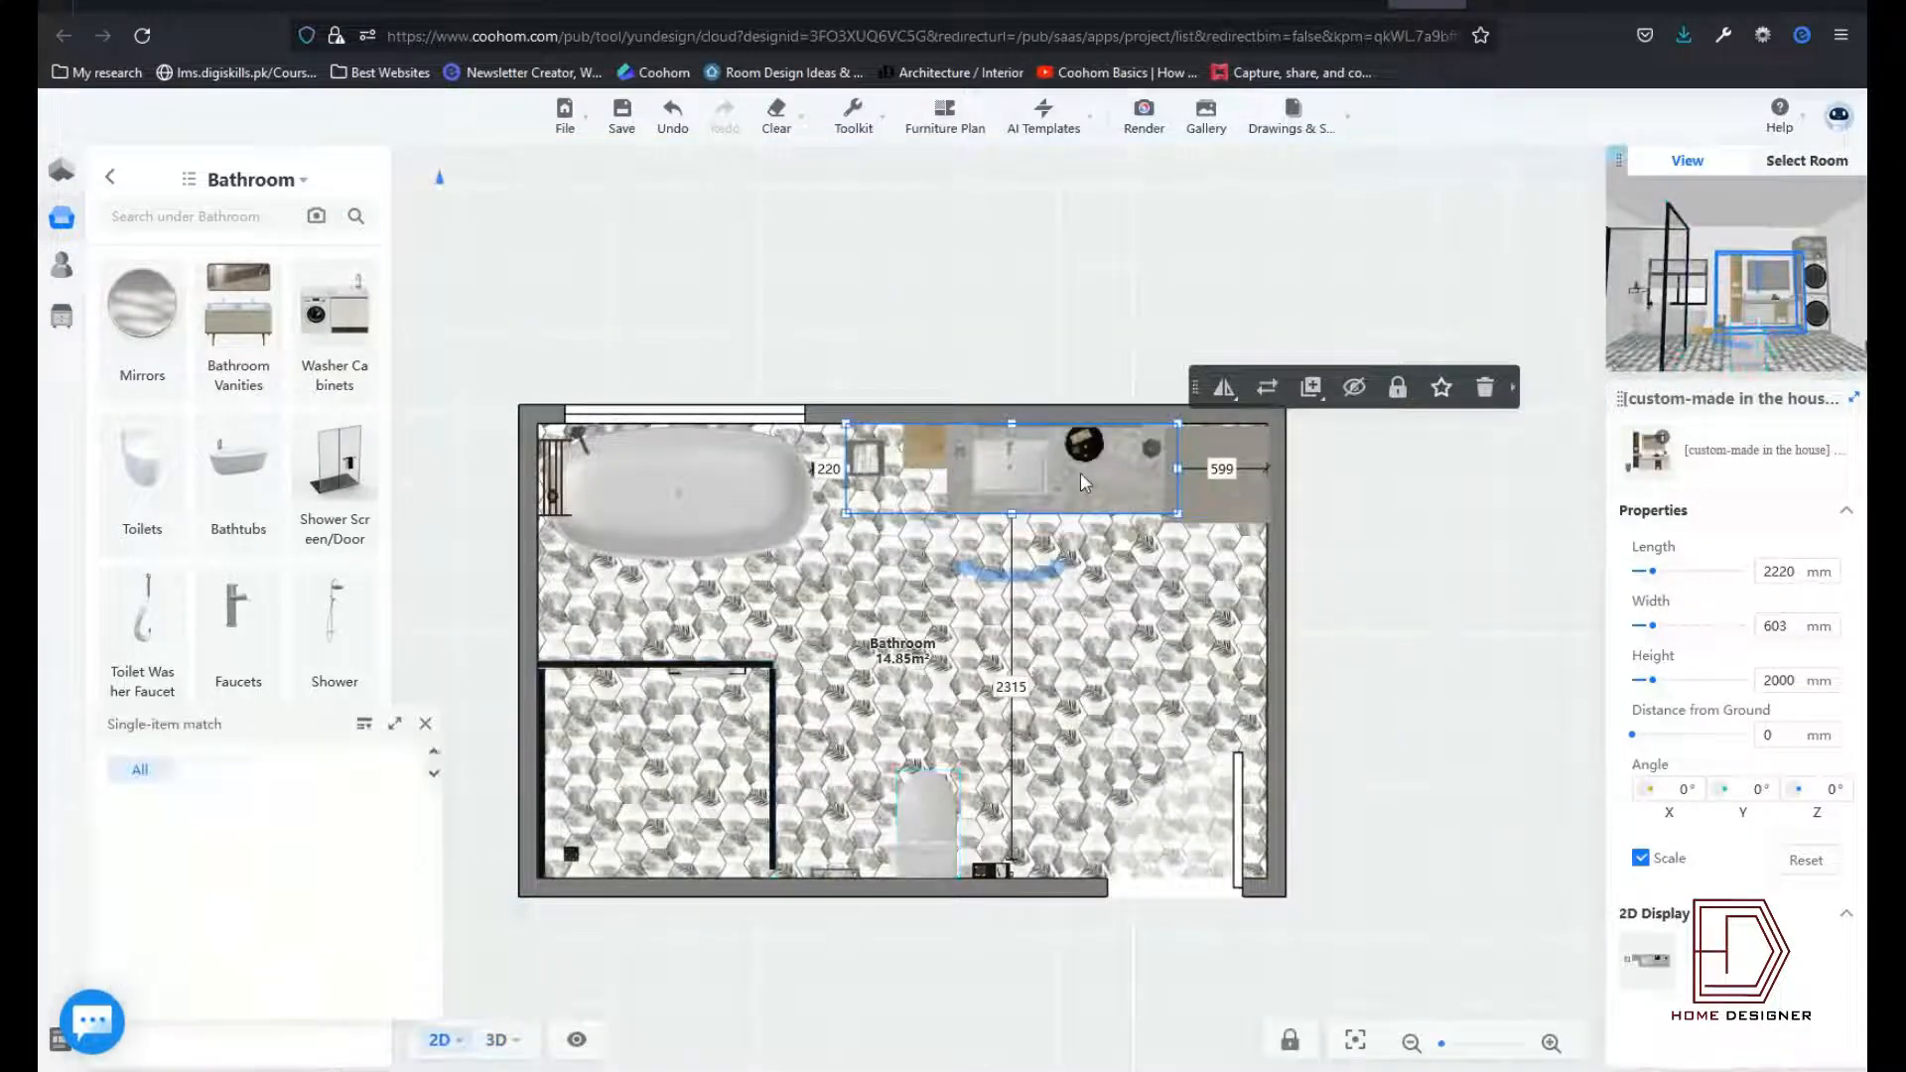
pyautogui.click(1264, 387)
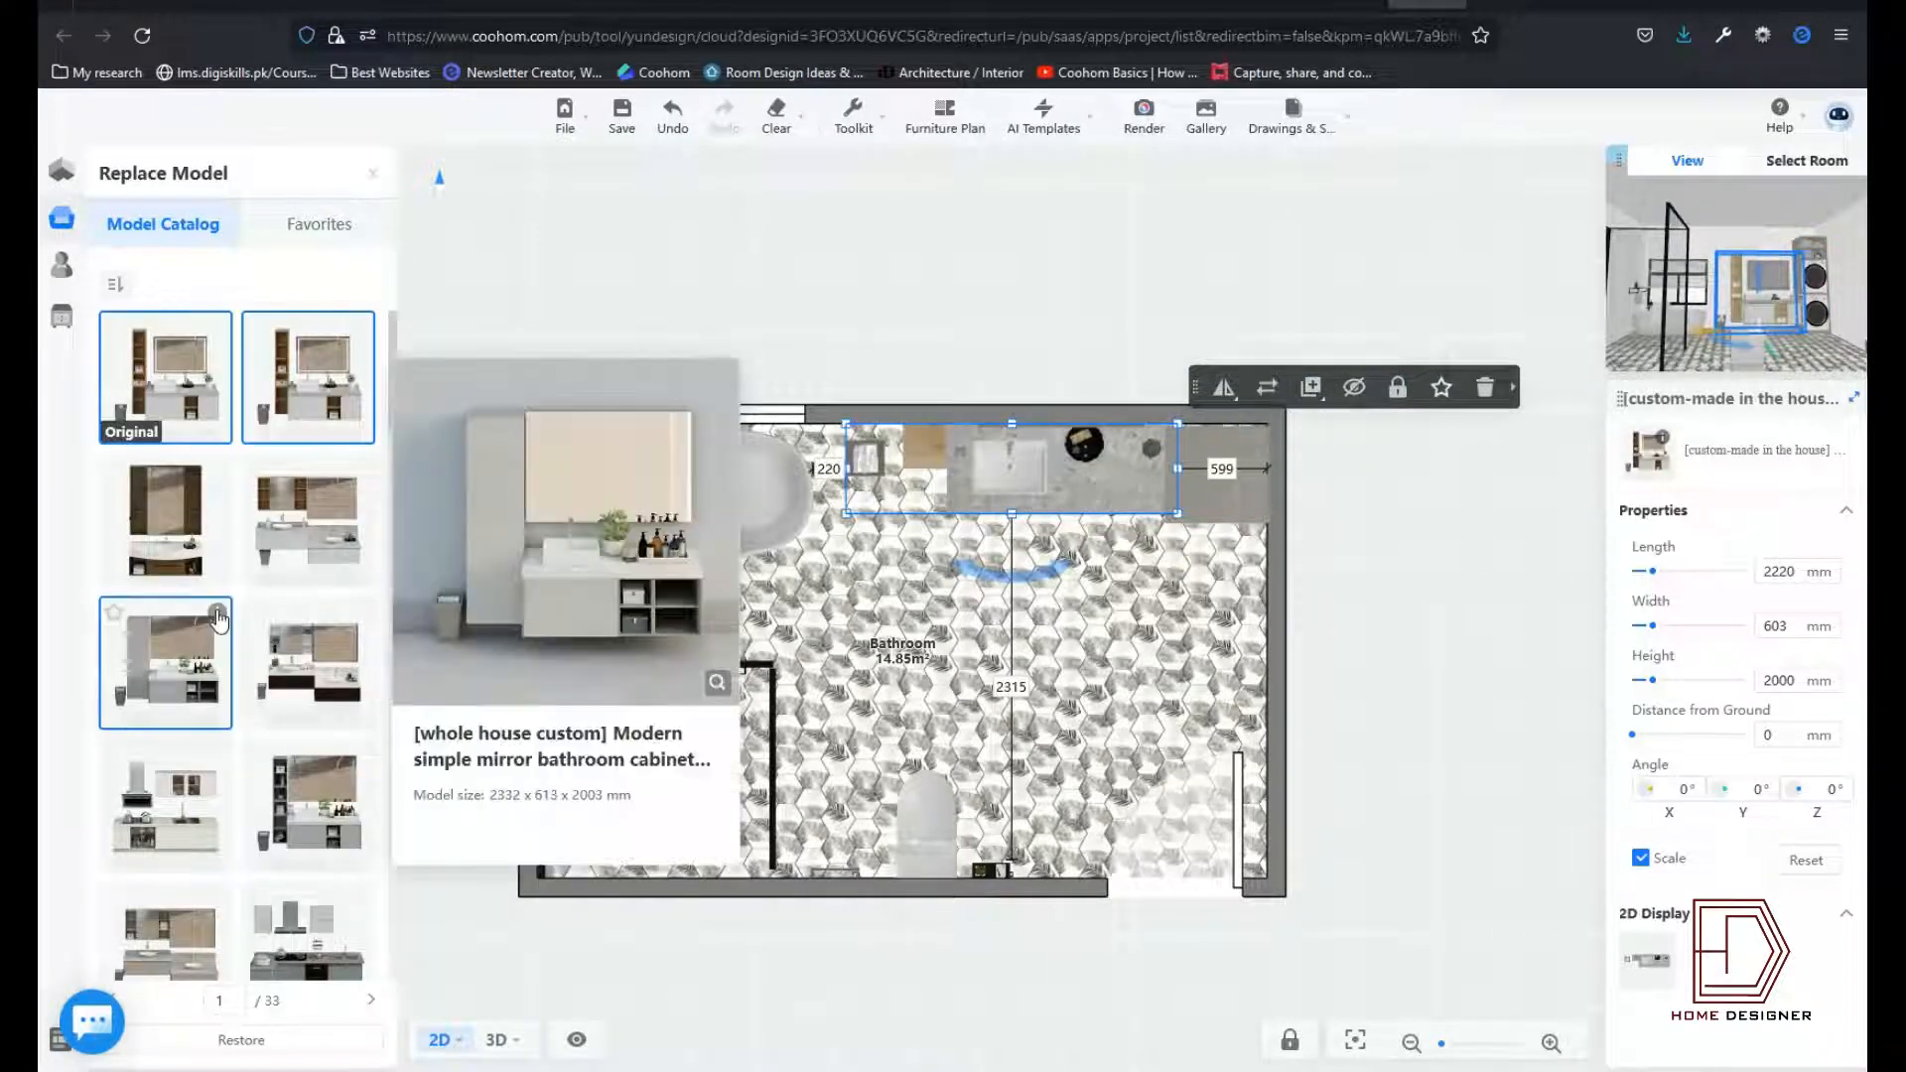
pyautogui.moveTo(220, 757)
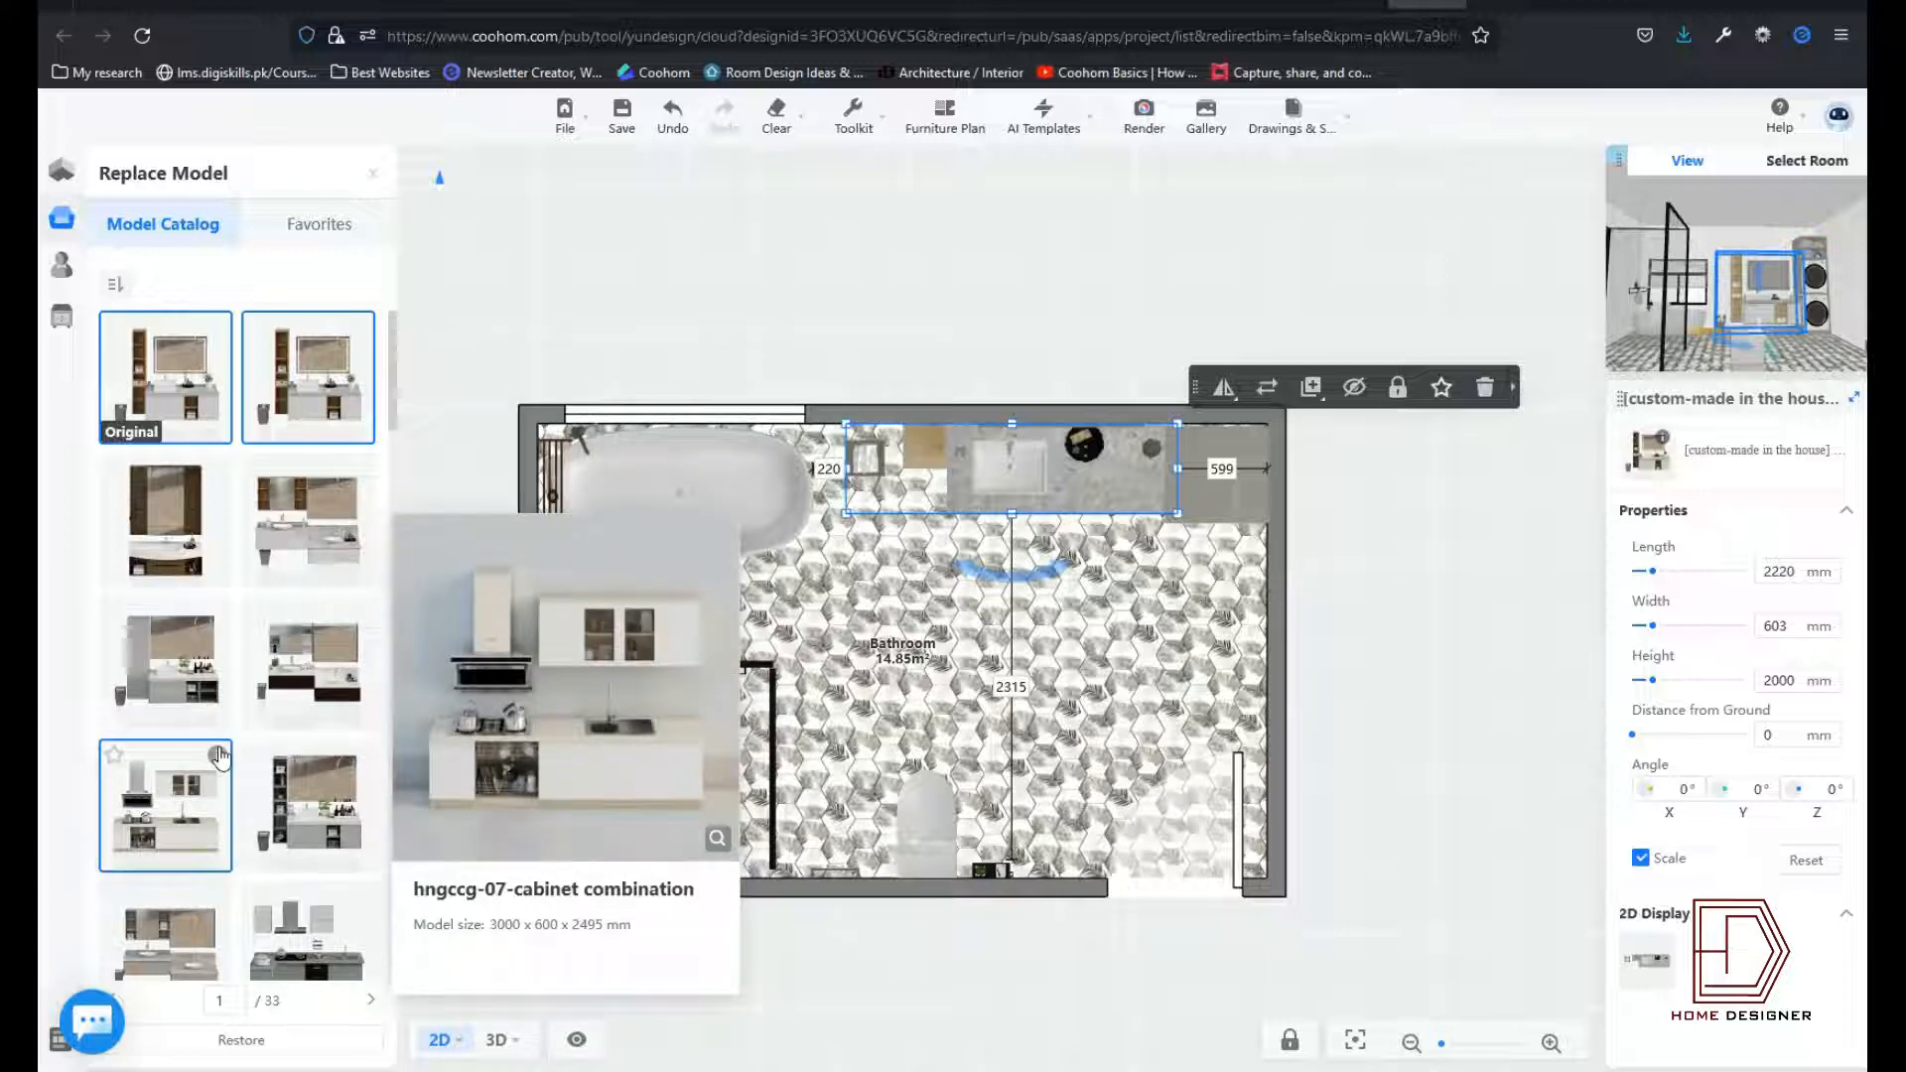
pyautogui.moveTo(220, 618)
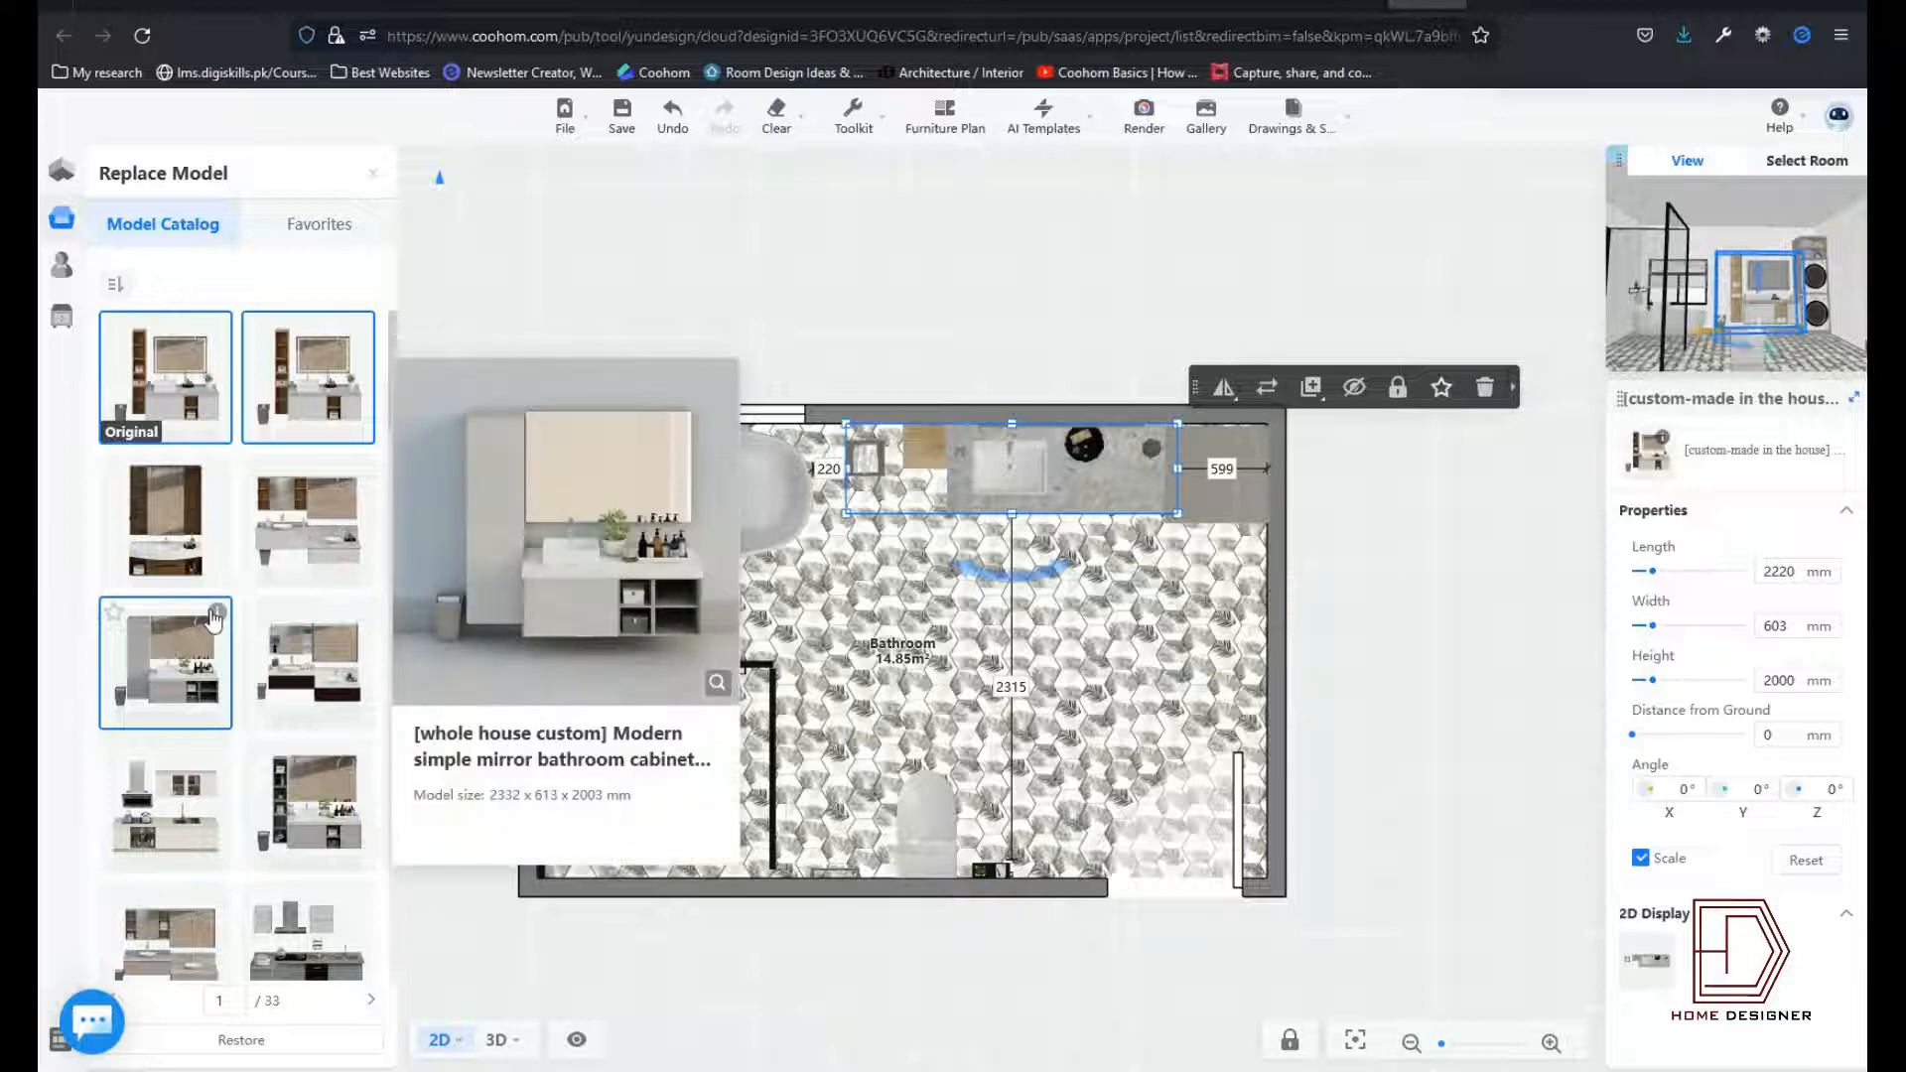
pyautogui.click(210, 626)
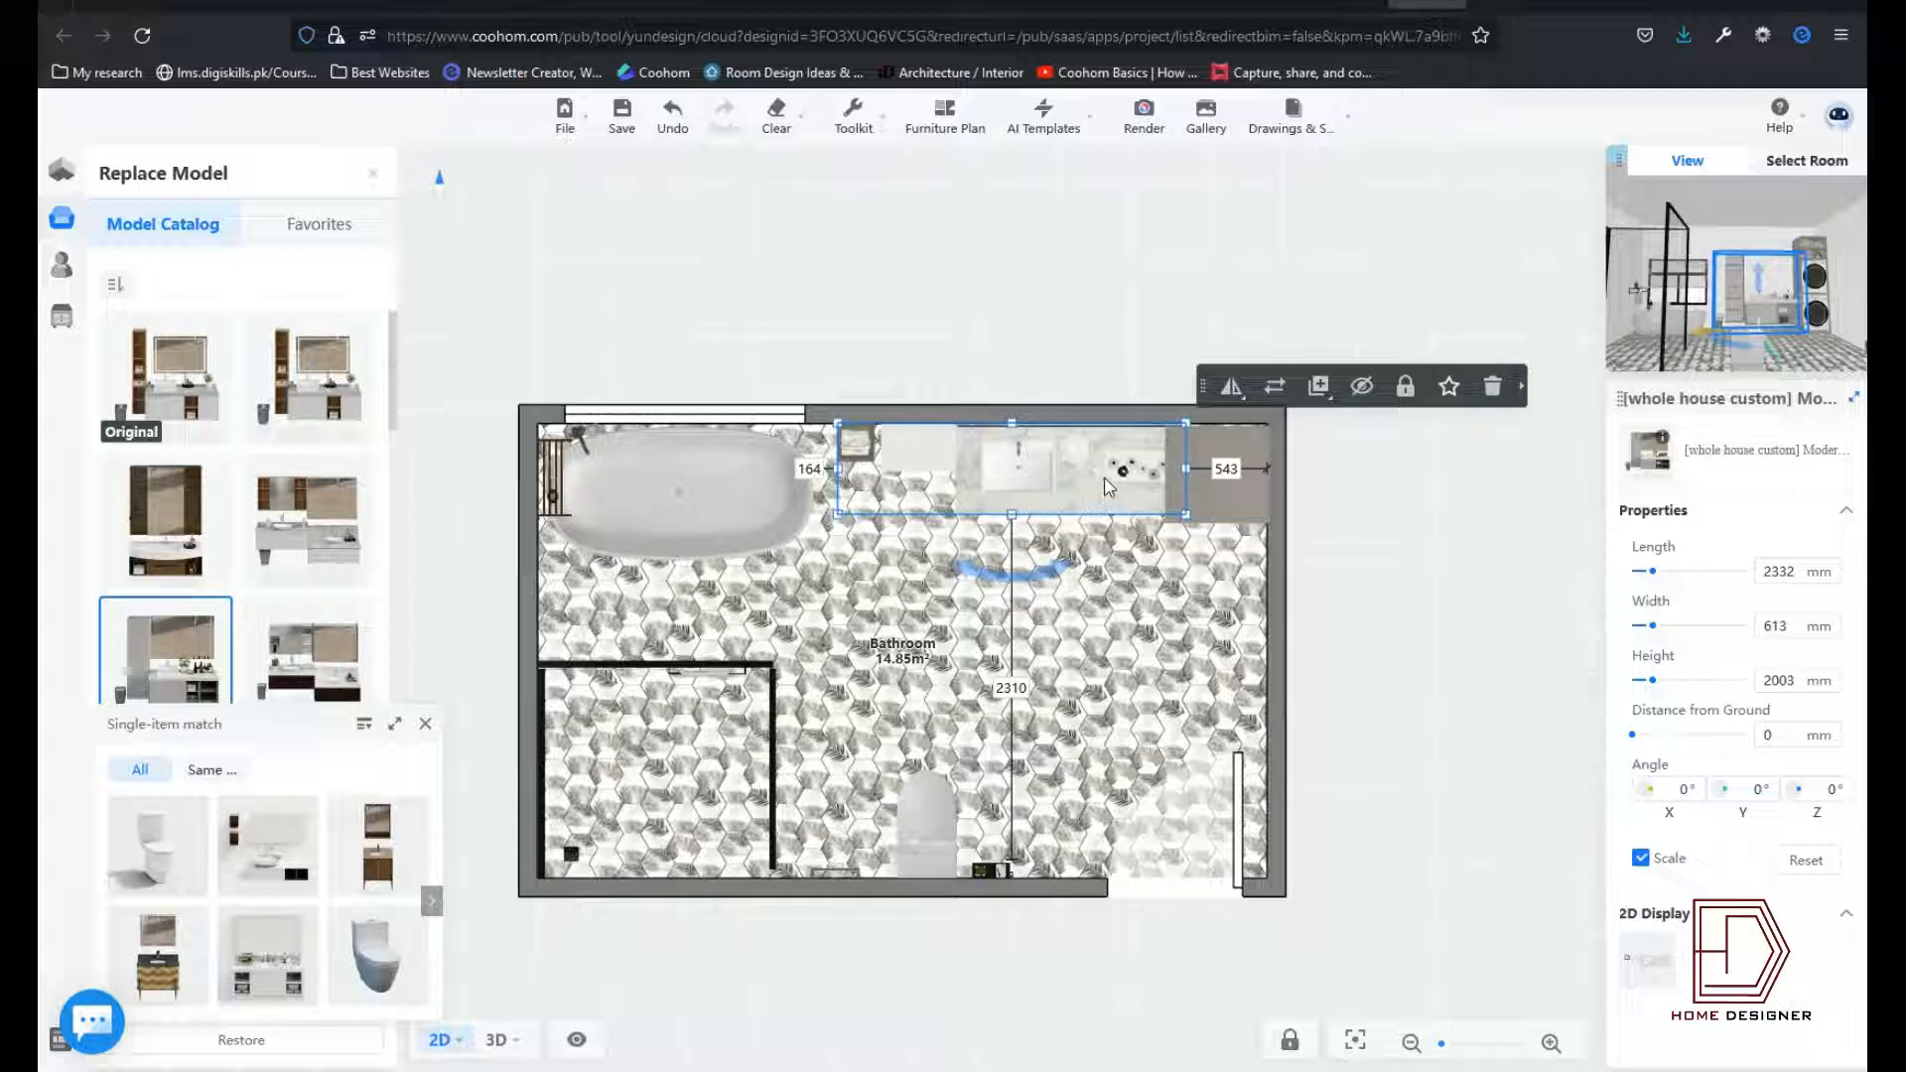
pyautogui.moveTo(1059, 484); pyautogui.dragTo(1038, 486)
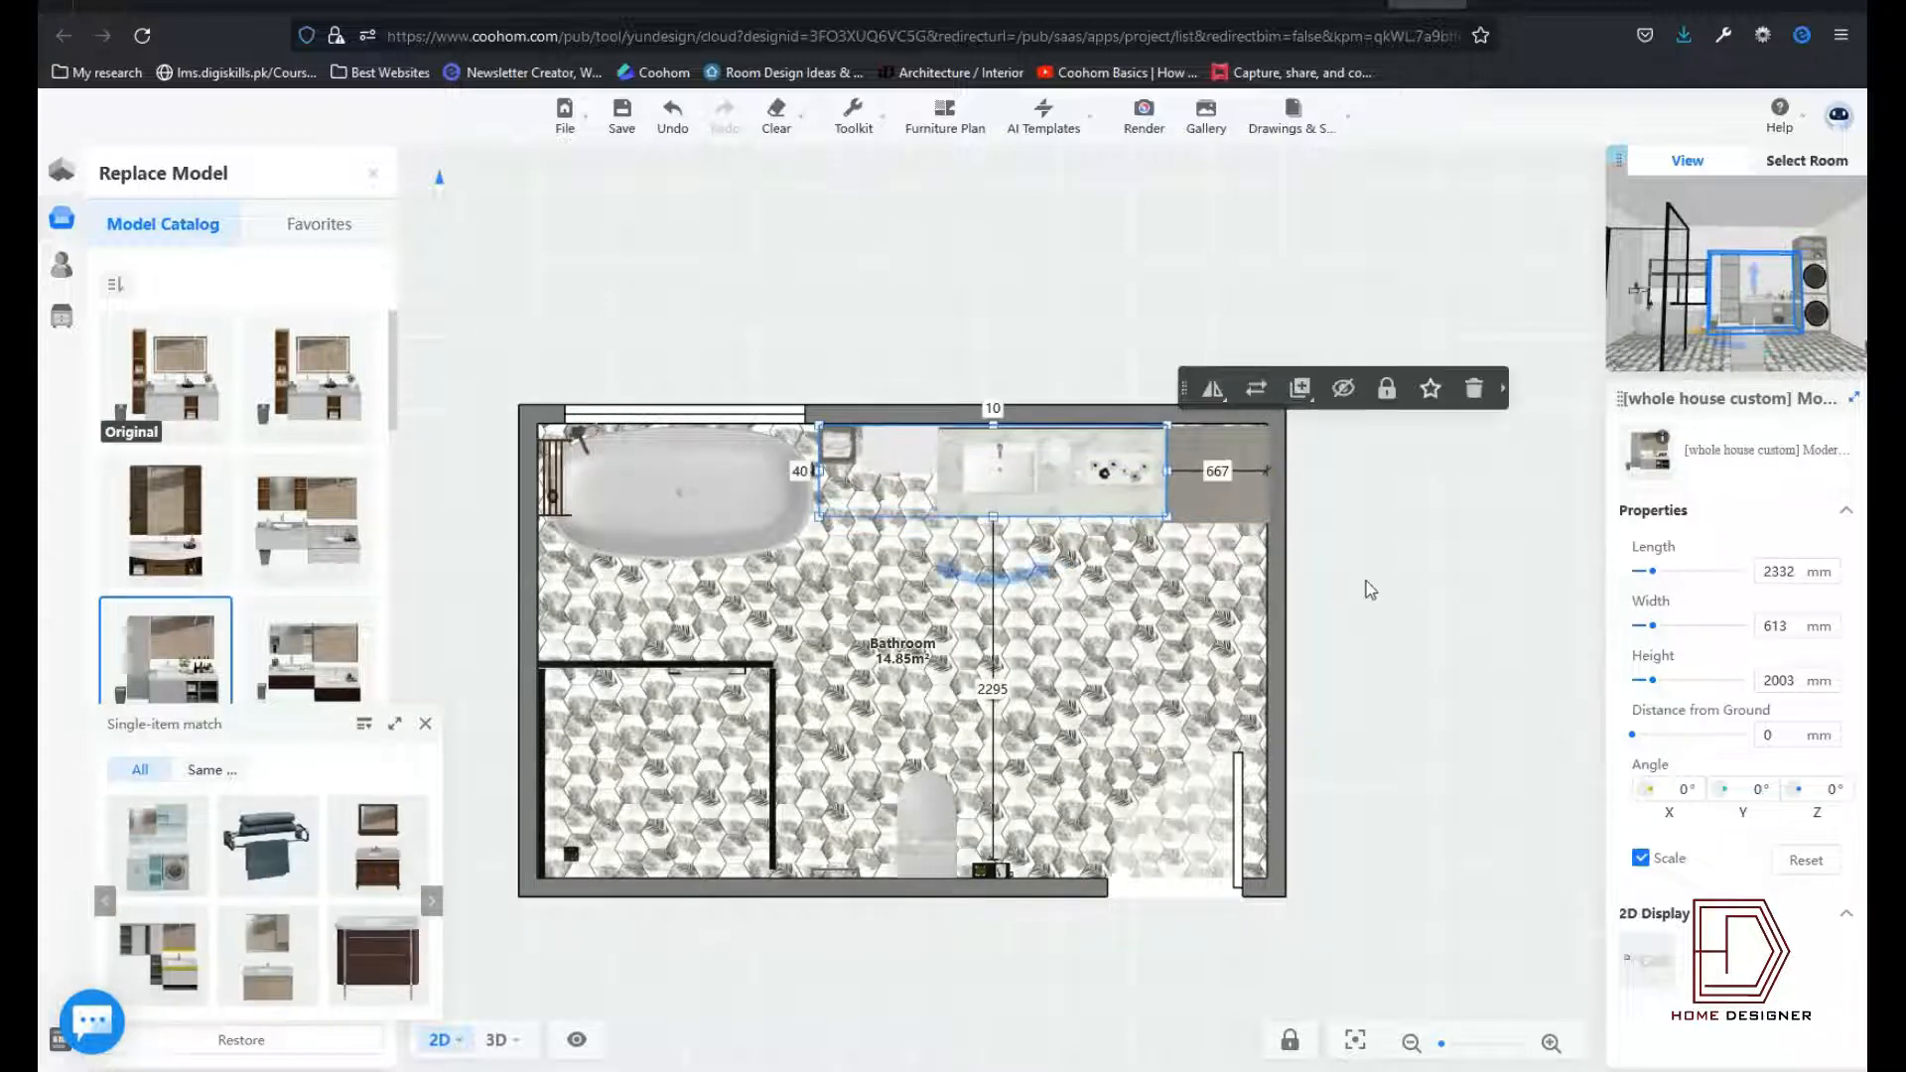
# Step: Move the vanity cabinet along the window wall toward the washer cabinet, about 181 mm from the bathtub, and edit its materials
pyautogui.click(1365, 586)
pyautogui.click(919, 487)
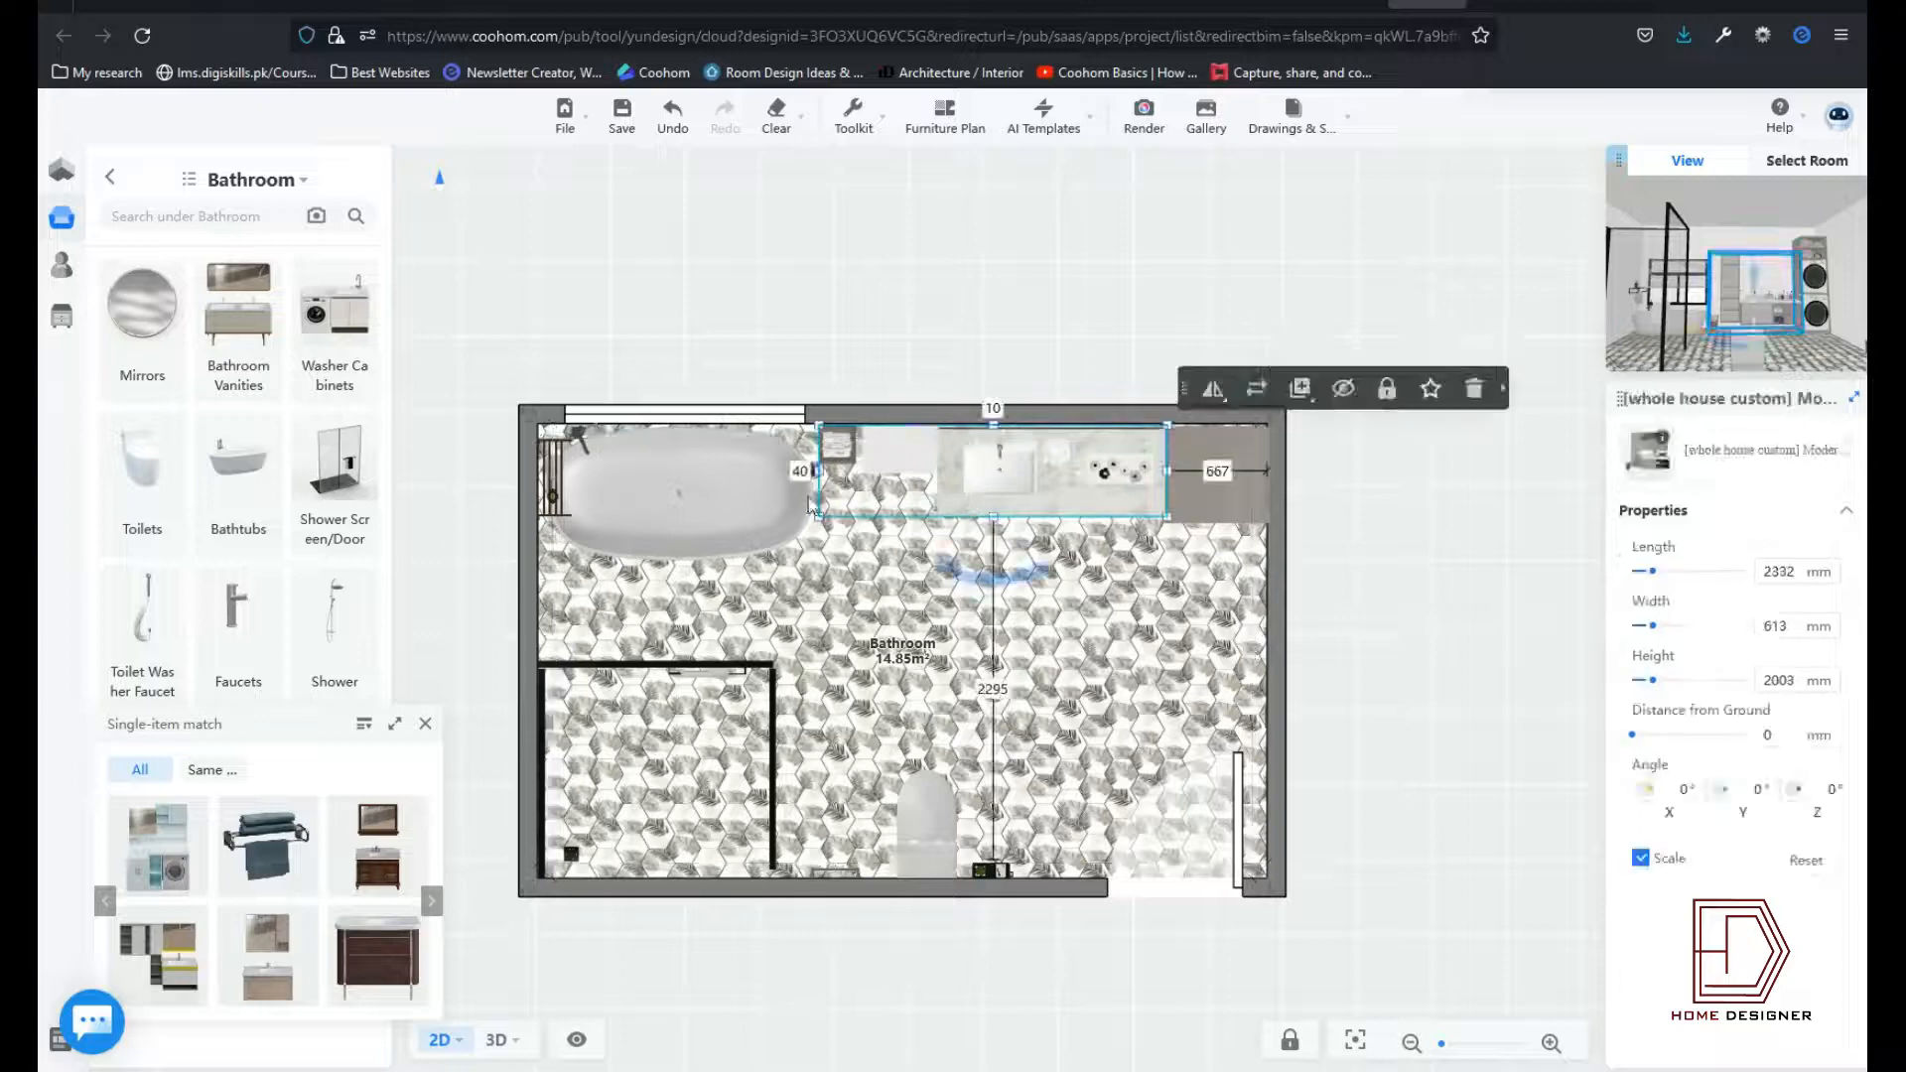
pyautogui.click(1515, 744)
pyautogui.click(425, 726)
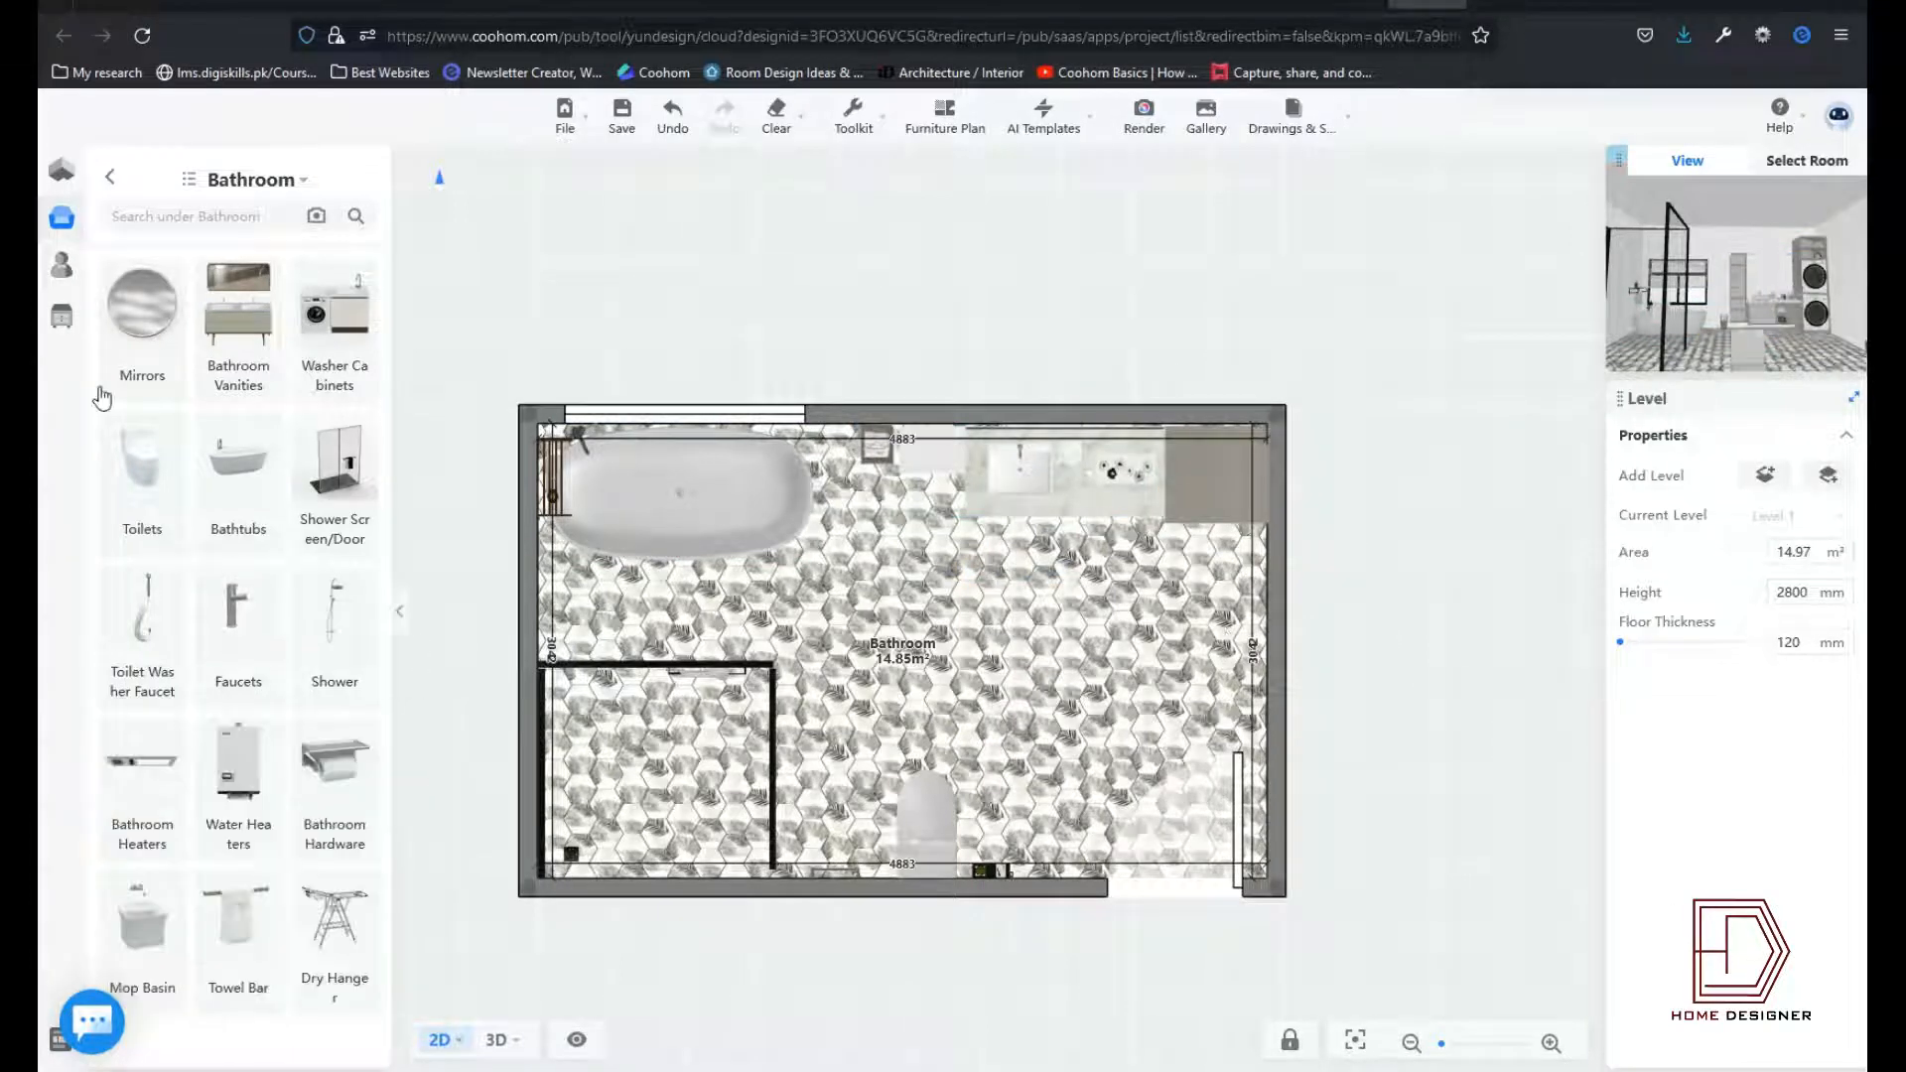
pyautogui.click(496, 1040)
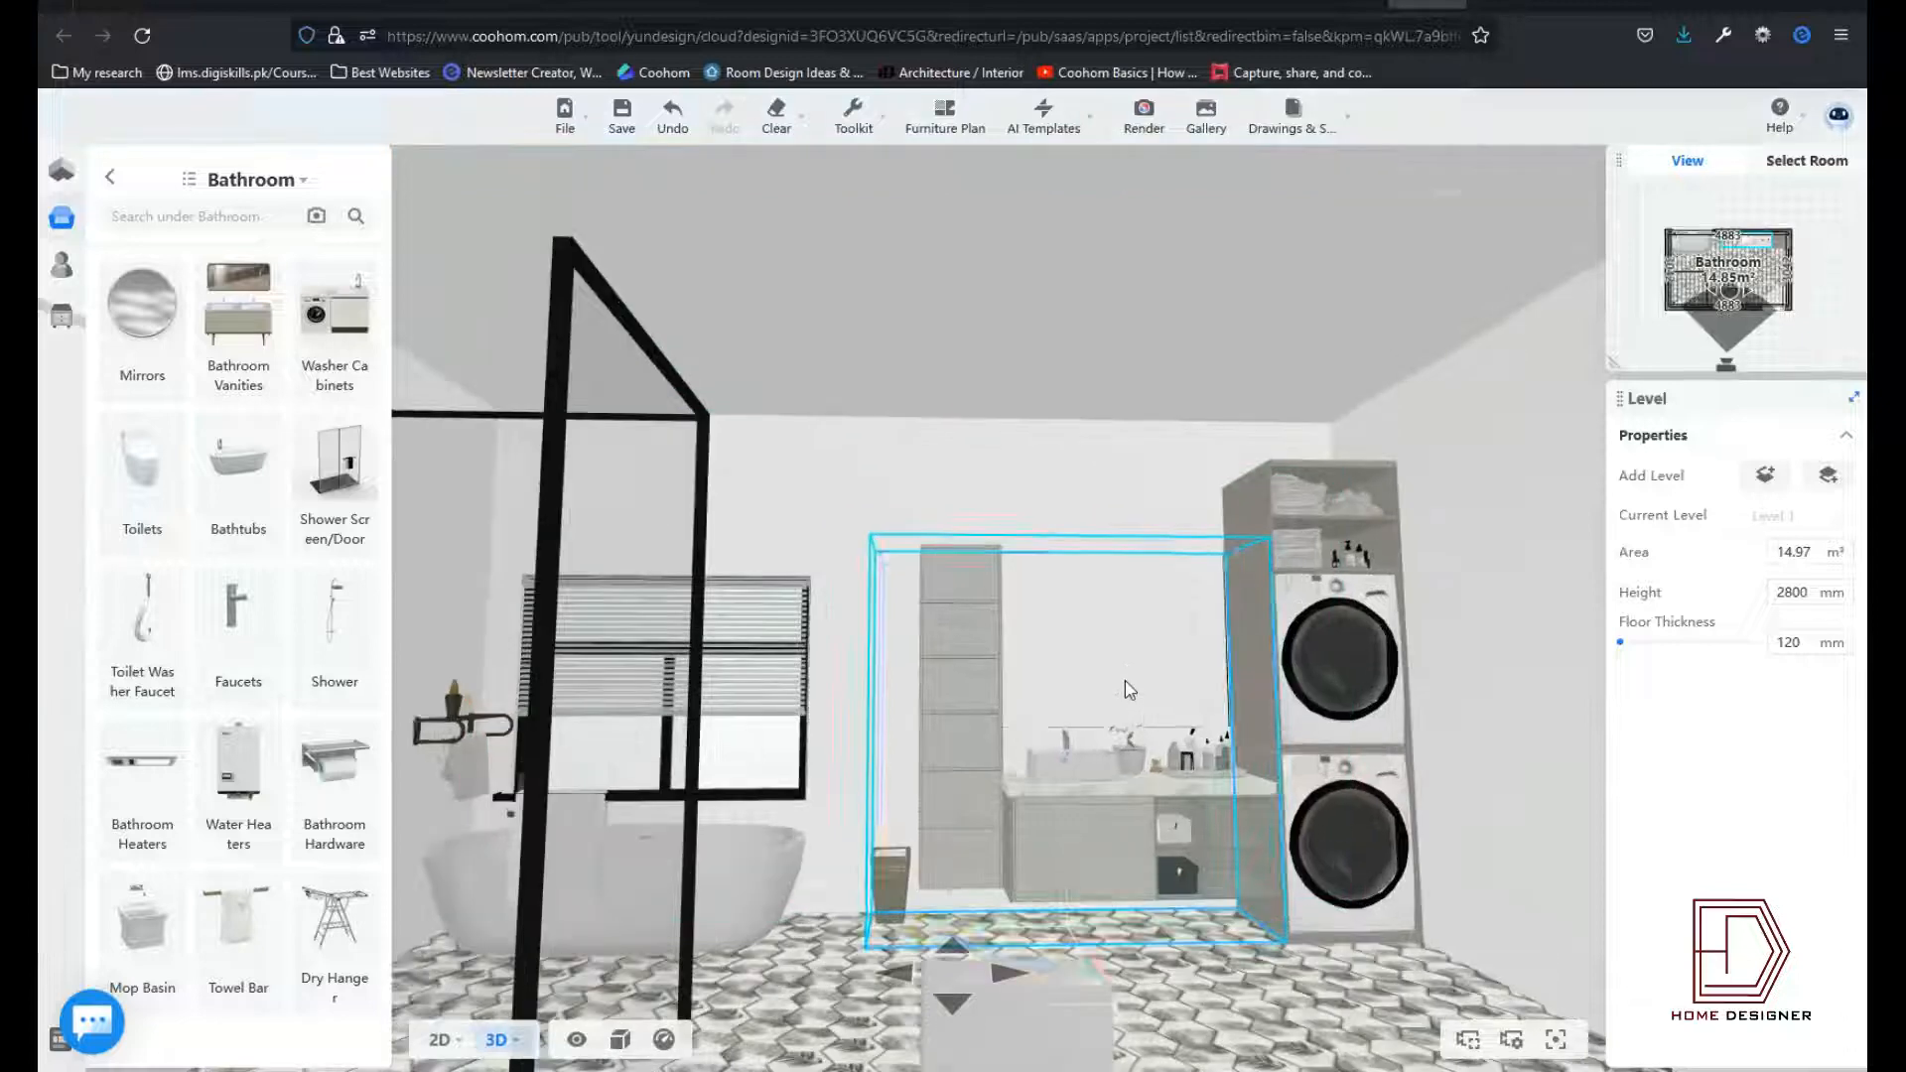
pyautogui.click(1123, 681)
pyautogui.click(1812, 861)
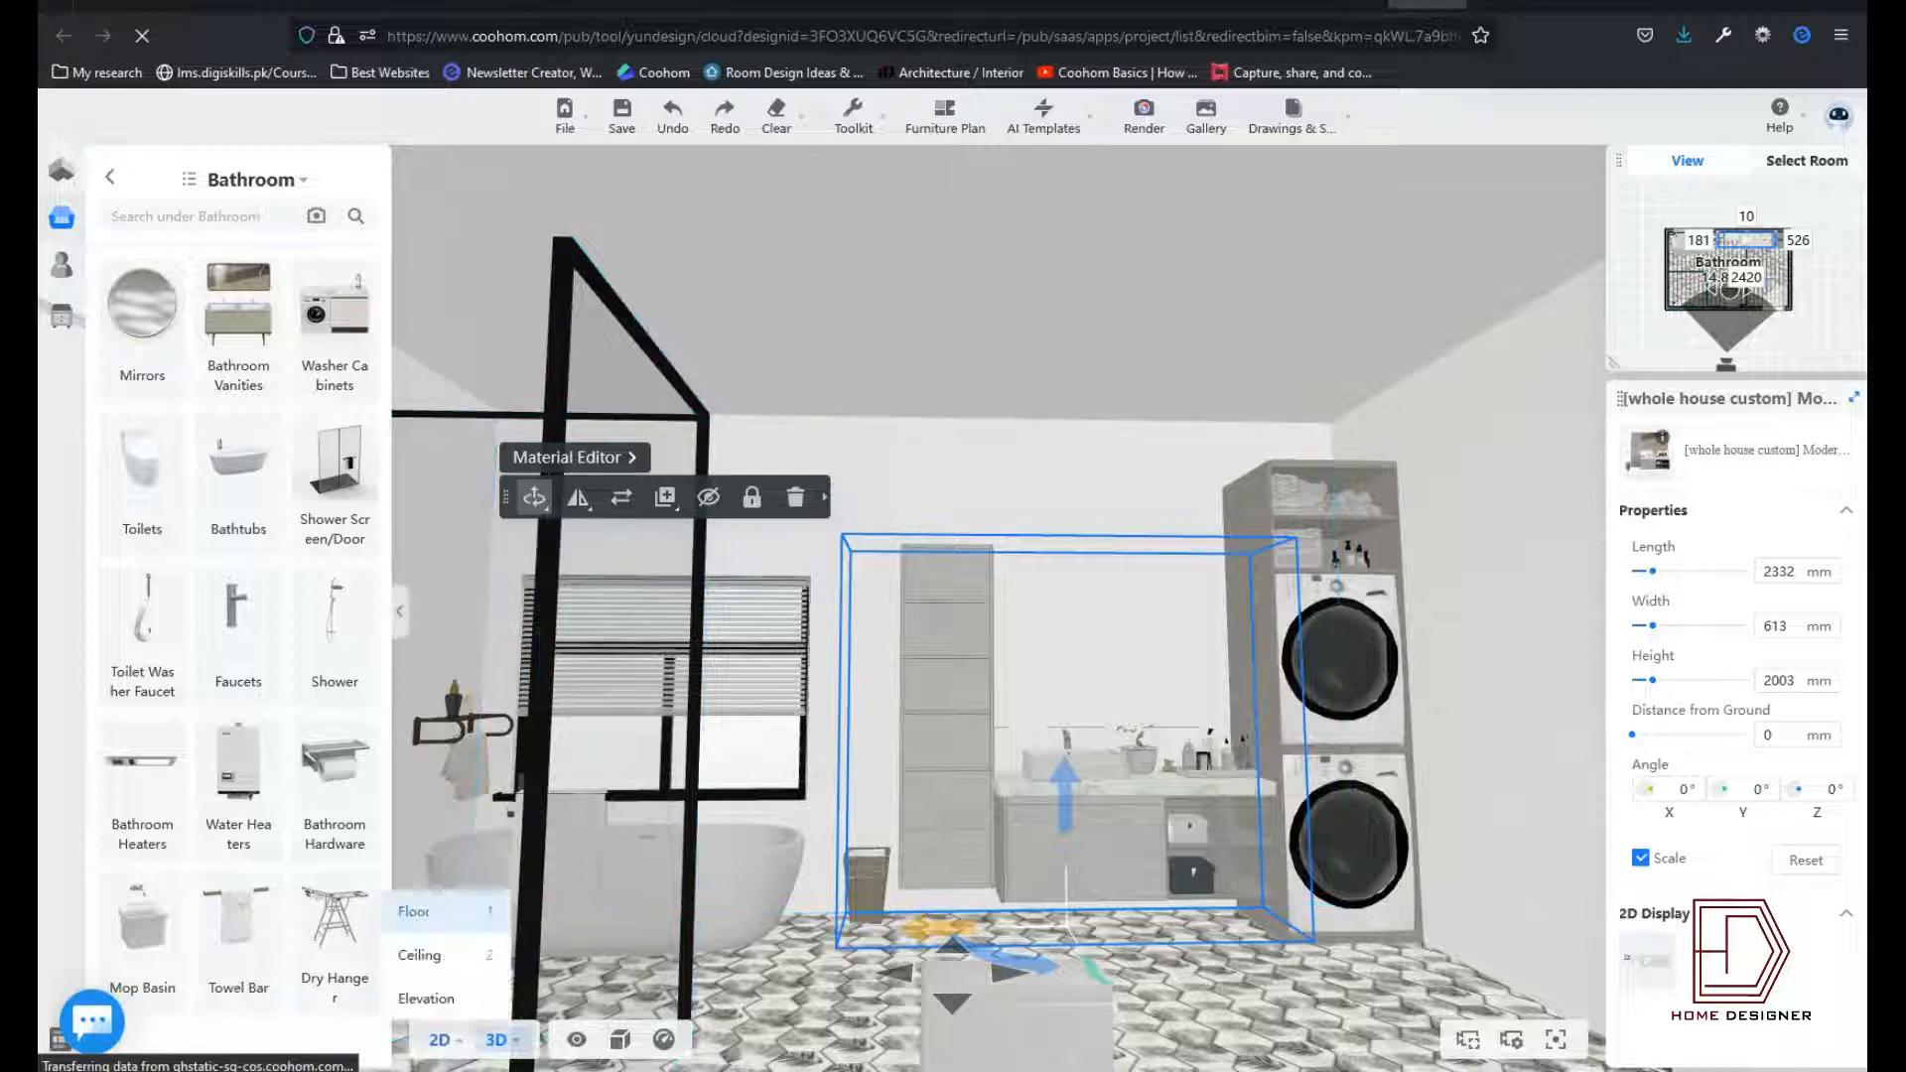
pyautogui.click(439, 1039)
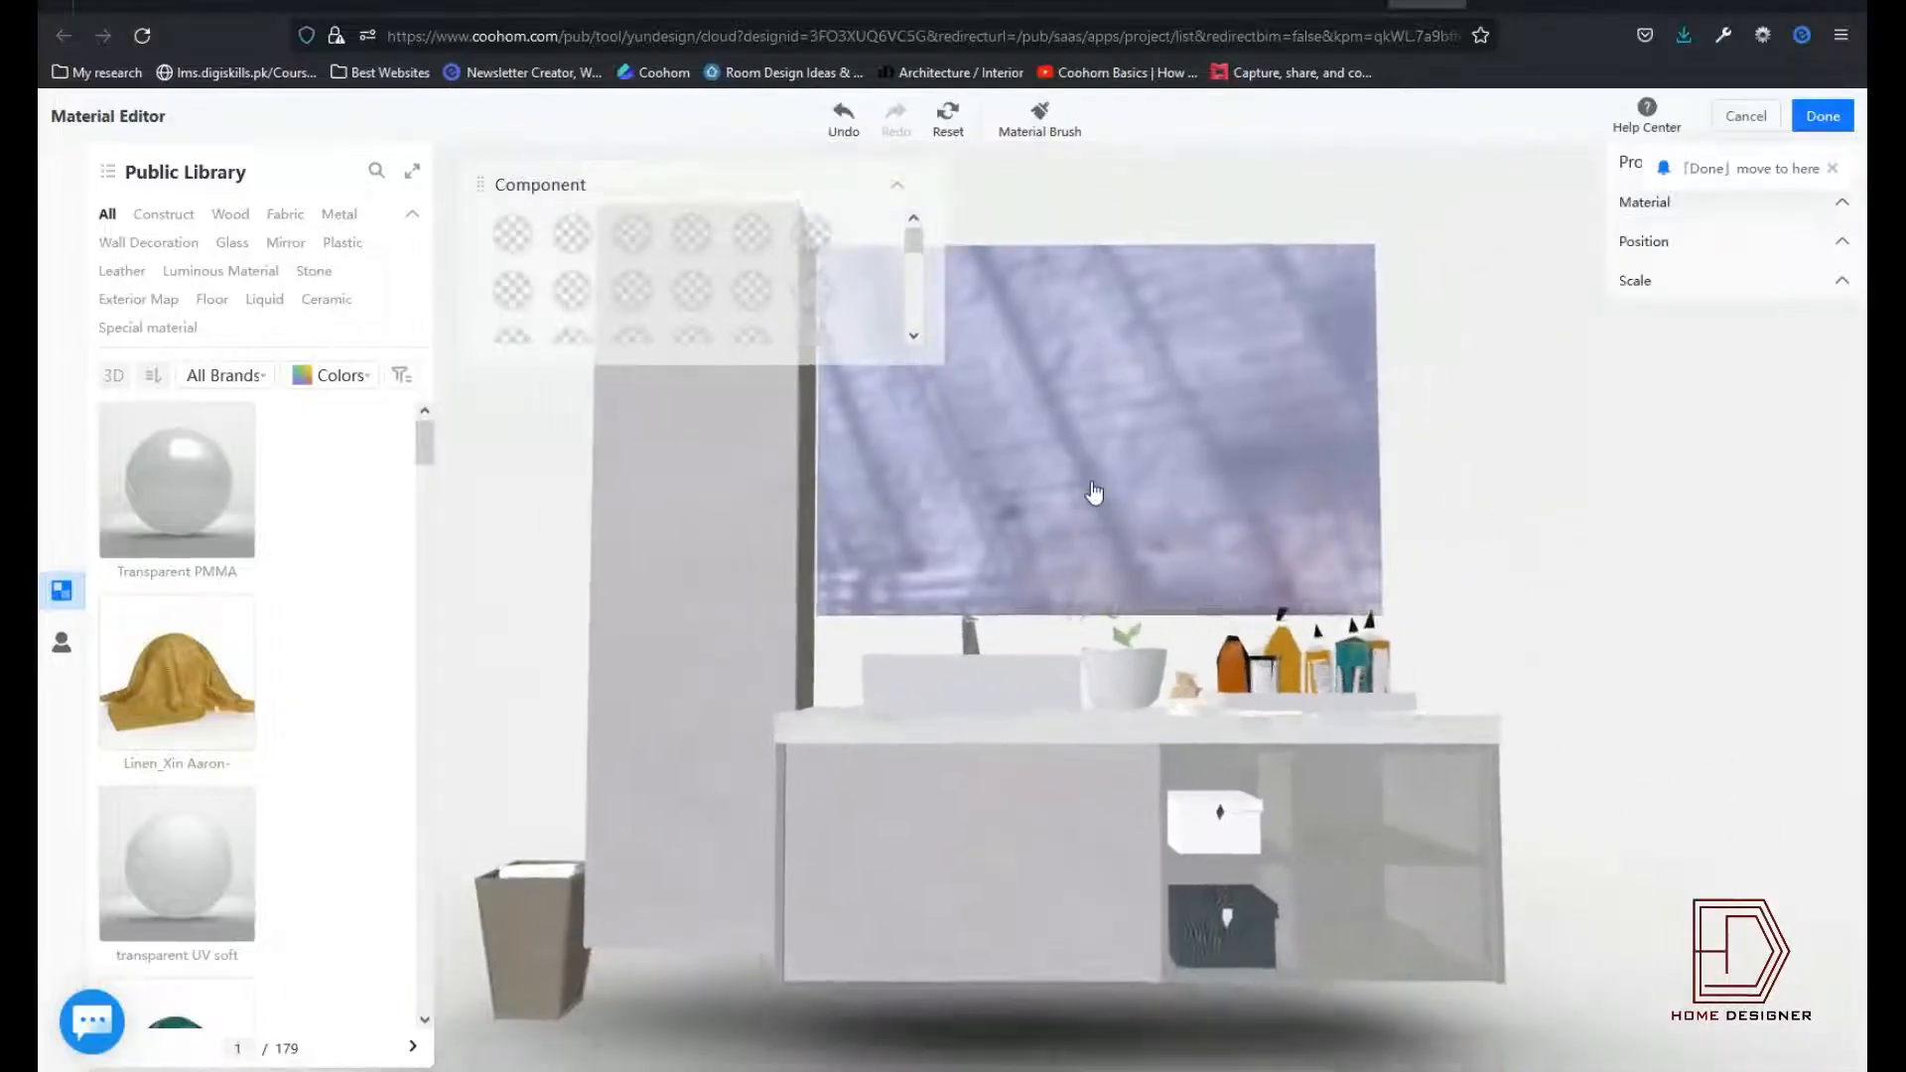
# Step: Apply the plain Mirror material from the Mirror category to the vanity's large wall mirror
pyautogui.click(1131, 517)
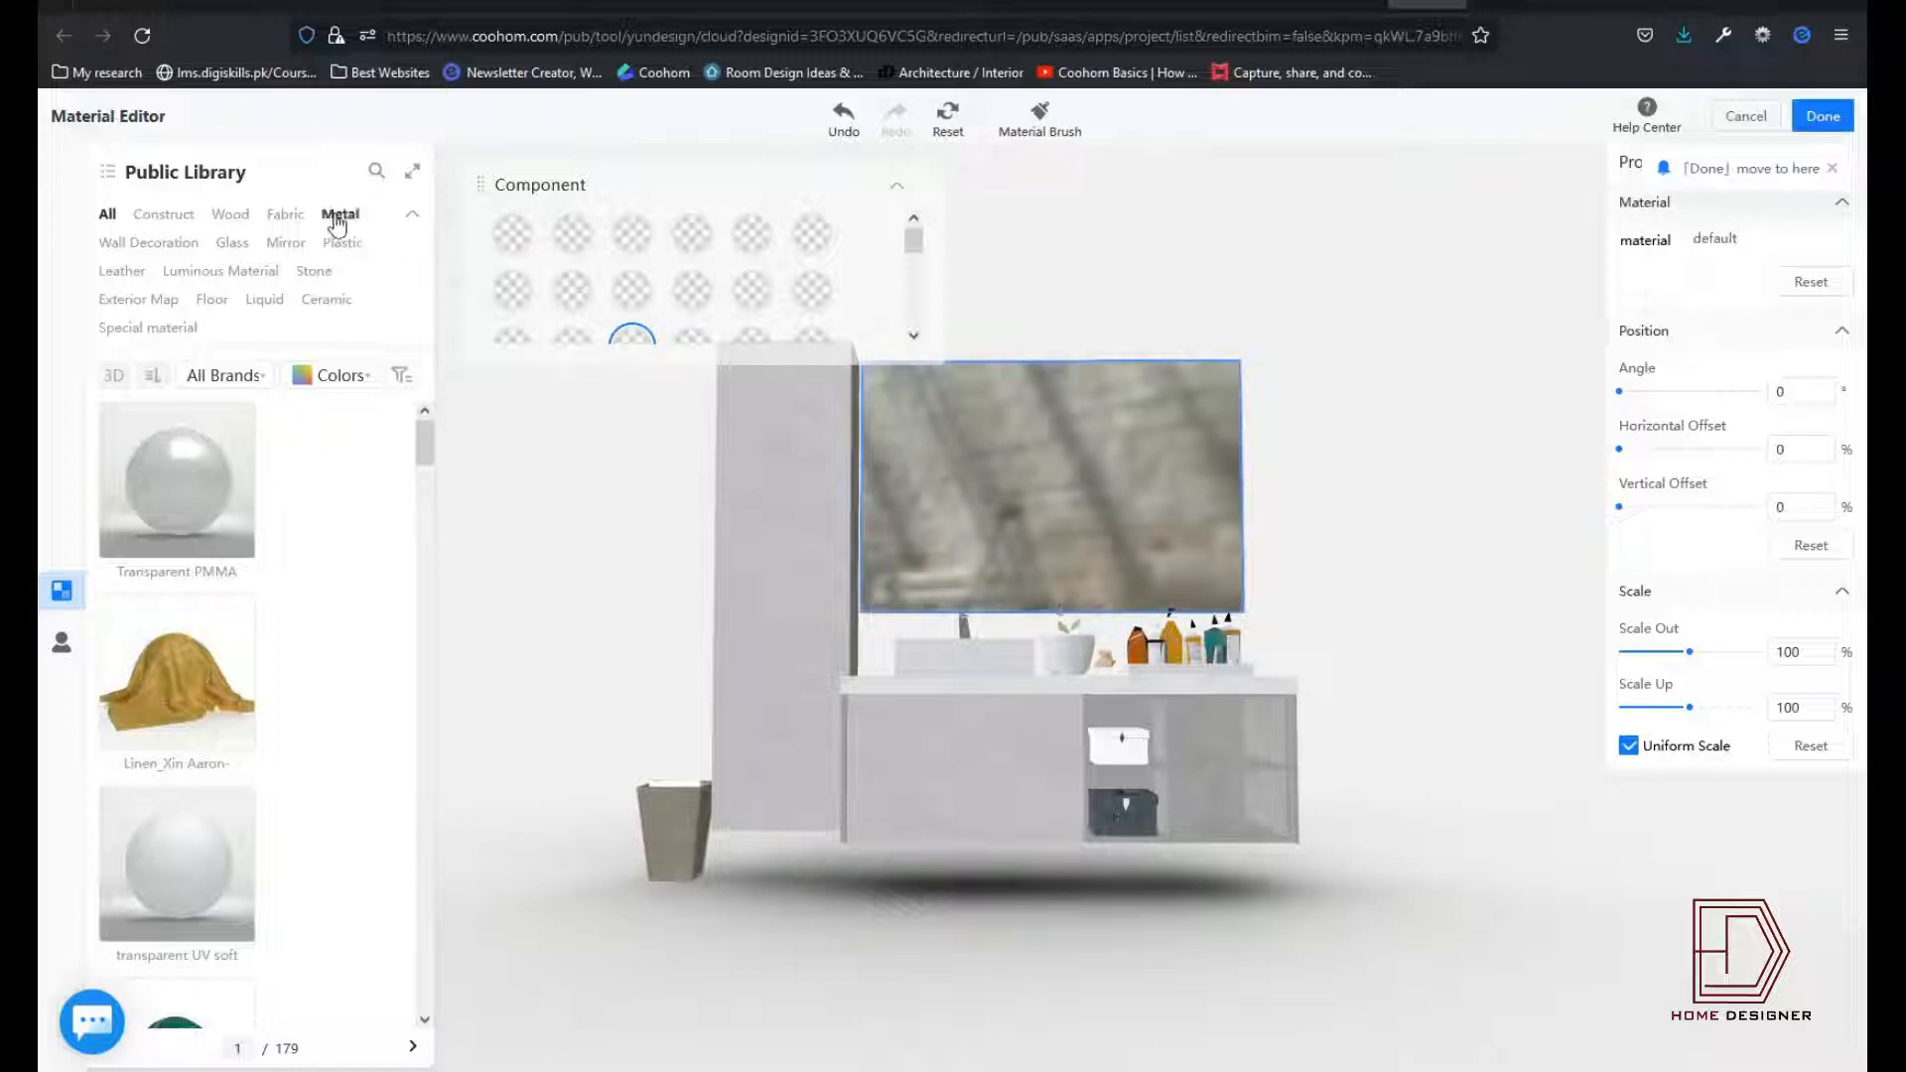
pyautogui.click(232, 244)
pyautogui.click(274, 199)
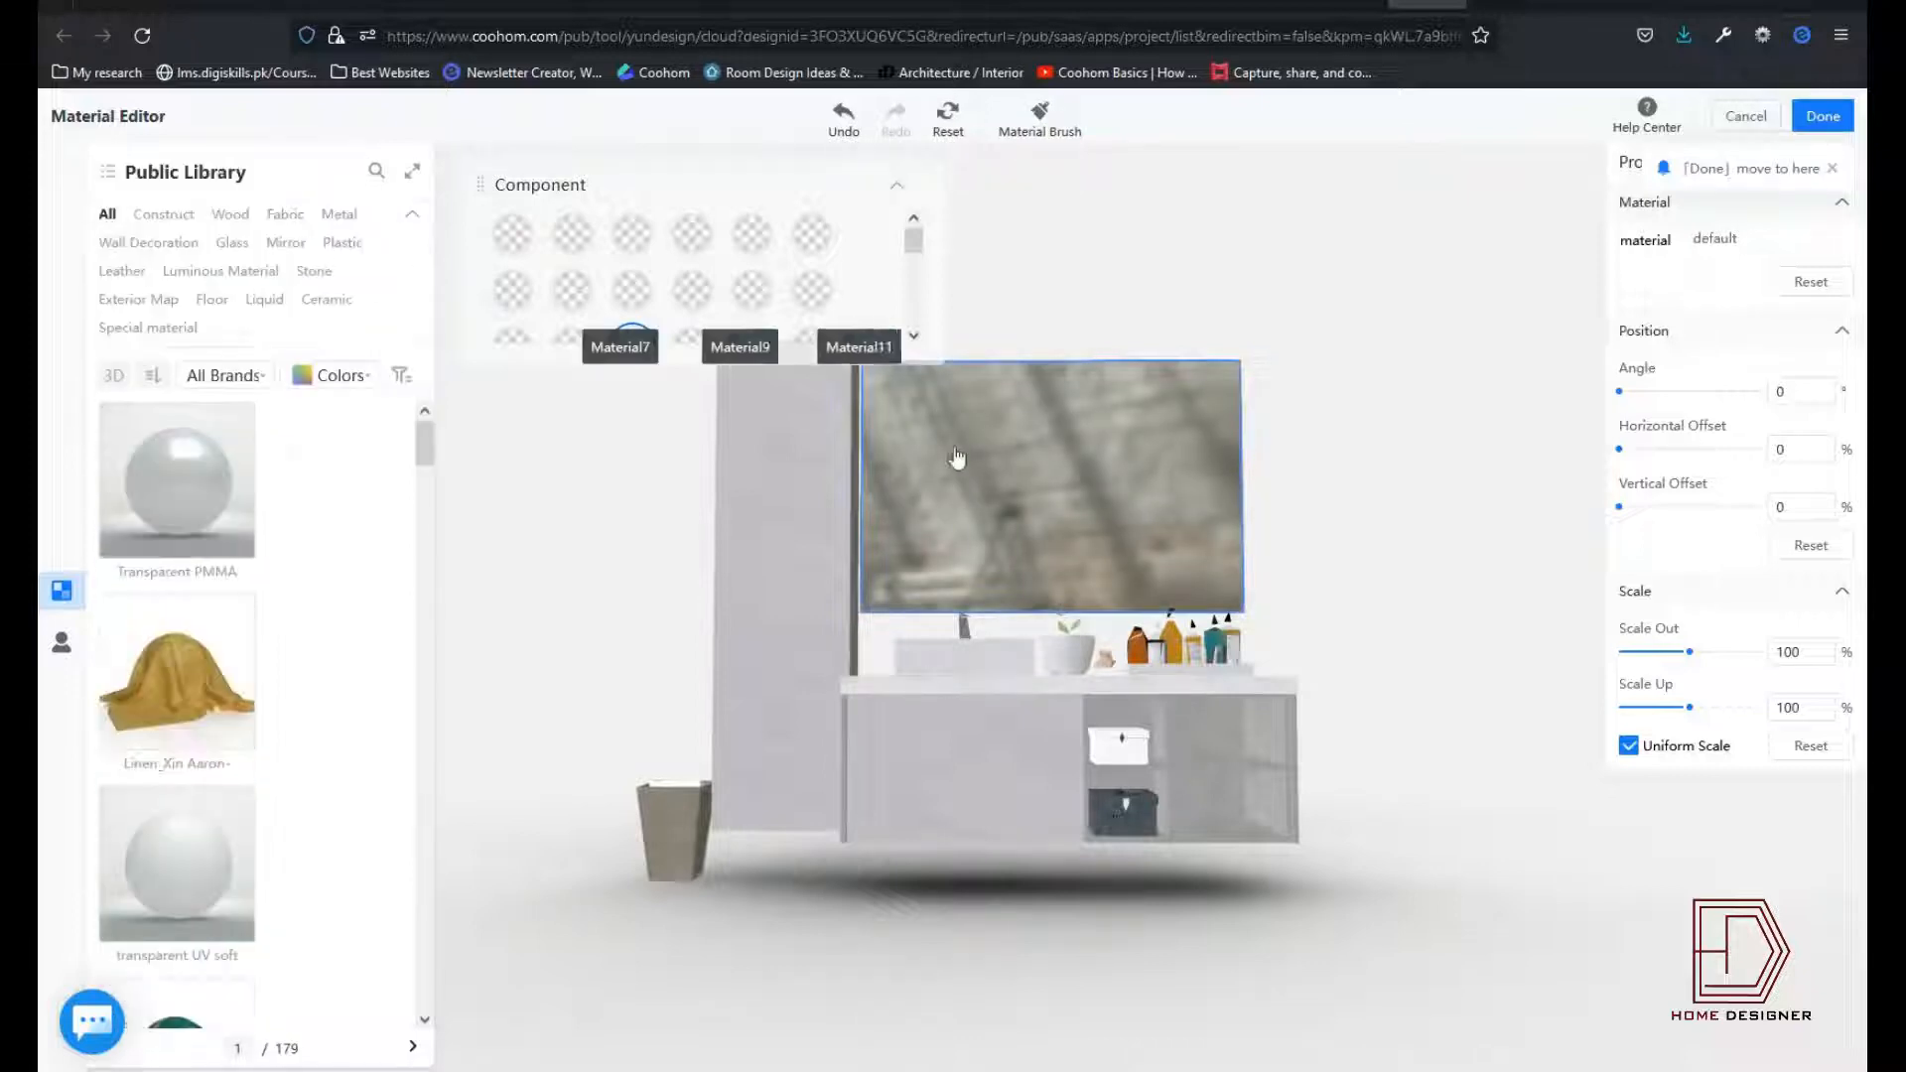
pyautogui.click(279, 249)
pyautogui.moveTo(243, 281)
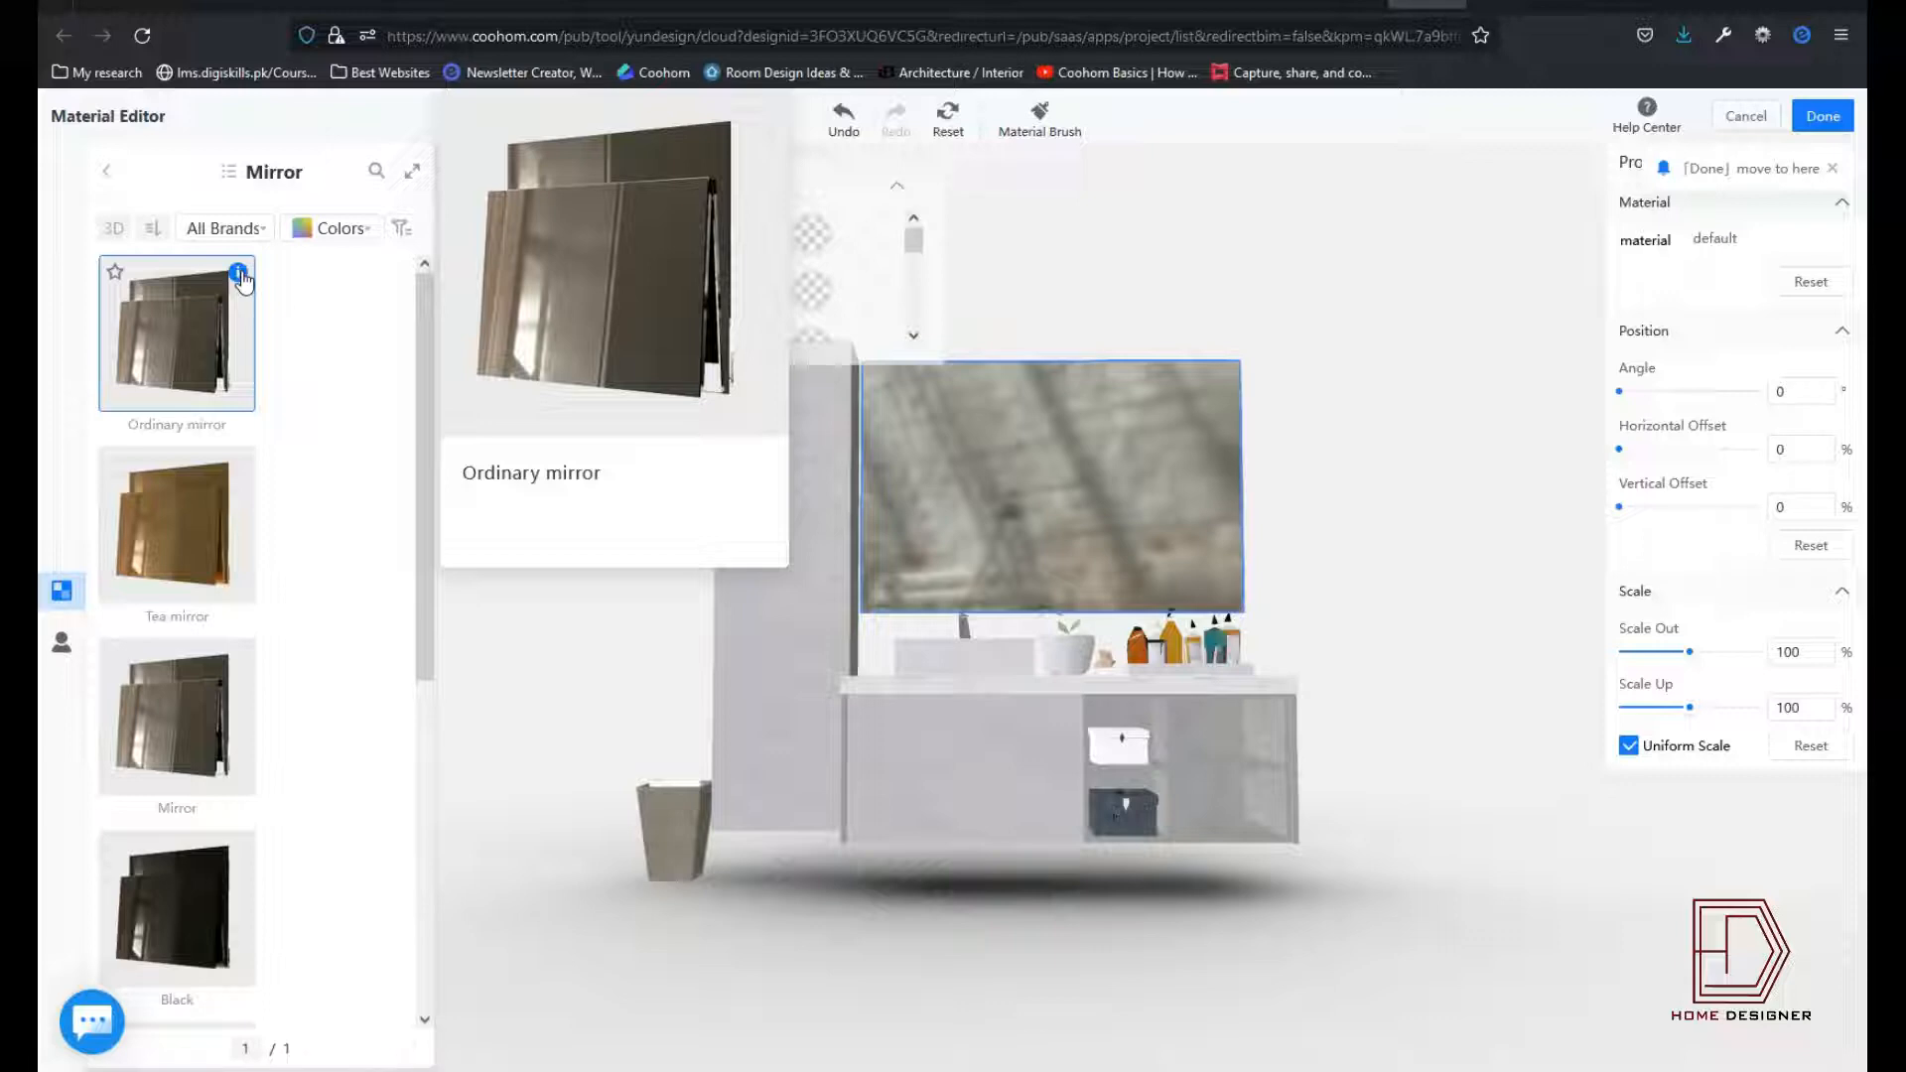
pyautogui.scroll(-5, 191, 766)
pyautogui.scroll(5, 192, 767)
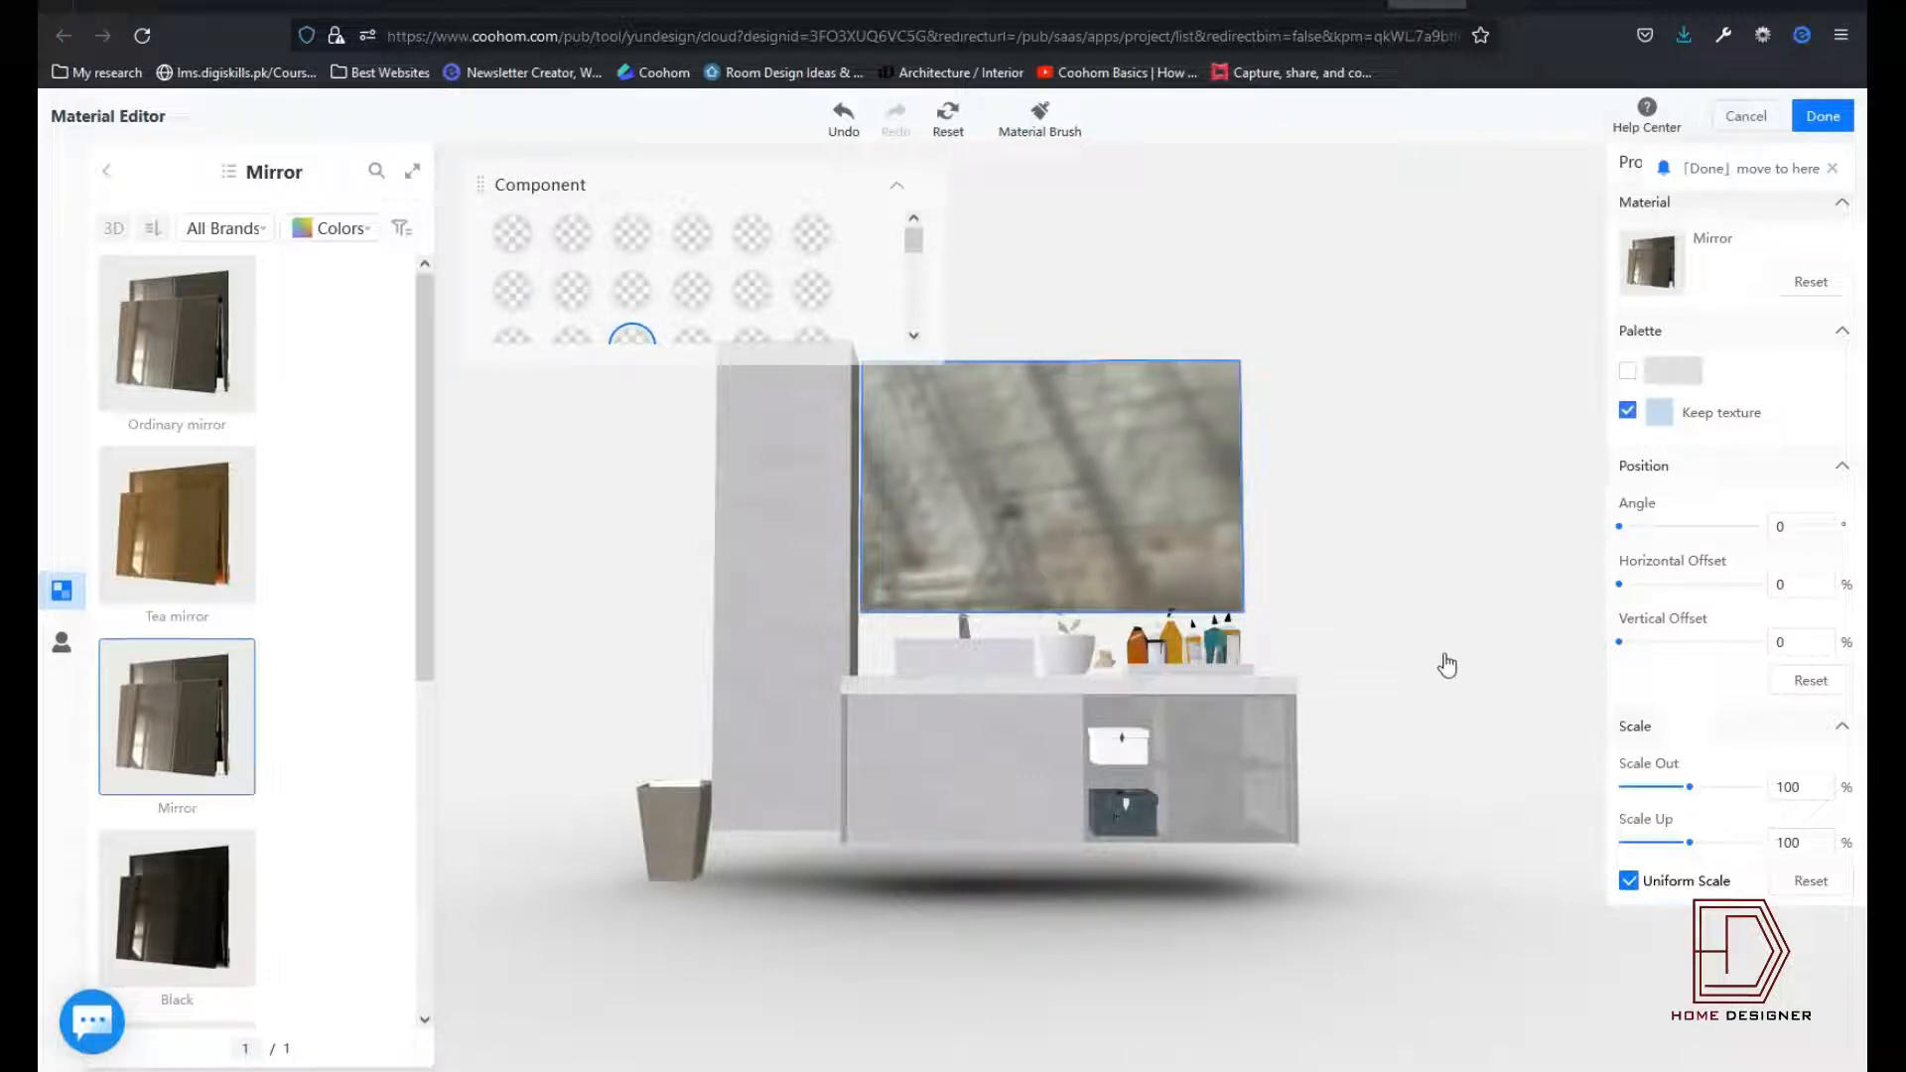
# Step: Select the vanity's tall cabinet and drawer fronts and show all materials in the public library
pyautogui.click(784, 675)
pyautogui.click(106, 171)
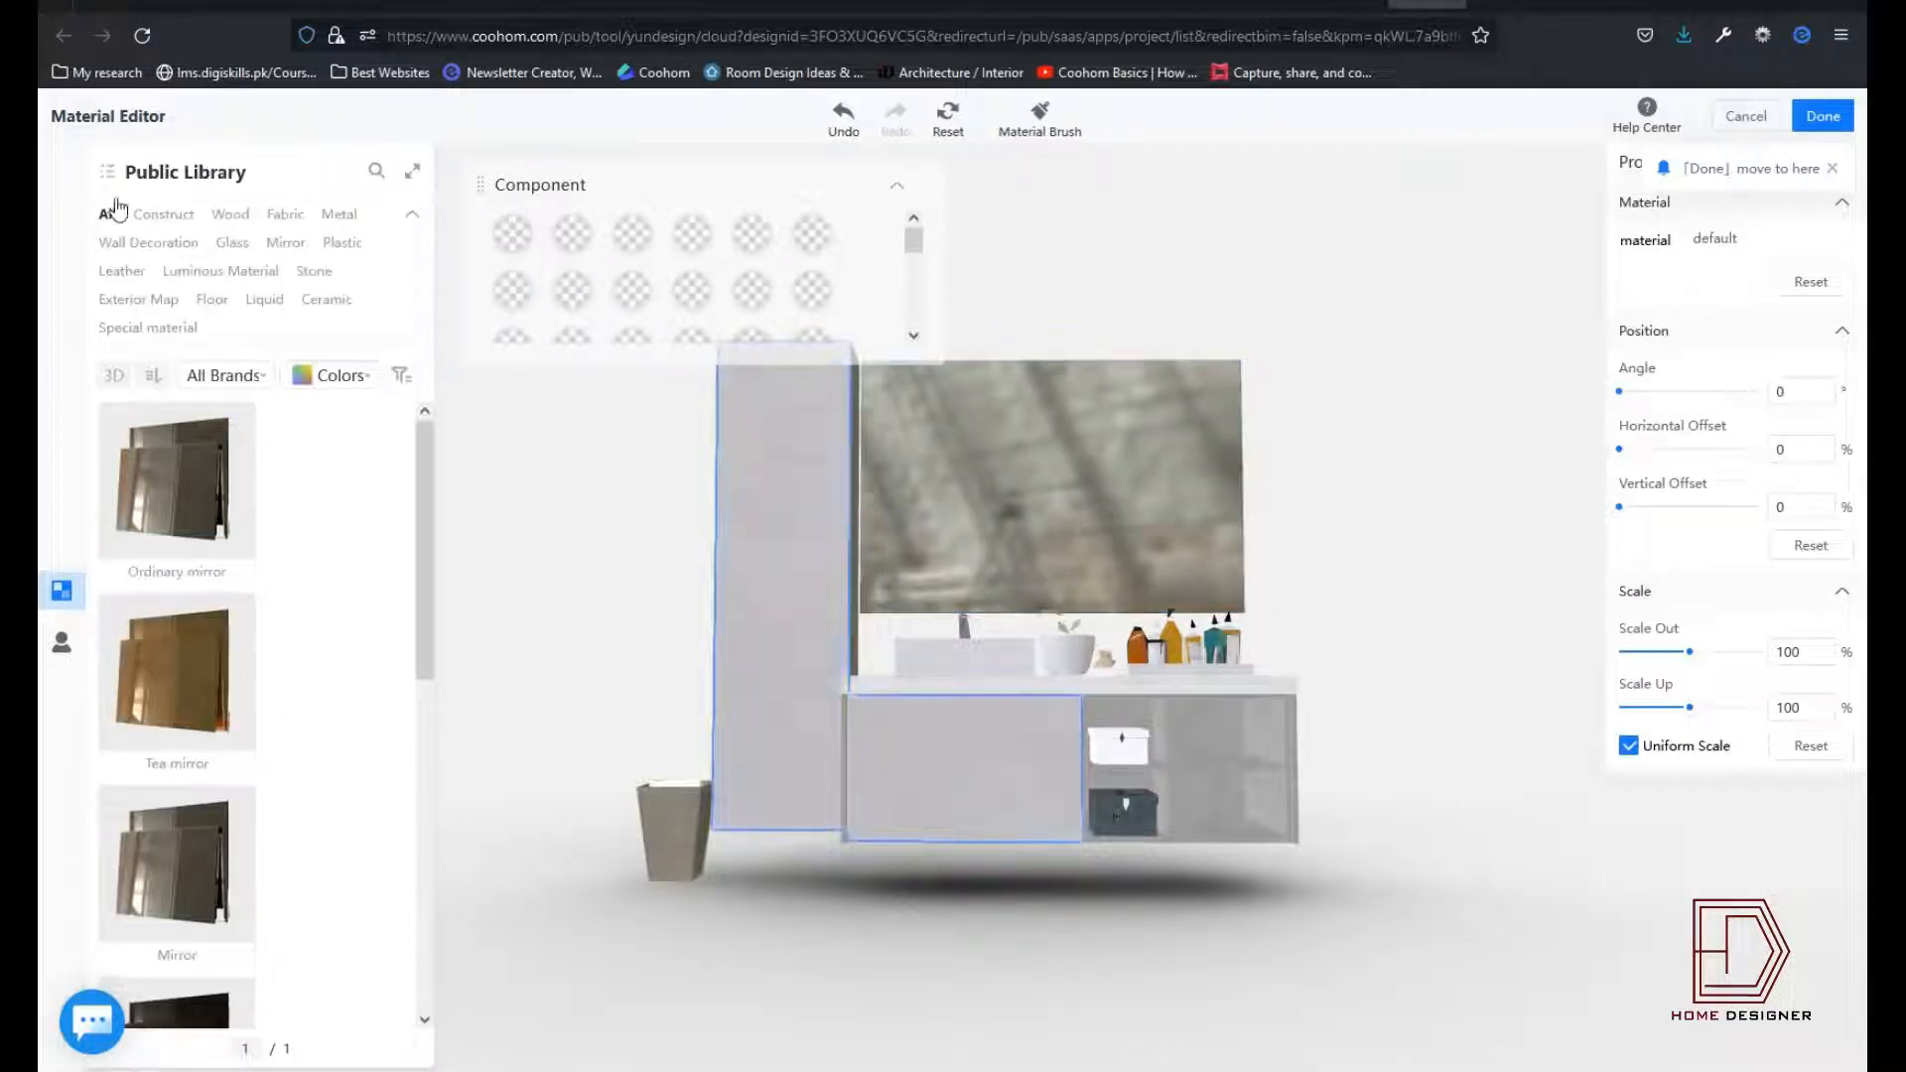
pyautogui.click(114, 212)
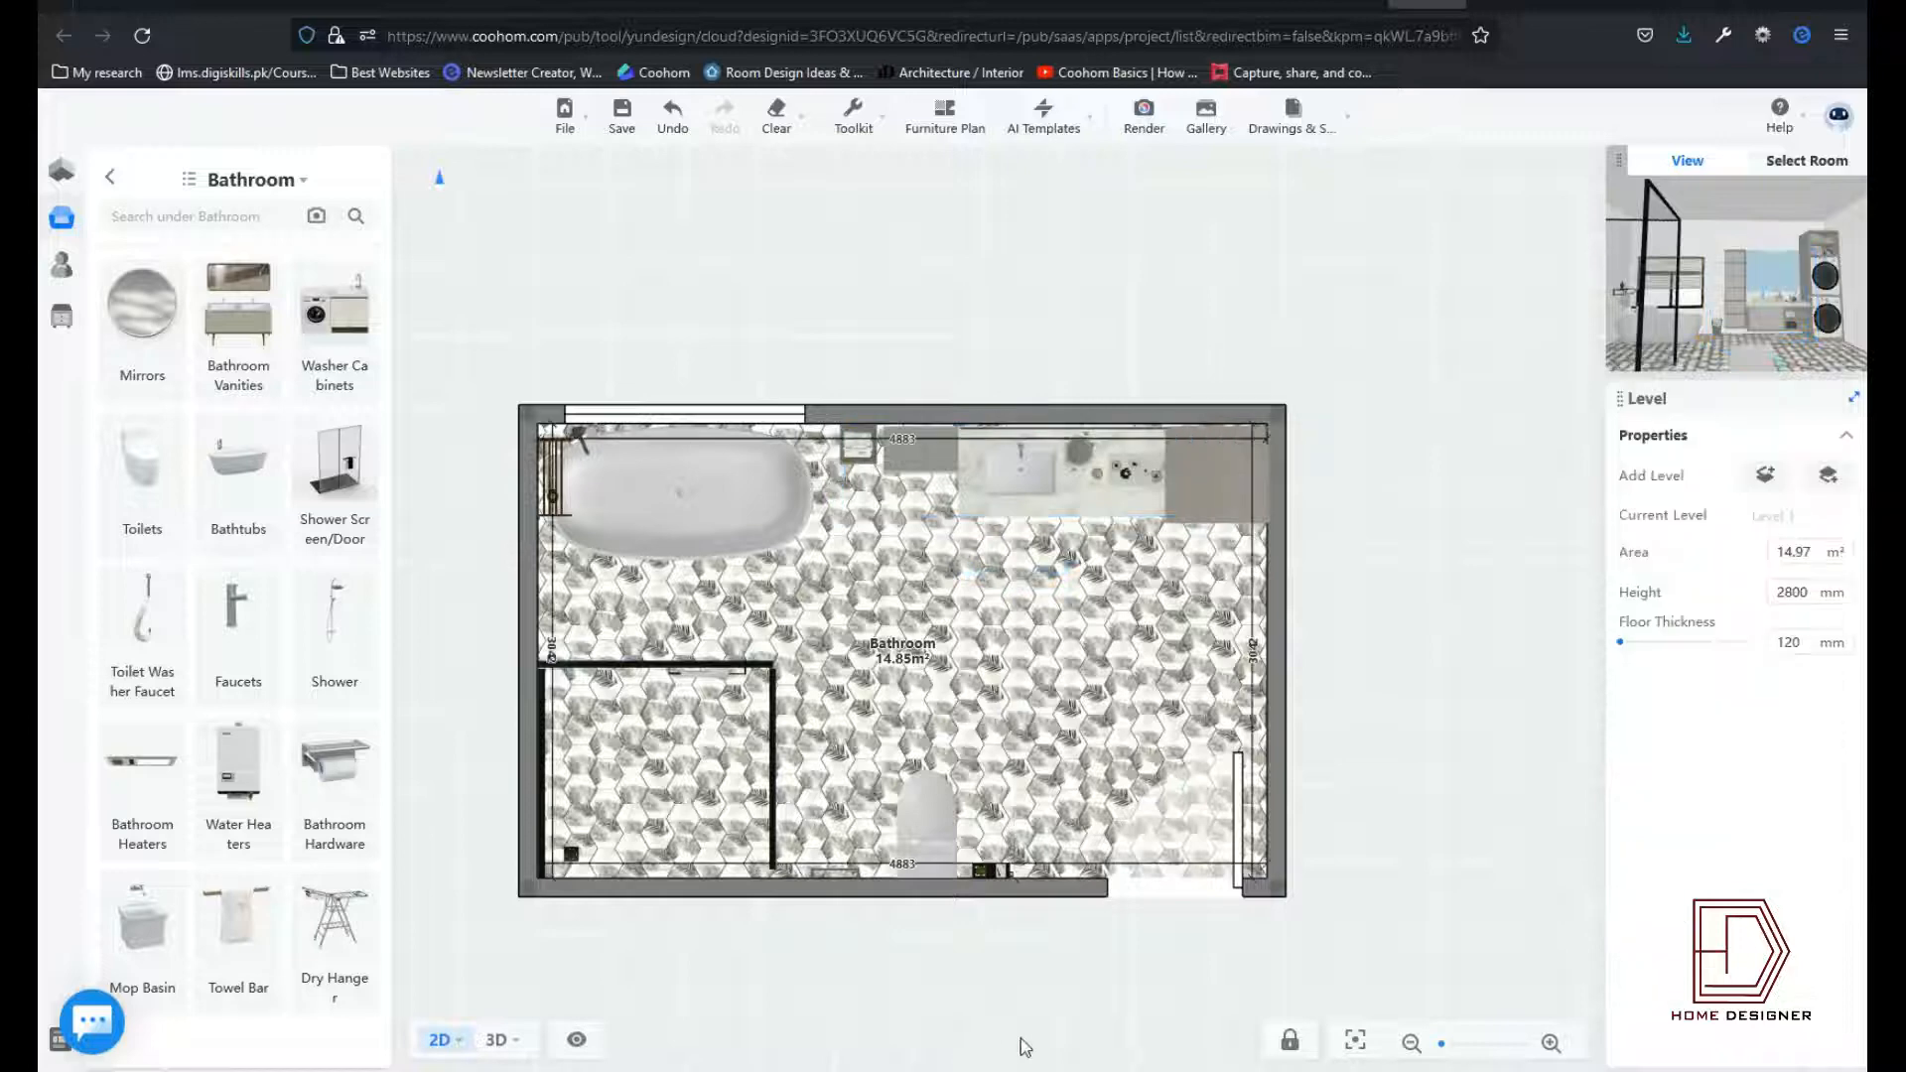
# Step: Shorten the vanity to 2139 mm and fit it beside the washer cabinet, about 204 mm from the bathtub
pyautogui.click(1072, 472)
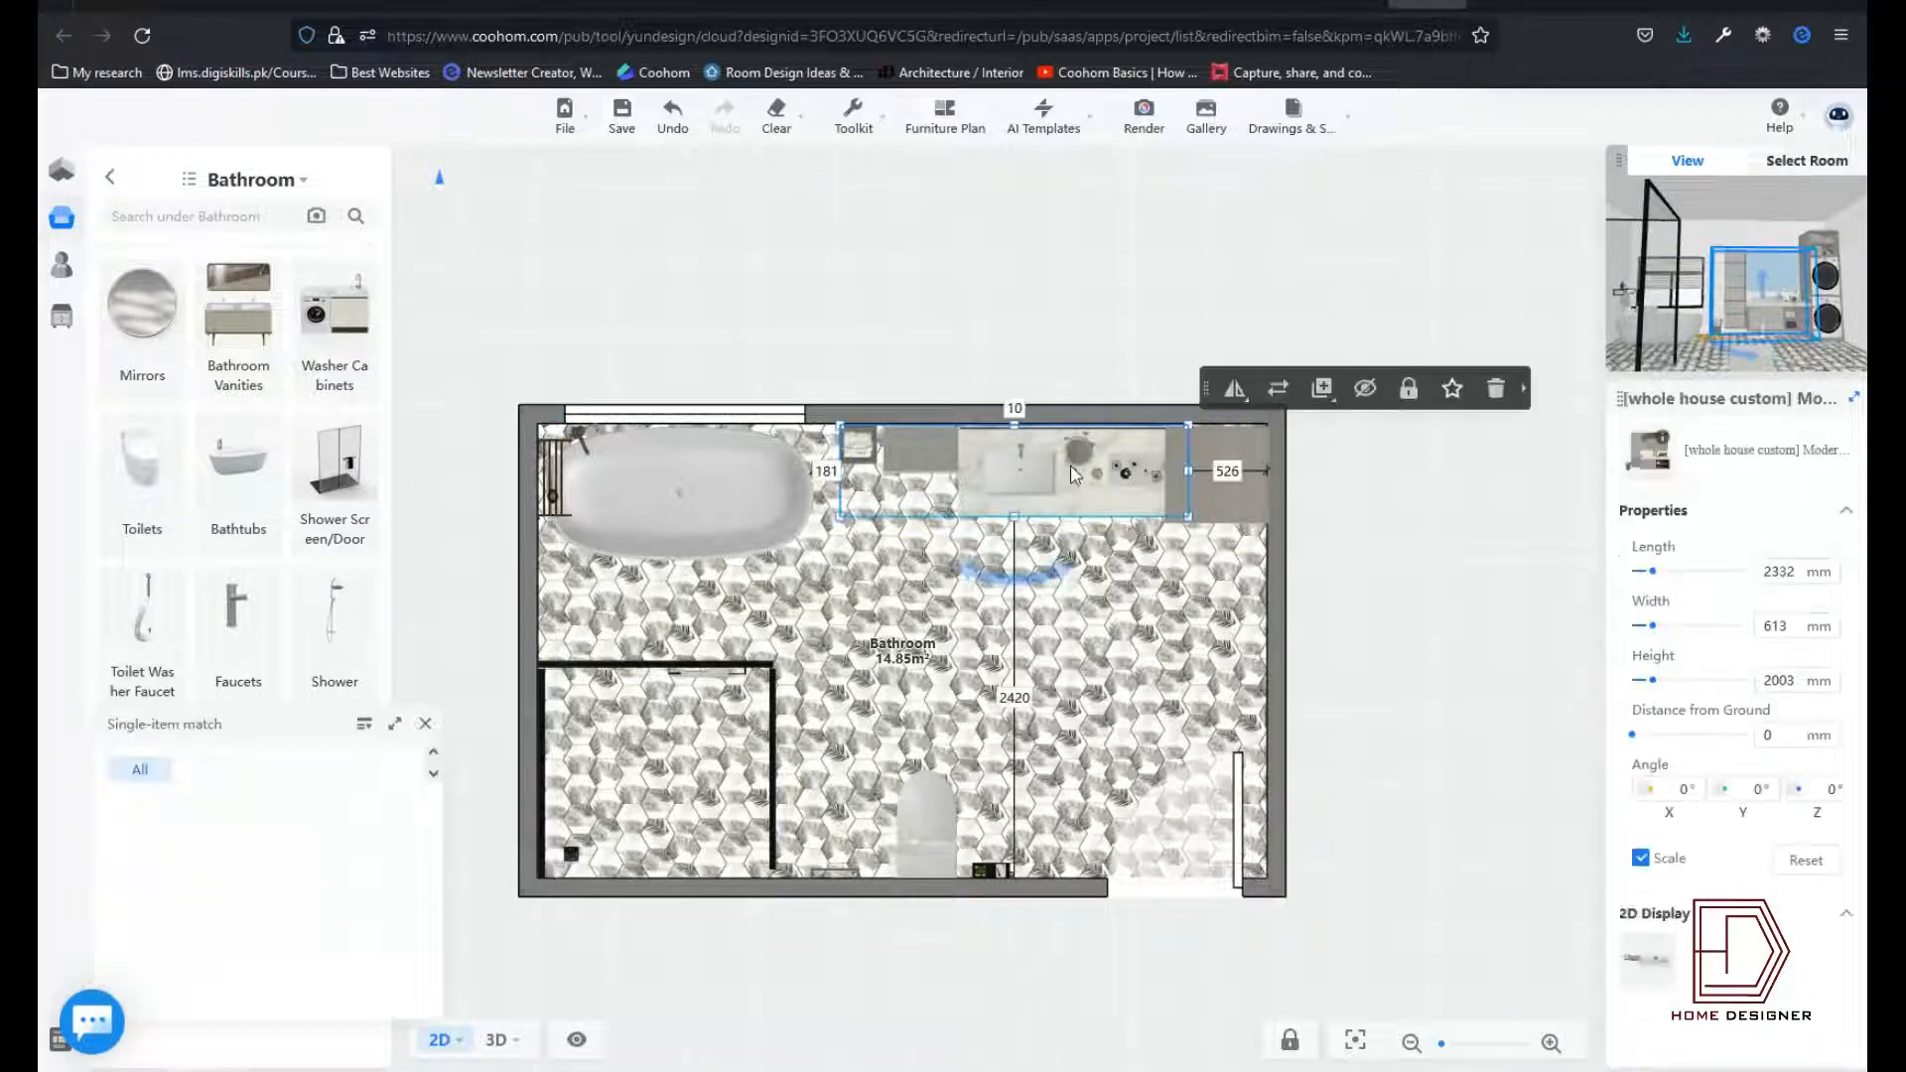
pyautogui.click(1423, 843)
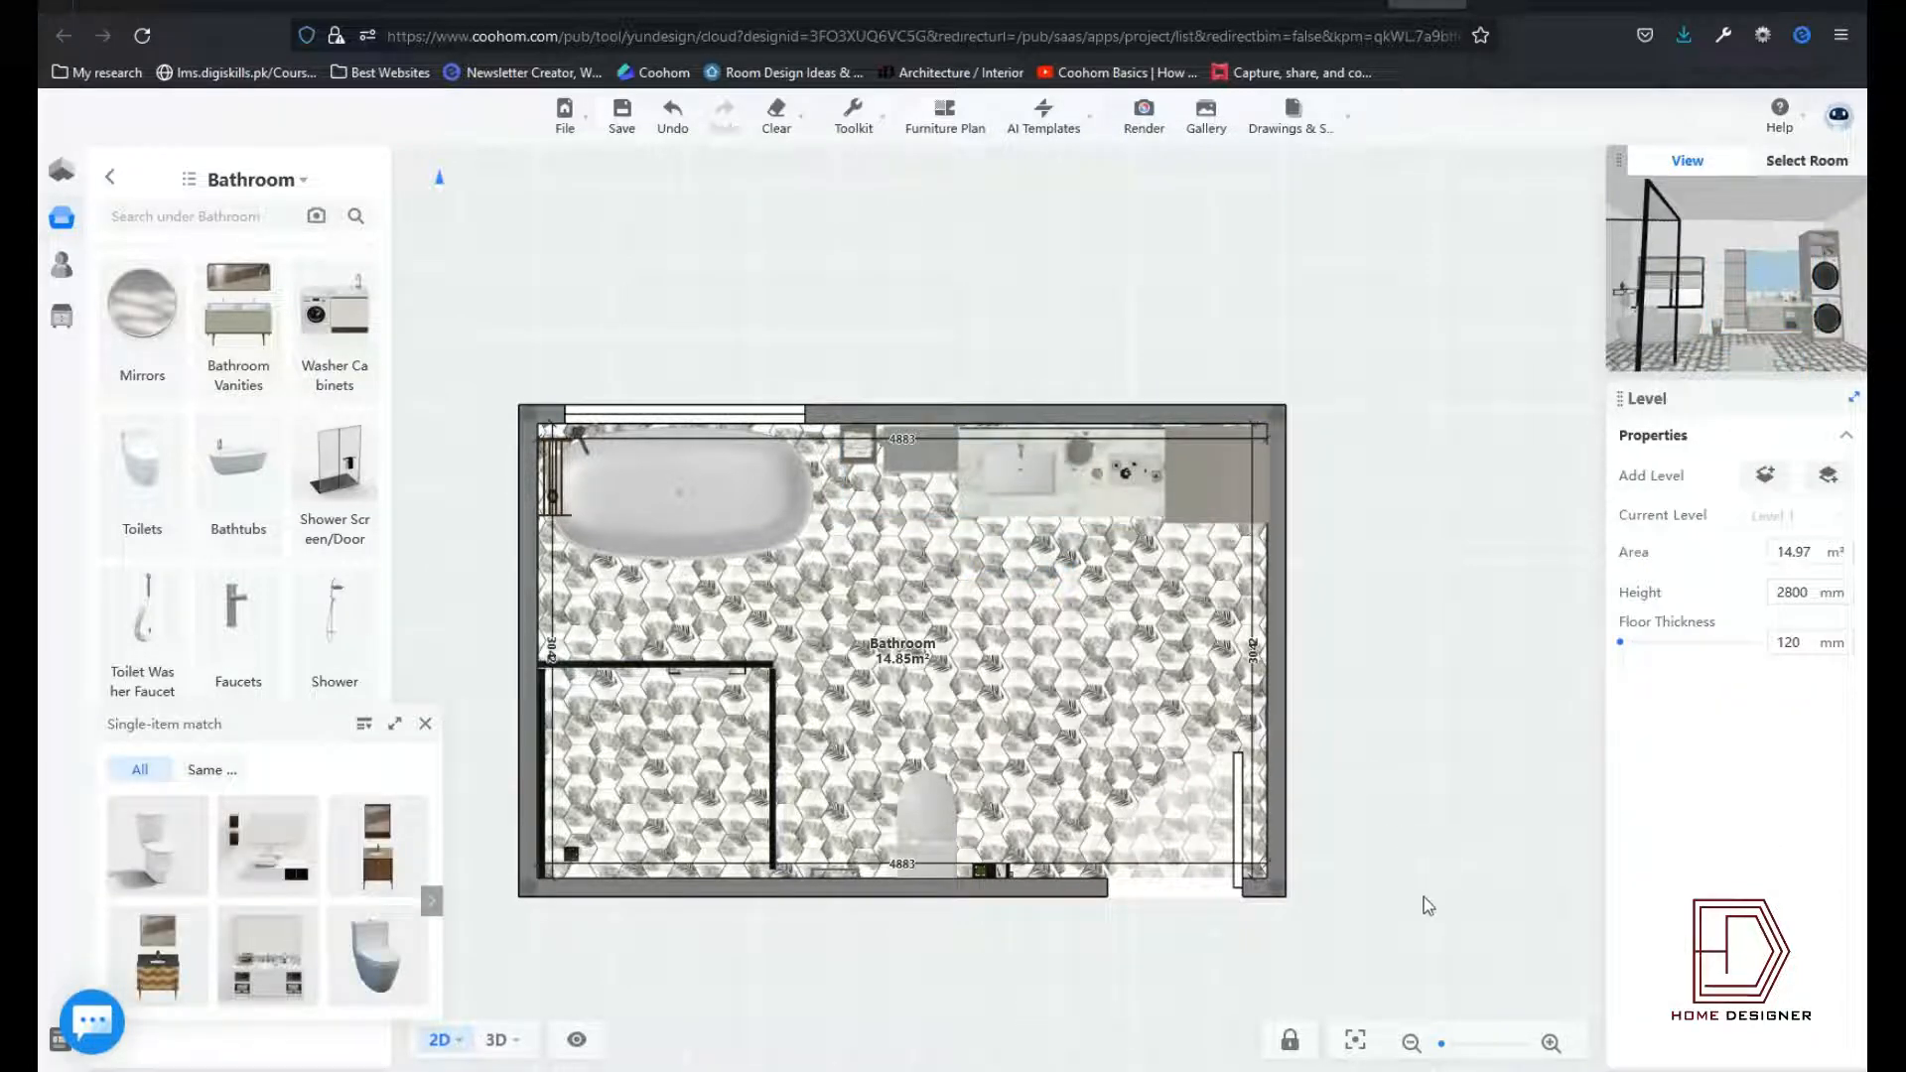
pyautogui.click(1032, 497)
pyautogui.moveTo(1033, 496); pyautogui.dragTo(1006, 494)
pyautogui.click(1464, 678)
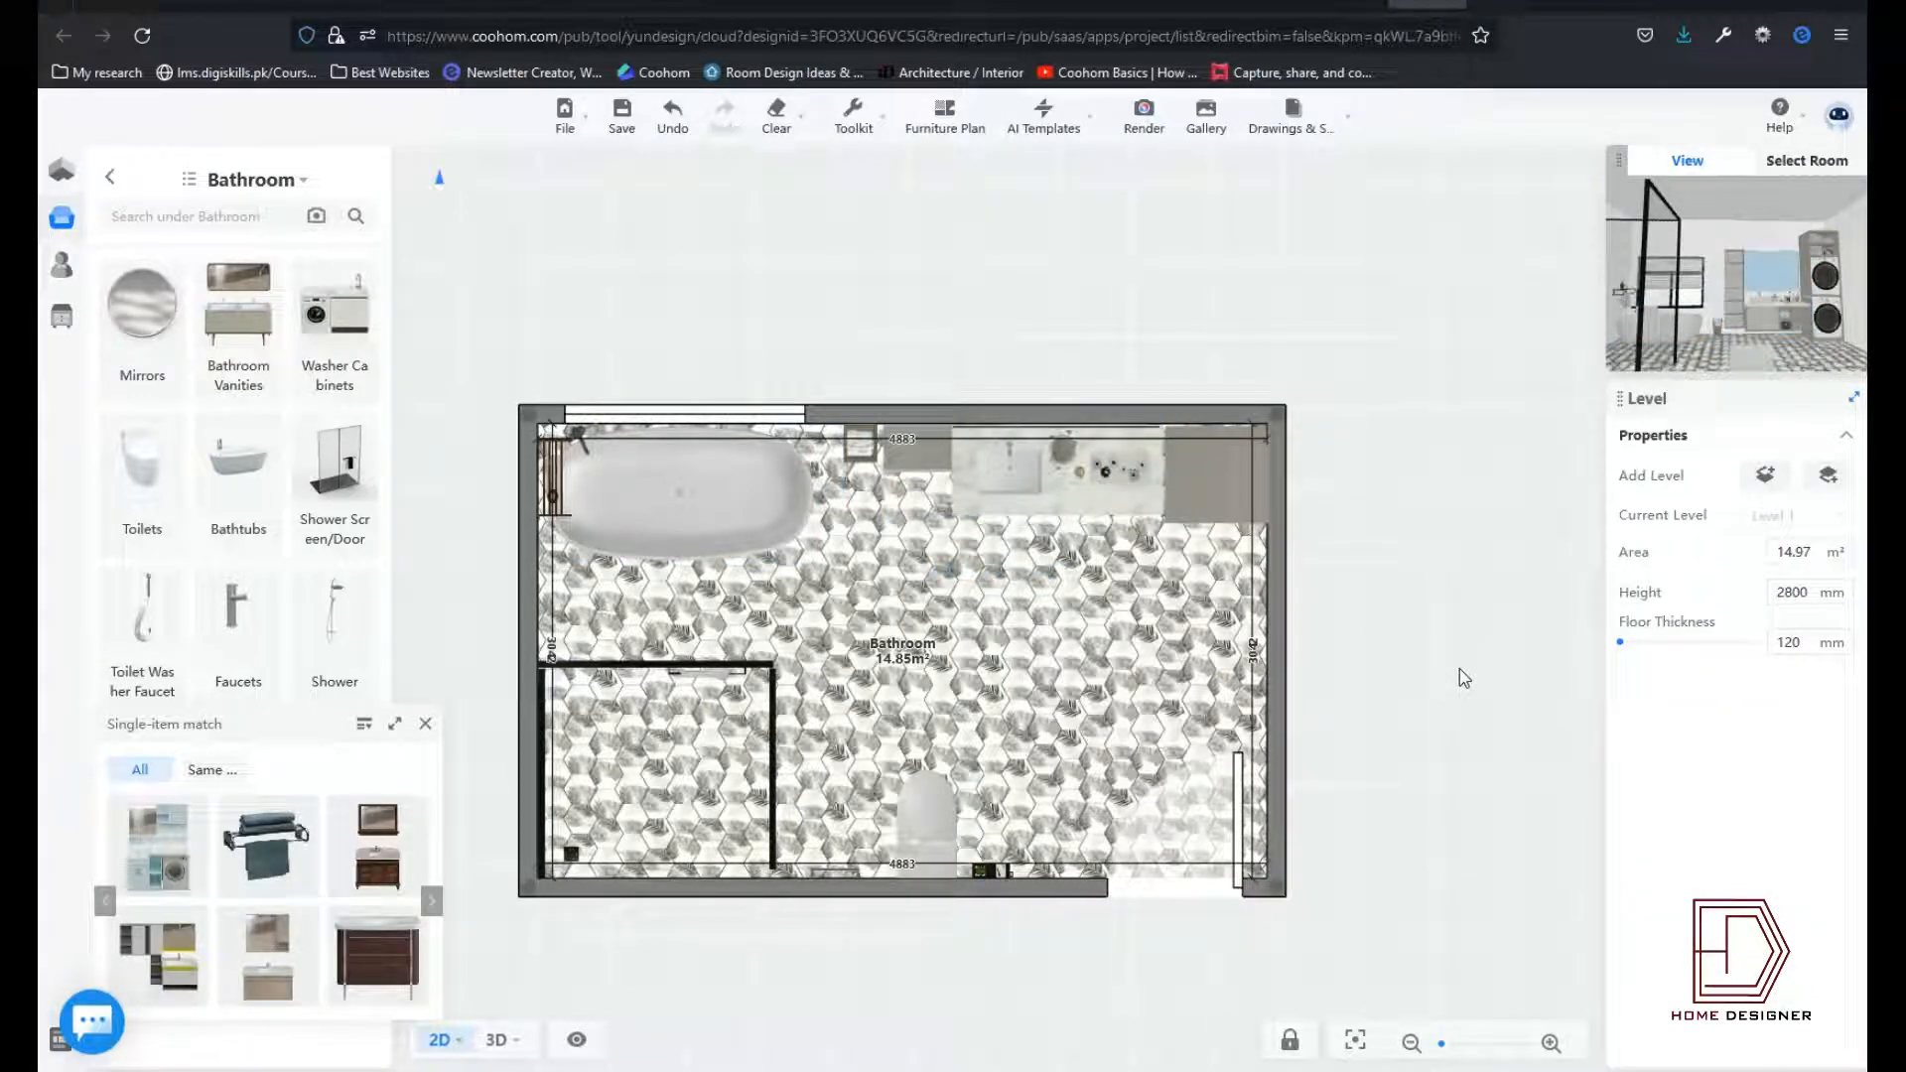
# Step: In the 3D view, raise the Skate Cosmopolitan plate on the short wall by about 1249 mm
pyautogui.click(496, 1039)
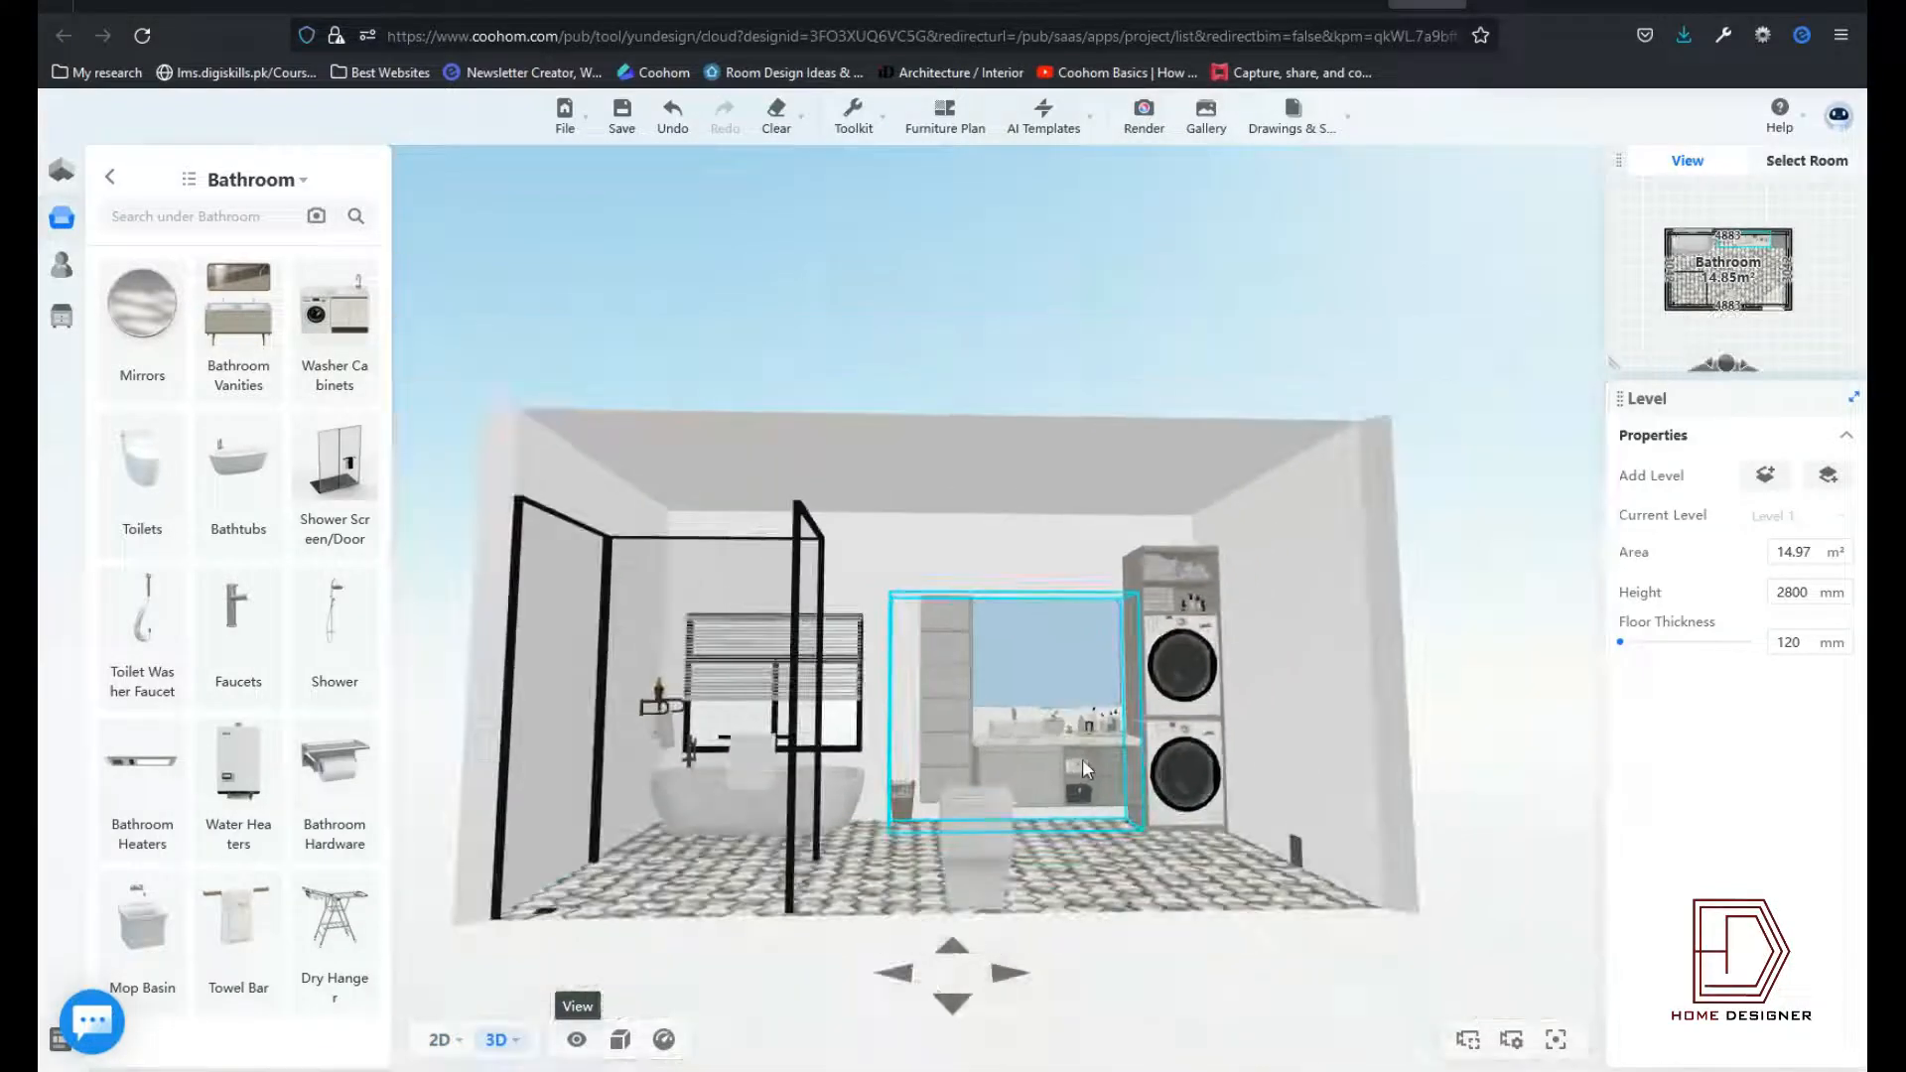
pyautogui.click(1082, 758)
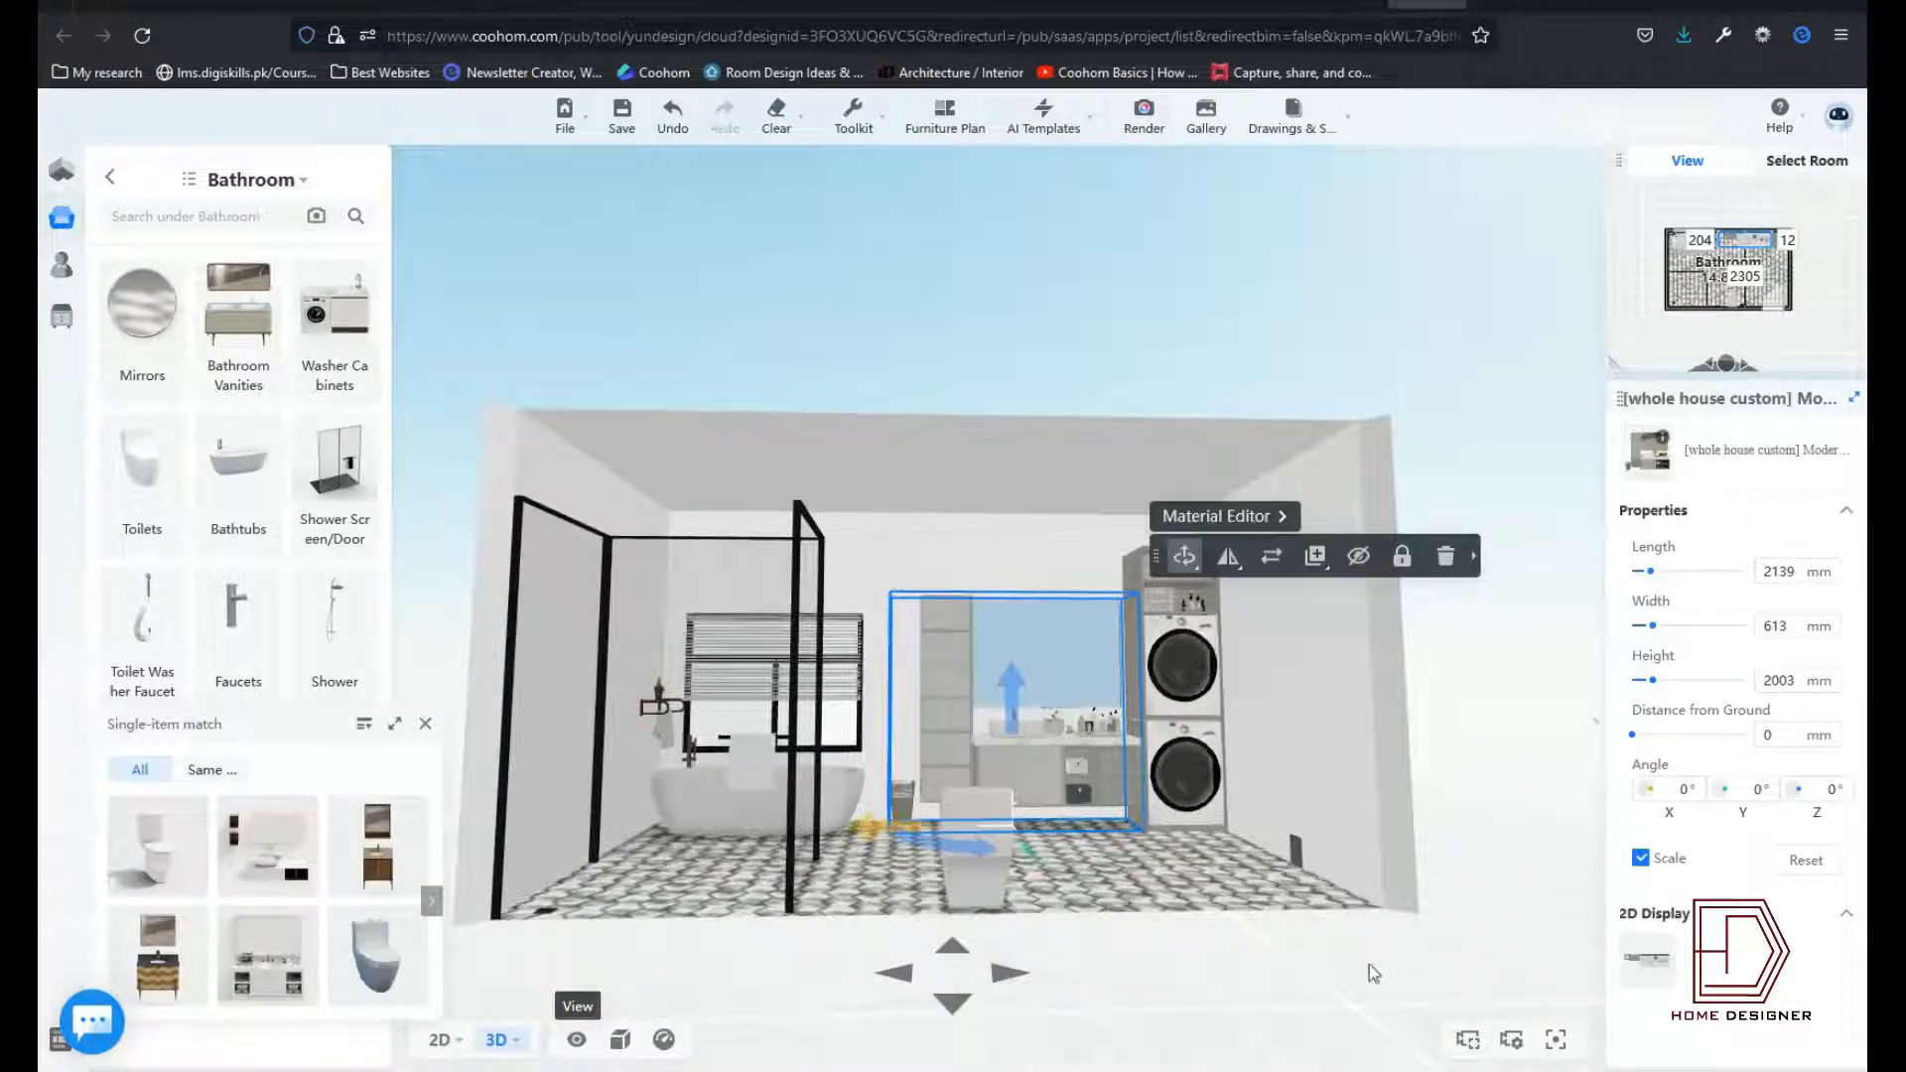
pyautogui.click(1368, 973)
pyautogui.moveTo(1368, 973); pyautogui.dragTo(1455, 672)
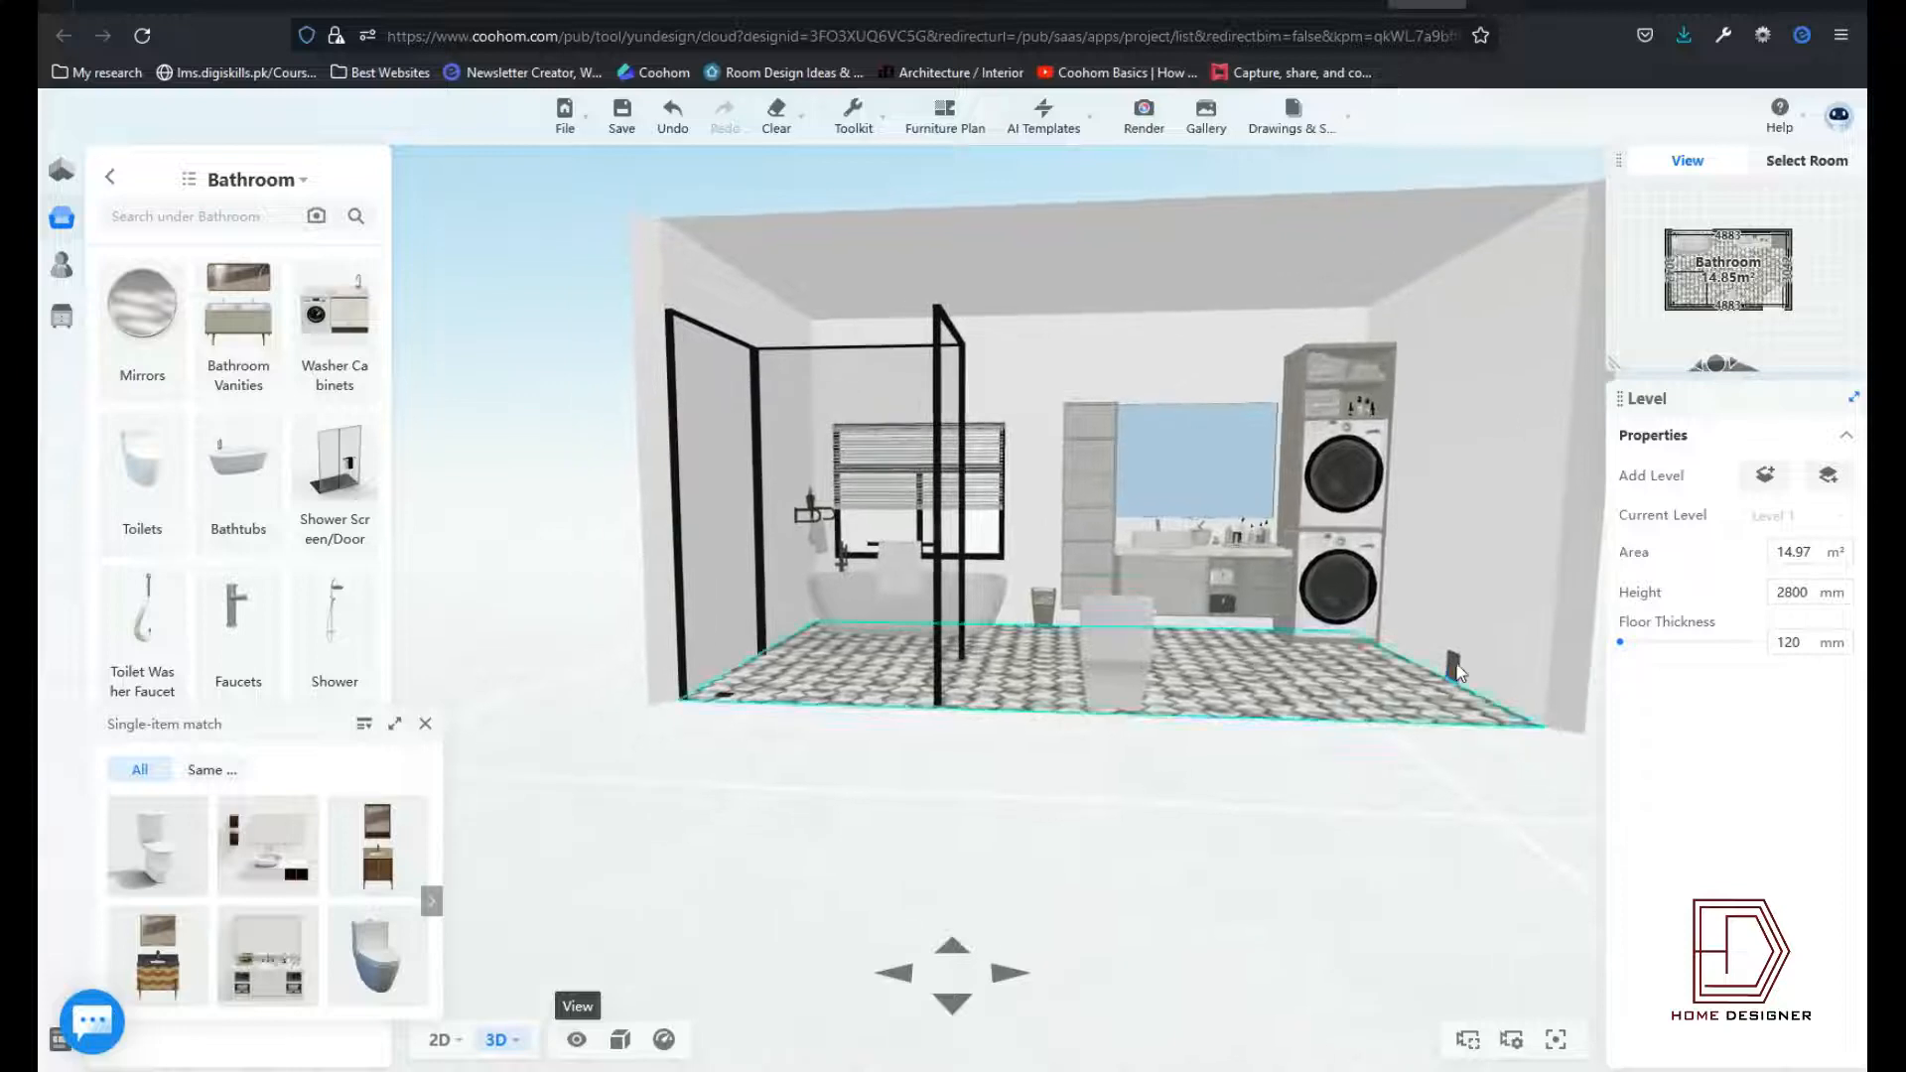
pyautogui.click(1452, 670)
pyautogui.moveTo(1472, 497); pyautogui.dragTo(1519, 400)
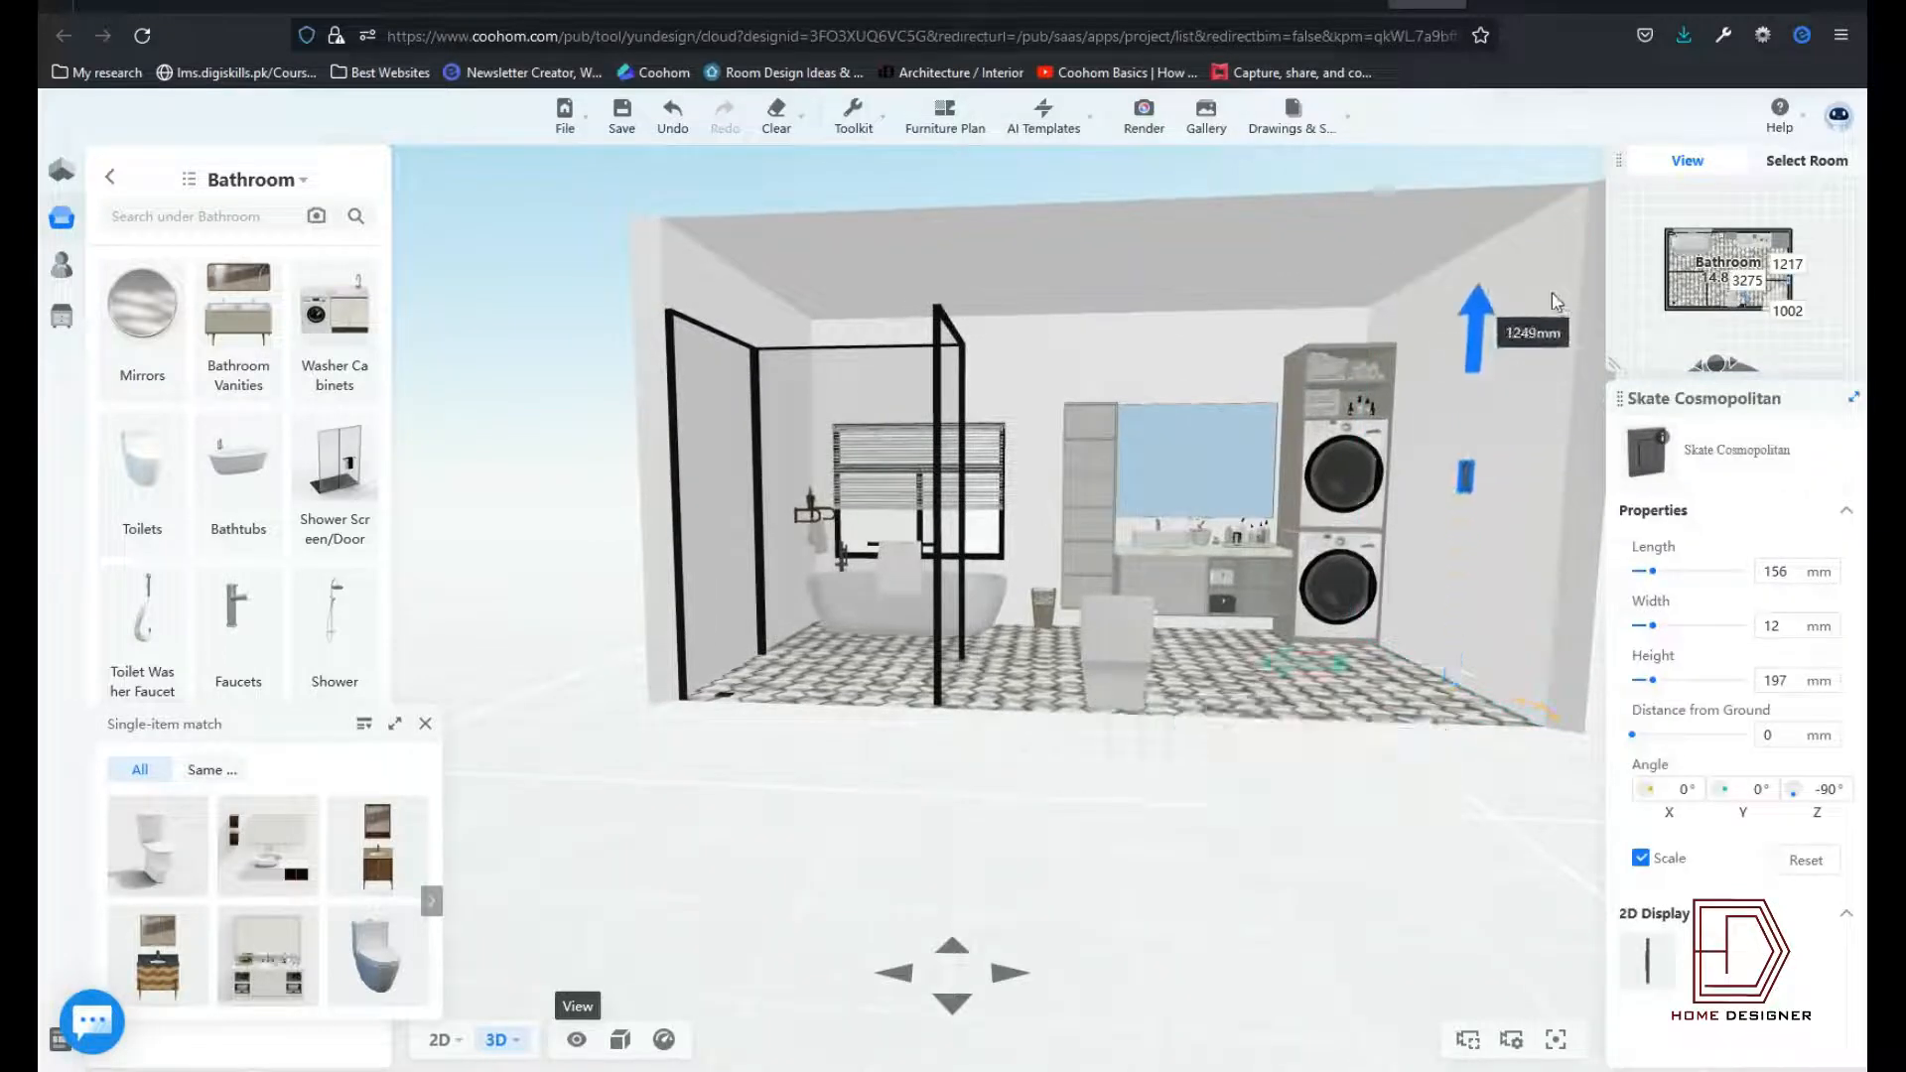
pyautogui.click(1122, 795)
# Step: Return to the 2D plan, search the public library for "parametic ceiling" and browse the ceiling light models
pyautogui.click(439, 1044)
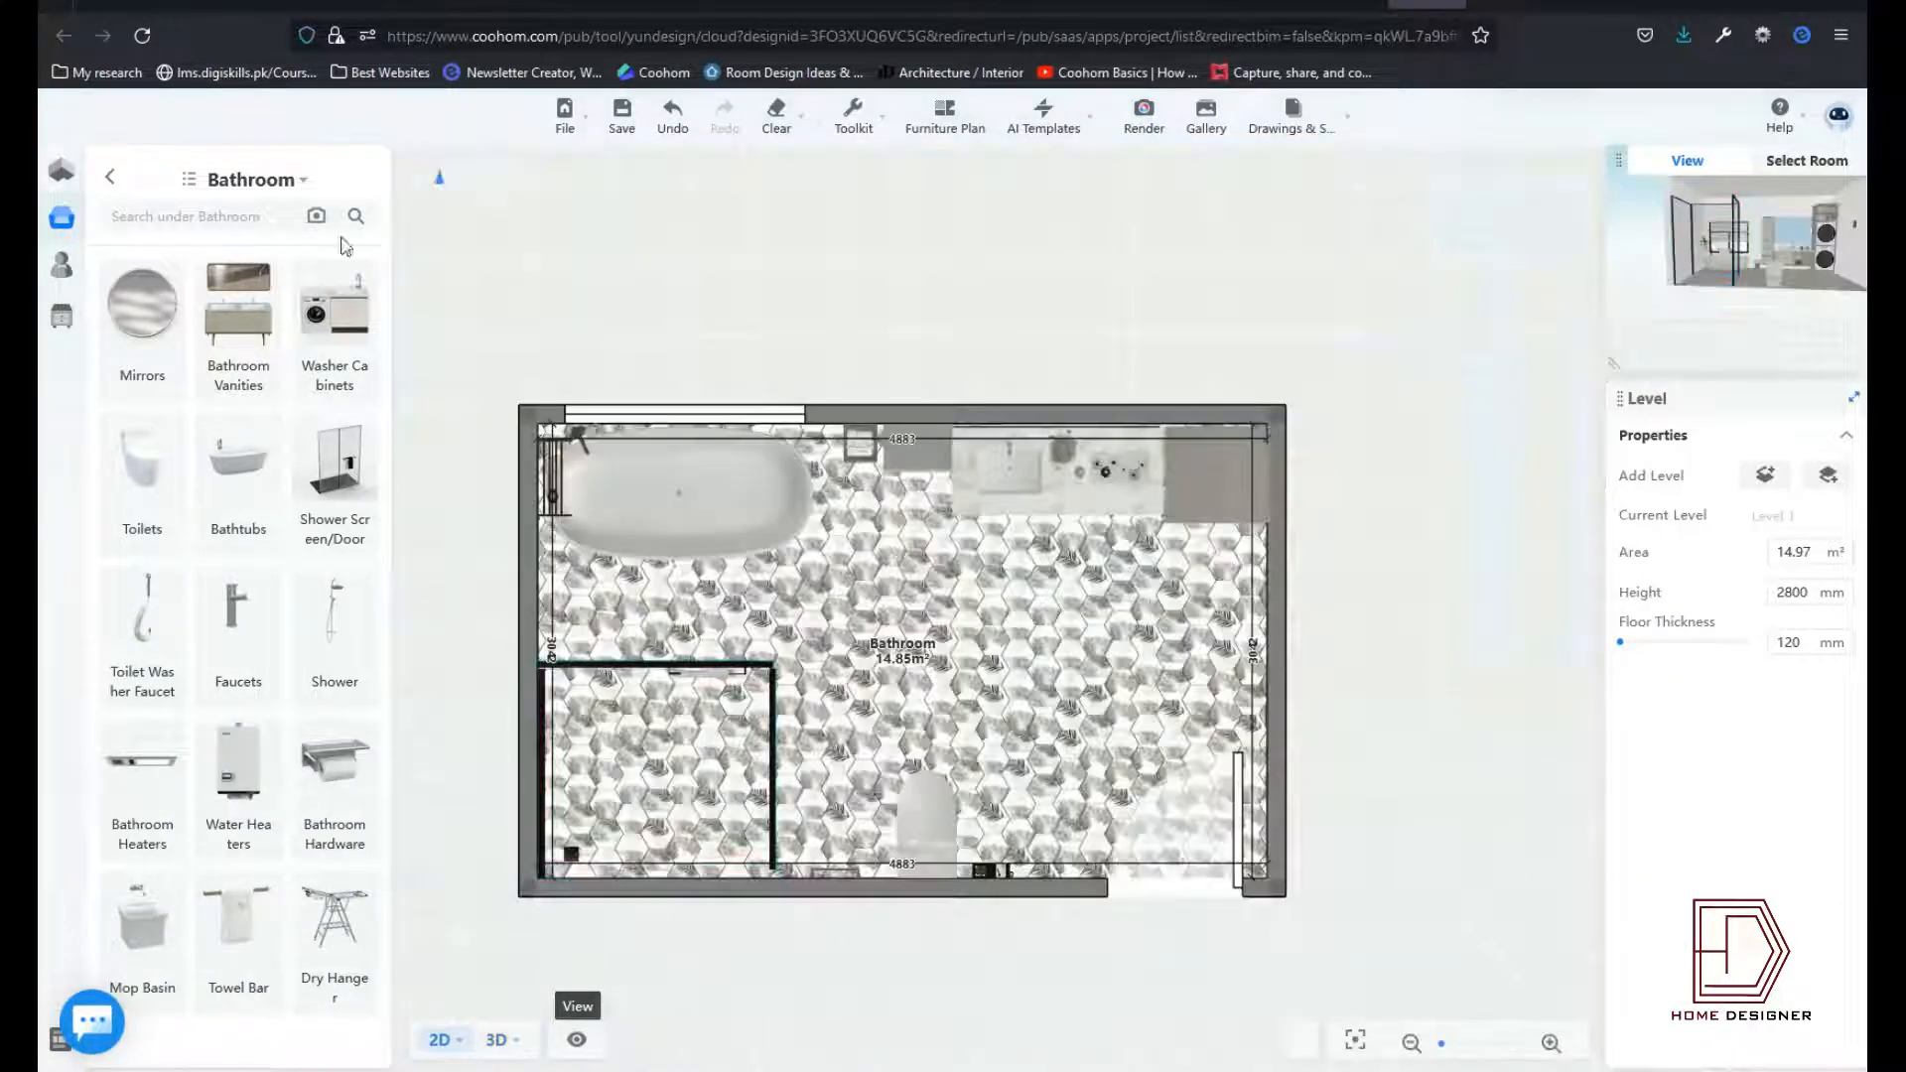
pyautogui.click(74, 220)
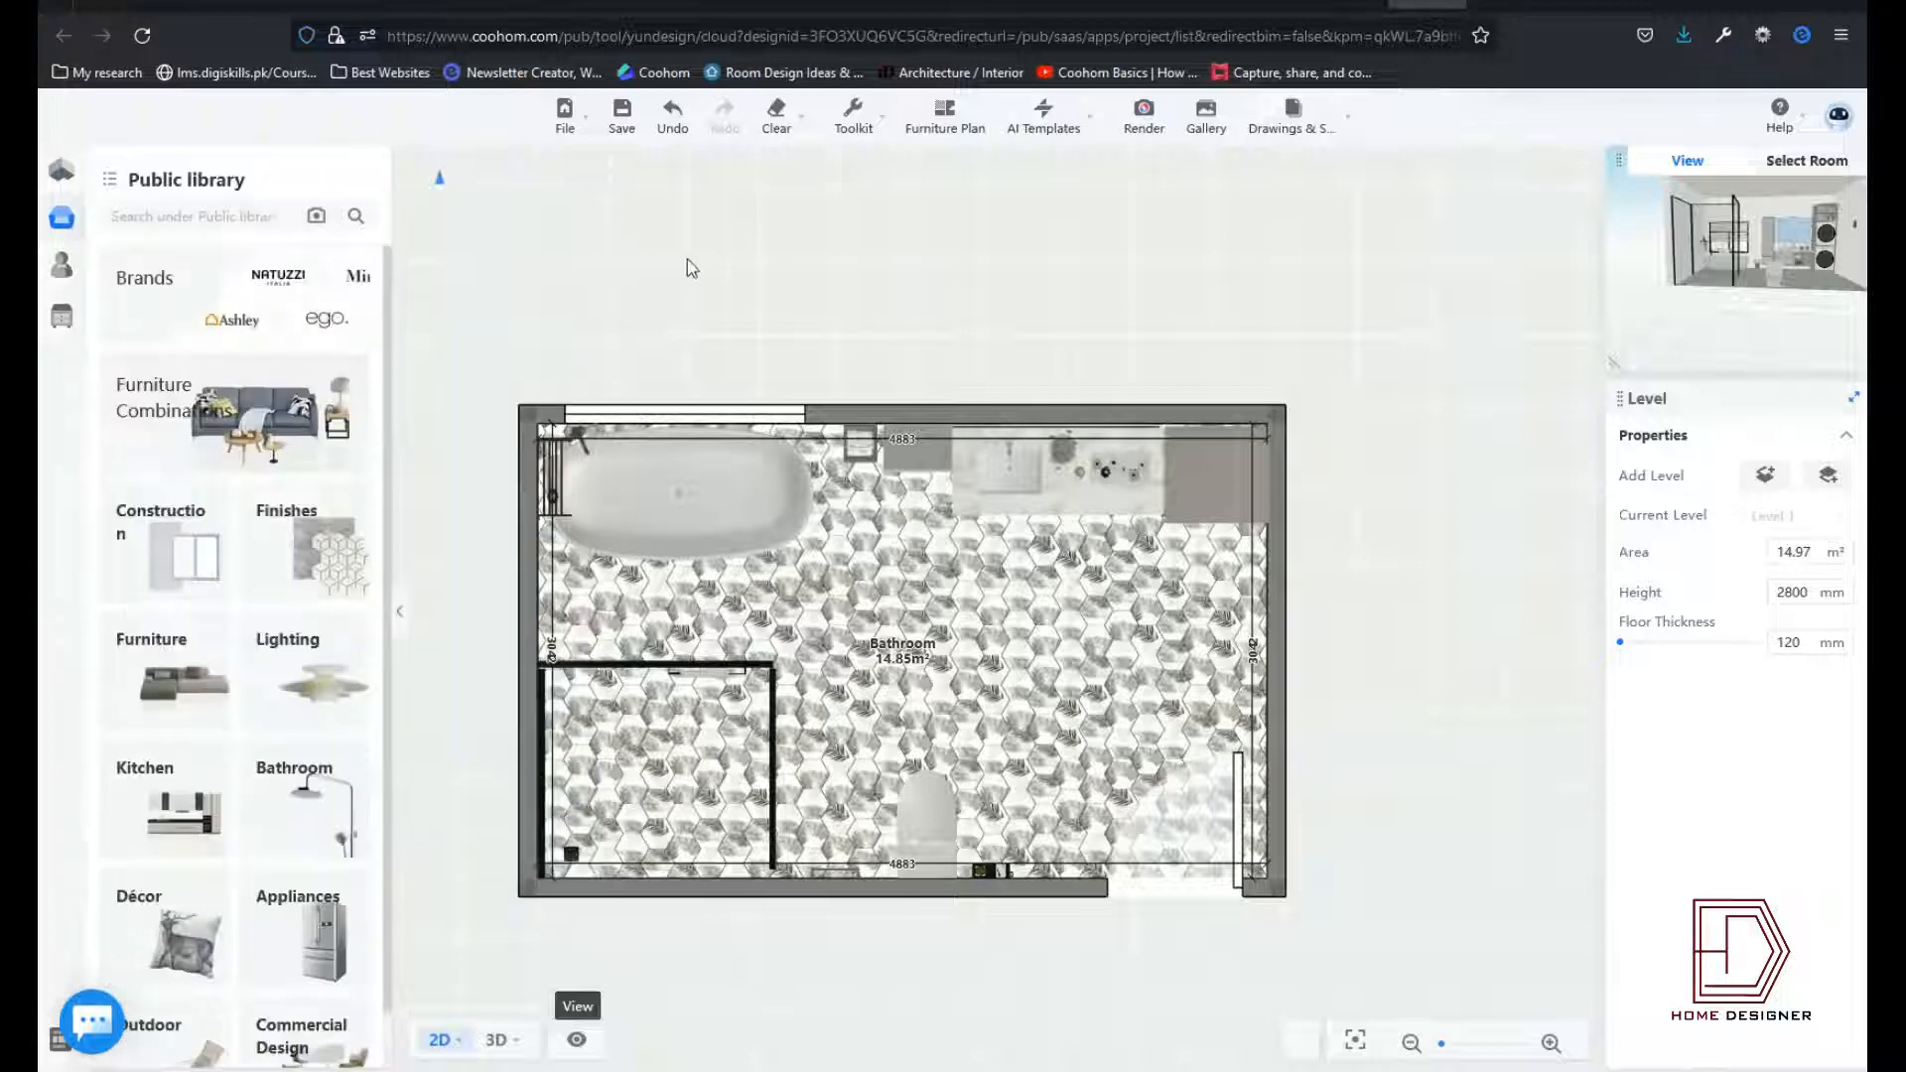
pyautogui.click(240, 216)
pyautogui.write('para')
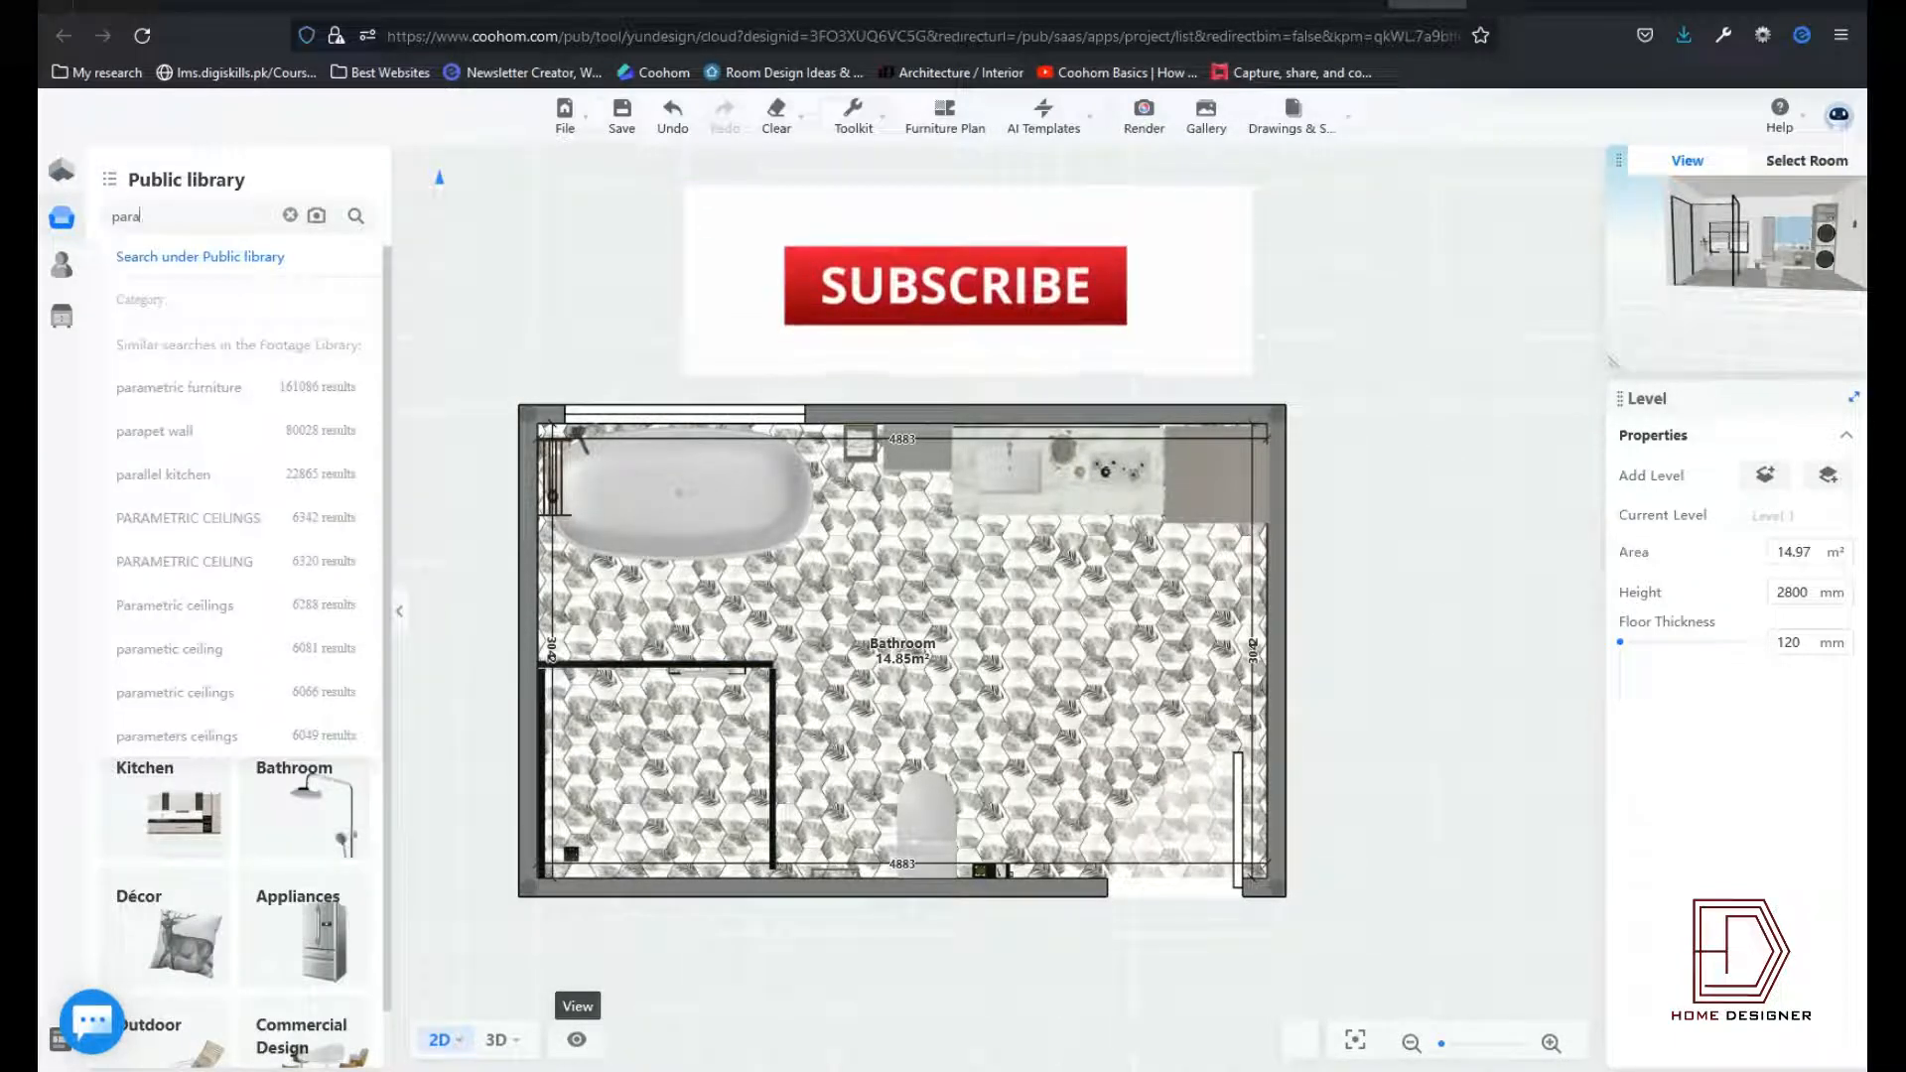
pyautogui.click(147, 629)
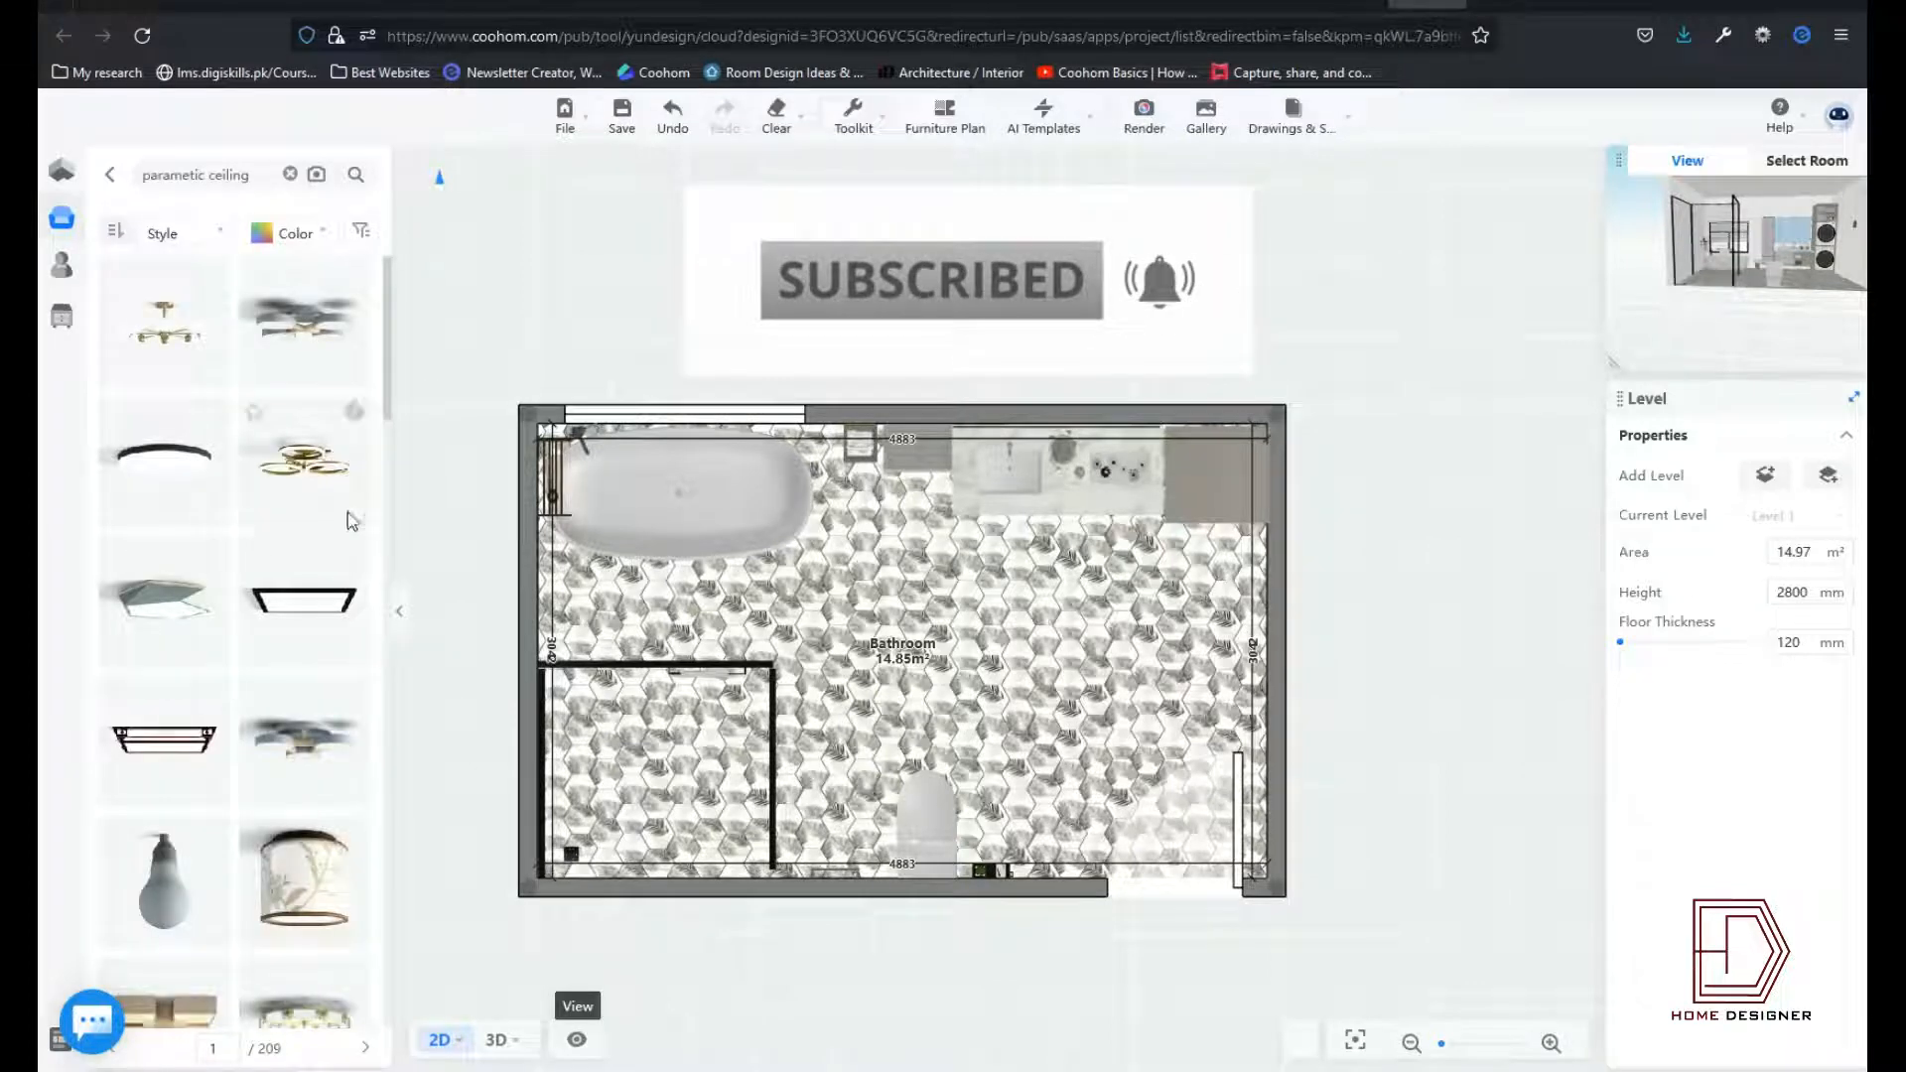
pyautogui.scroll(-5, 259, 766)
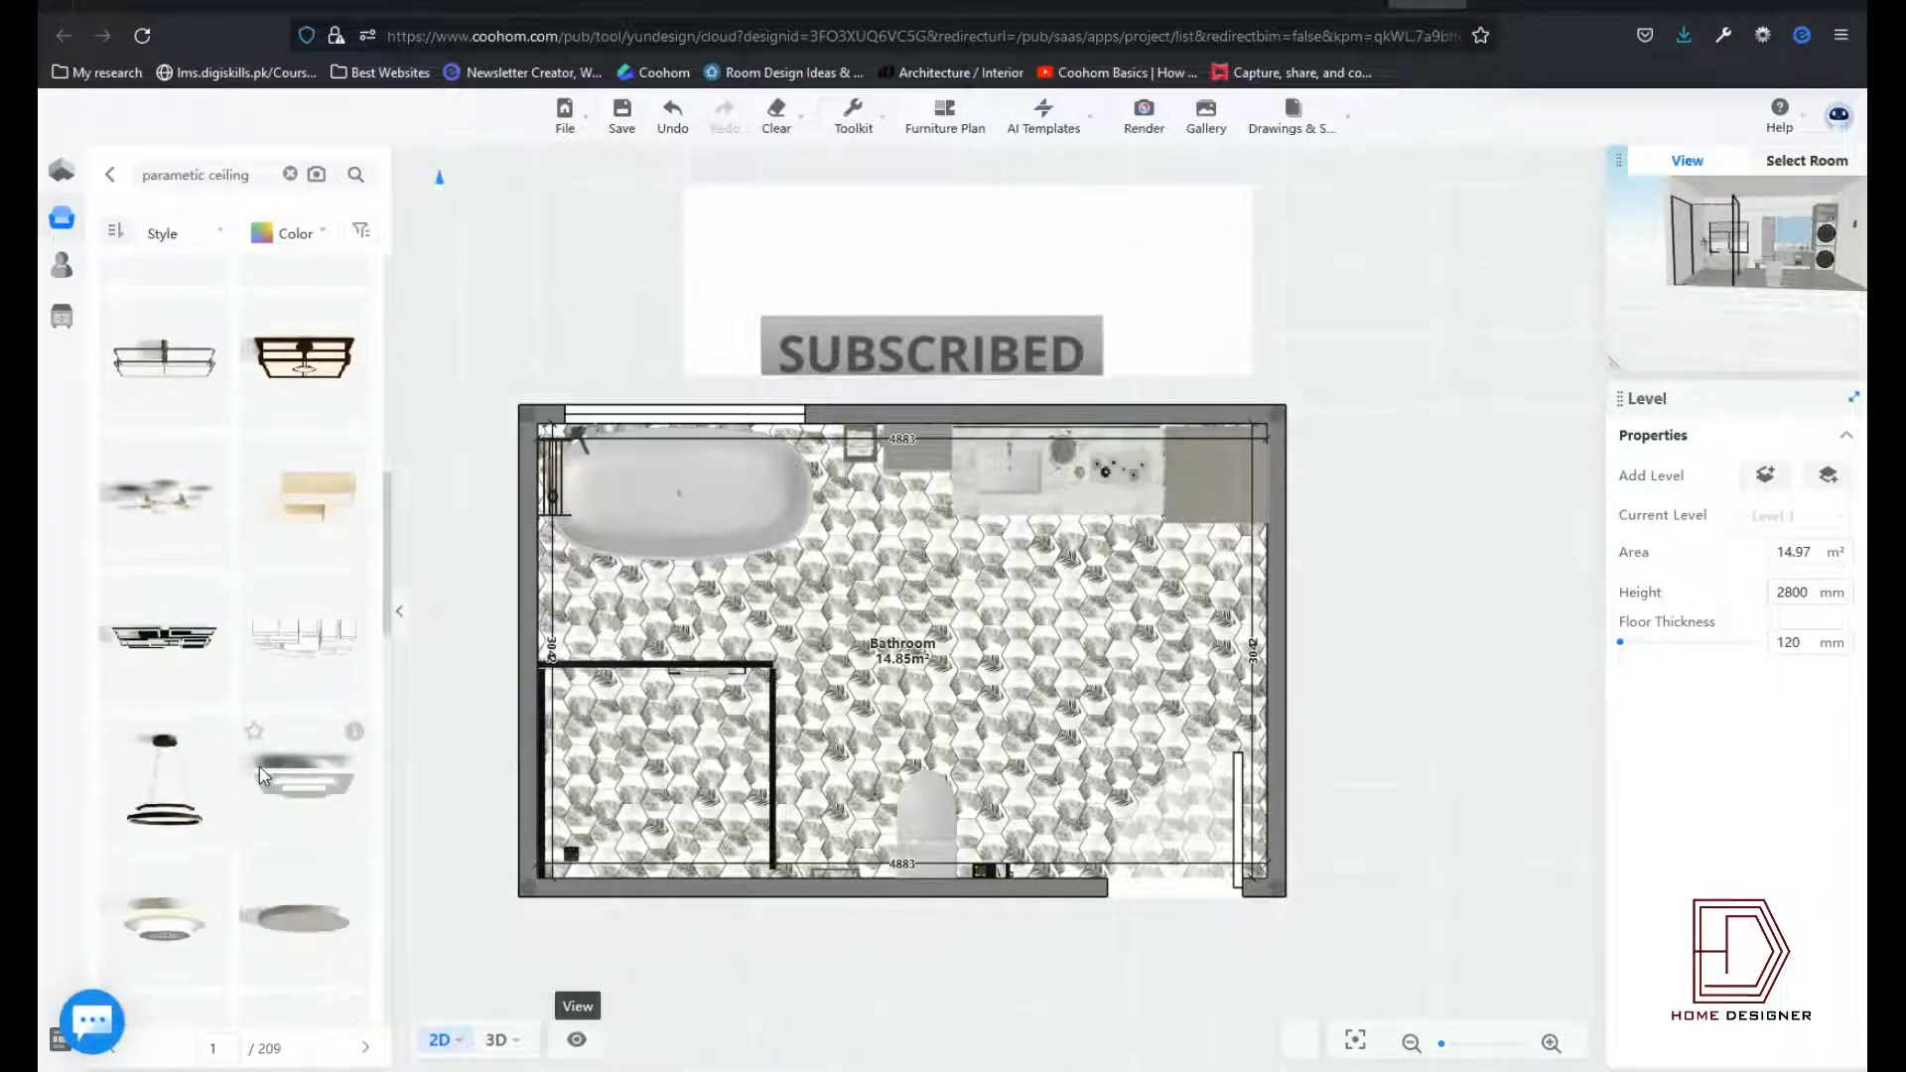
pyautogui.scroll(-6, 259, 765)
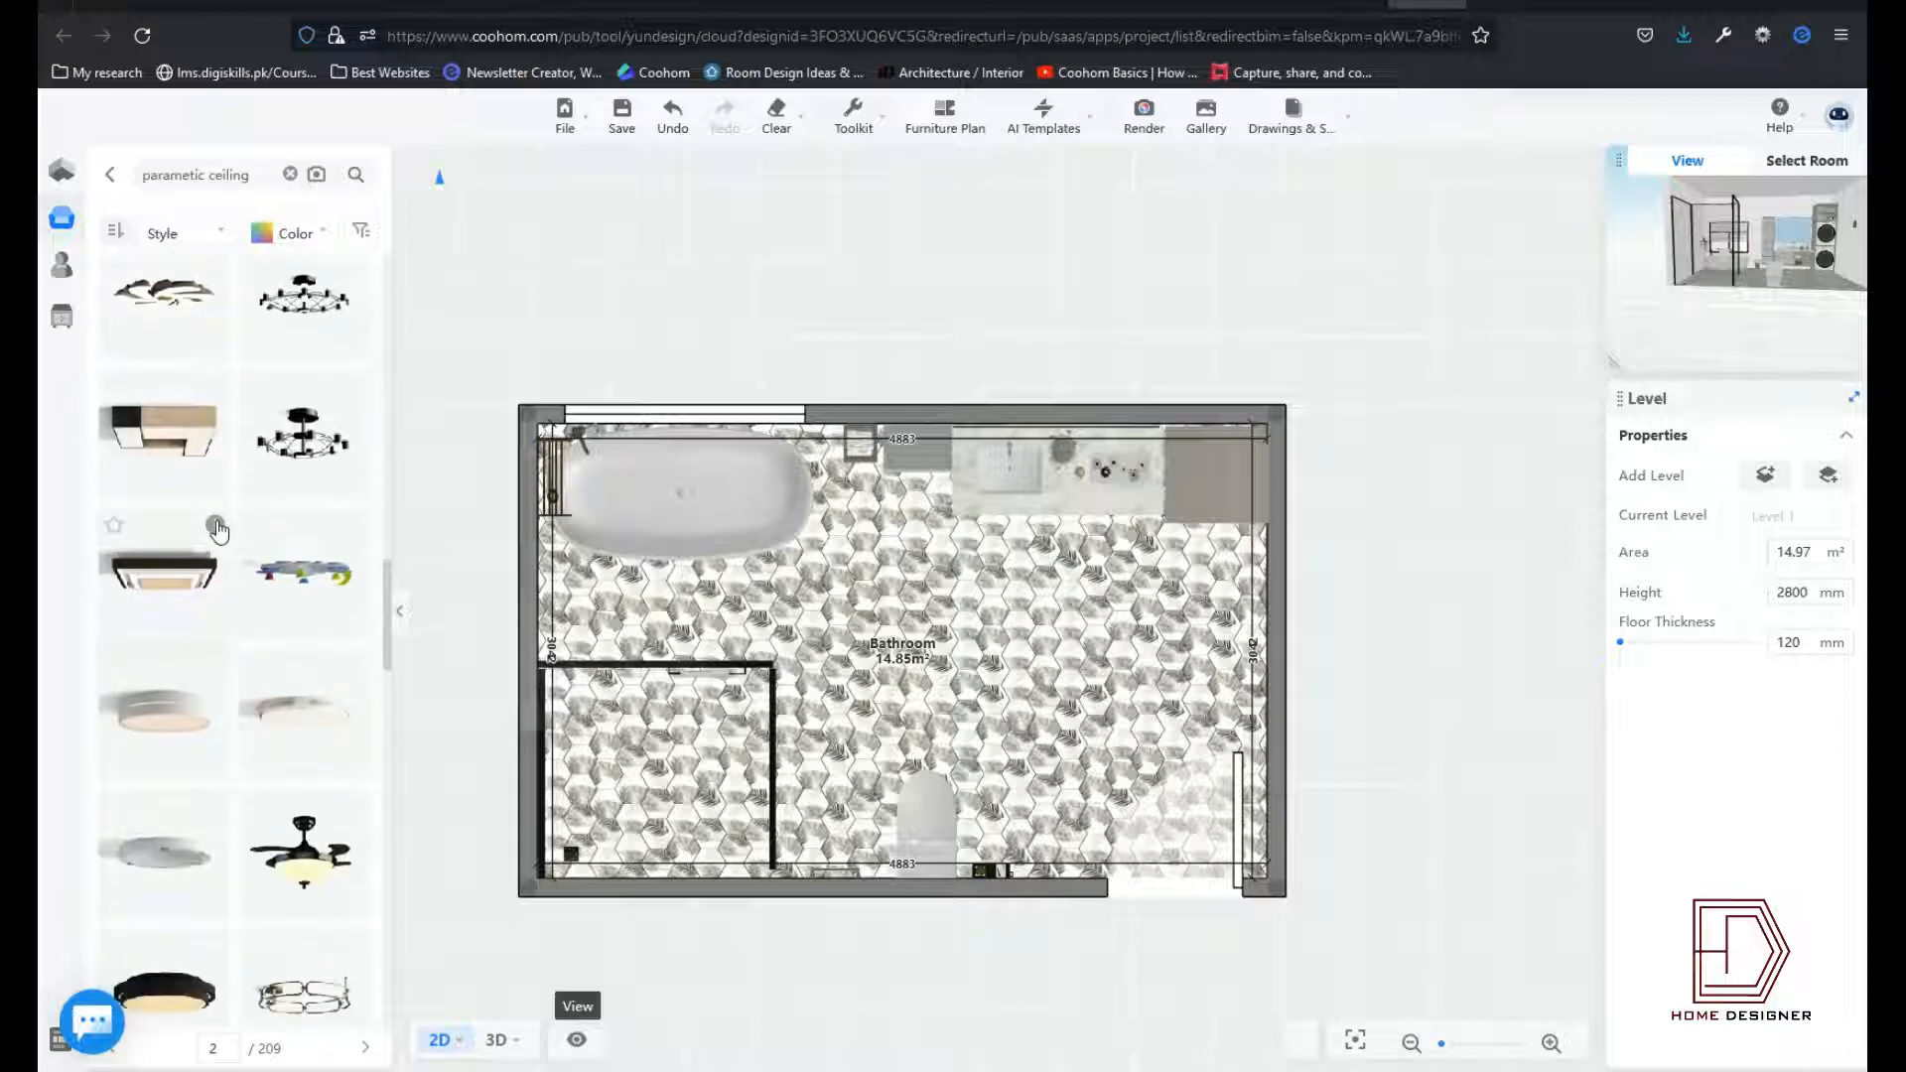
pyautogui.scroll(-4, 196, 765)
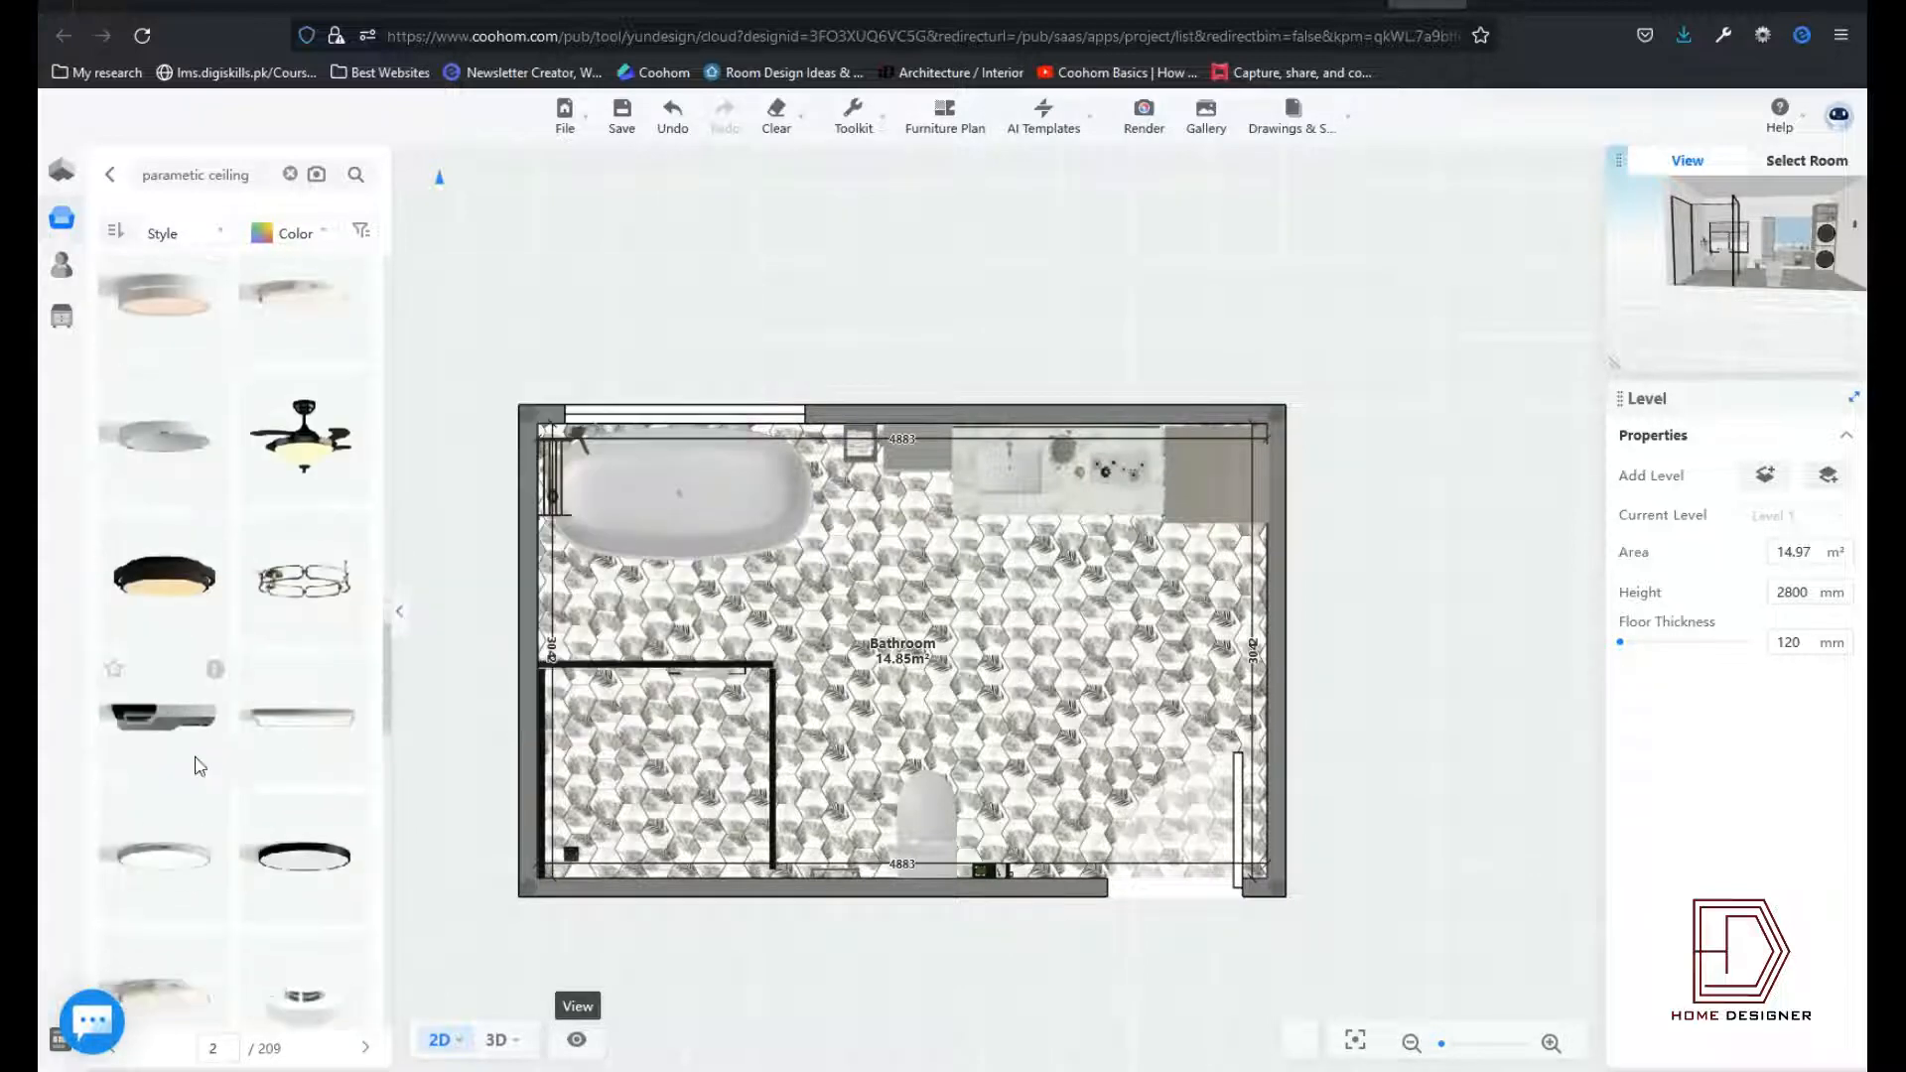
pyautogui.scroll(10, 196, 765)
# Step: Place the petal-shaped ceiling light, 579 x 517 x 53 mm, on the ceiling above the bathtub
pyautogui.moveTo(215, 660)
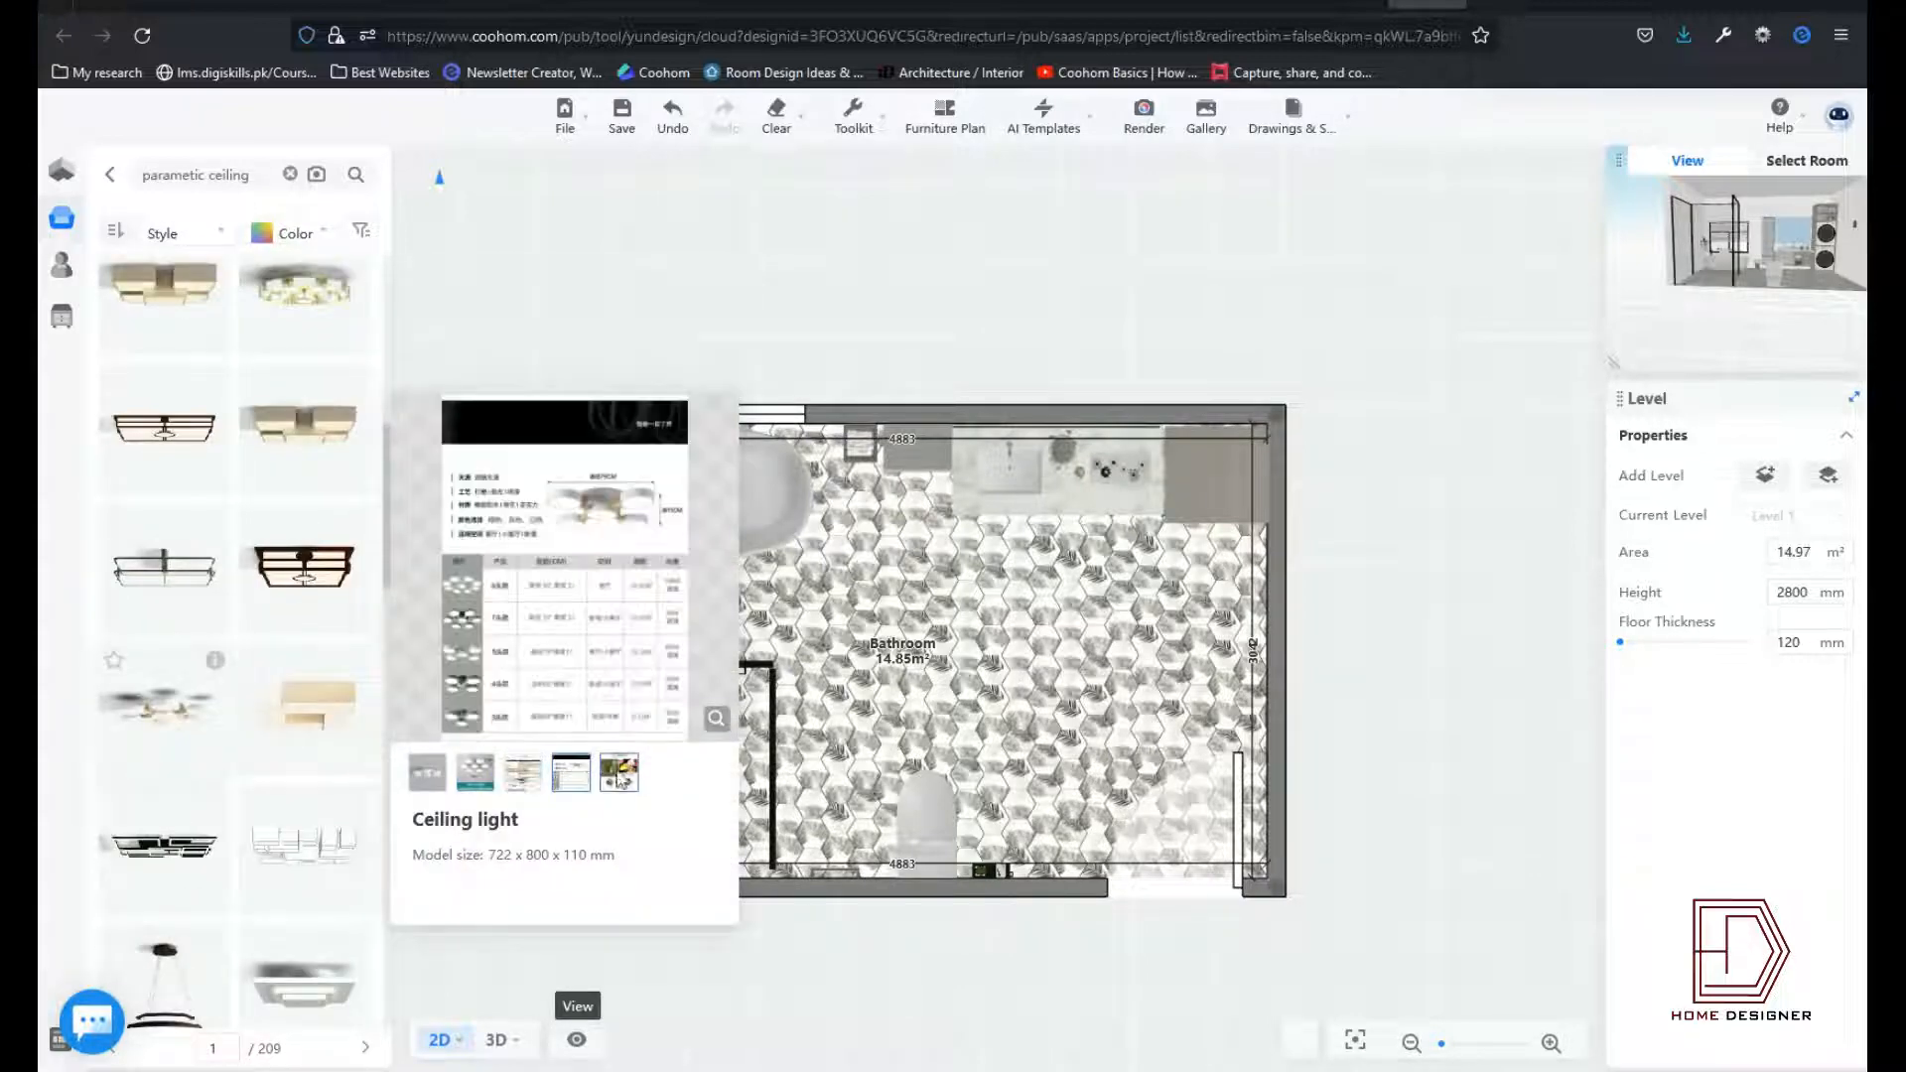
pyautogui.scroll(-2, 270, 816)
pyautogui.scroll(-6, 270, 807)
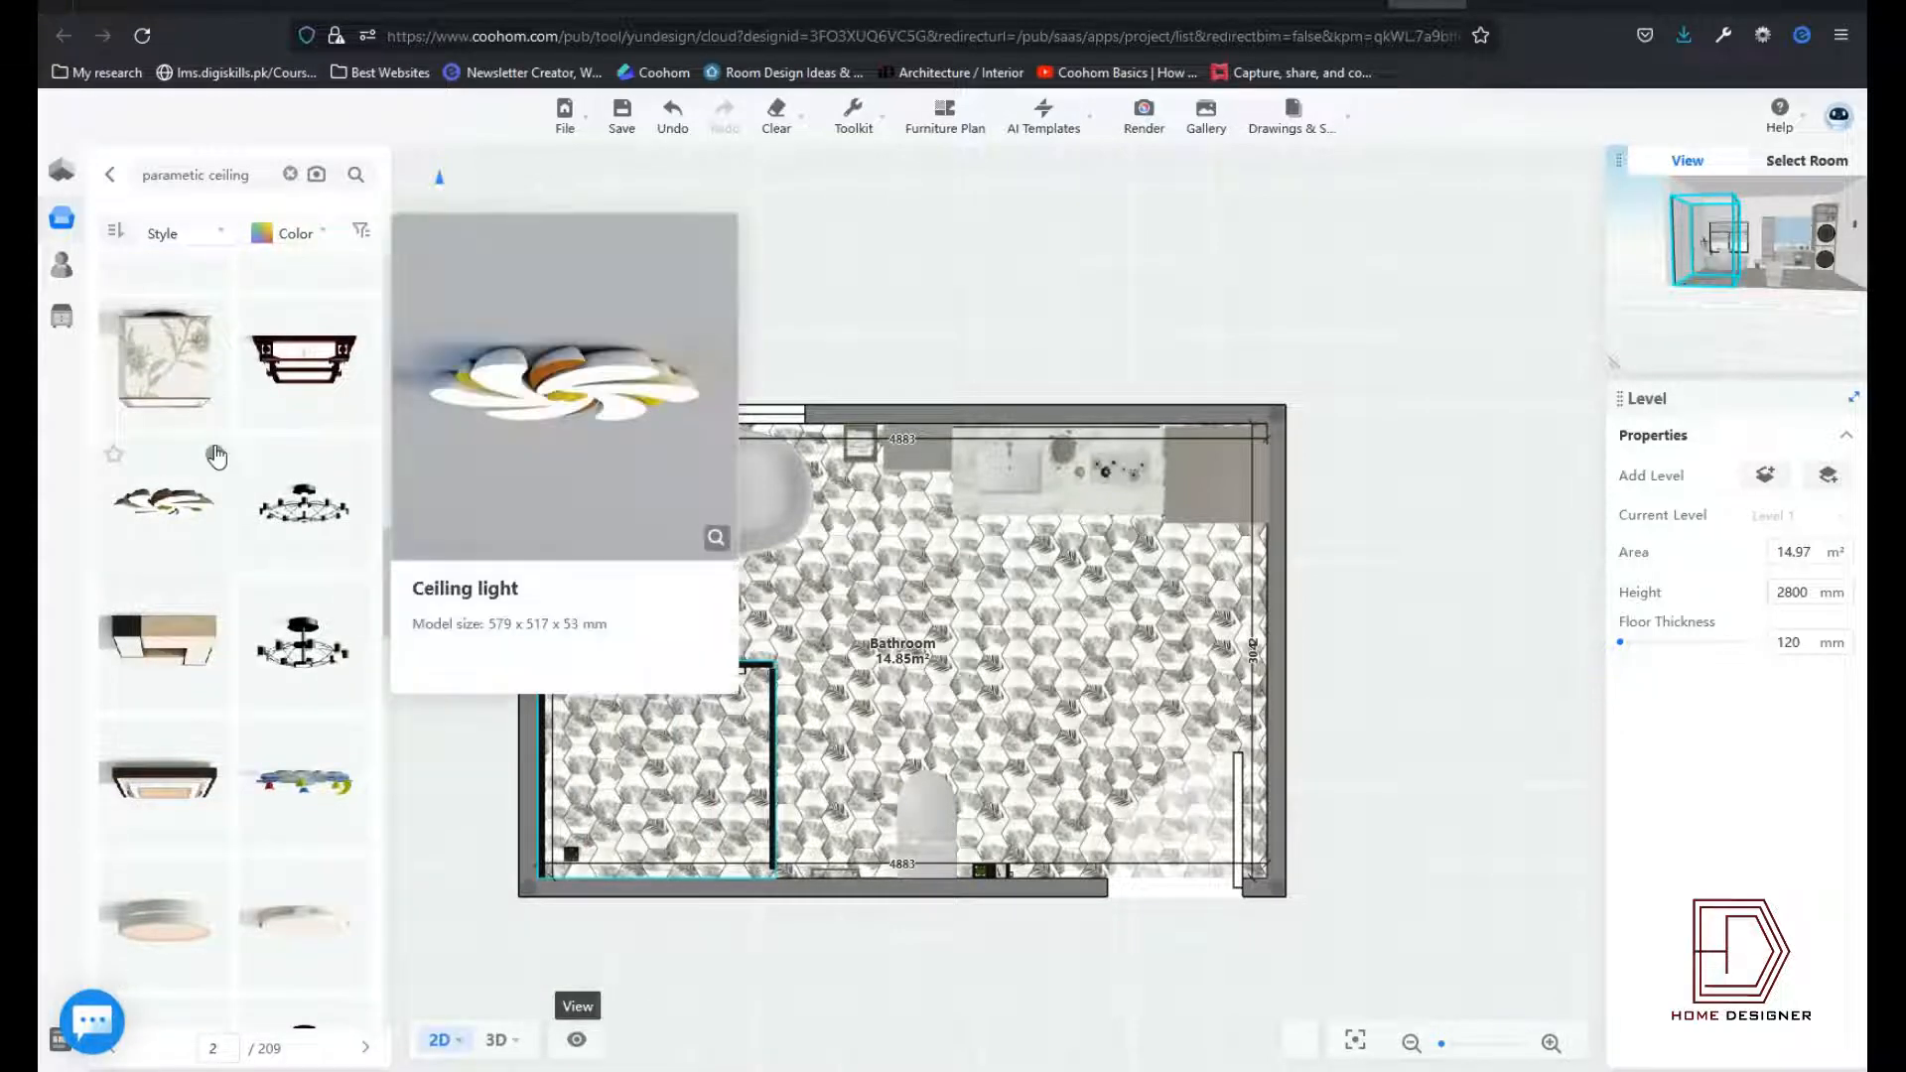
pyautogui.moveTo(188, 496); pyautogui.dragTo(673, 509)
pyautogui.click(603, 292)
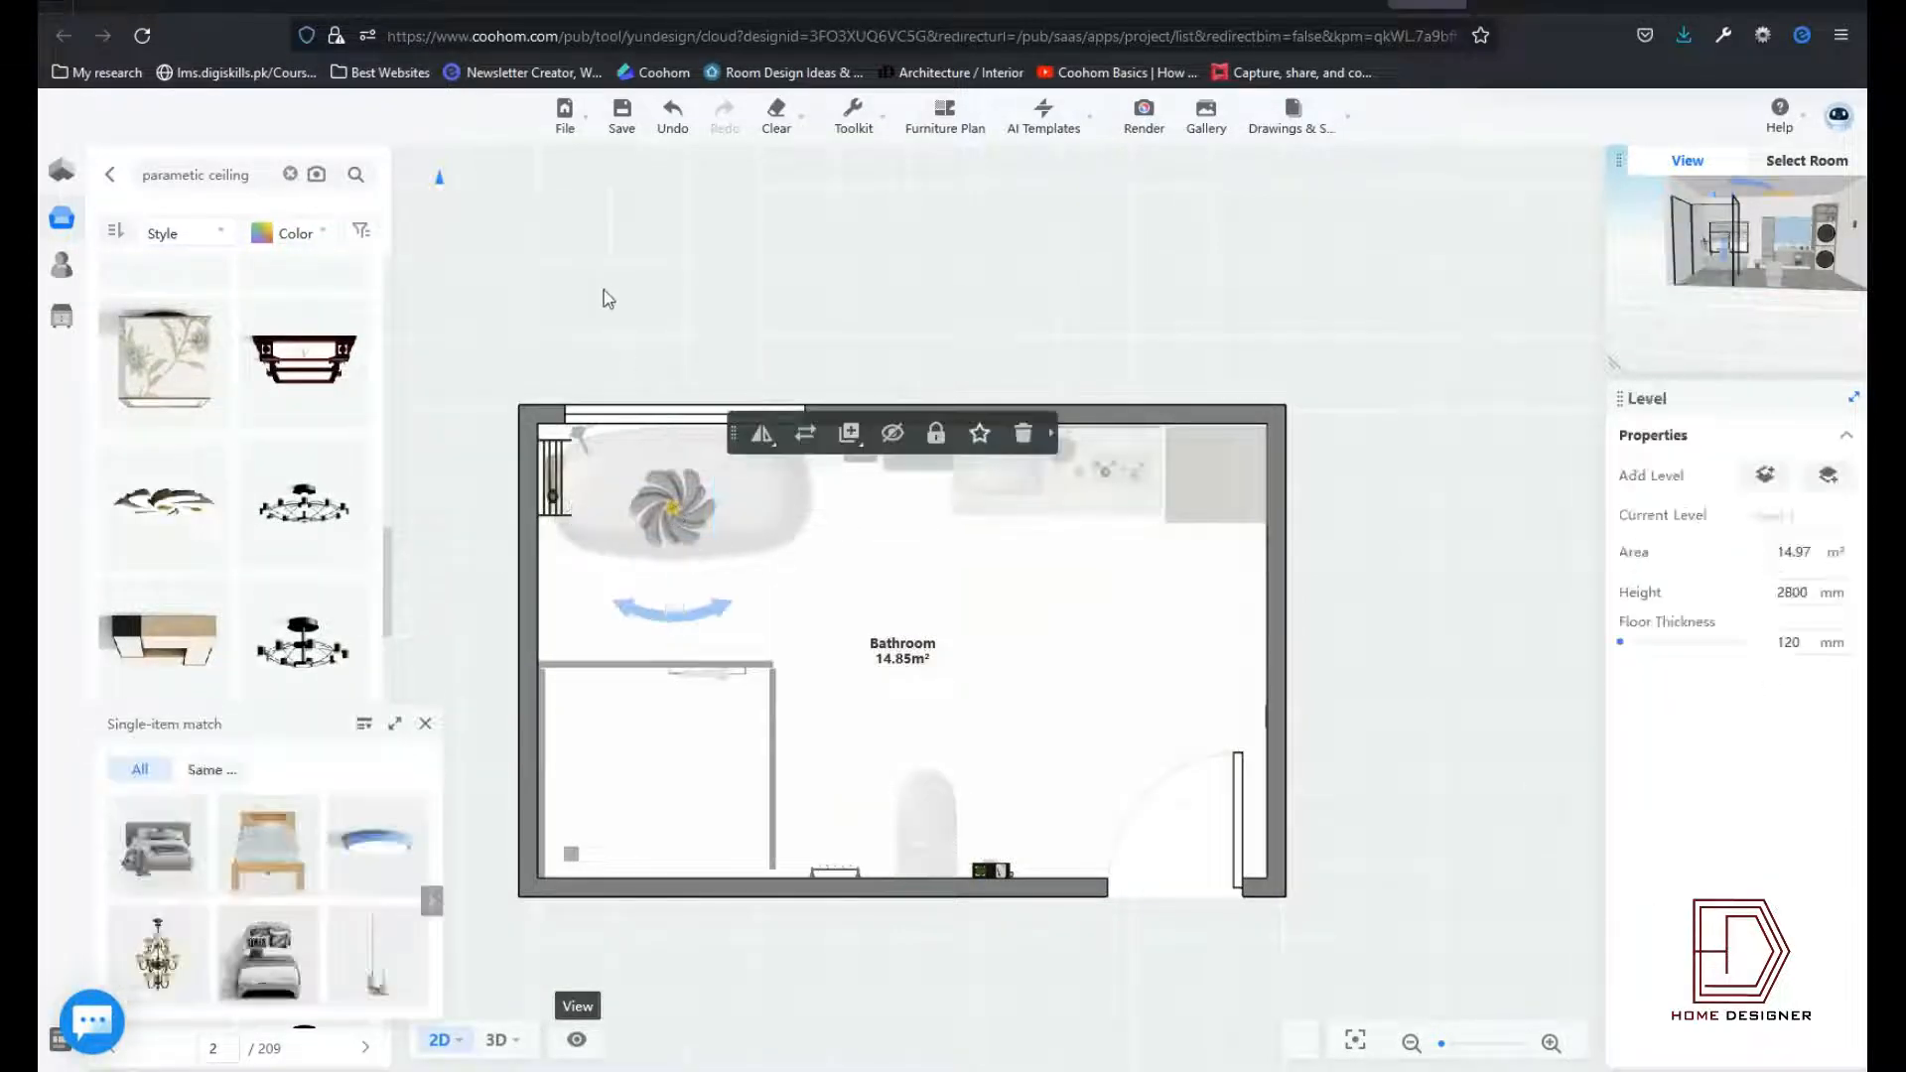
# Step: Place two parallel LED track lights from the Lighting library over the shower enclosure, about 893 mm apart
pyautogui.click(109, 175)
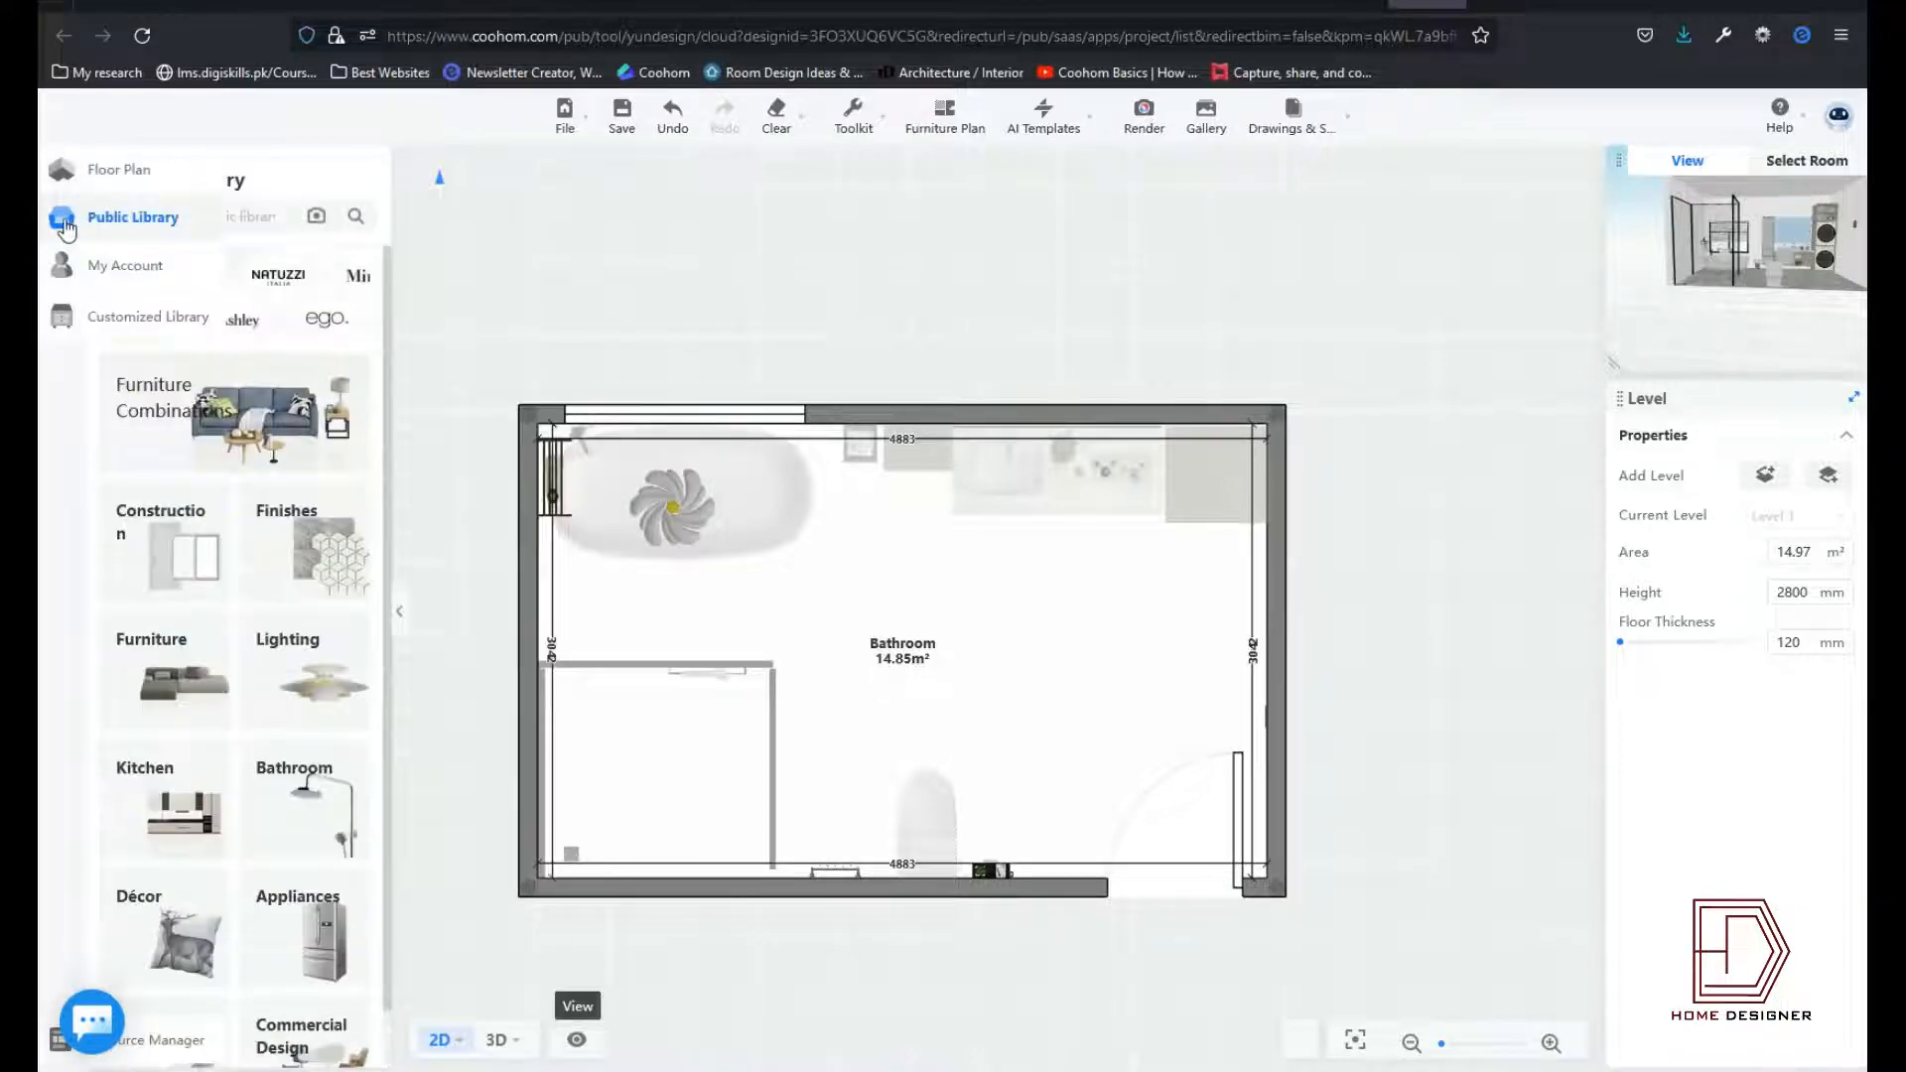
pyautogui.click(308, 635)
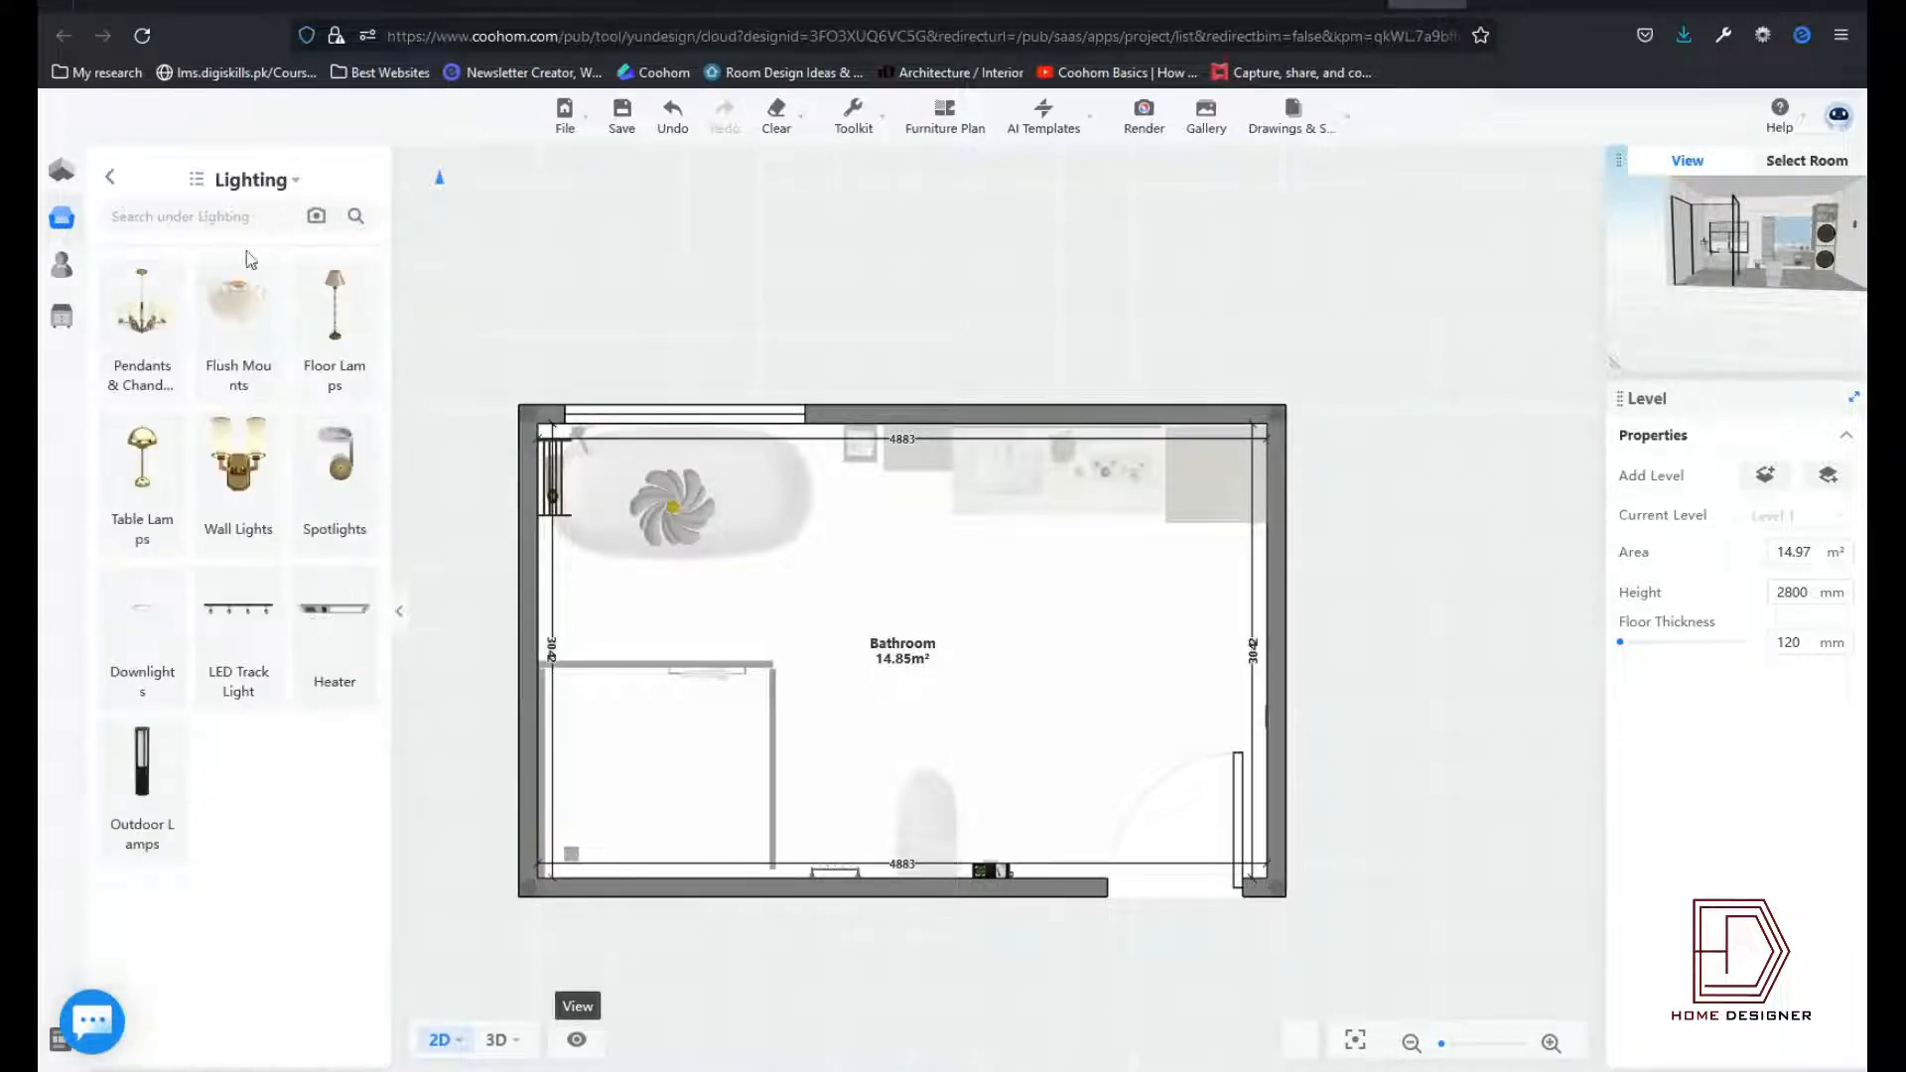
pyautogui.click(232, 649)
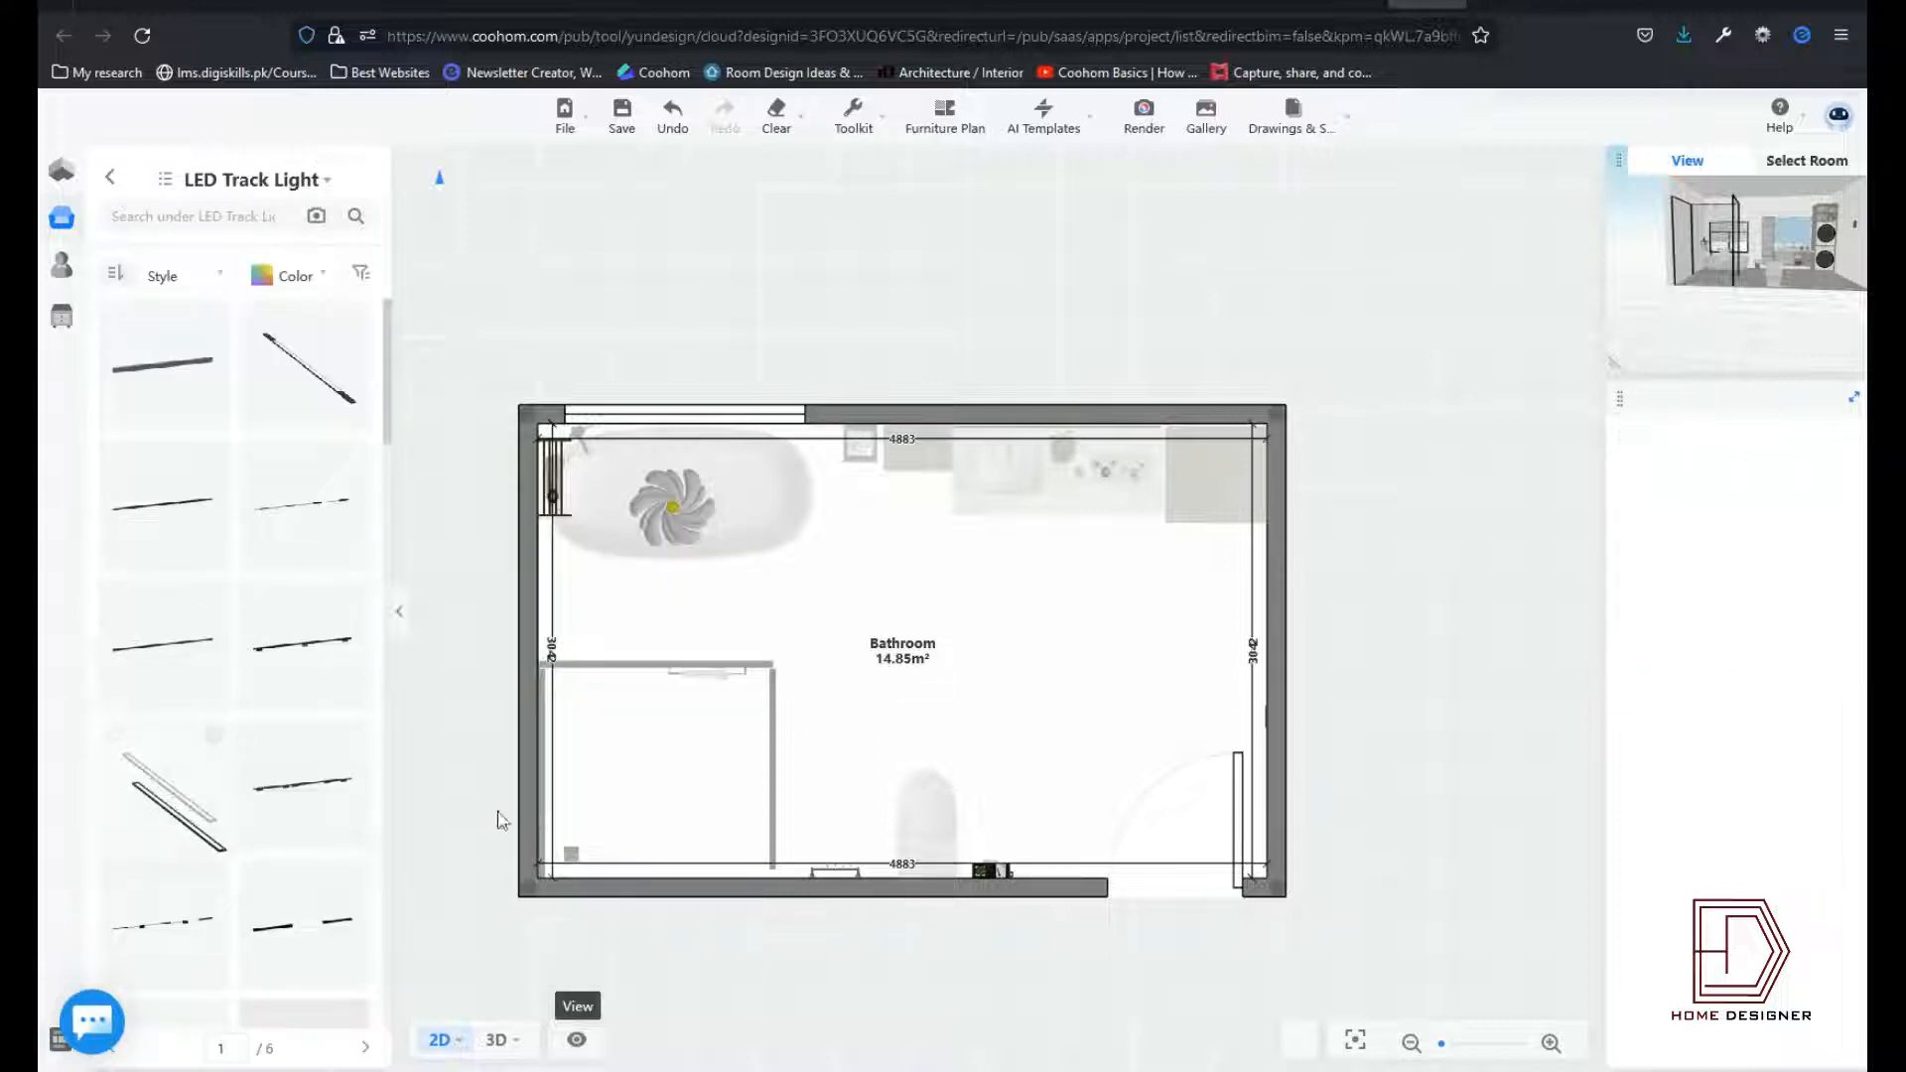
pyautogui.moveTo(502, 819); pyautogui.dragTo(632, 784)
pyautogui.click(602, 784)
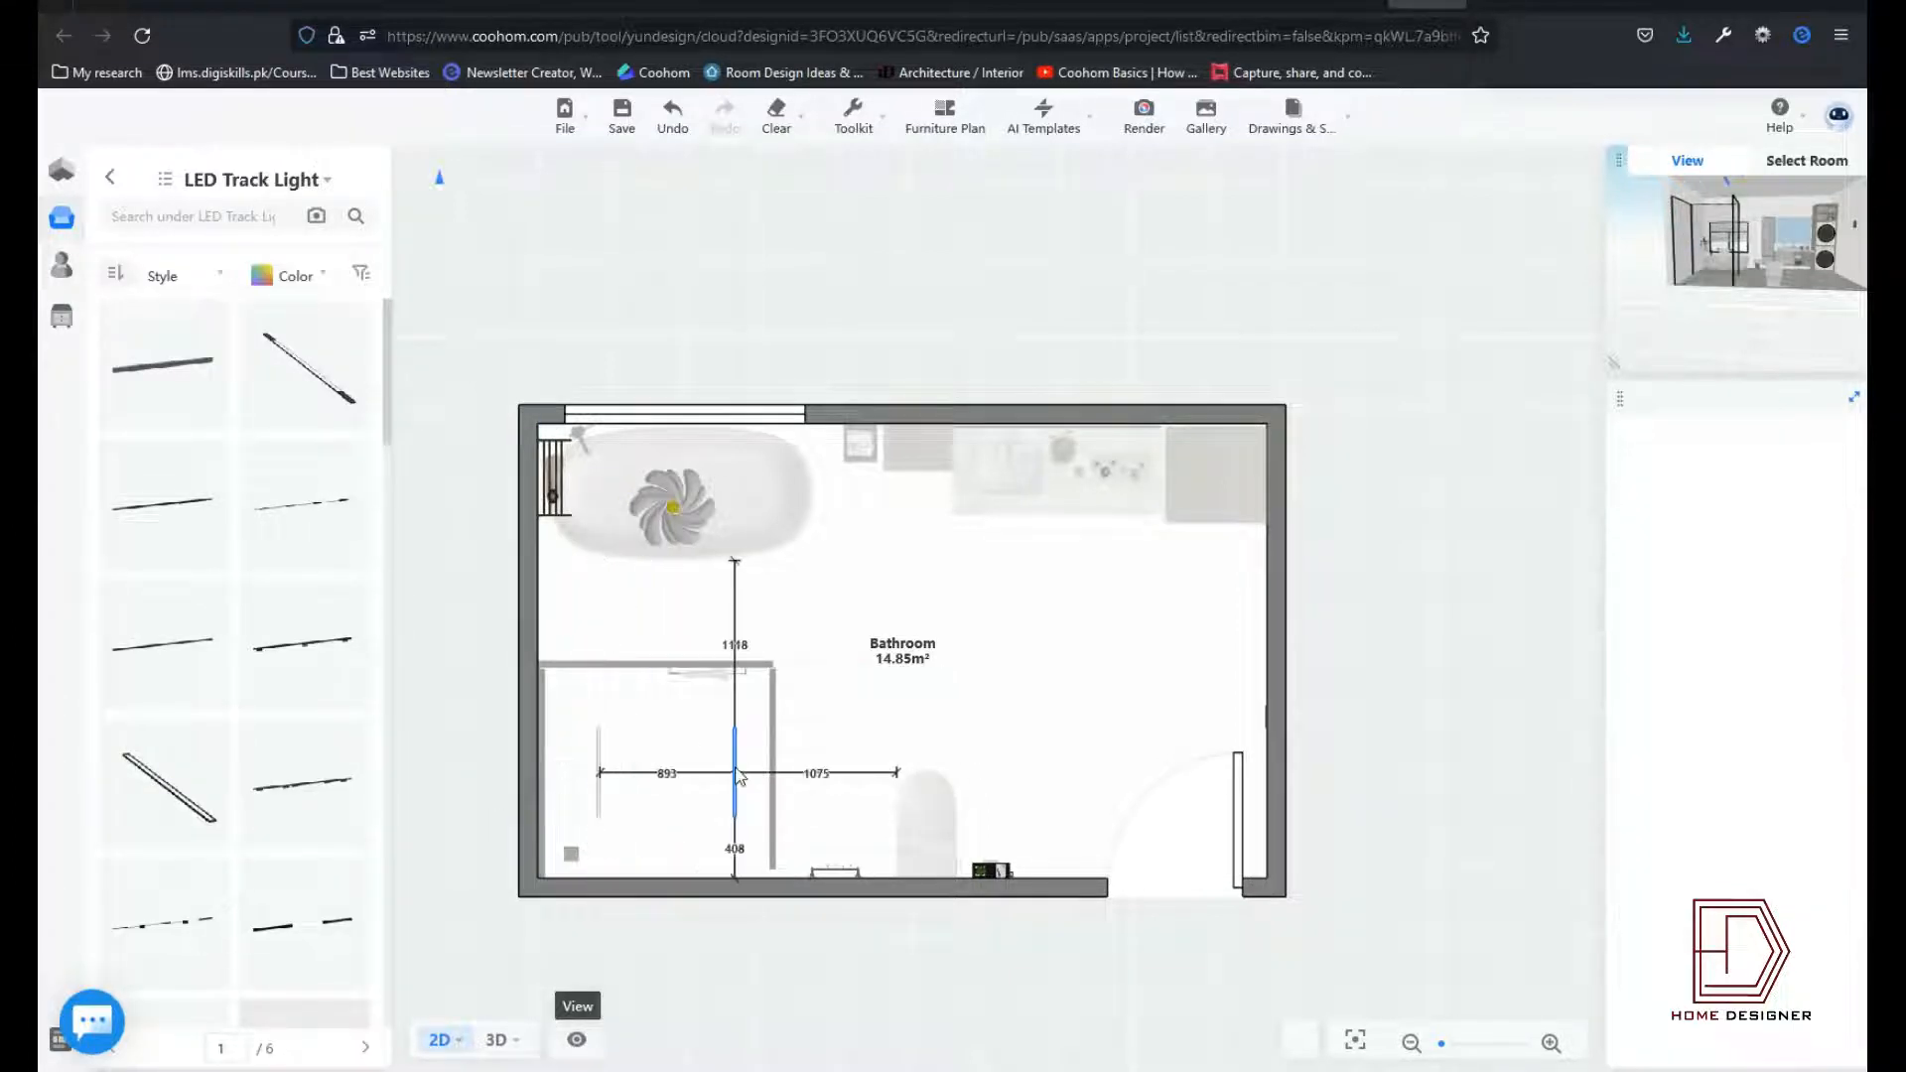
pyautogui.click(459, 722)
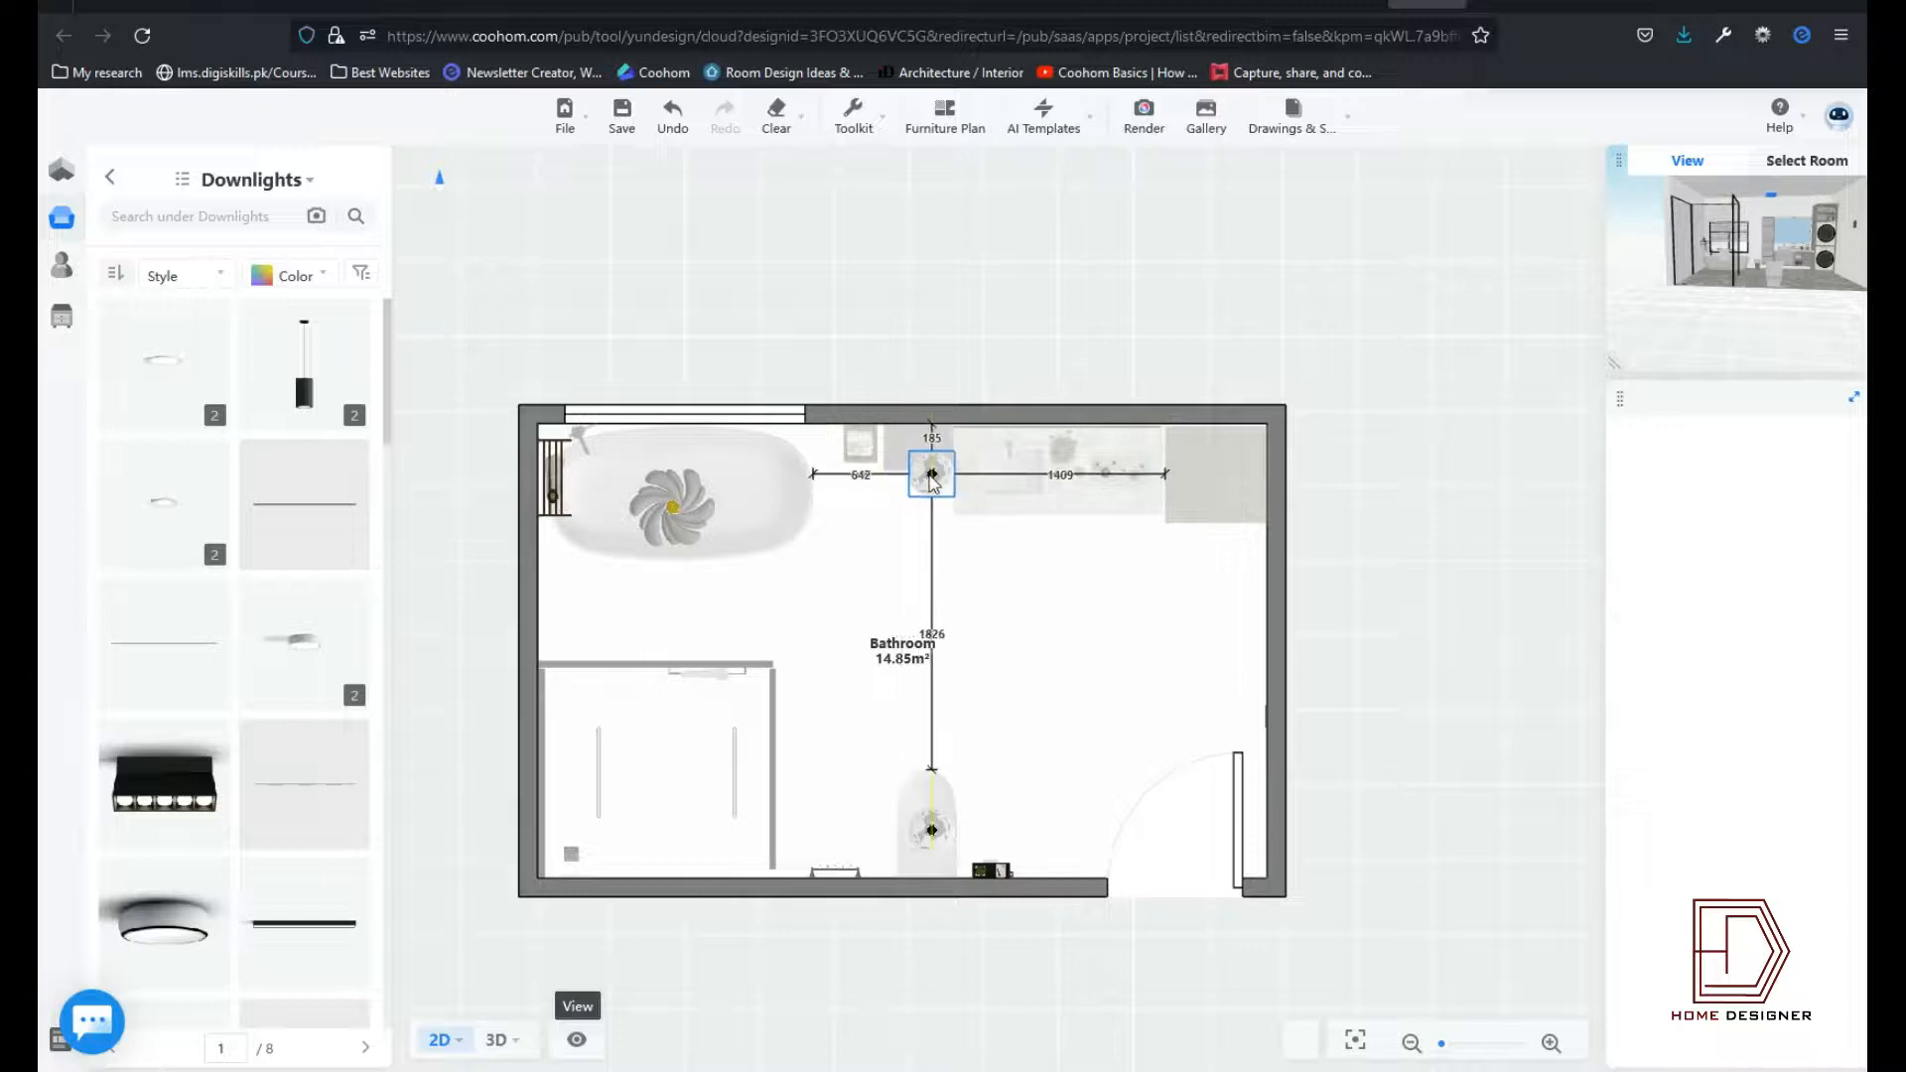
# Step: Place three downlights in a row about 185 mm from the vanity wall, with gaps of about 642 mm between them
pyautogui.click(932, 478)
pyautogui.moveTo(1089, 414)
pyautogui.click(1091, 460)
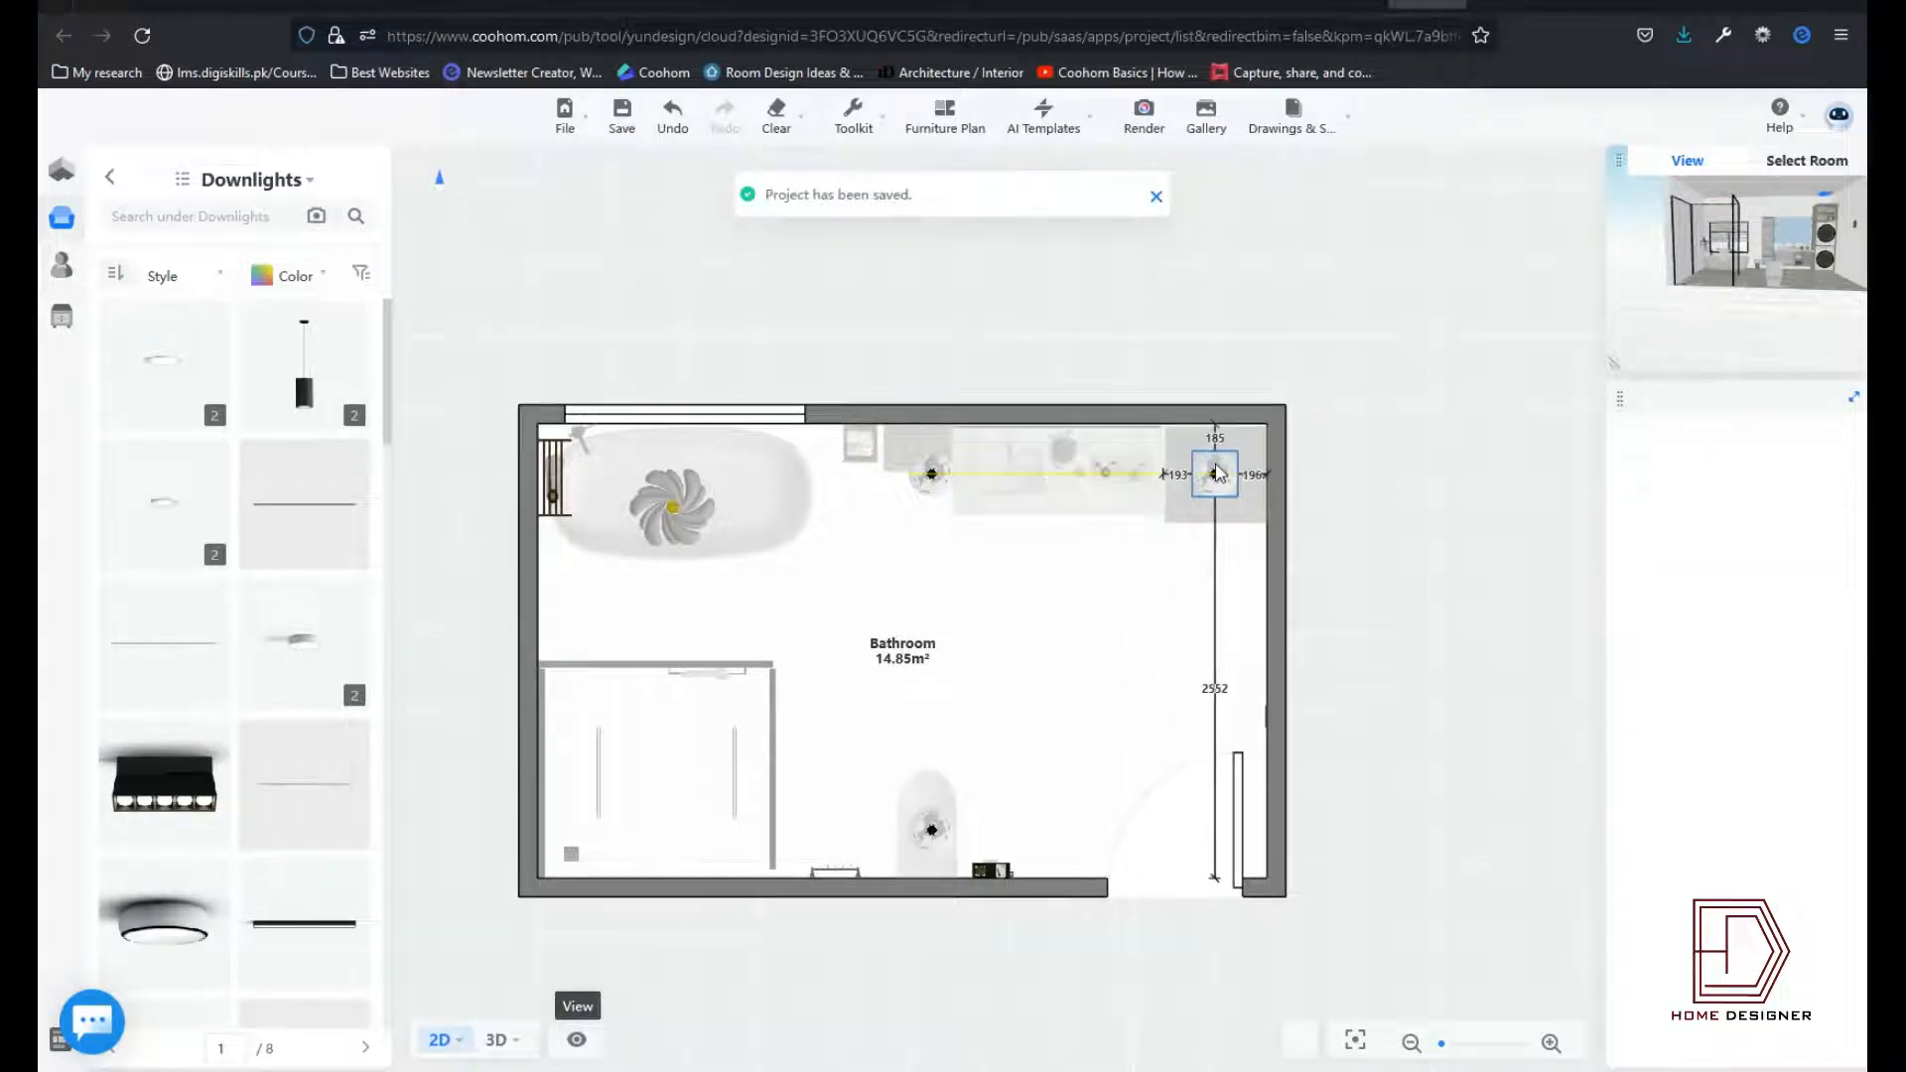
pyautogui.click(1218, 473)
pyautogui.moveTo(1327, 414)
pyautogui.click(1330, 455)
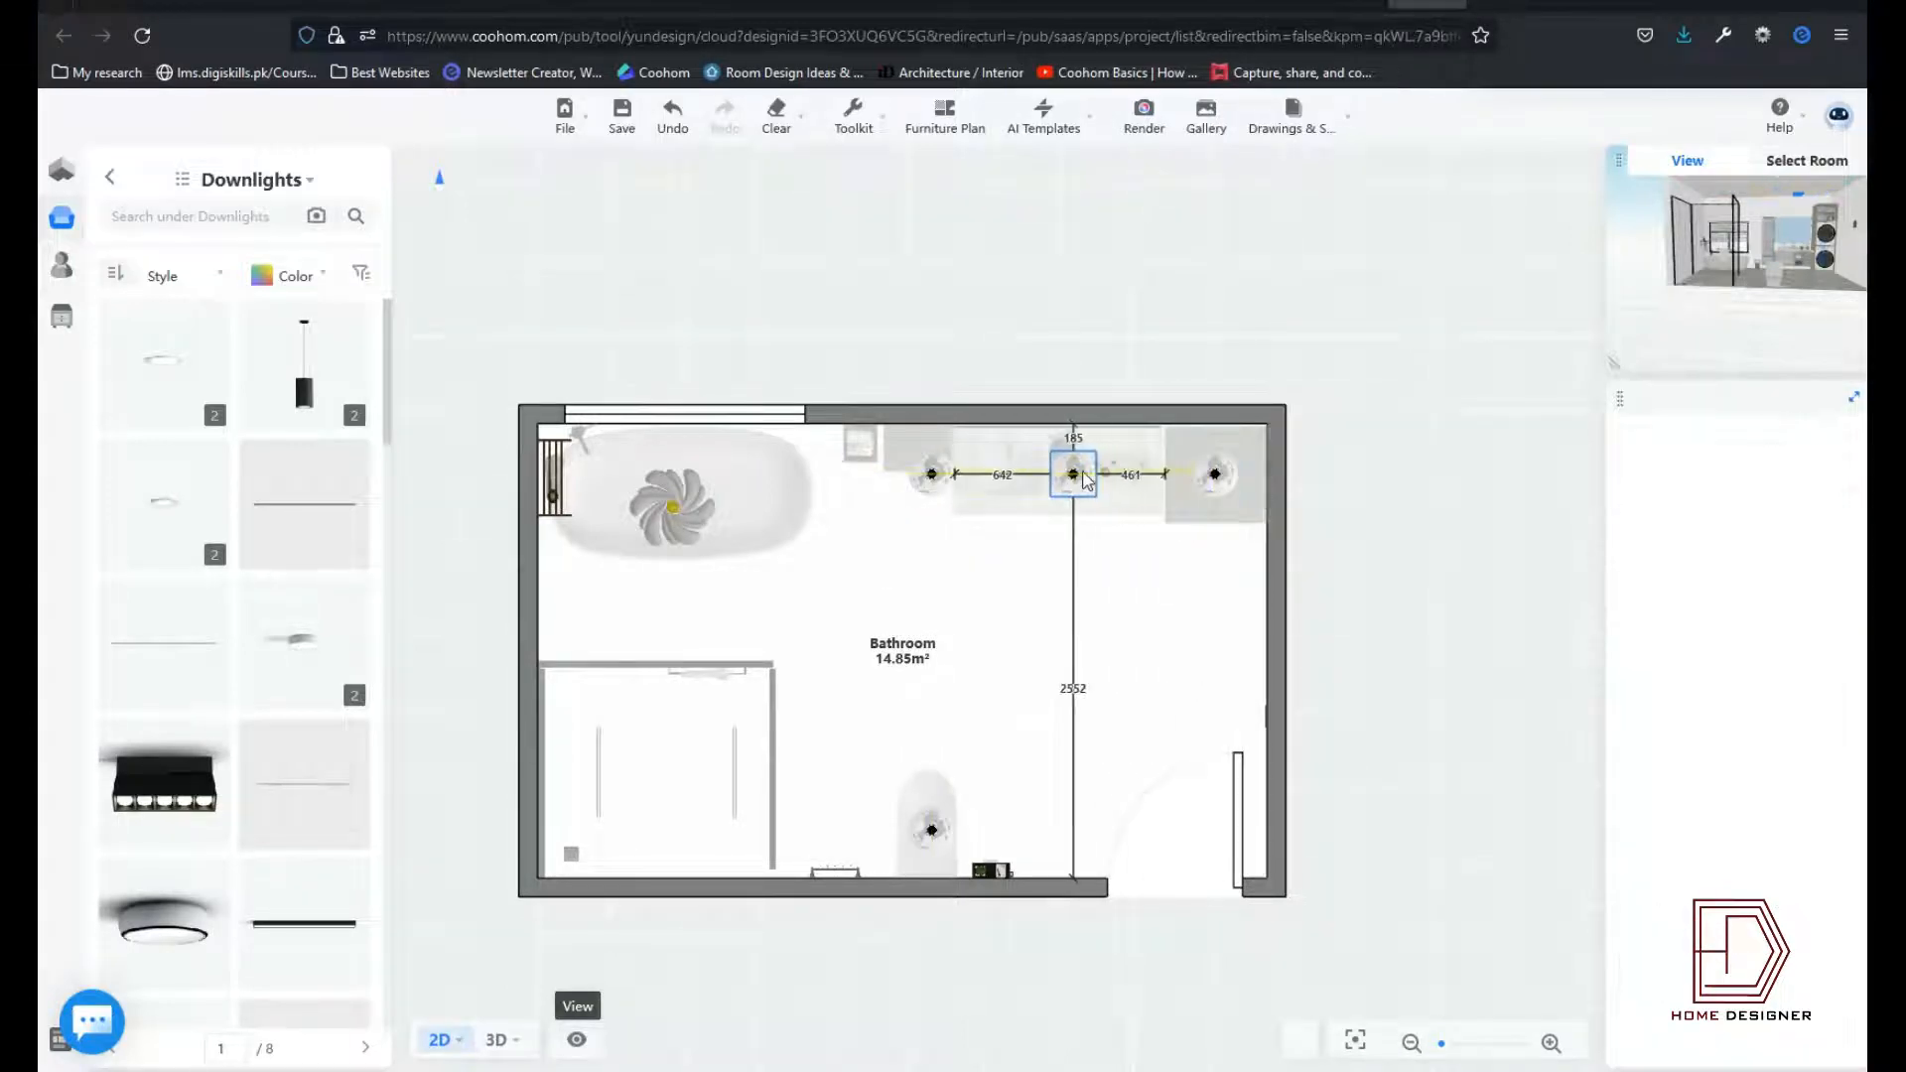
pyautogui.click(1083, 473)
# Step: Move the row of three downlights away from the vanity wall to about 620 mm off it, keeping about 664 mm between them
pyautogui.moveTo(1076, 481); pyautogui.dragTo(934, 522)
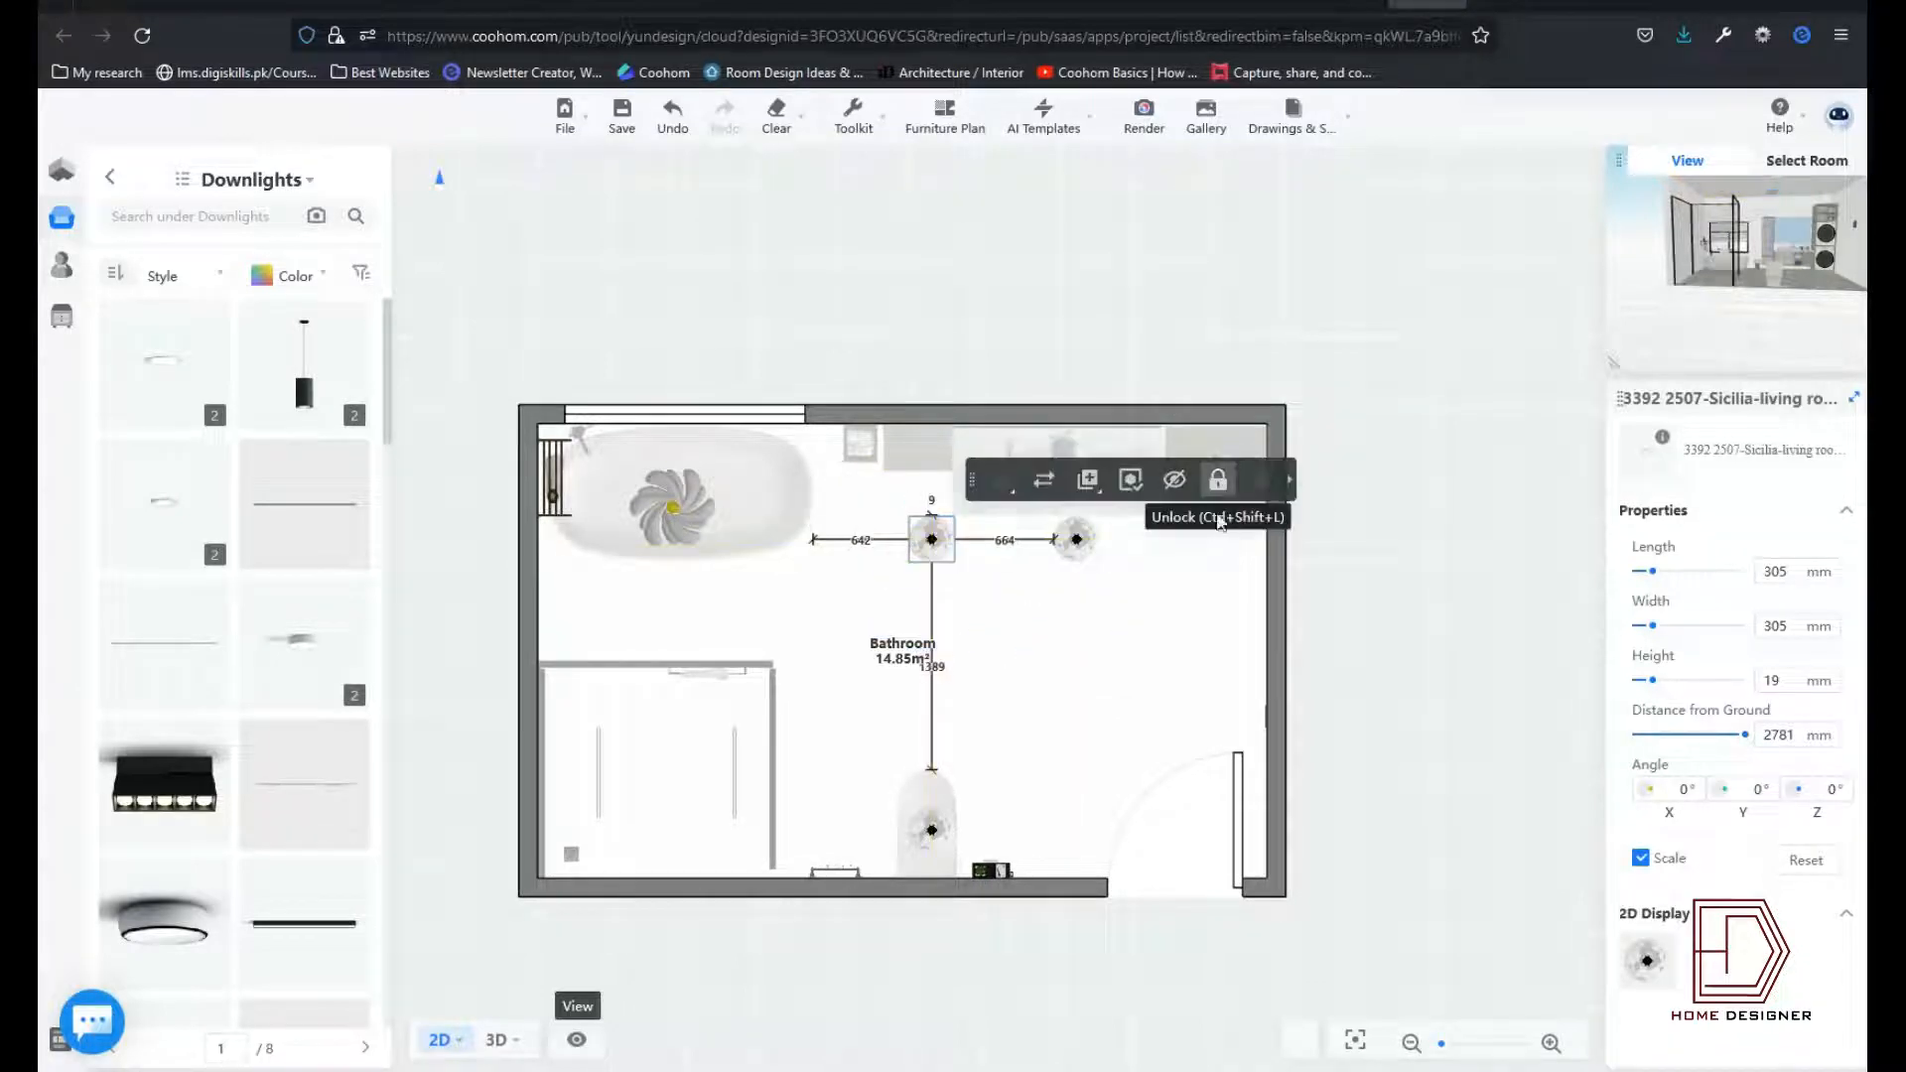
pyautogui.click(1220, 573)
pyautogui.moveTo(1212, 492); pyautogui.dragTo(1214, 537)
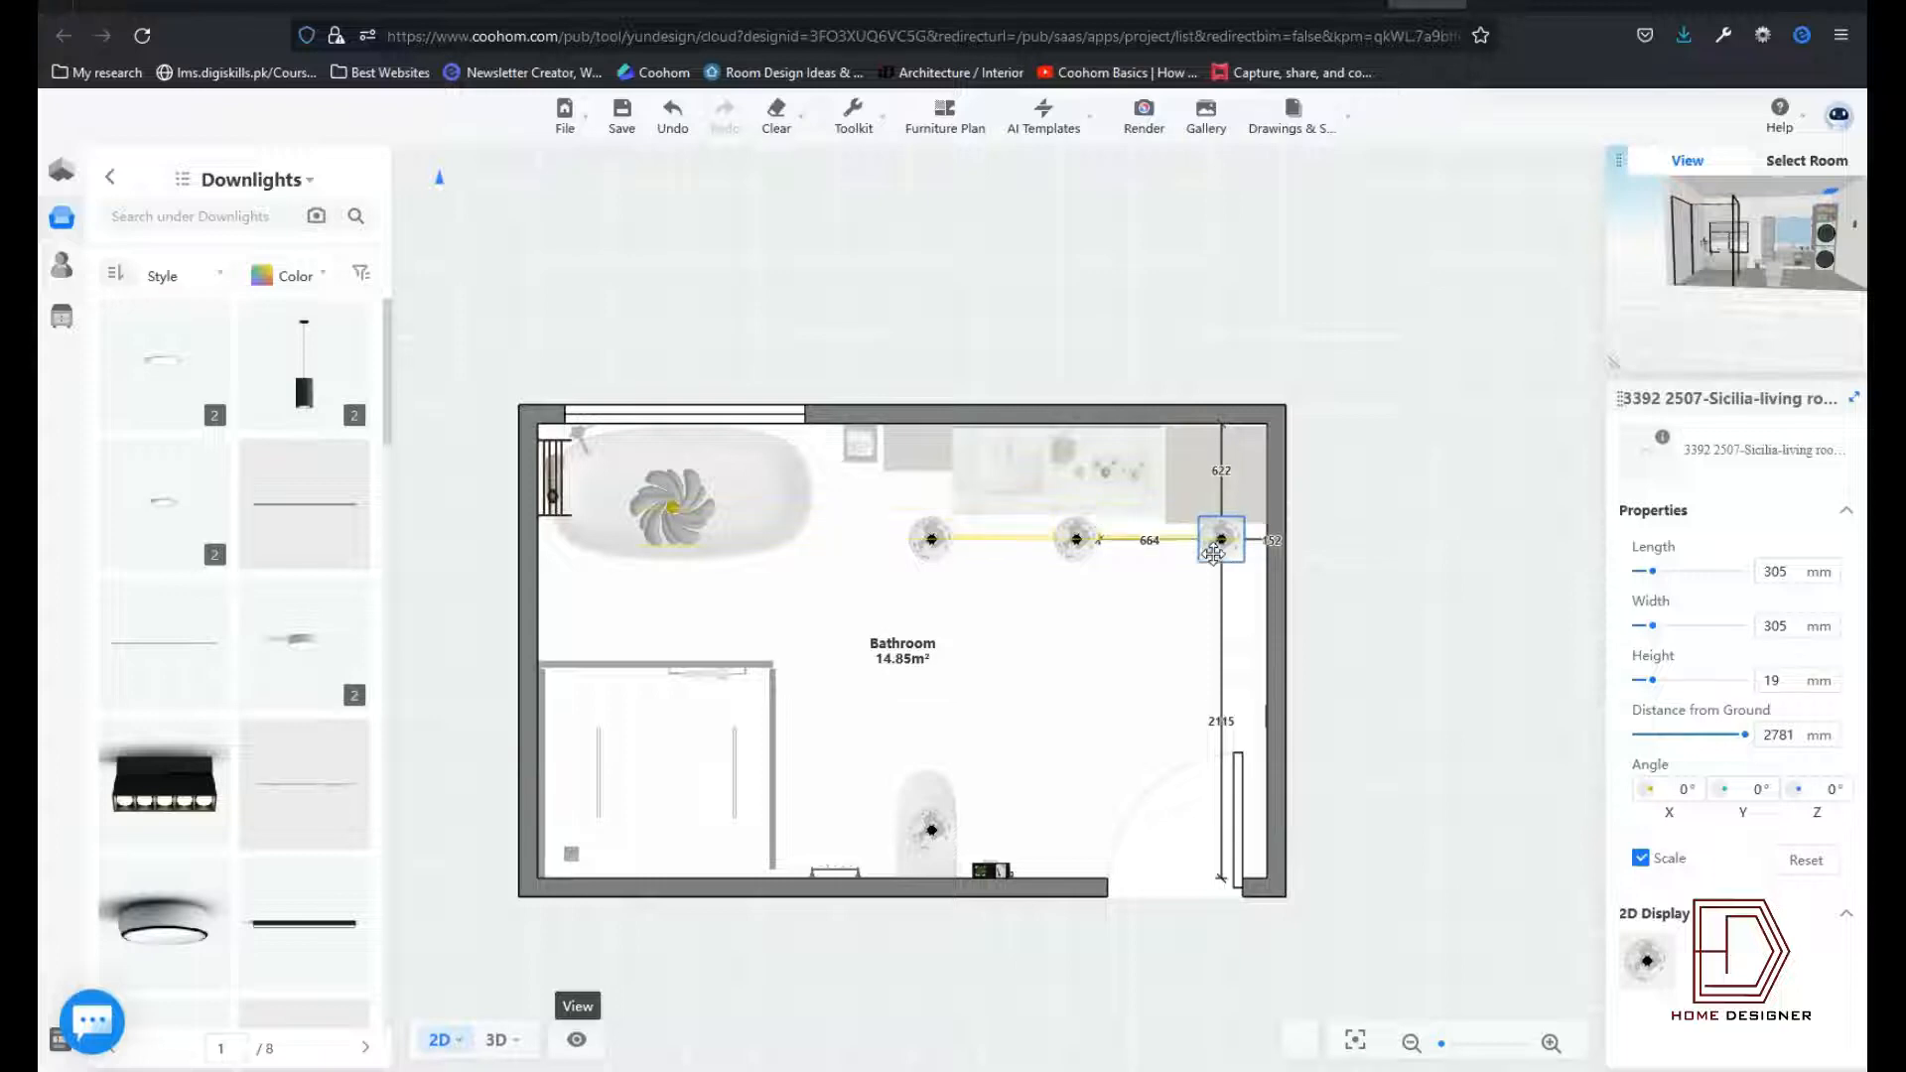
pyautogui.click(1334, 595)
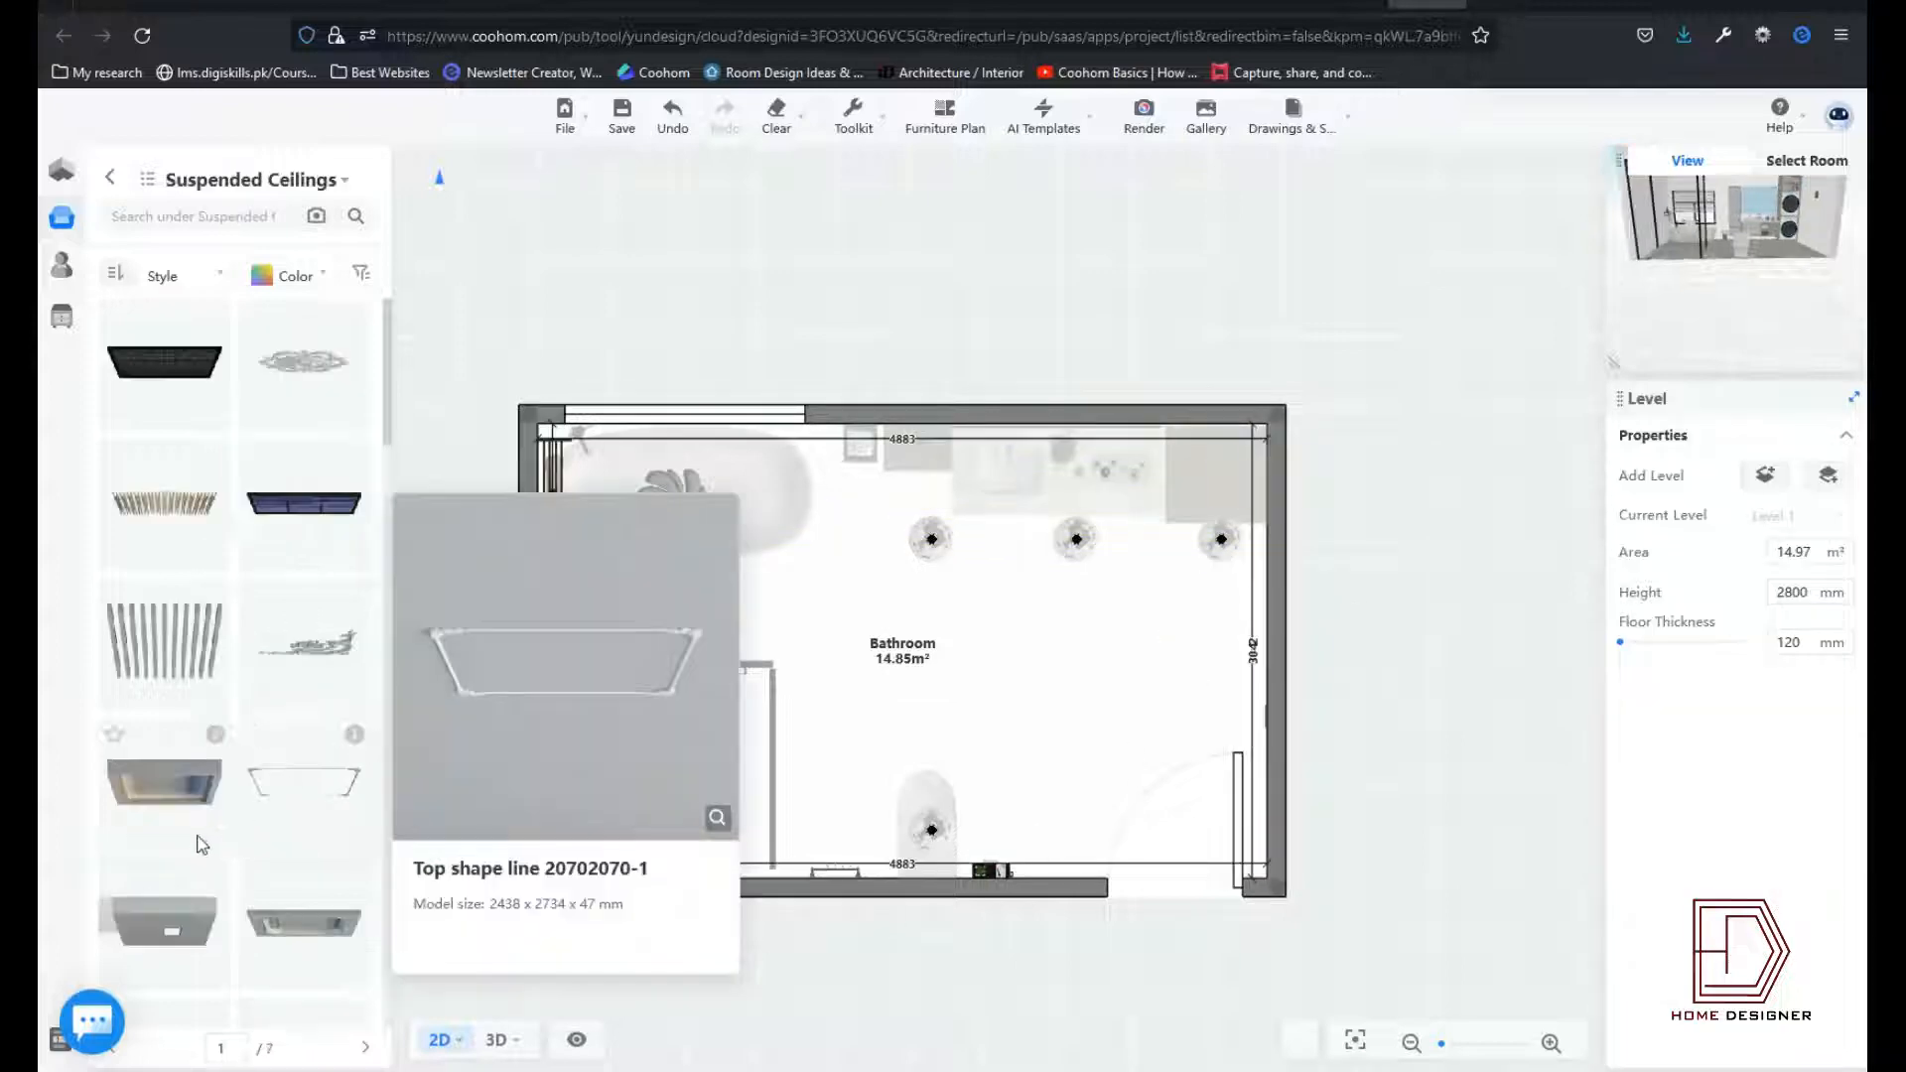
# Step: Open the bathroom in the Ceiling Editor and draw a rectangle covering the whole ceiling, about 4883 x 3042 mm
pyautogui.scroll(-10, 196, 843)
pyautogui.click(890, 774)
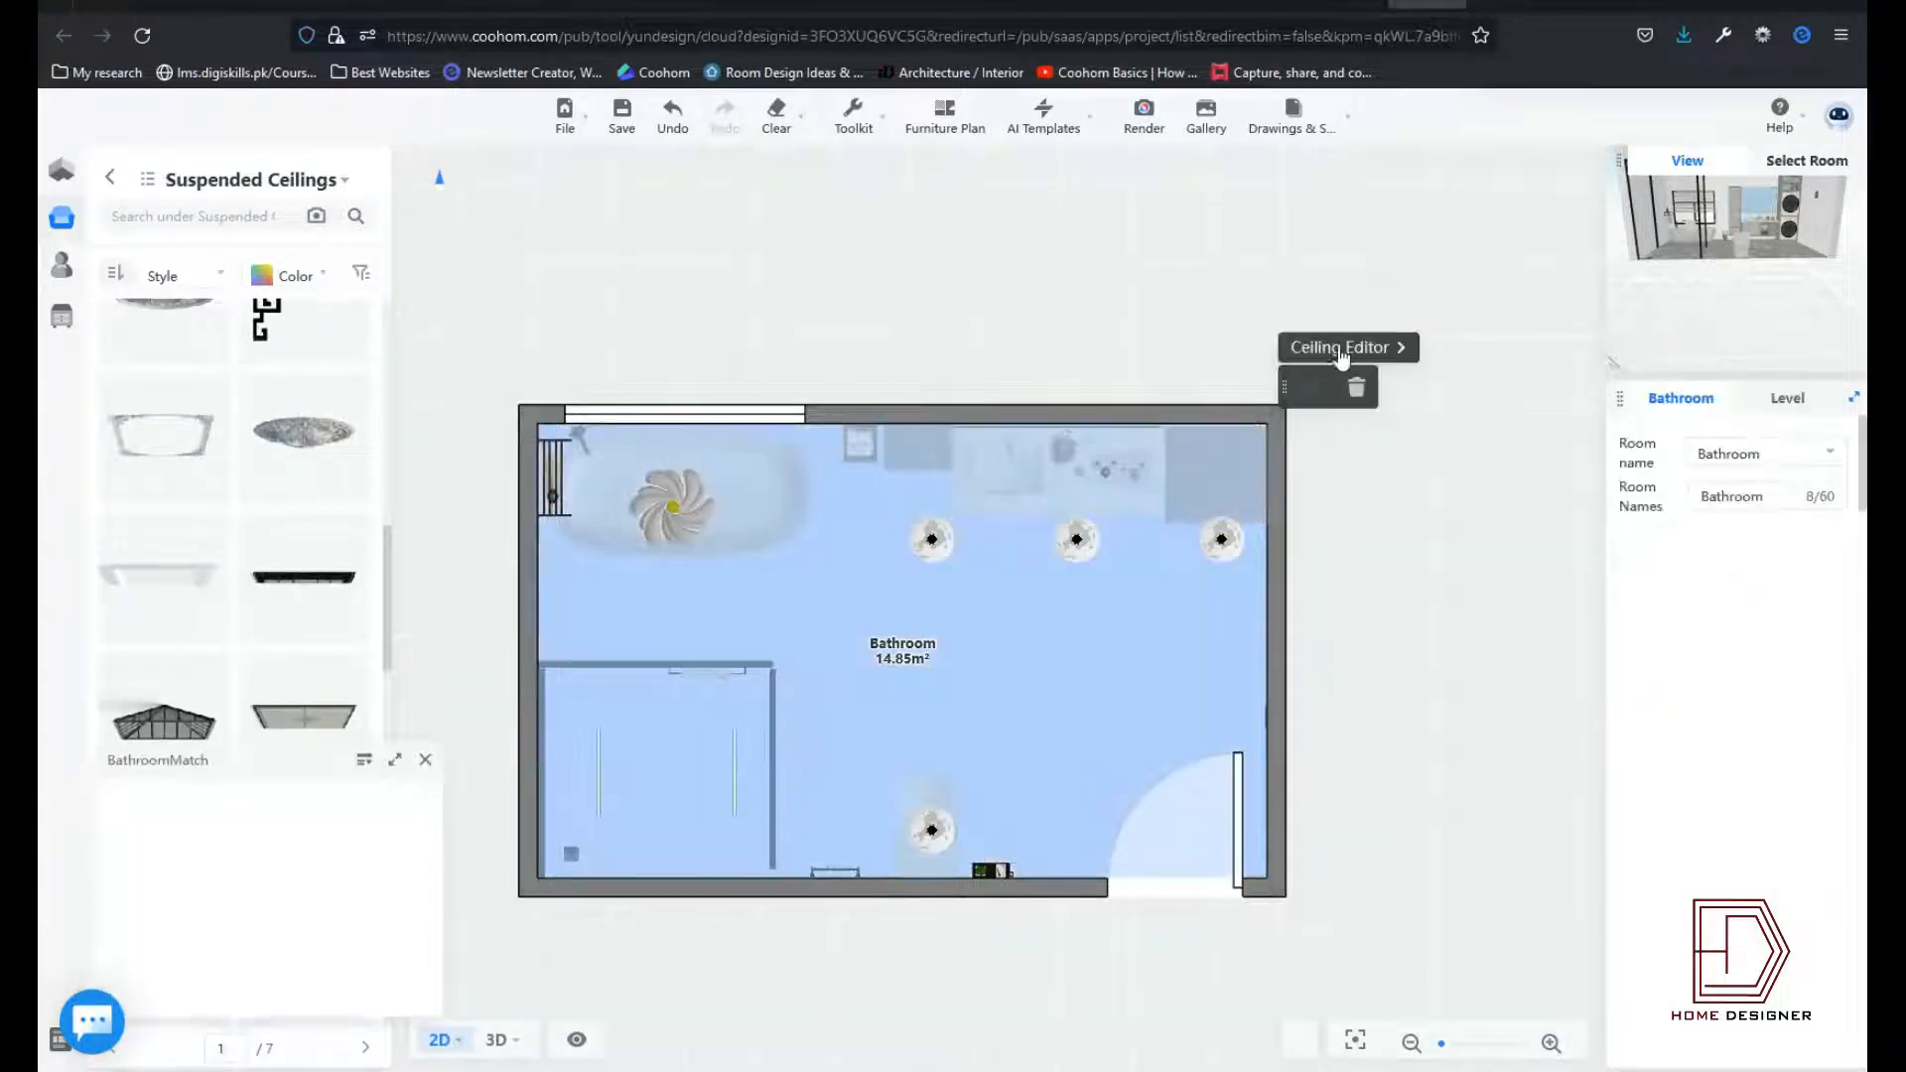
pyautogui.click(1342, 360)
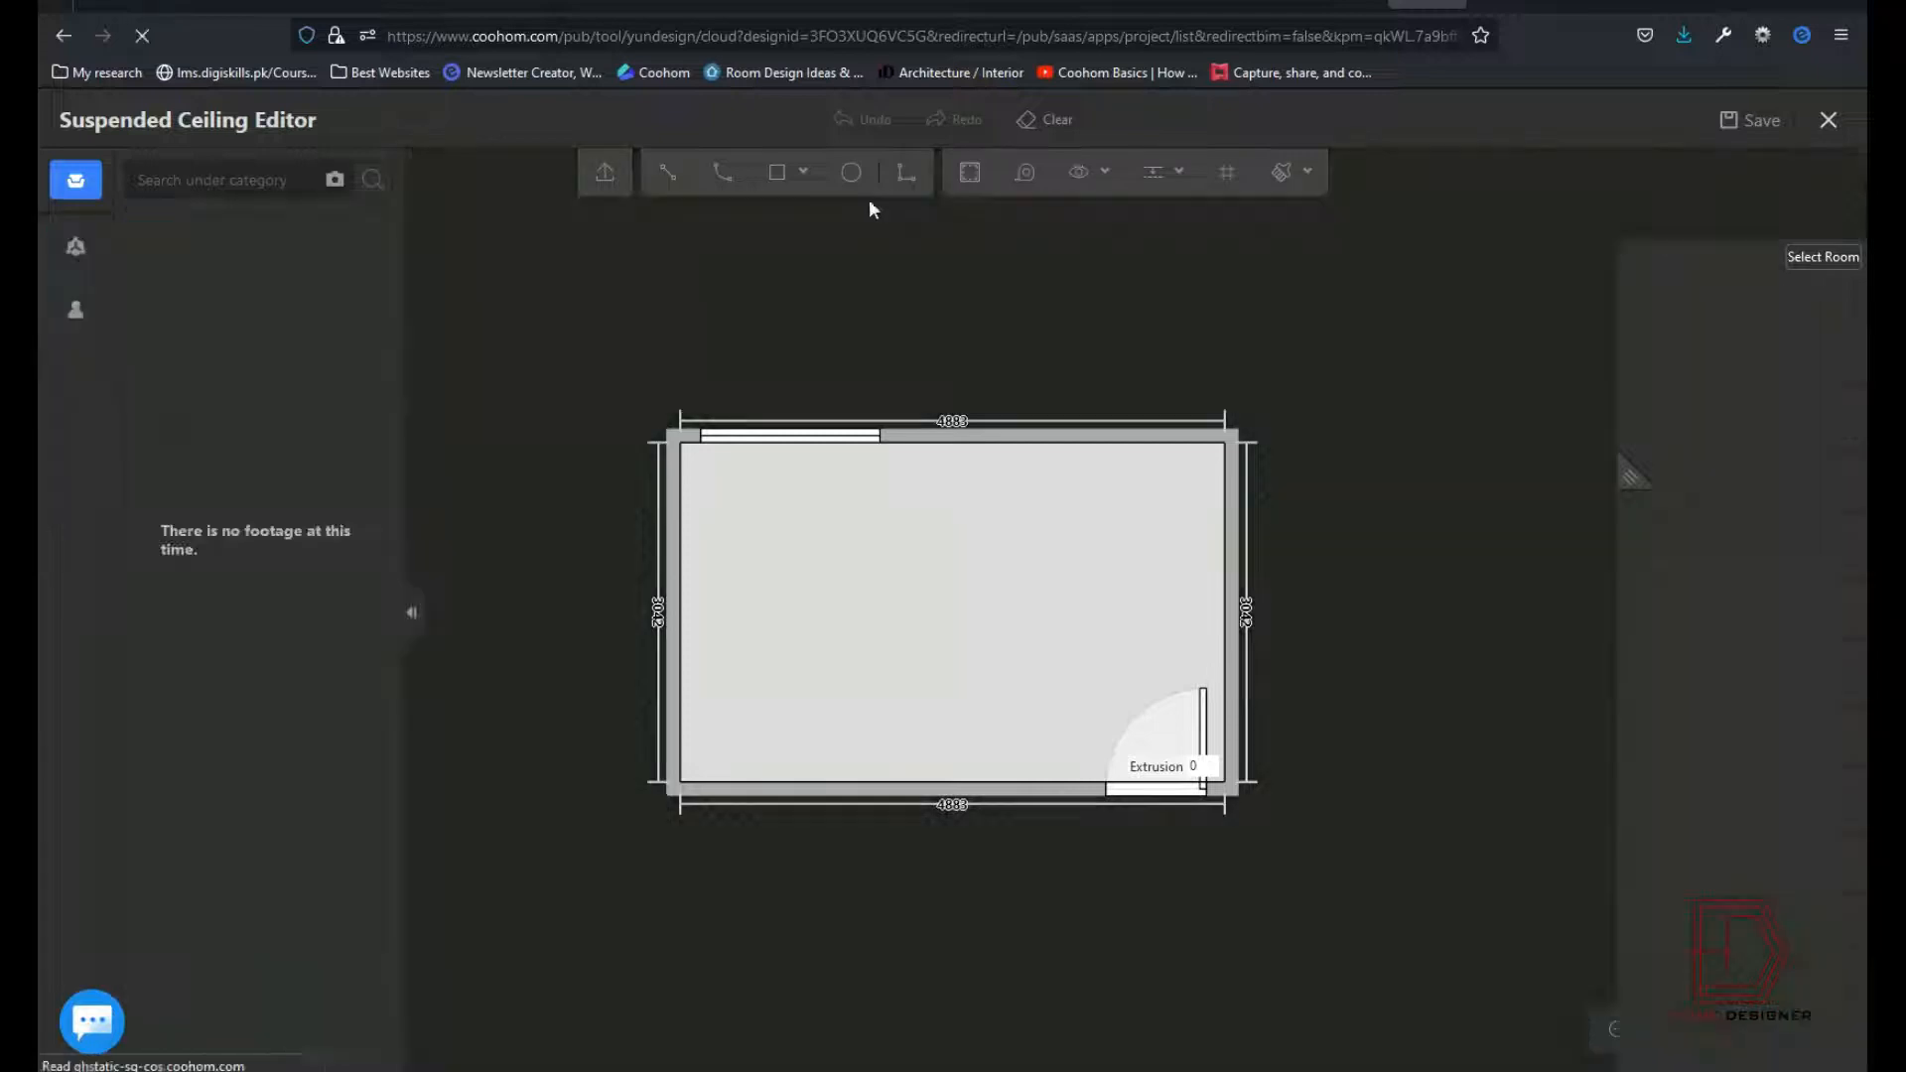
pyautogui.click(780, 174)
pyautogui.click(685, 455)
pyautogui.click(1195, 788)
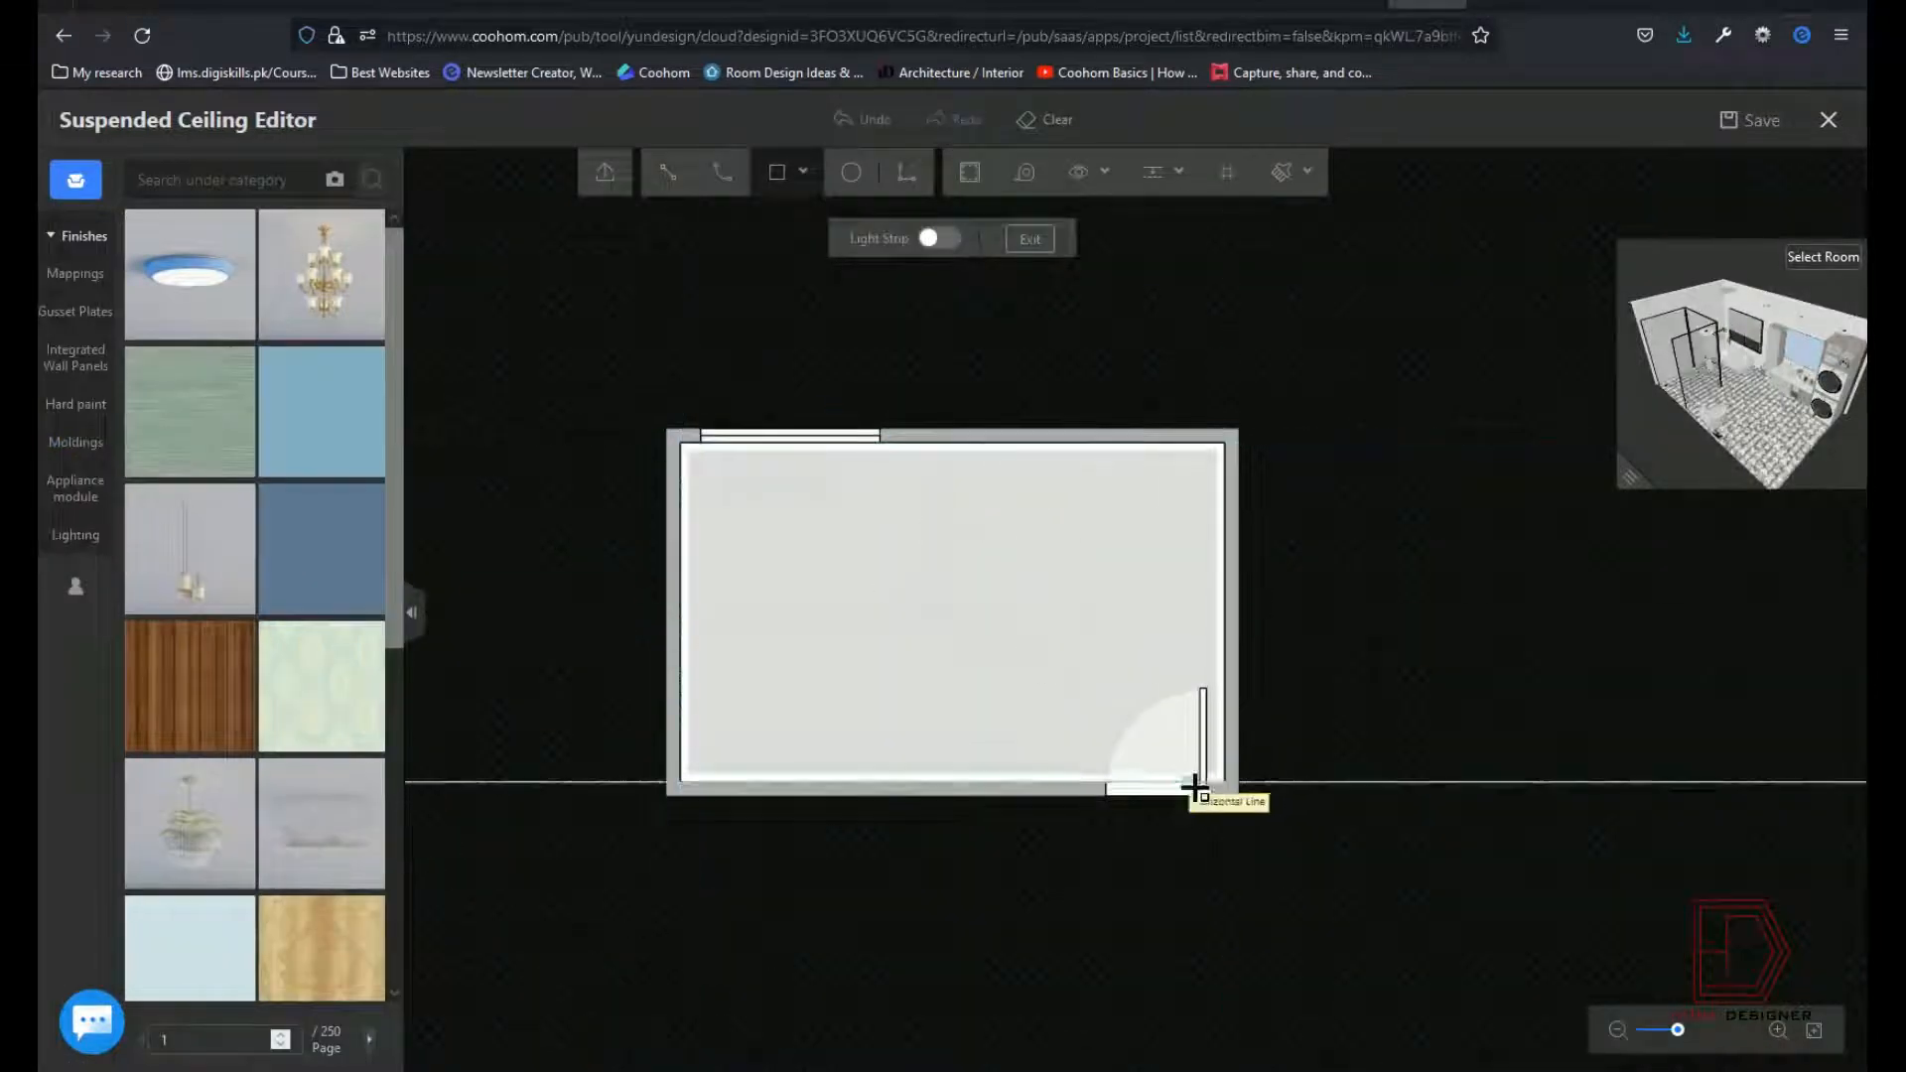
pyautogui.press('Escape')
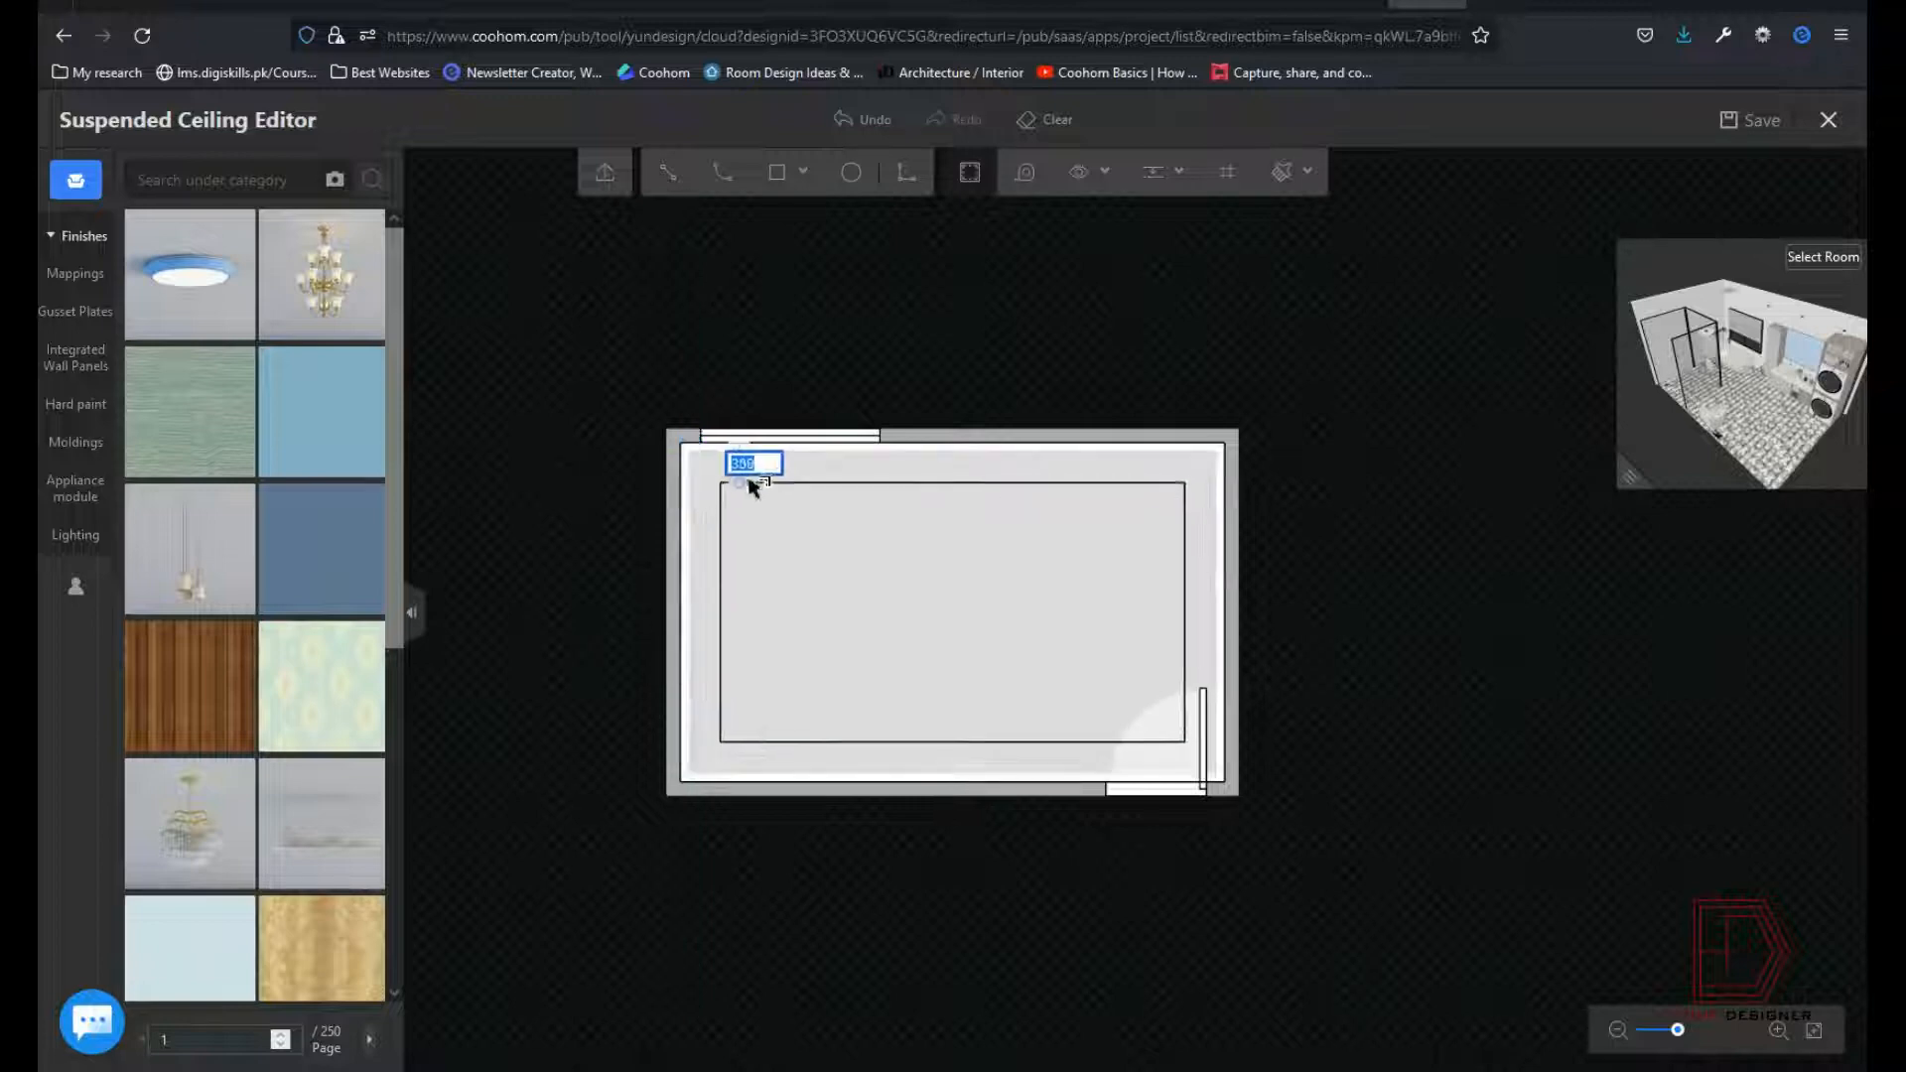
# Step: Offset the ceiling rectangle inward by about 134 mm to form a border around the room
pyautogui.scroll(1, 750, 480)
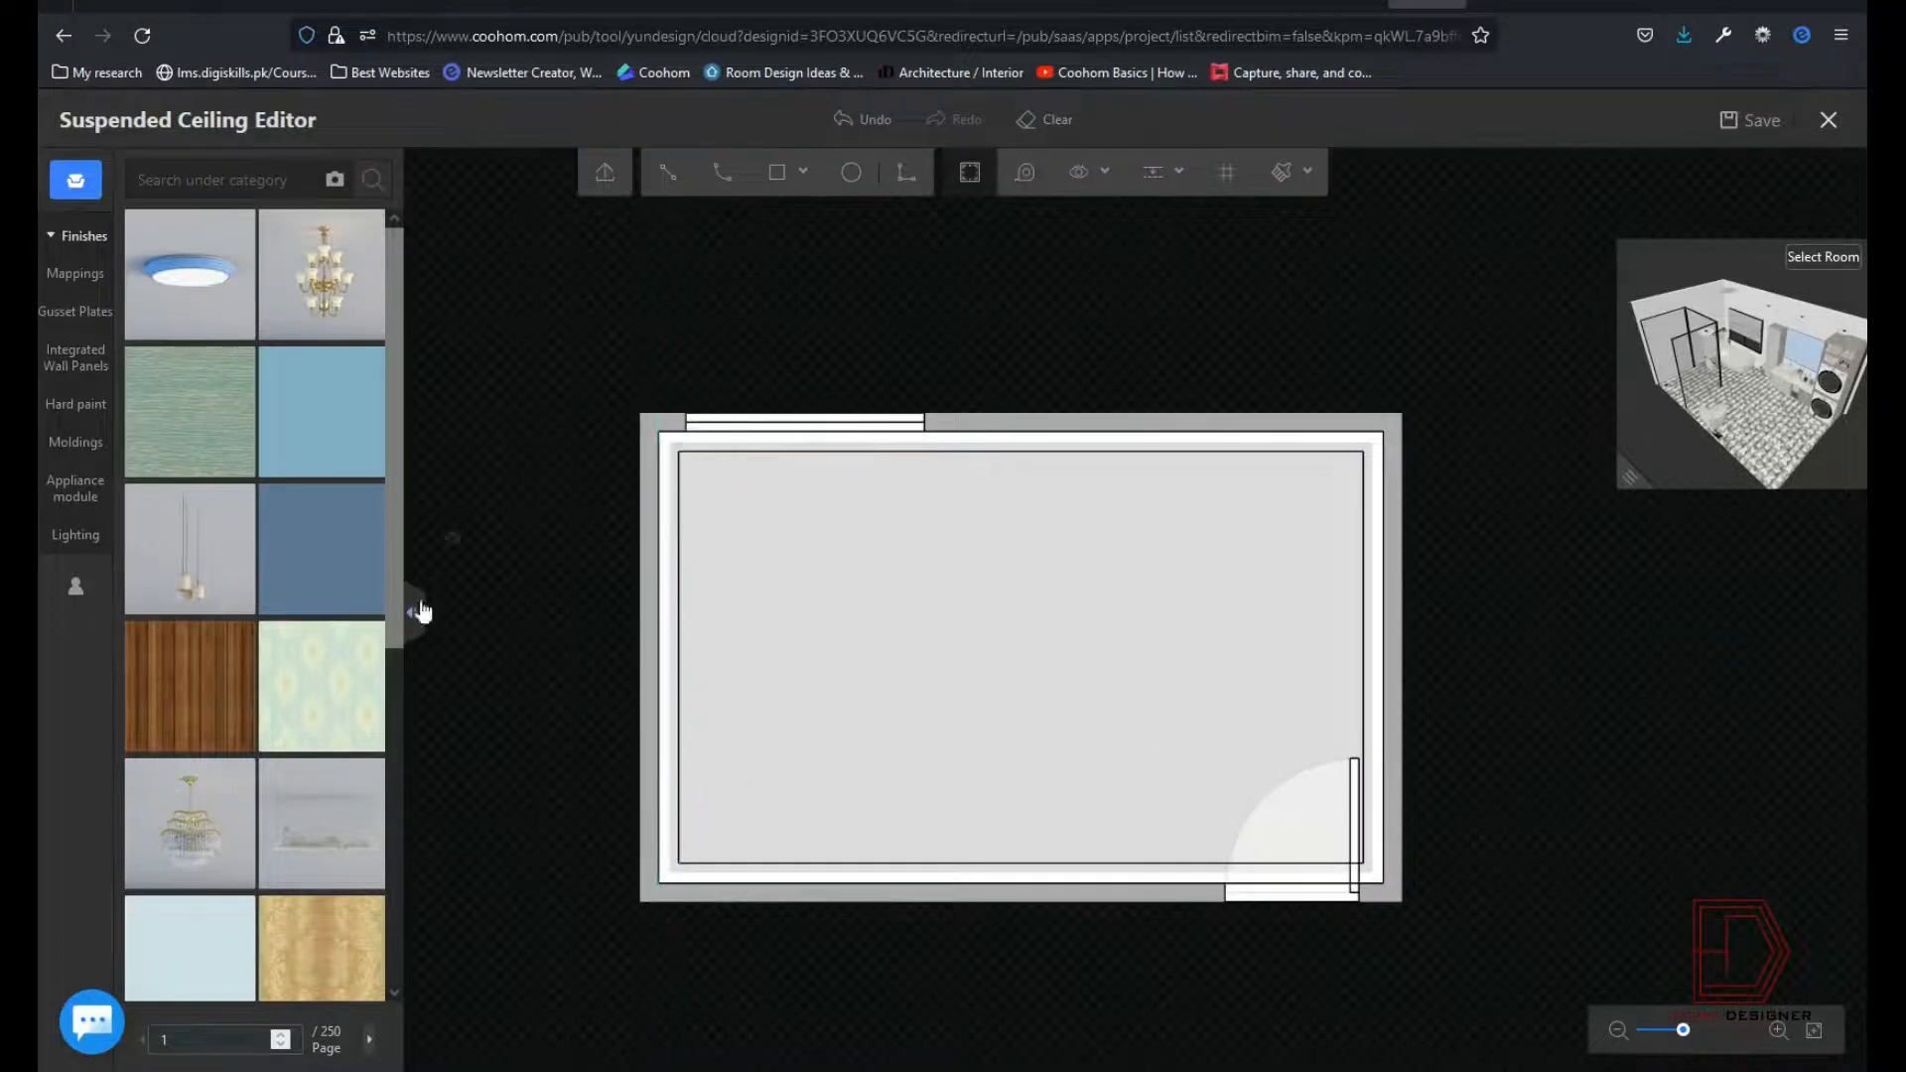
pyautogui.click(673, 519)
pyautogui.click(592, 503)
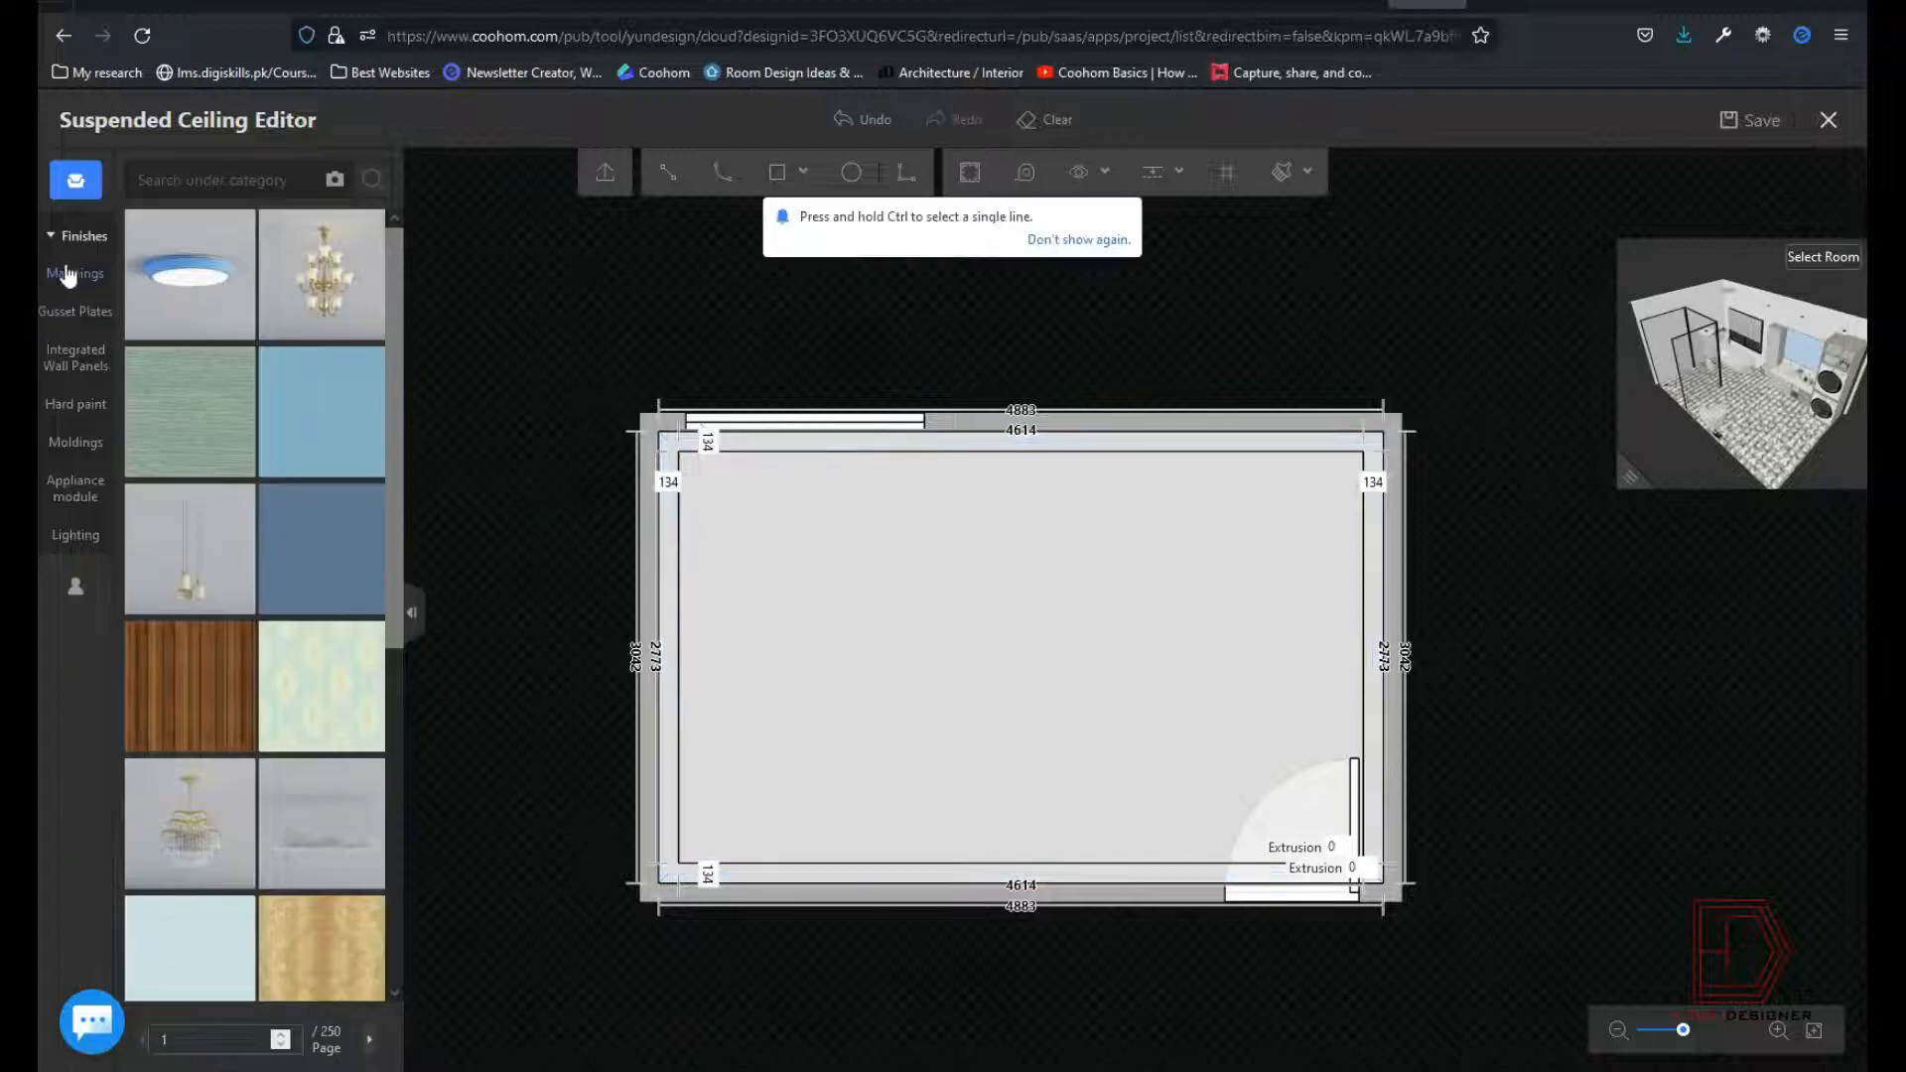
# Step: Try to apply a molding from the Moldings library to the ceiling border, and save the suspended ceiling
pyautogui.click(75, 442)
pyautogui.click(337, 418)
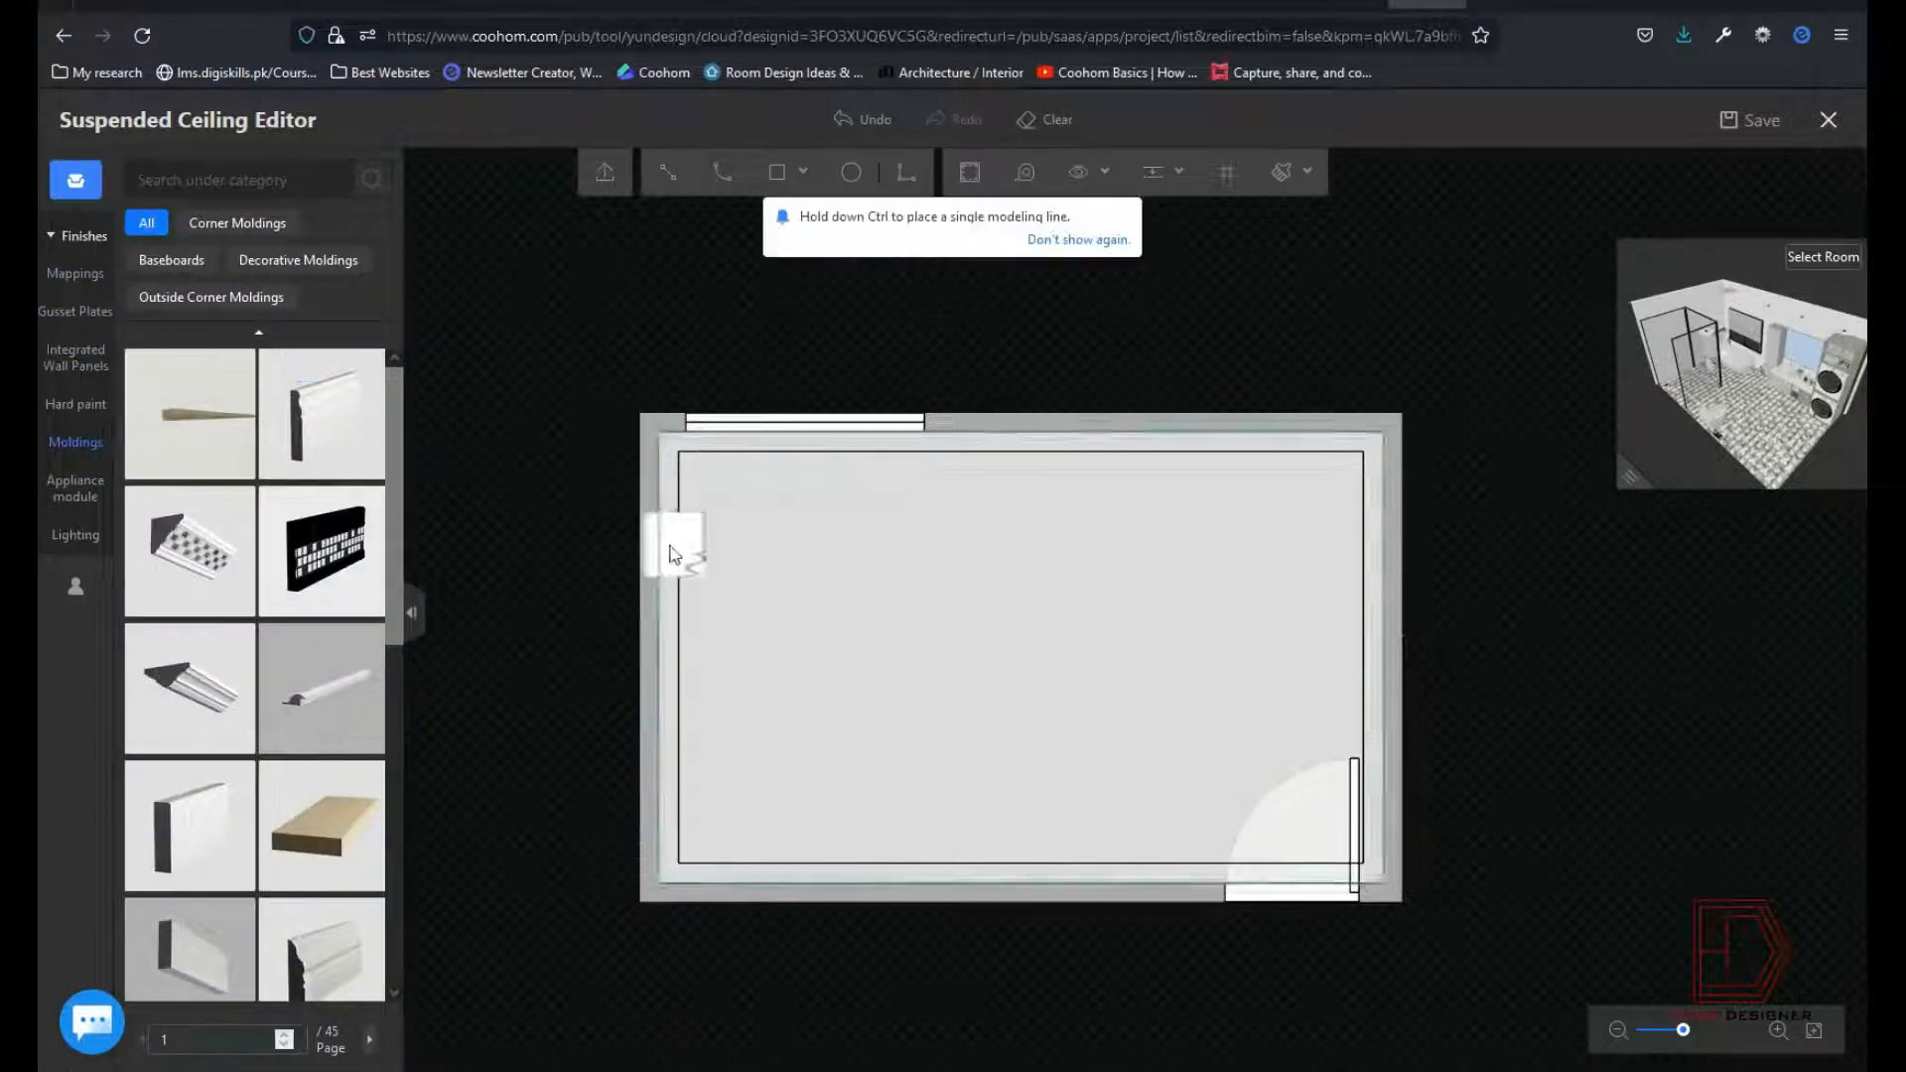
pyautogui.click(673, 553)
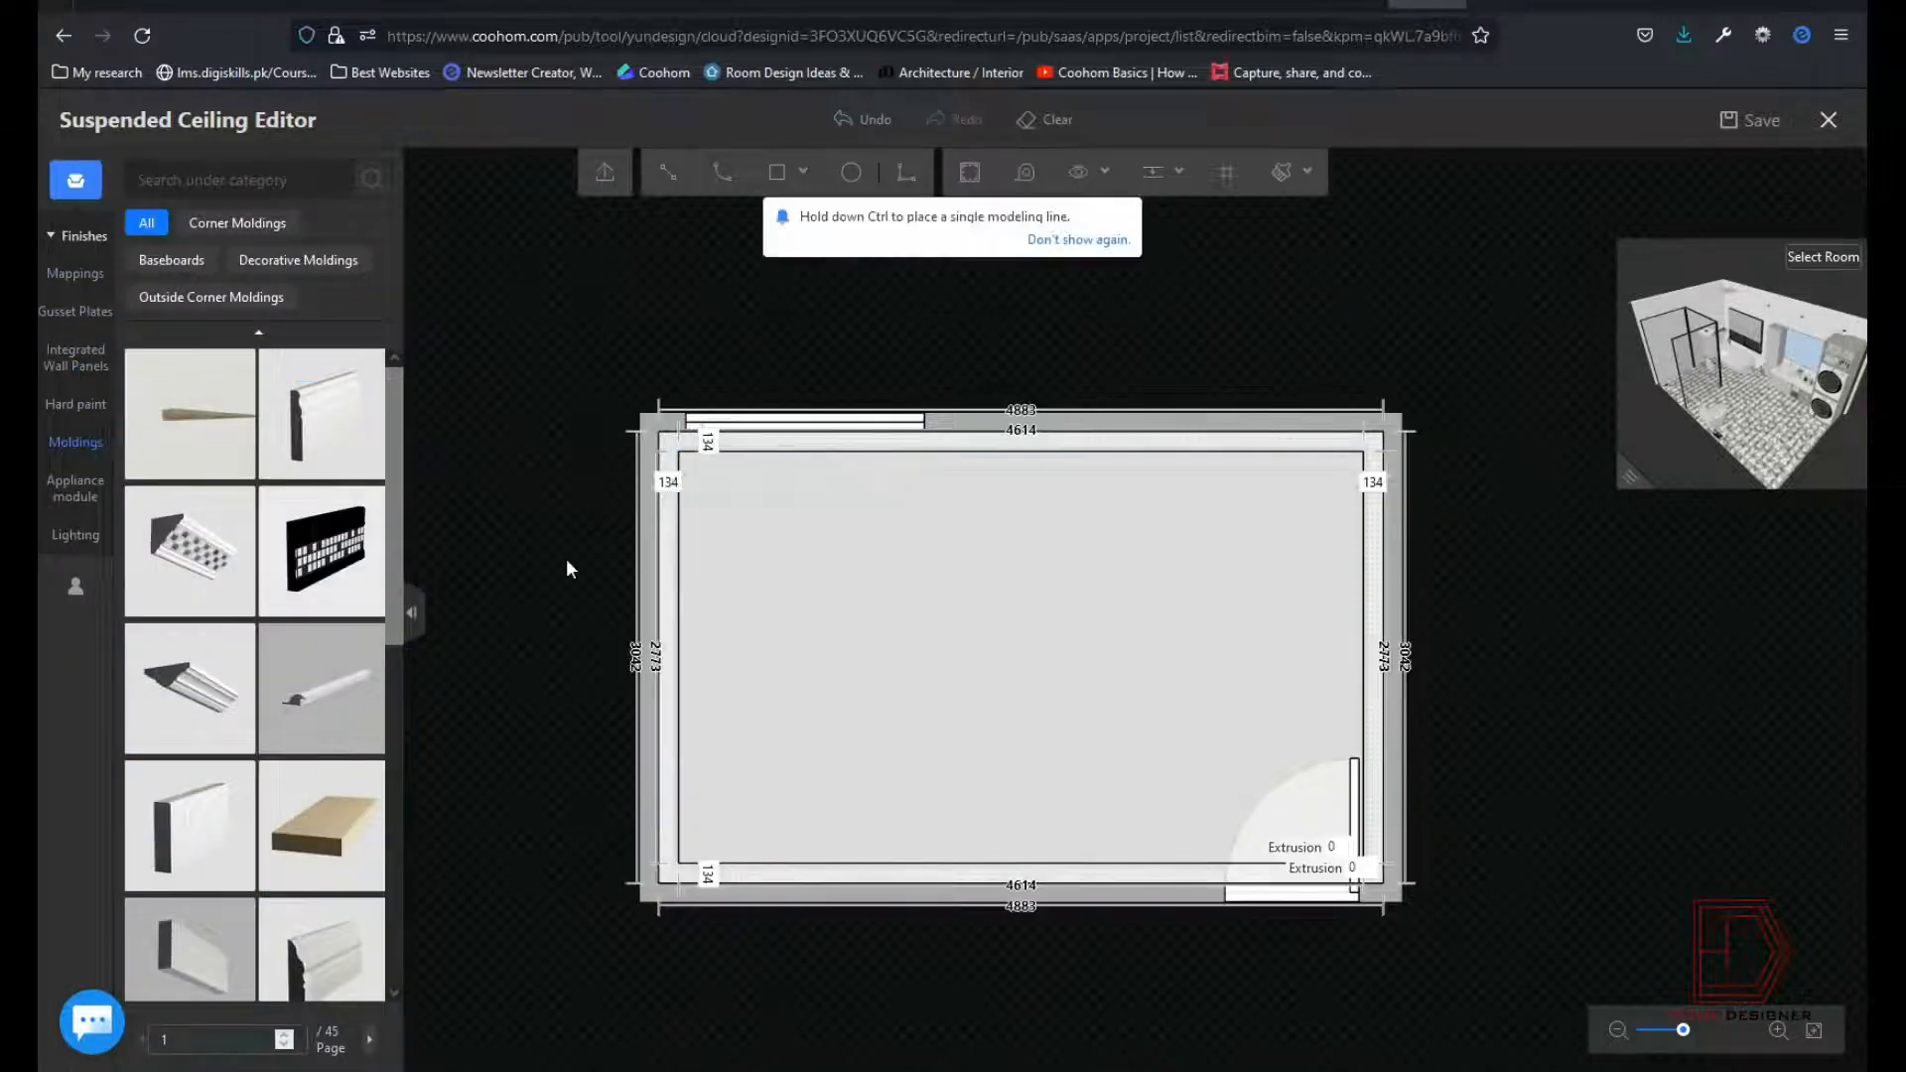
pyautogui.click(681, 630)
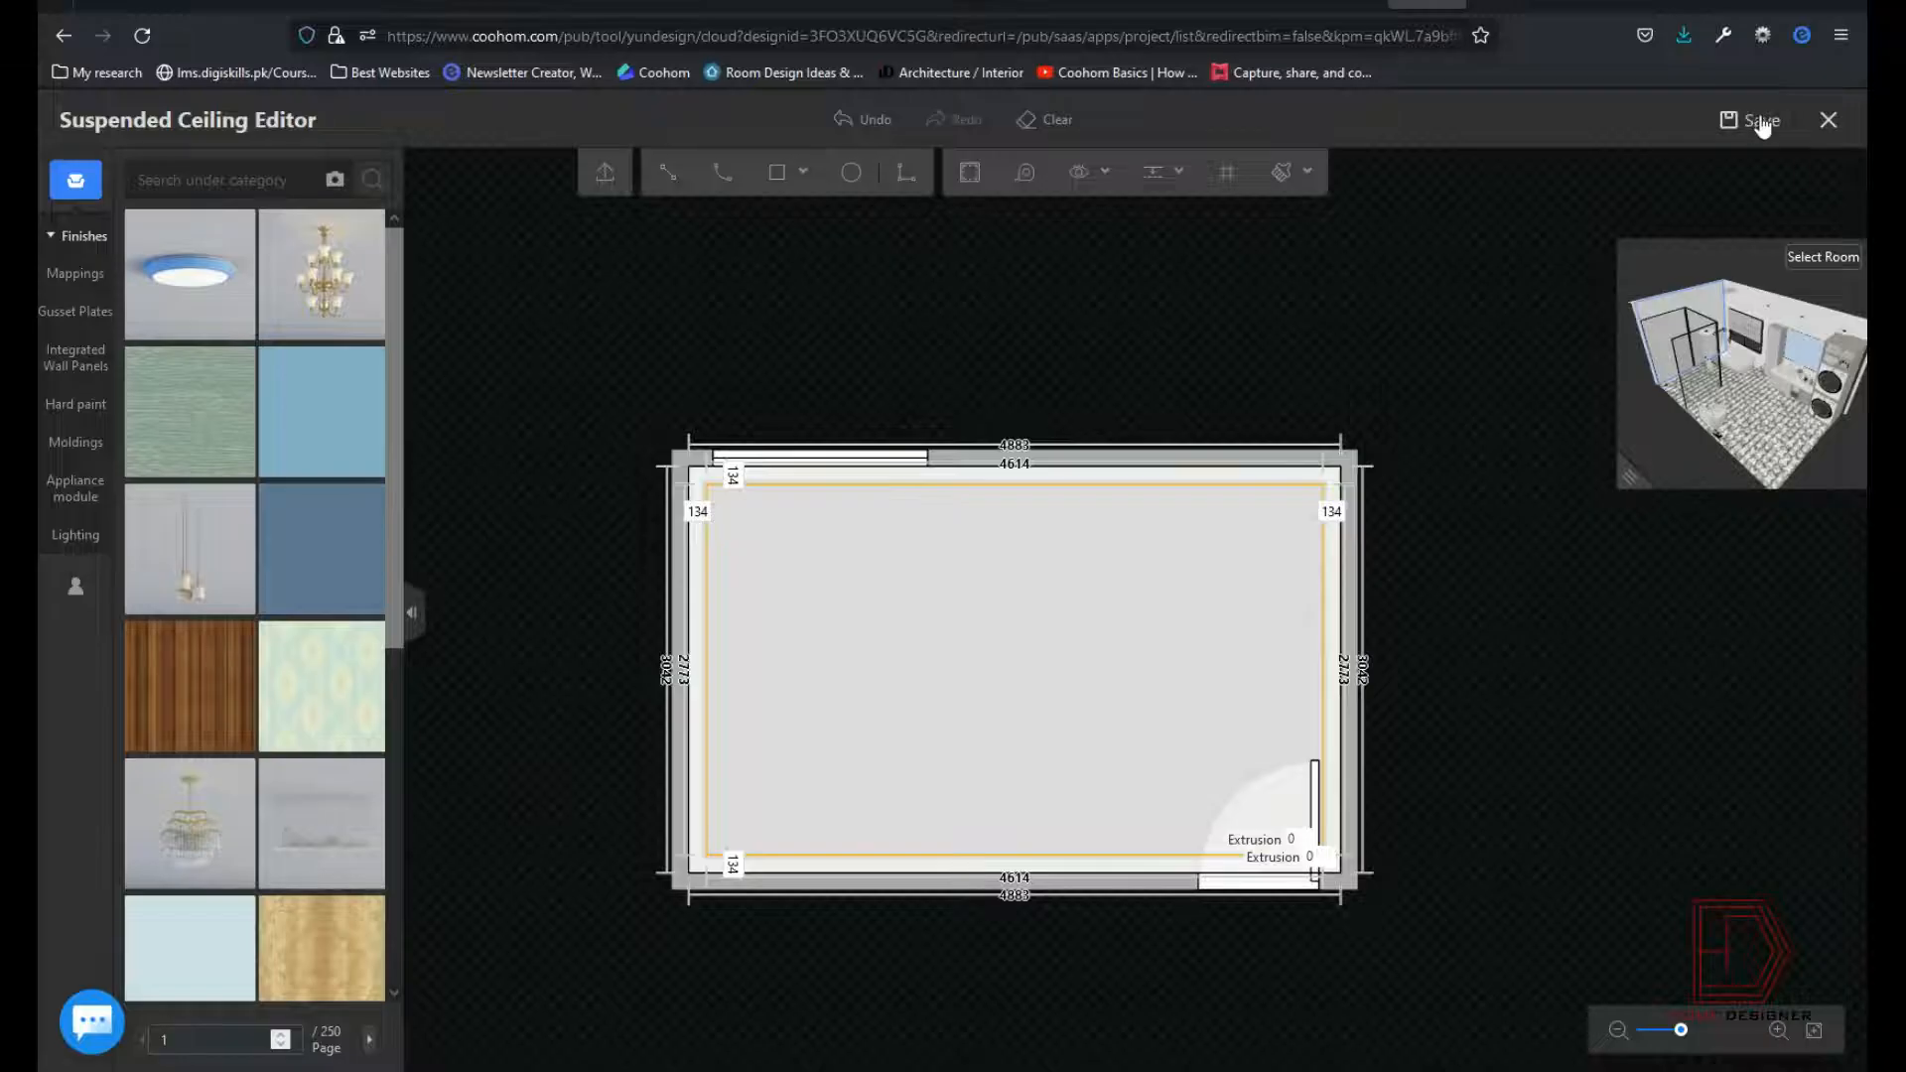
pyautogui.click(1759, 120)
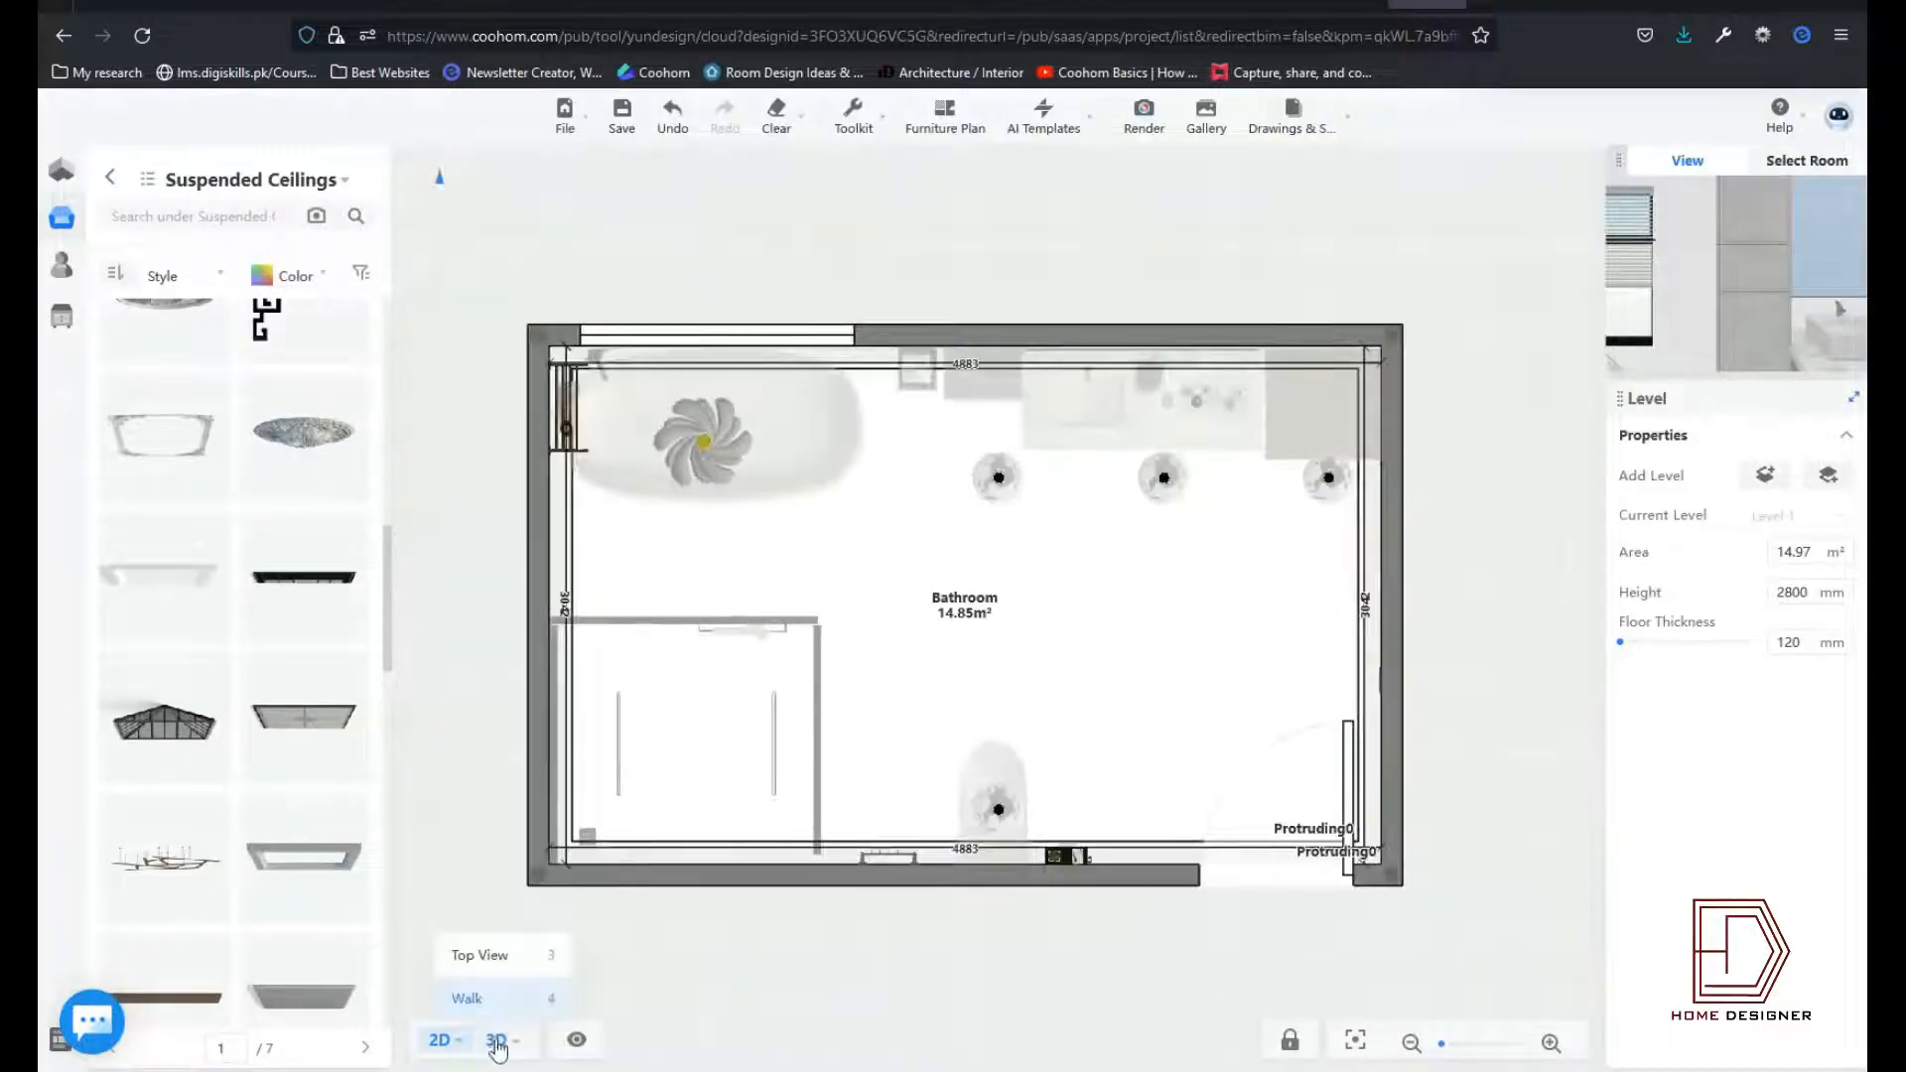
# Step: In the 3D view, paint the bathroom walls dark teal using a colour from the Paints & Coatings finishes
pyautogui.click(496, 1040)
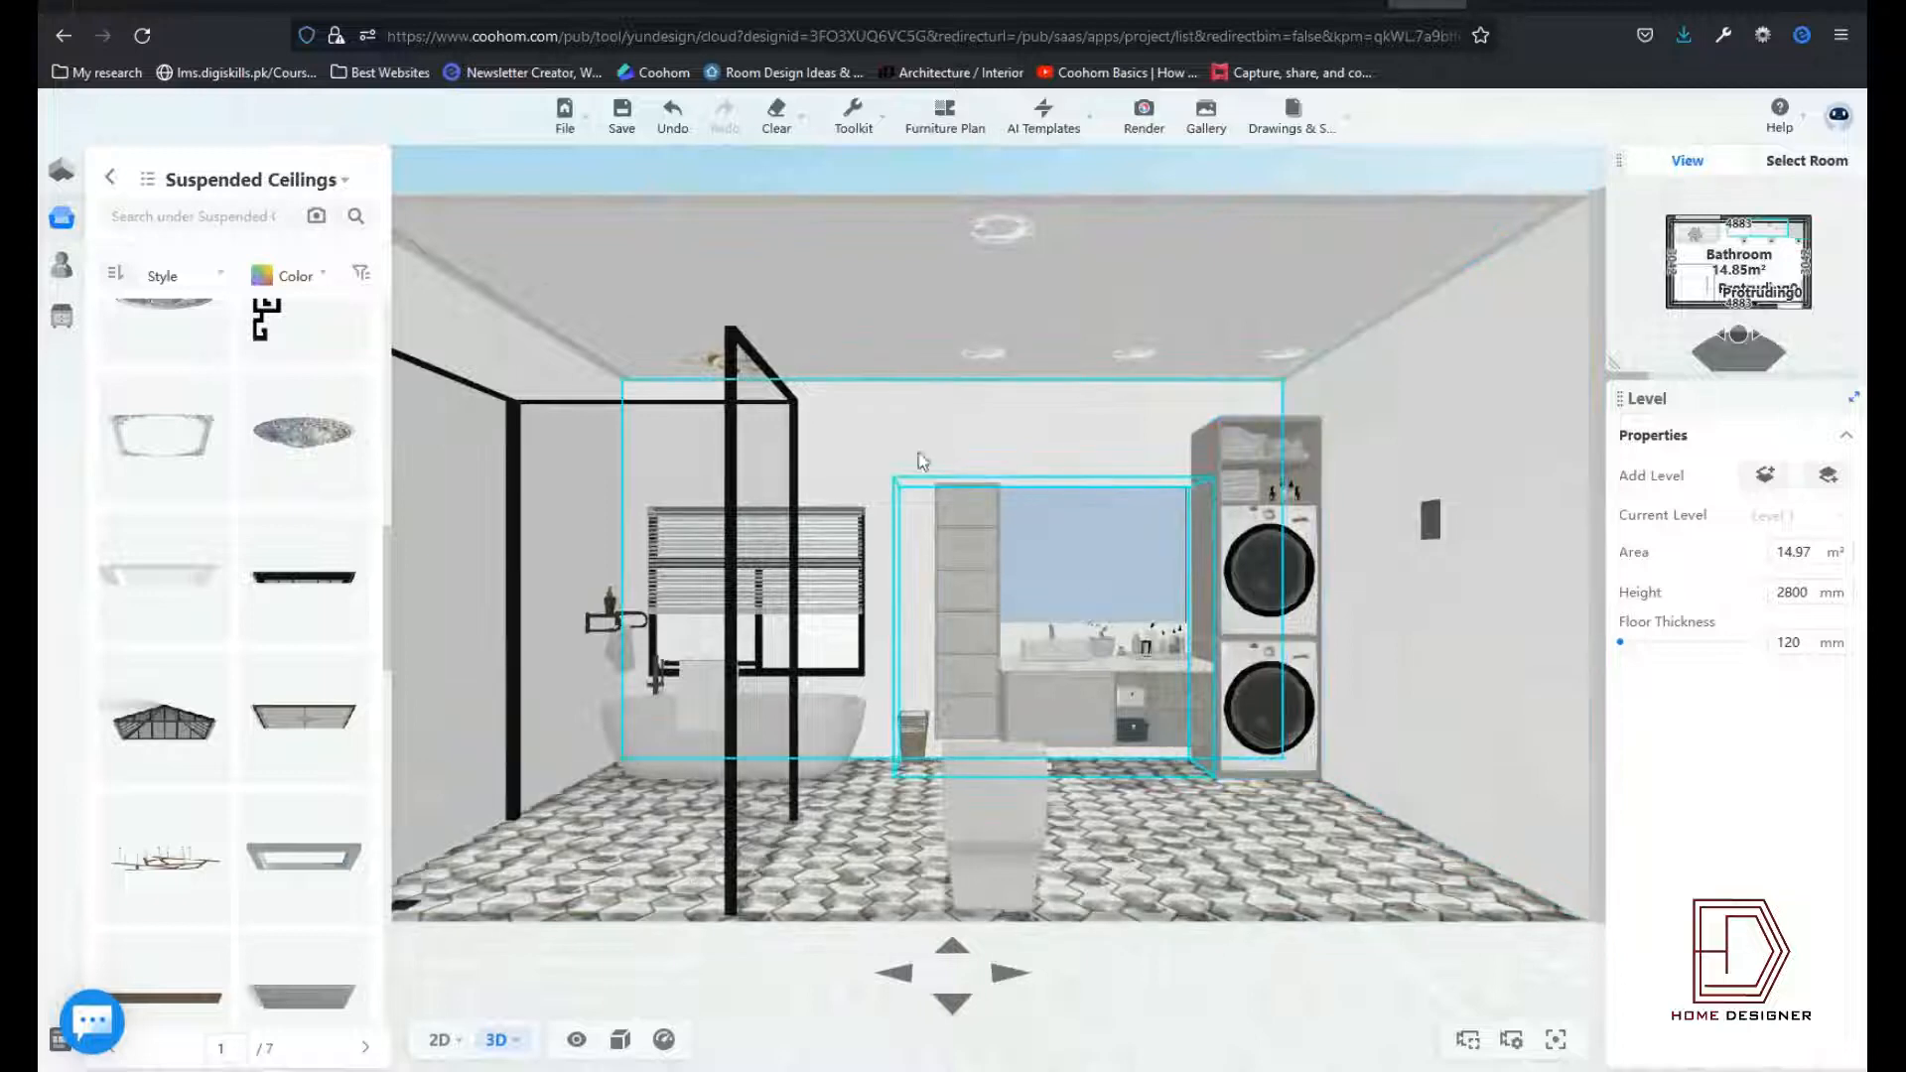
pyautogui.click(61, 216)
pyautogui.click(298, 541)
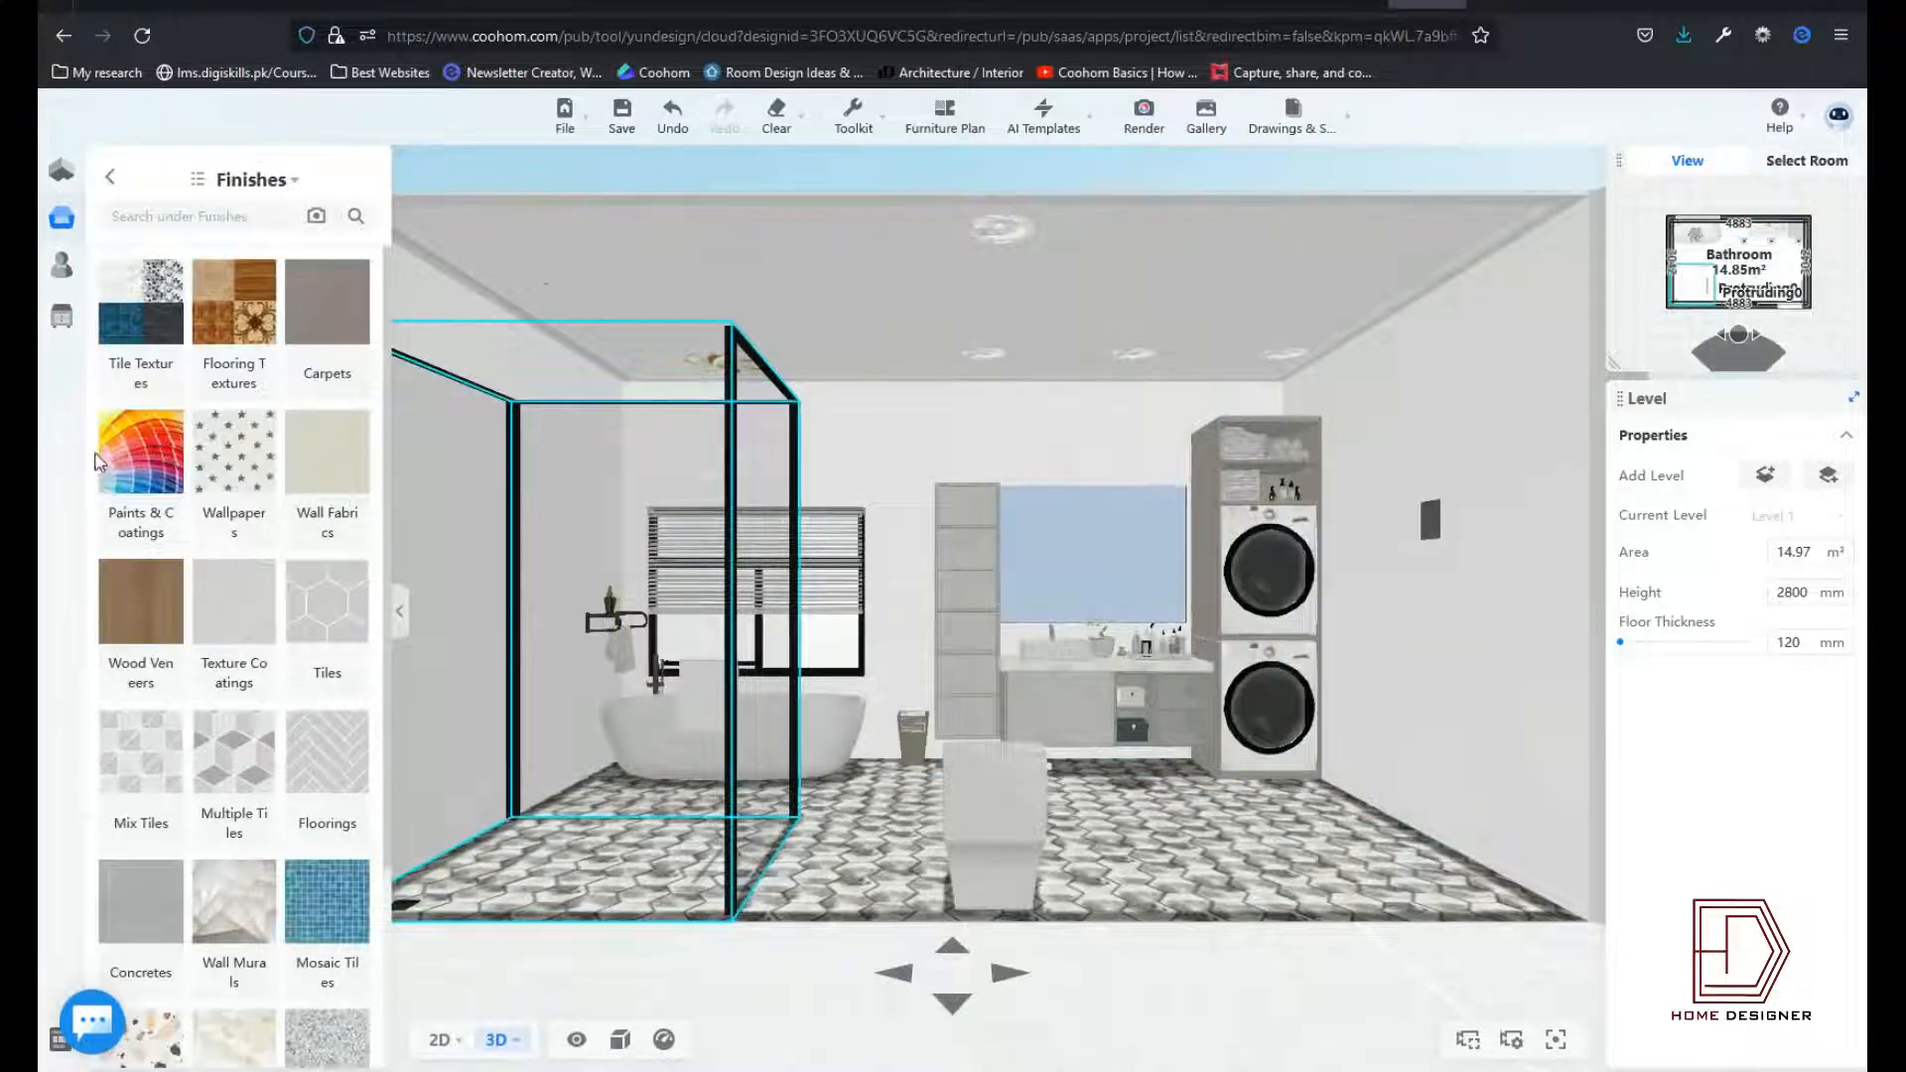
pyautogui.click(119, 463)
pyautogui.click(255, 273)
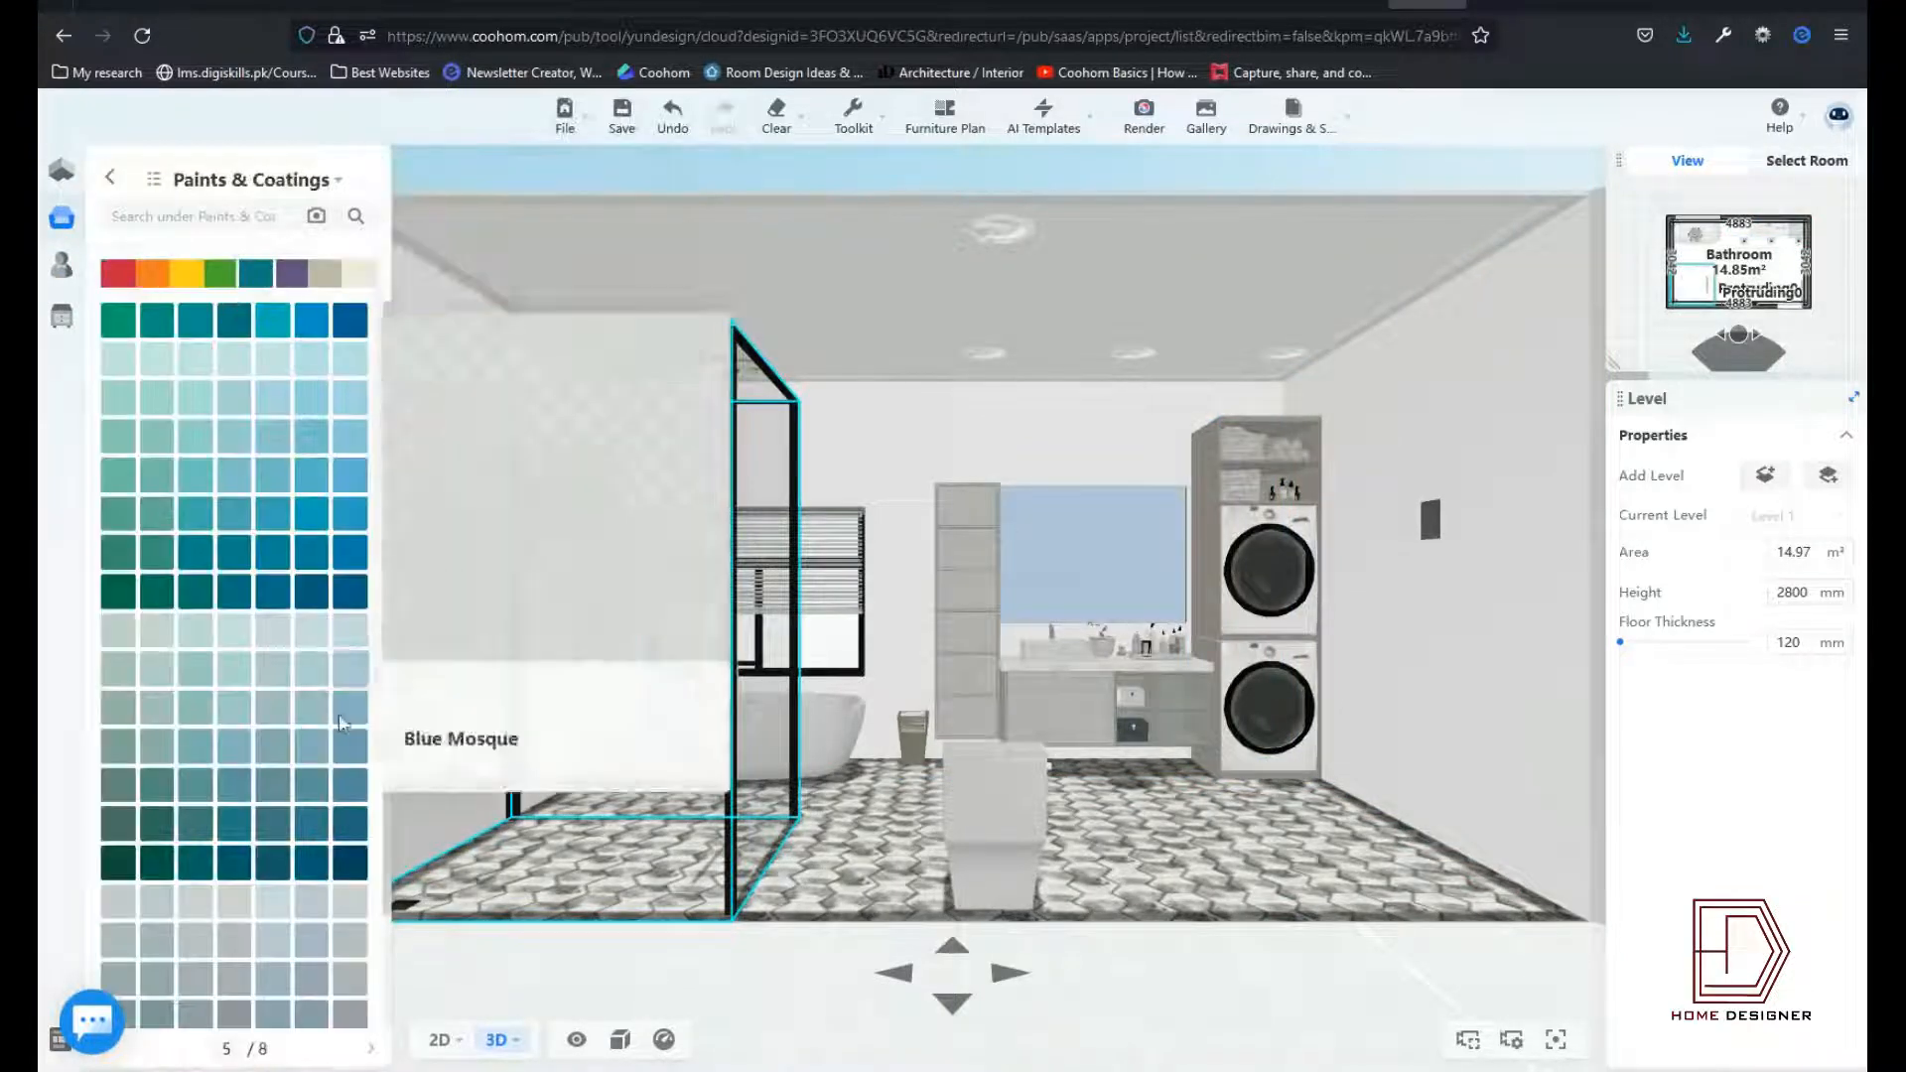
pyautogui.scroll(-1, 173, 715)
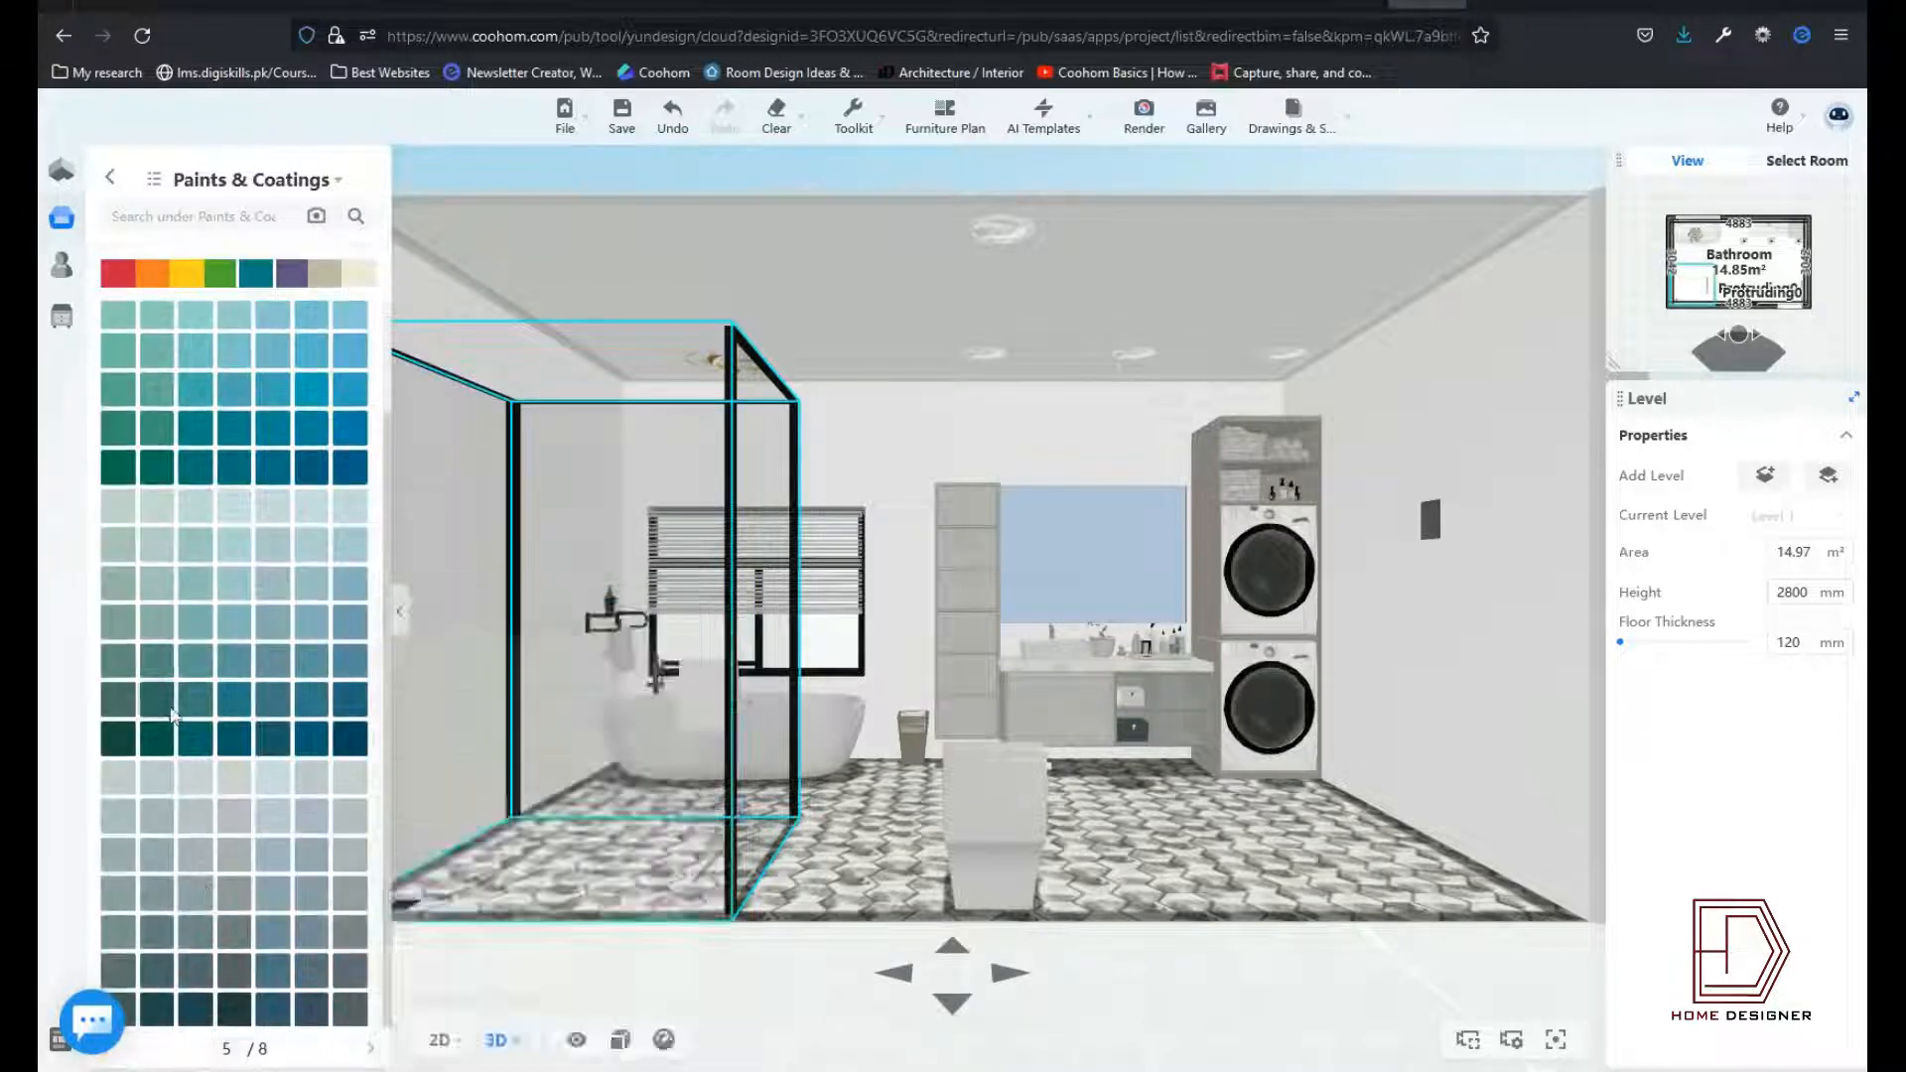
pyautogui.click(195, 1009)
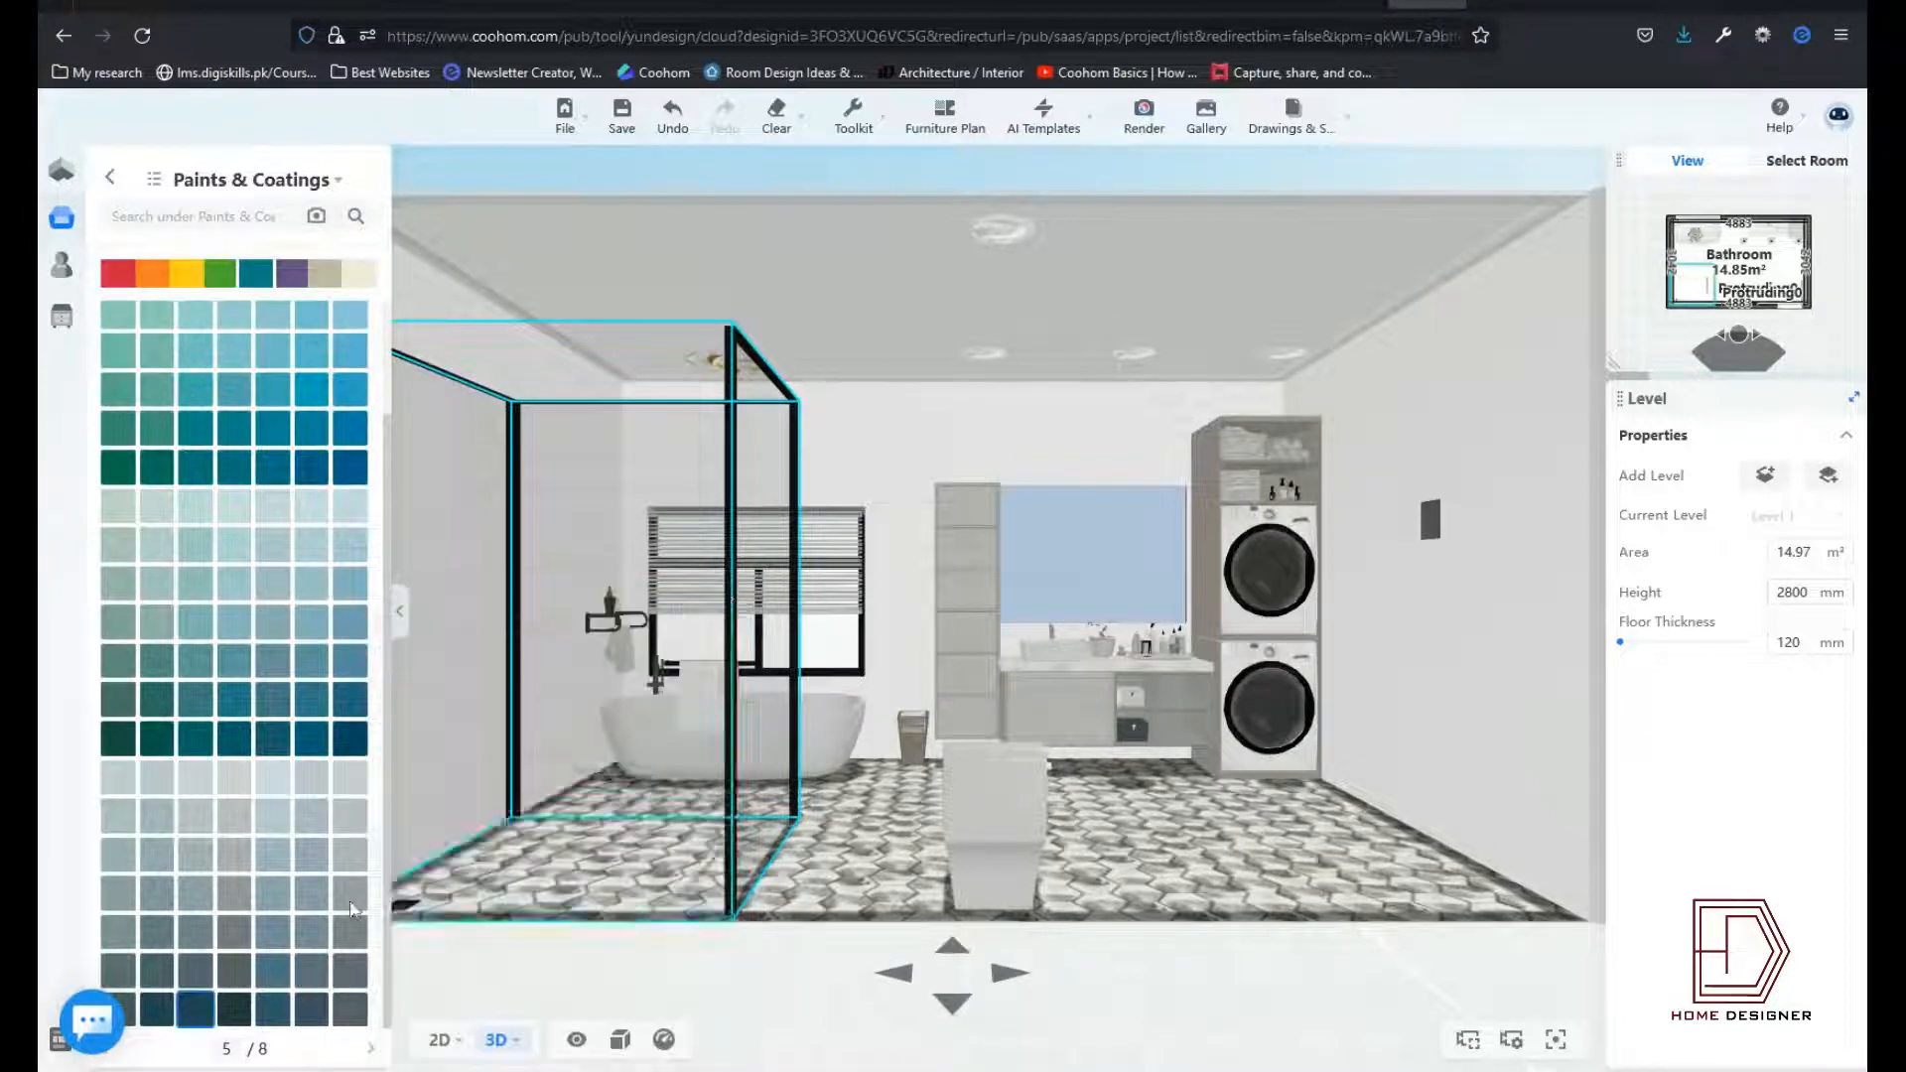
pyautogui.click(933, 452)
# Step: In the 2D plan, set the bathtub window's height to 4'3" and its height above the floor to 2'11"
pyautogui.moveTo(993, 794); pyautogui.dragTo(840, 743)
pyautogui.scroll(-2, 1138, 568)
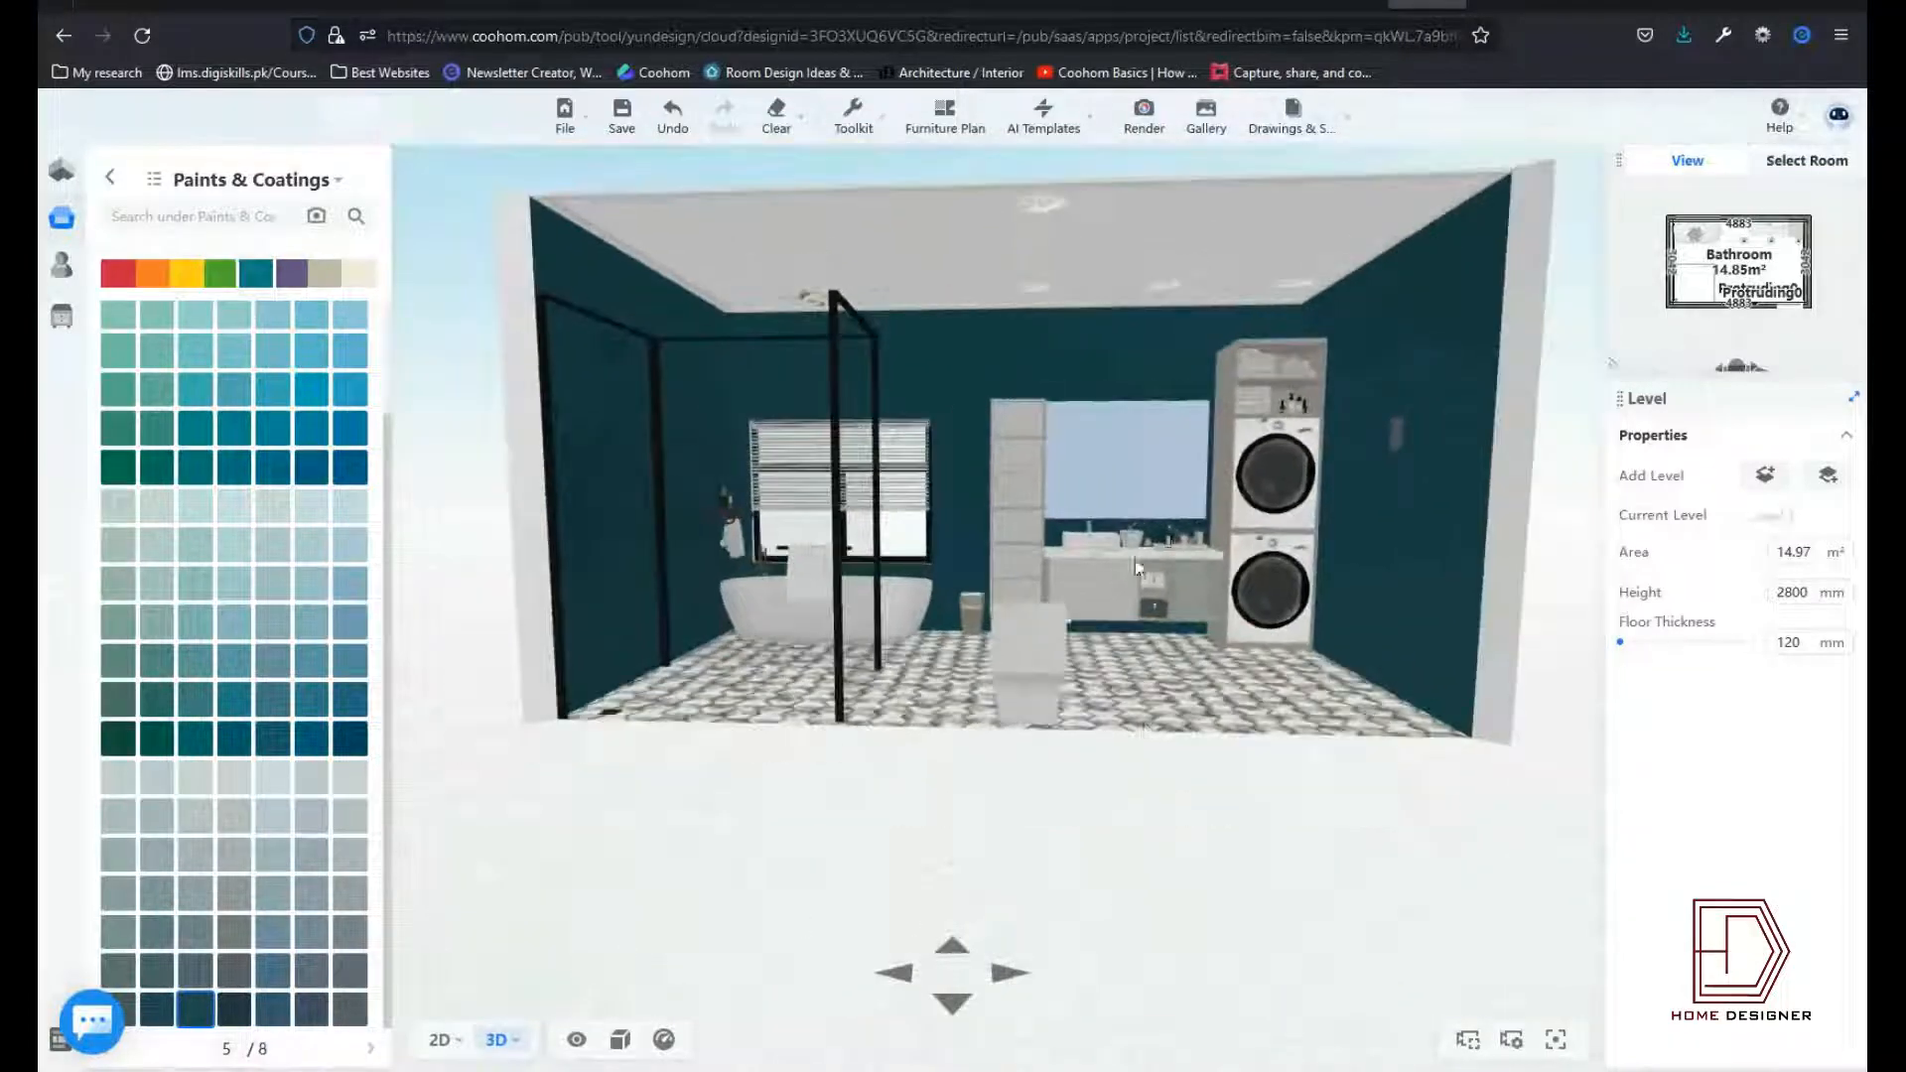
pyautogui.scroll(5, 1138, 568)
pyautogui.moveTo(1170, 527); pyautogui.dragTo(1320, 570)
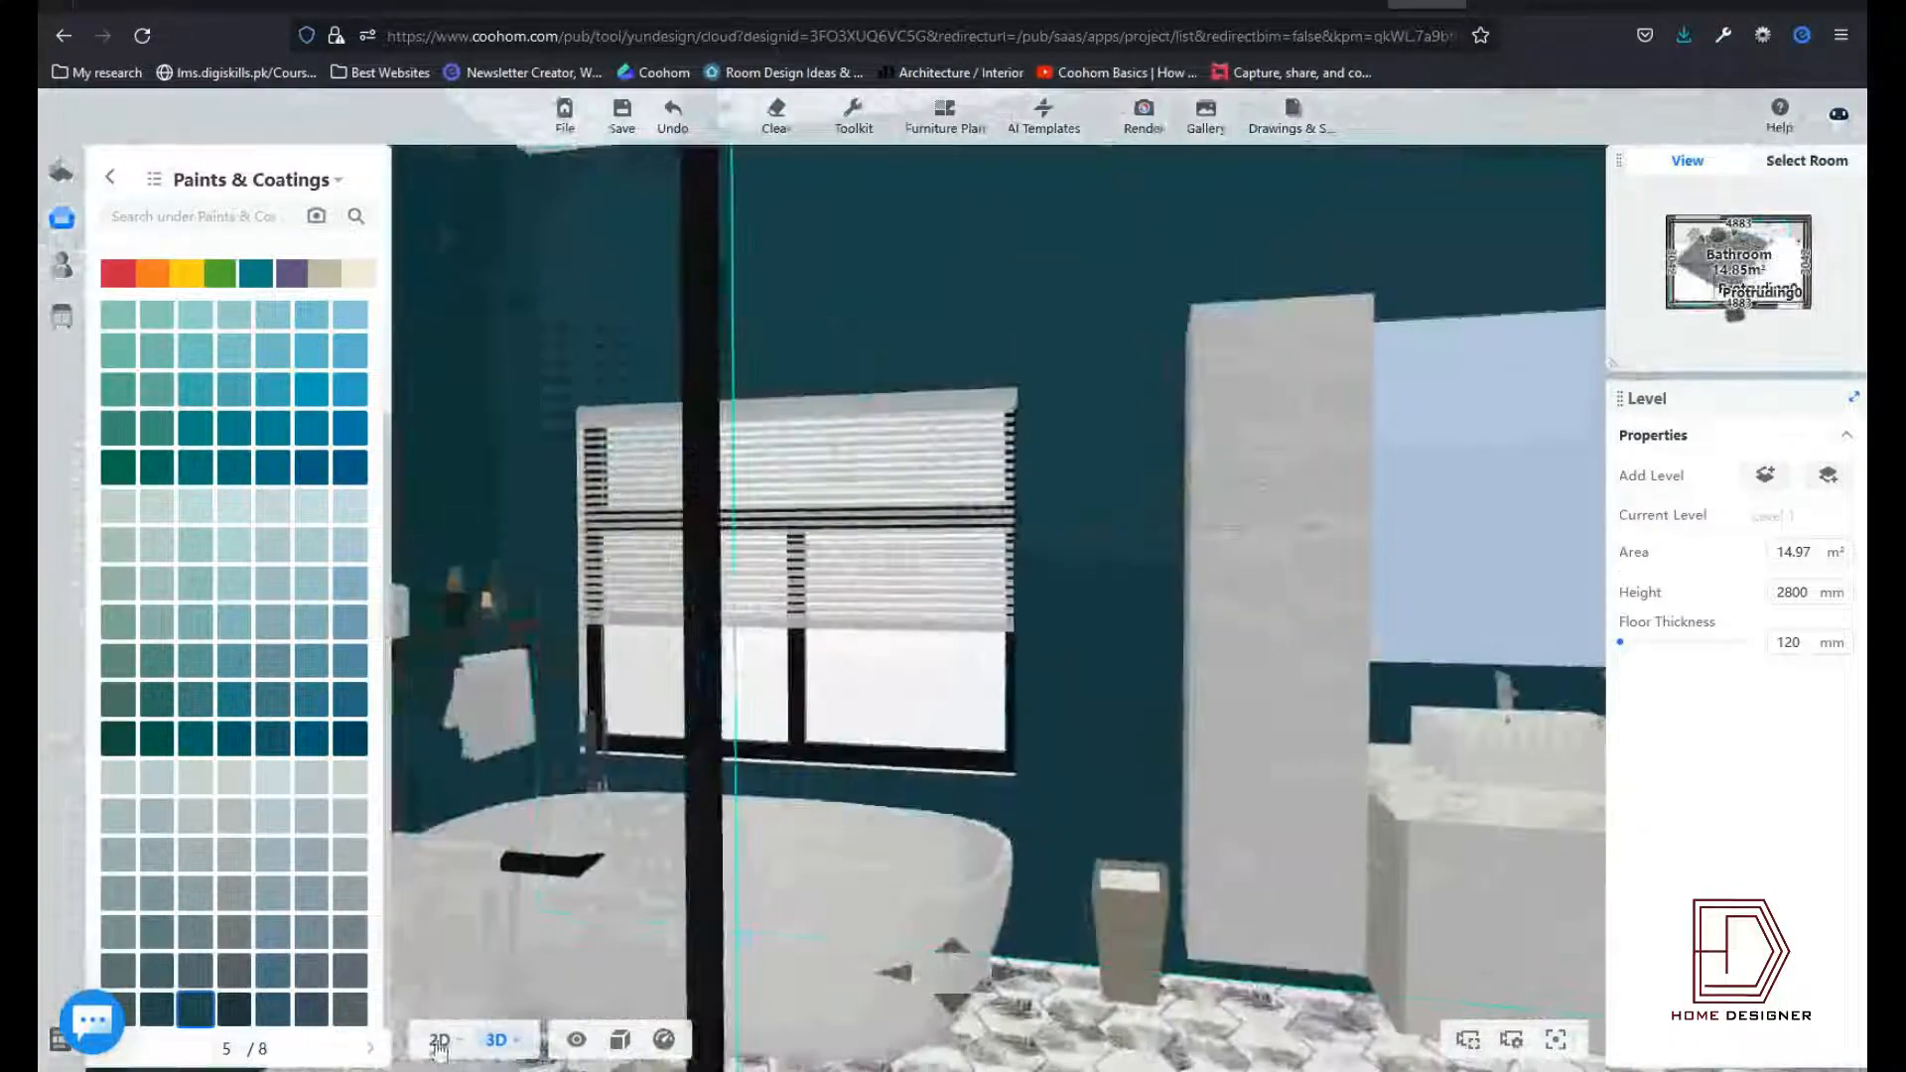
pyautogui.click(438, 1043)
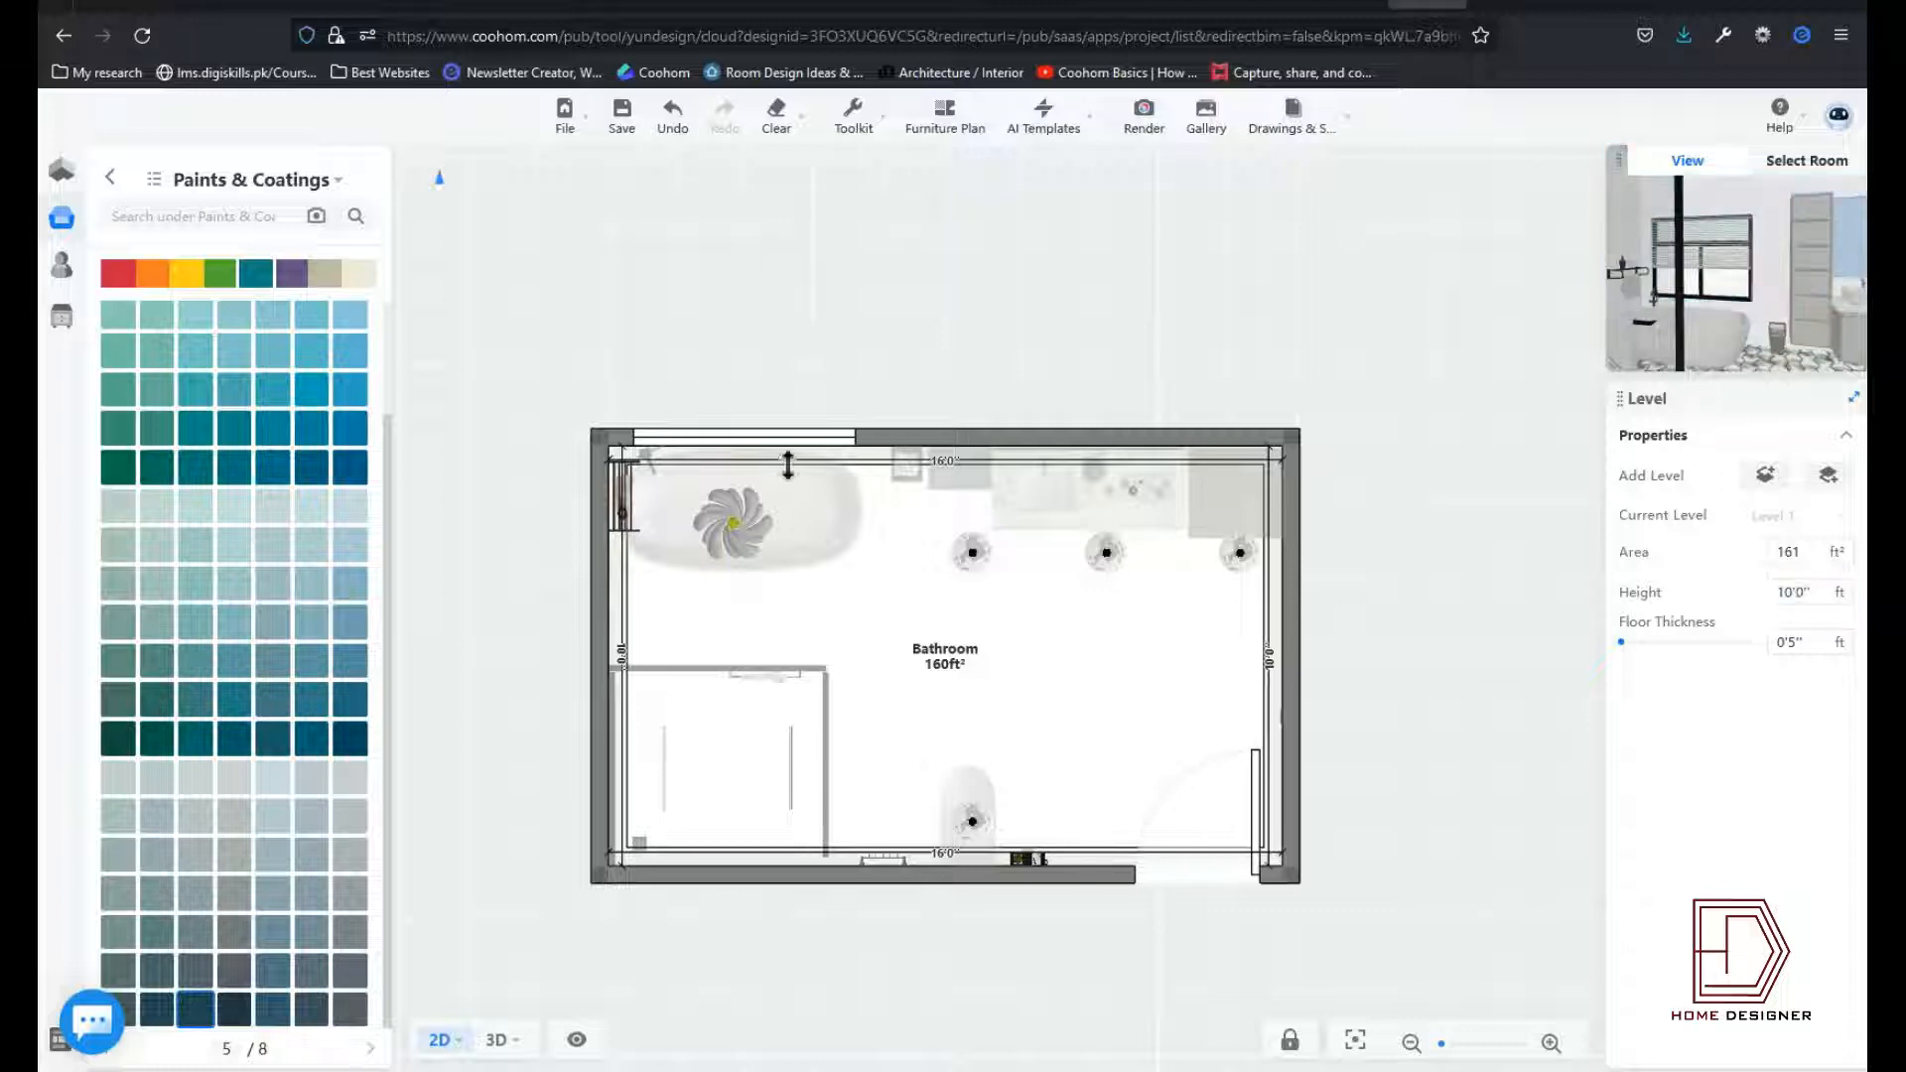
pyautogui.click(745, 437)
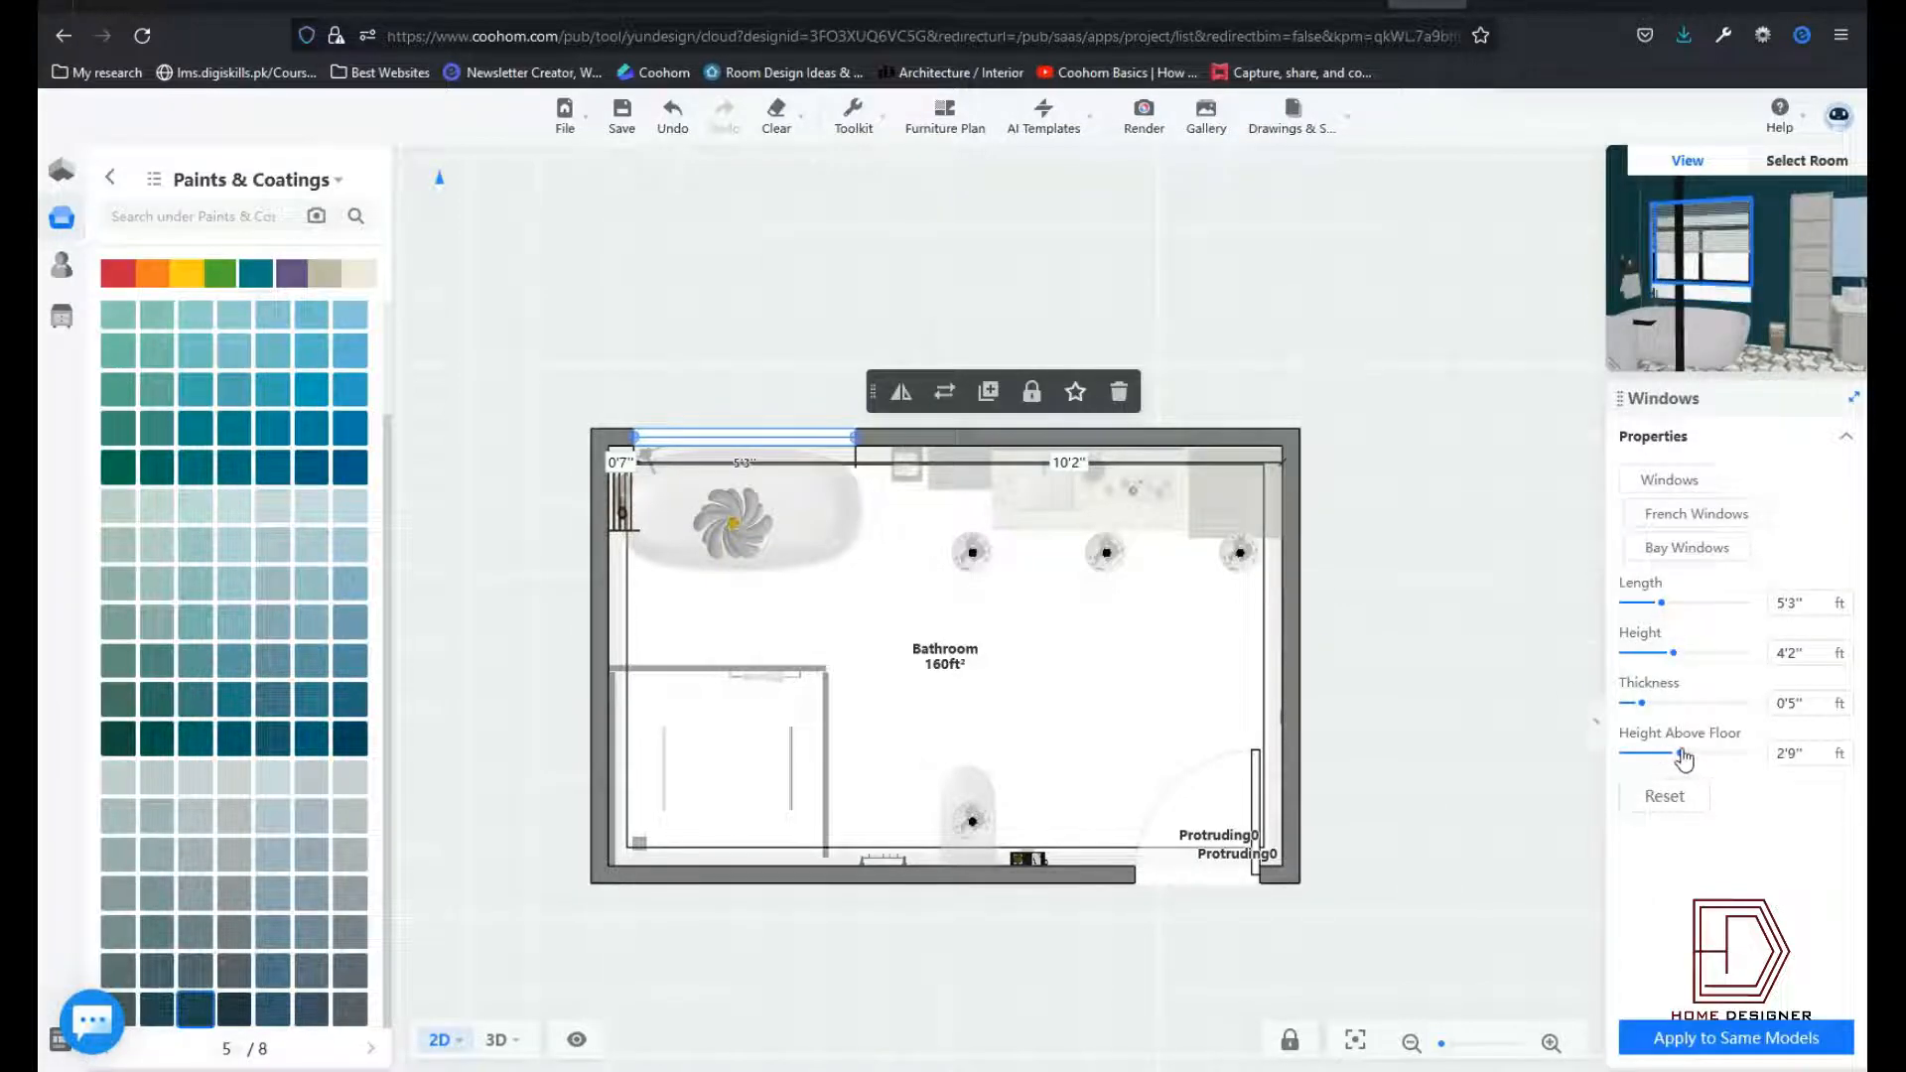
pyautogui.click(1446, 748)
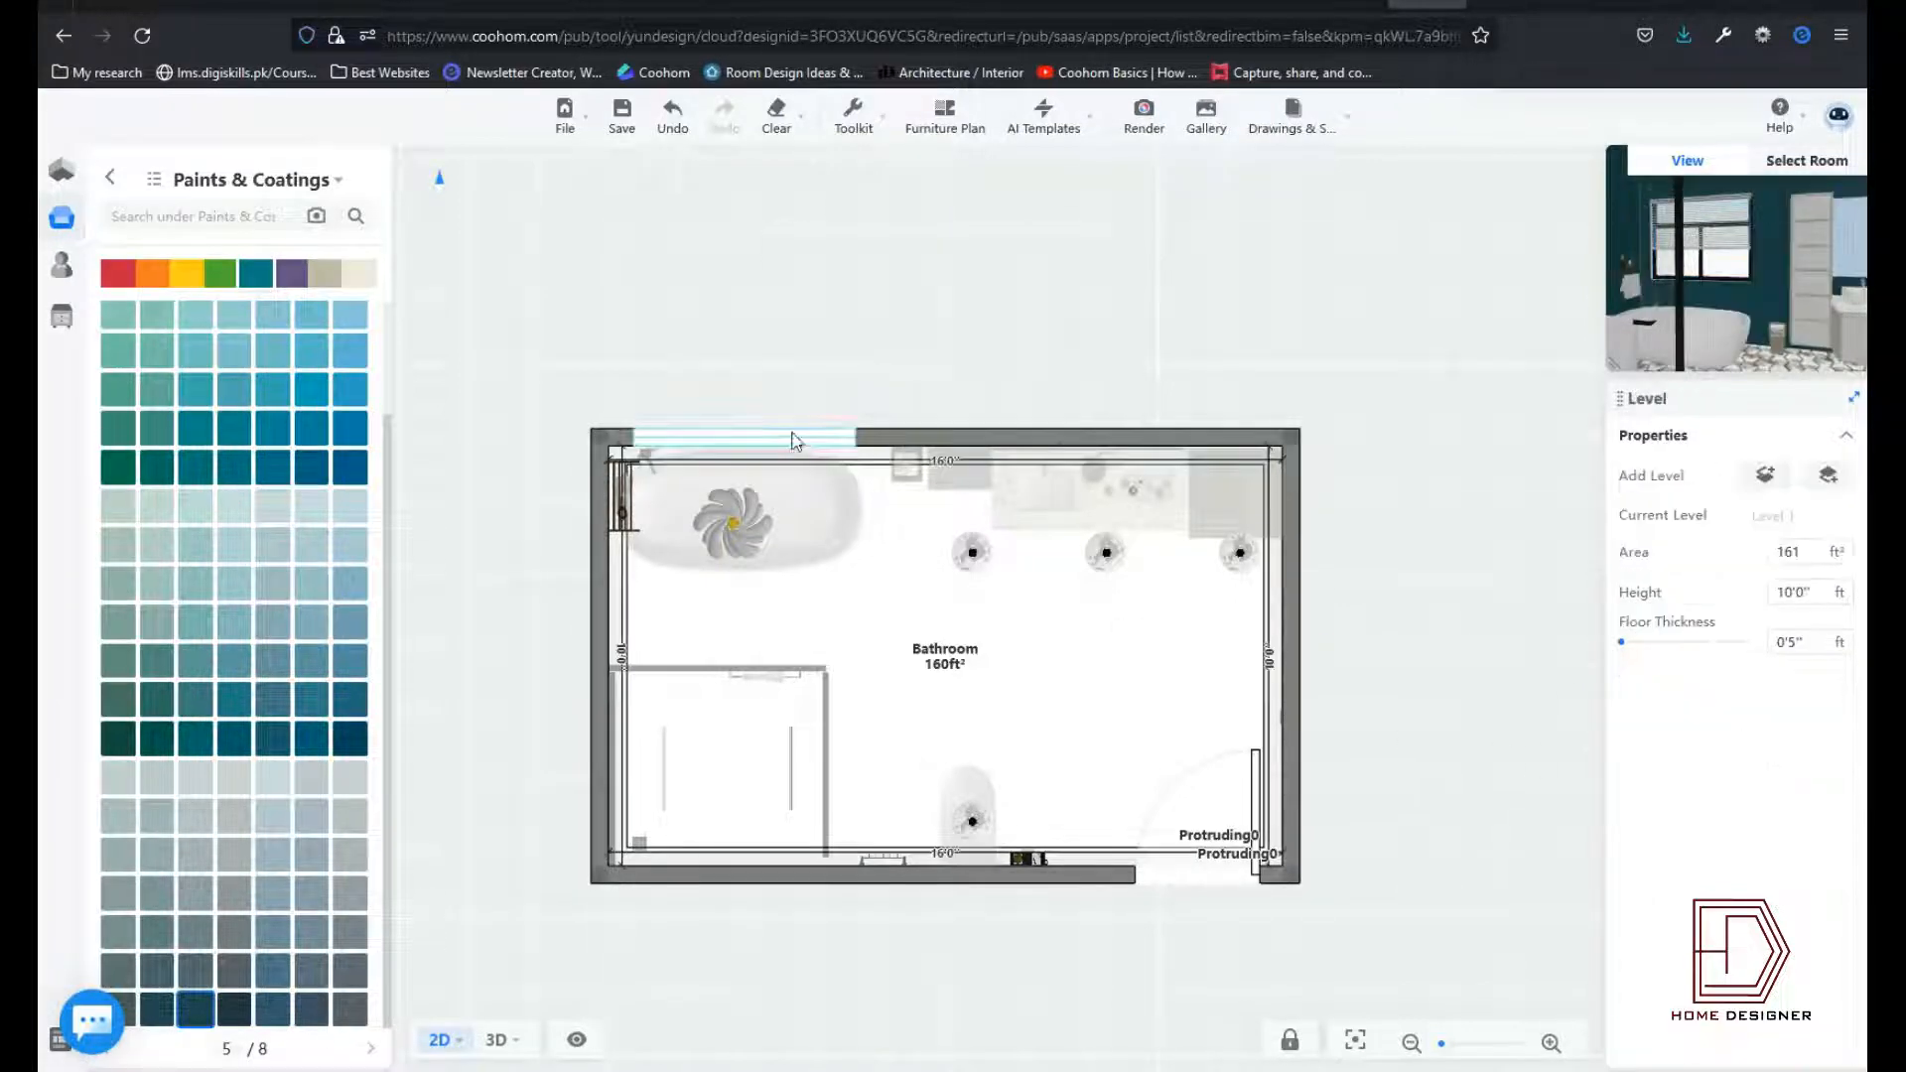
pyautogui.click(794, 441)
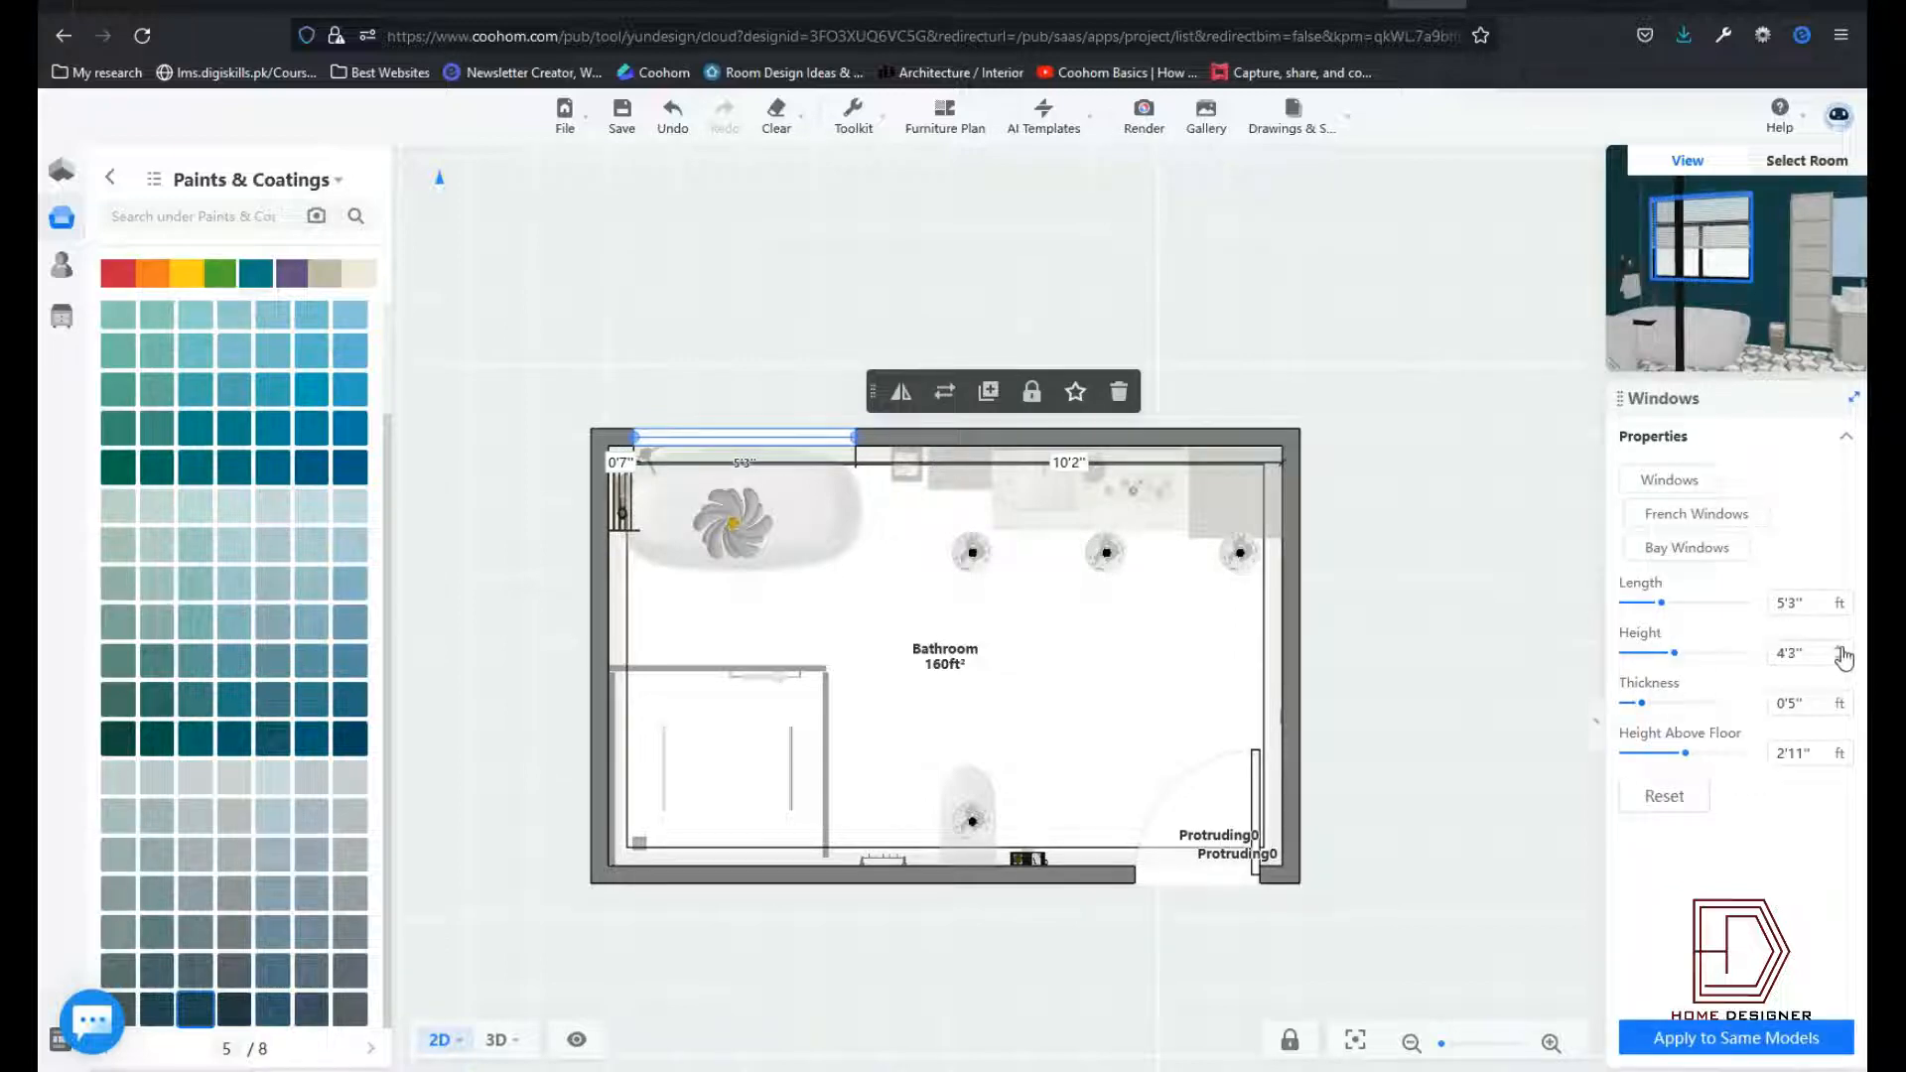
pyautogui.click(1450, 700)
# Step: Show the floor in the plan, rotate the shower enclosure to -270° and seat it in the room corner, 1'9" from the bathtub
pyautogui.scroll(-3, 1106, 623)
pyautogui.moveTo(1678, 308); pyautogui.dragTo(1771, 344)
pyautogui.scroll(3, 931, 727)
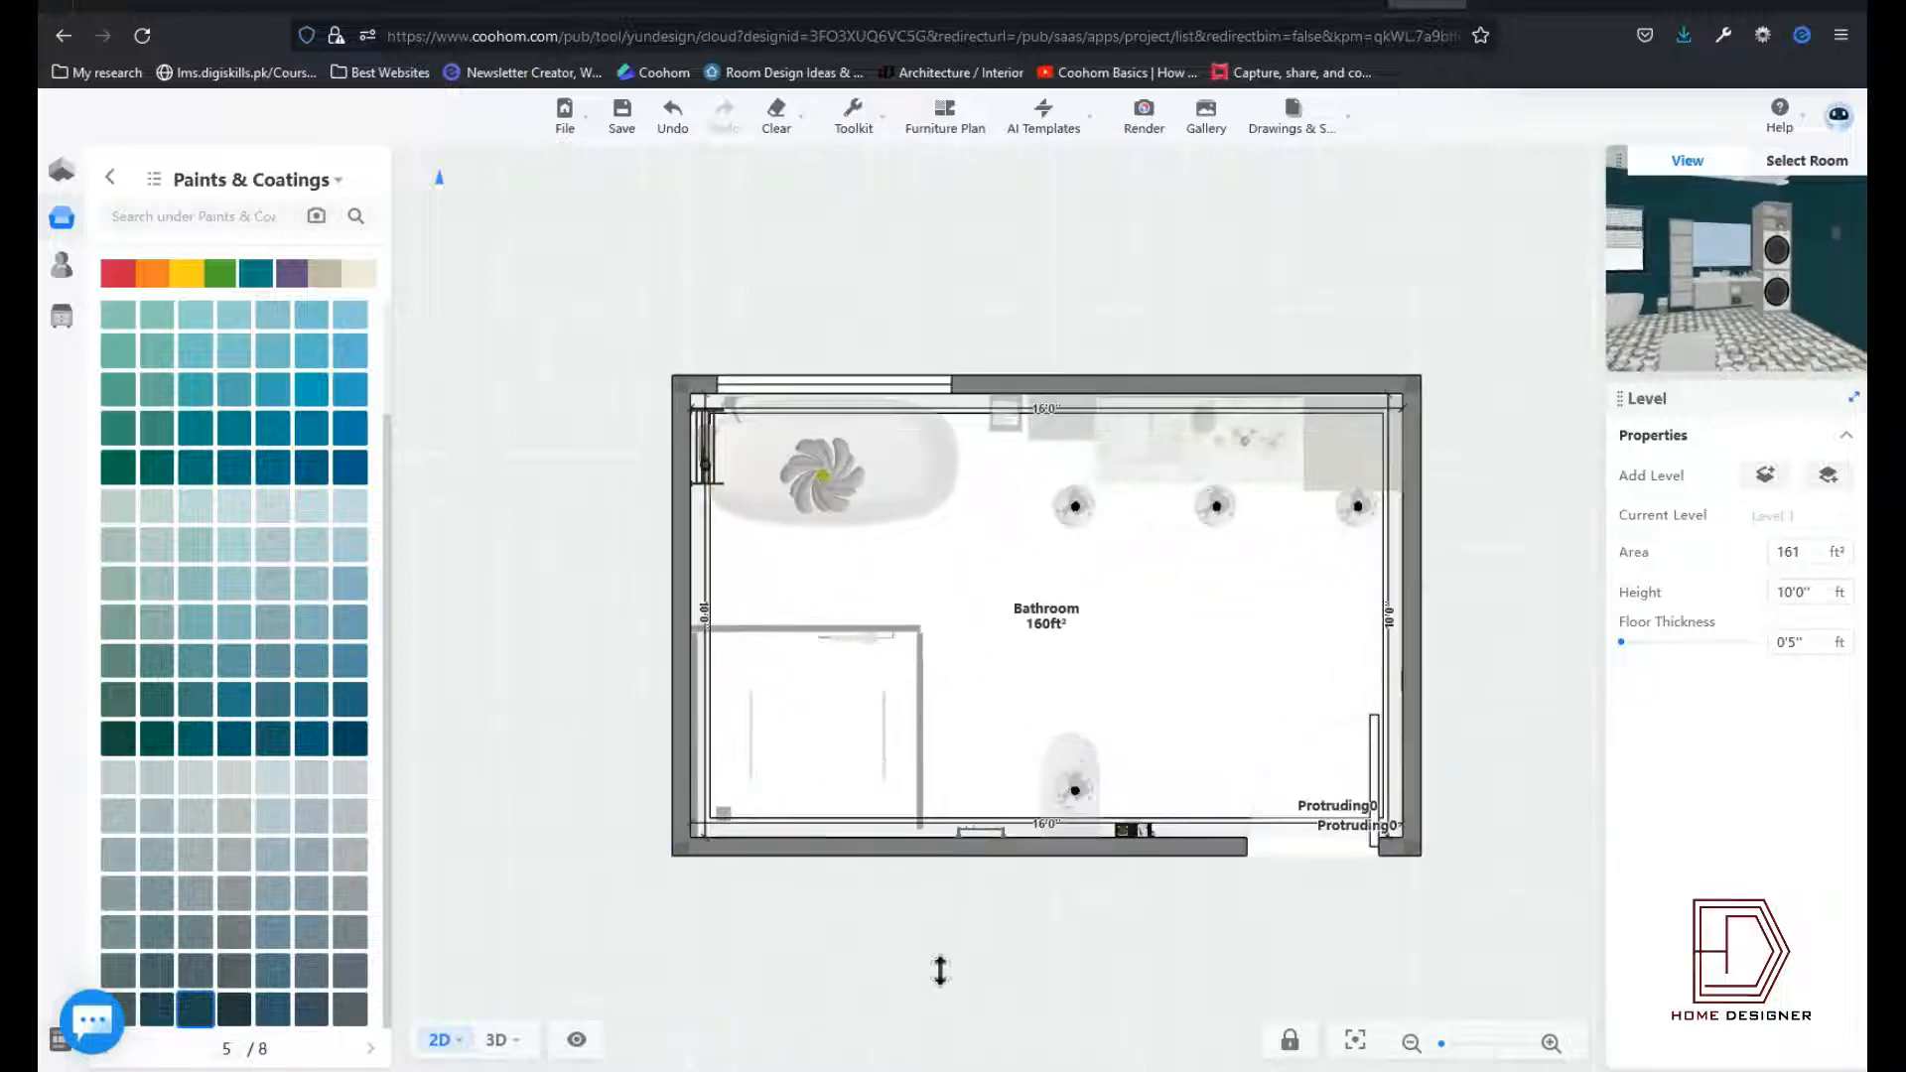
pyautogui.click(830, 636)
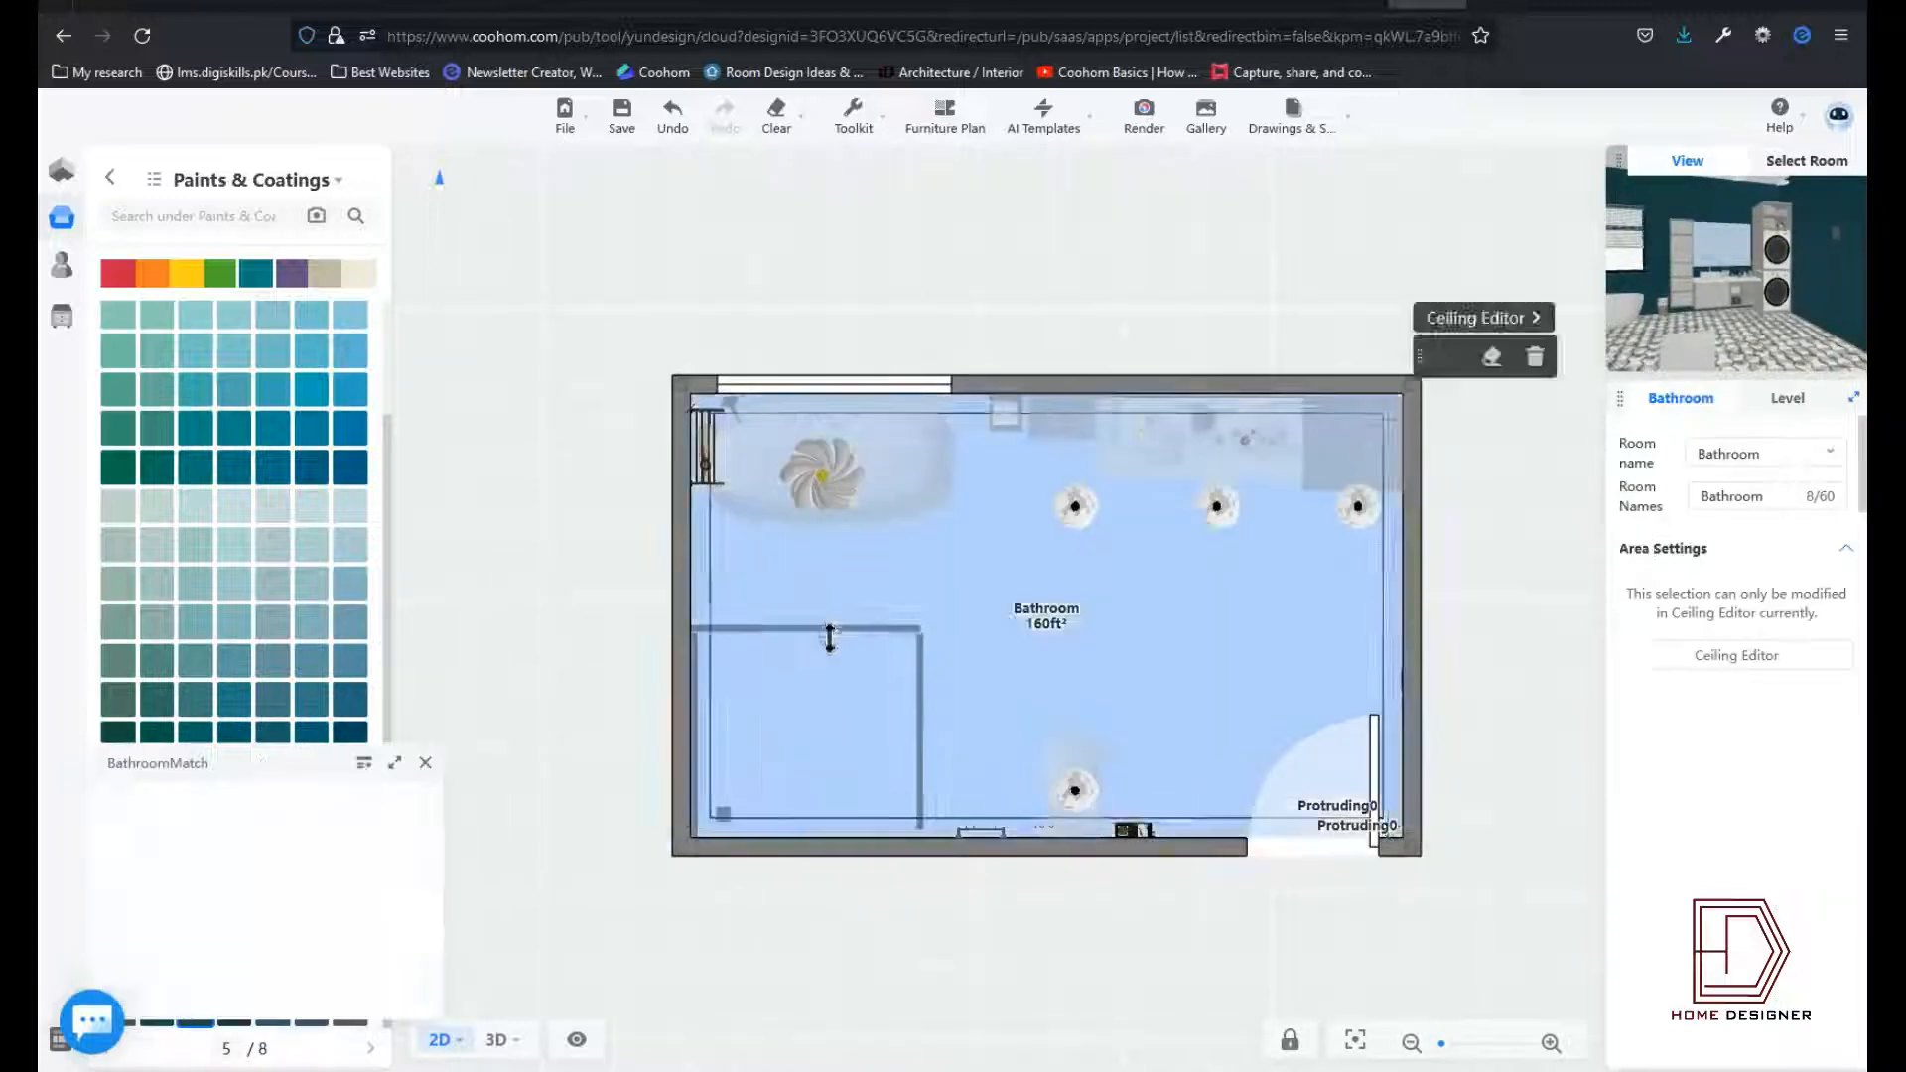
pyautogui.scroll(2, 816, 611)
pyautogui.moveTo(442, 1043)
pyautogui.click(437, 911)
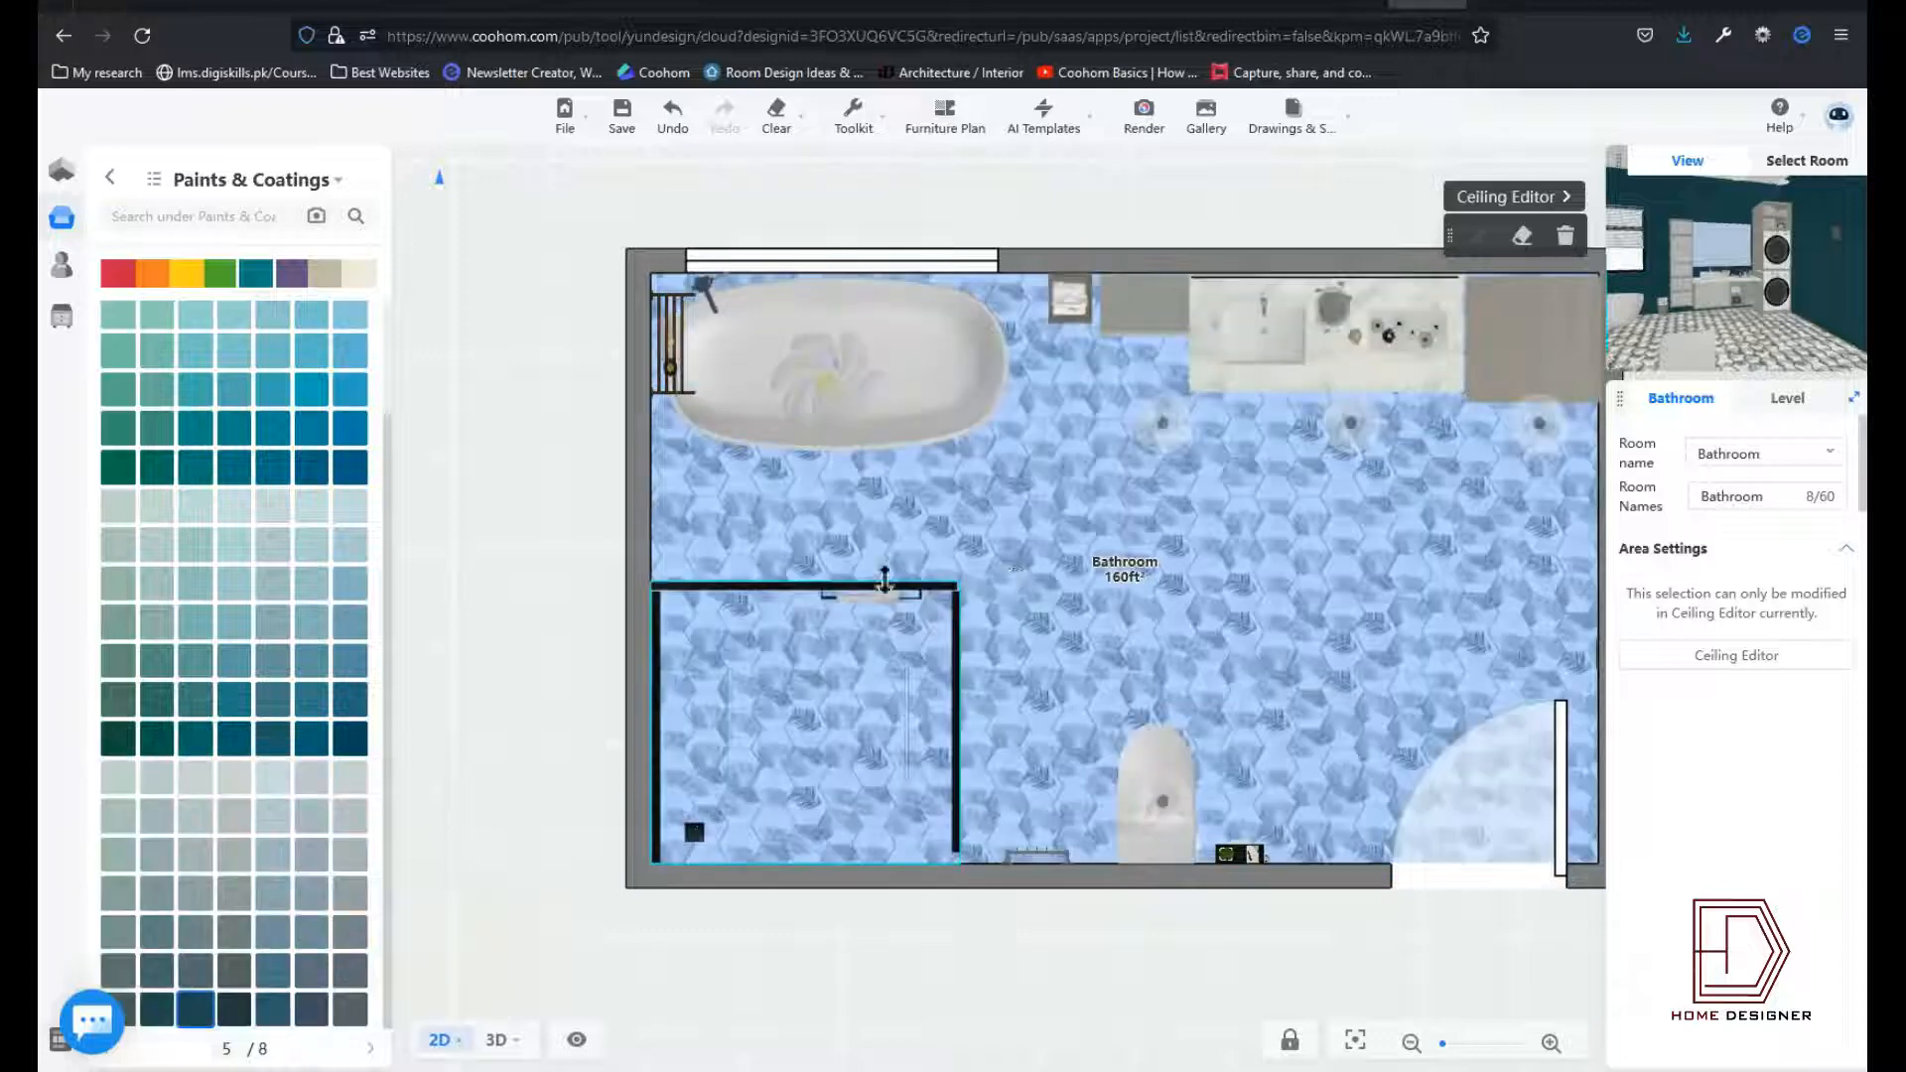
pyautogui.click(828, 623)
pyautogui.moveTo(828, 624); pyautogui.dragTo(908, 719)
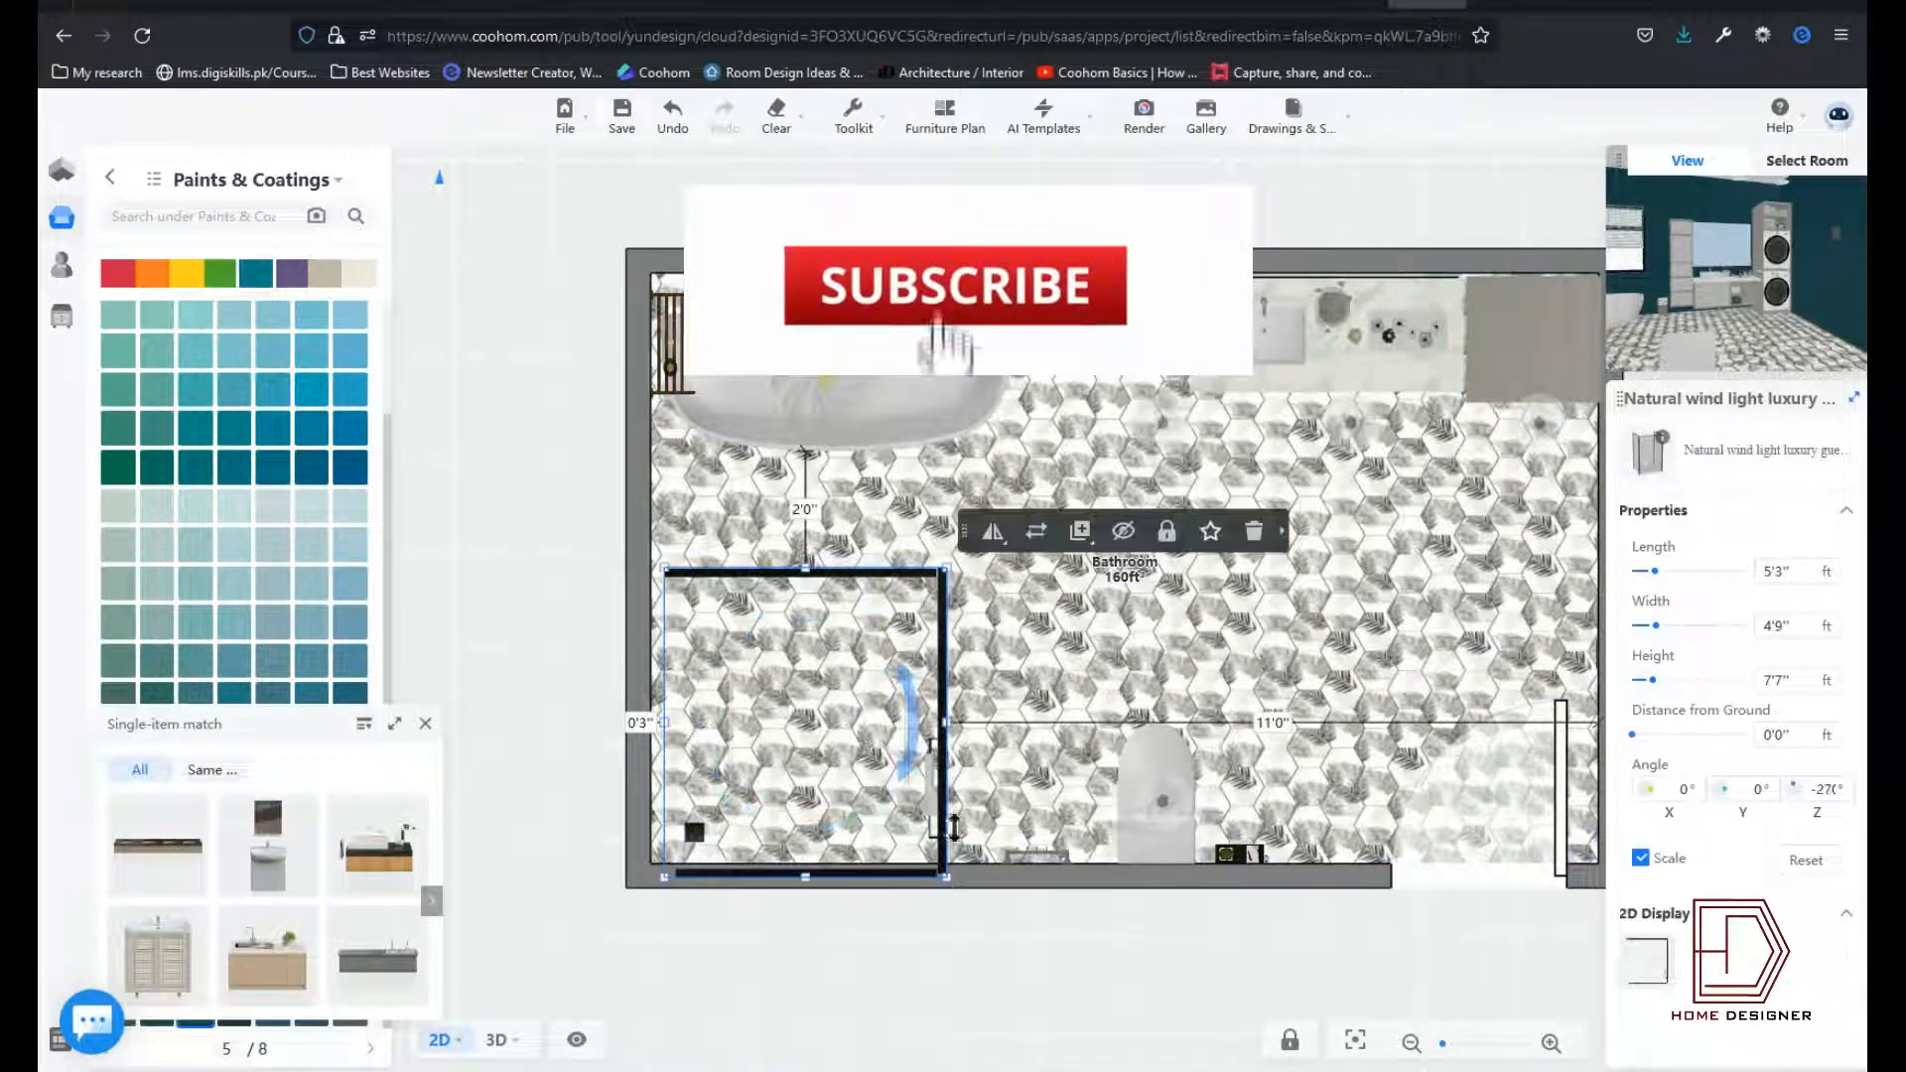
pyautogui.moveTo(871, 814); pyautogui.dragTo(853, 802)
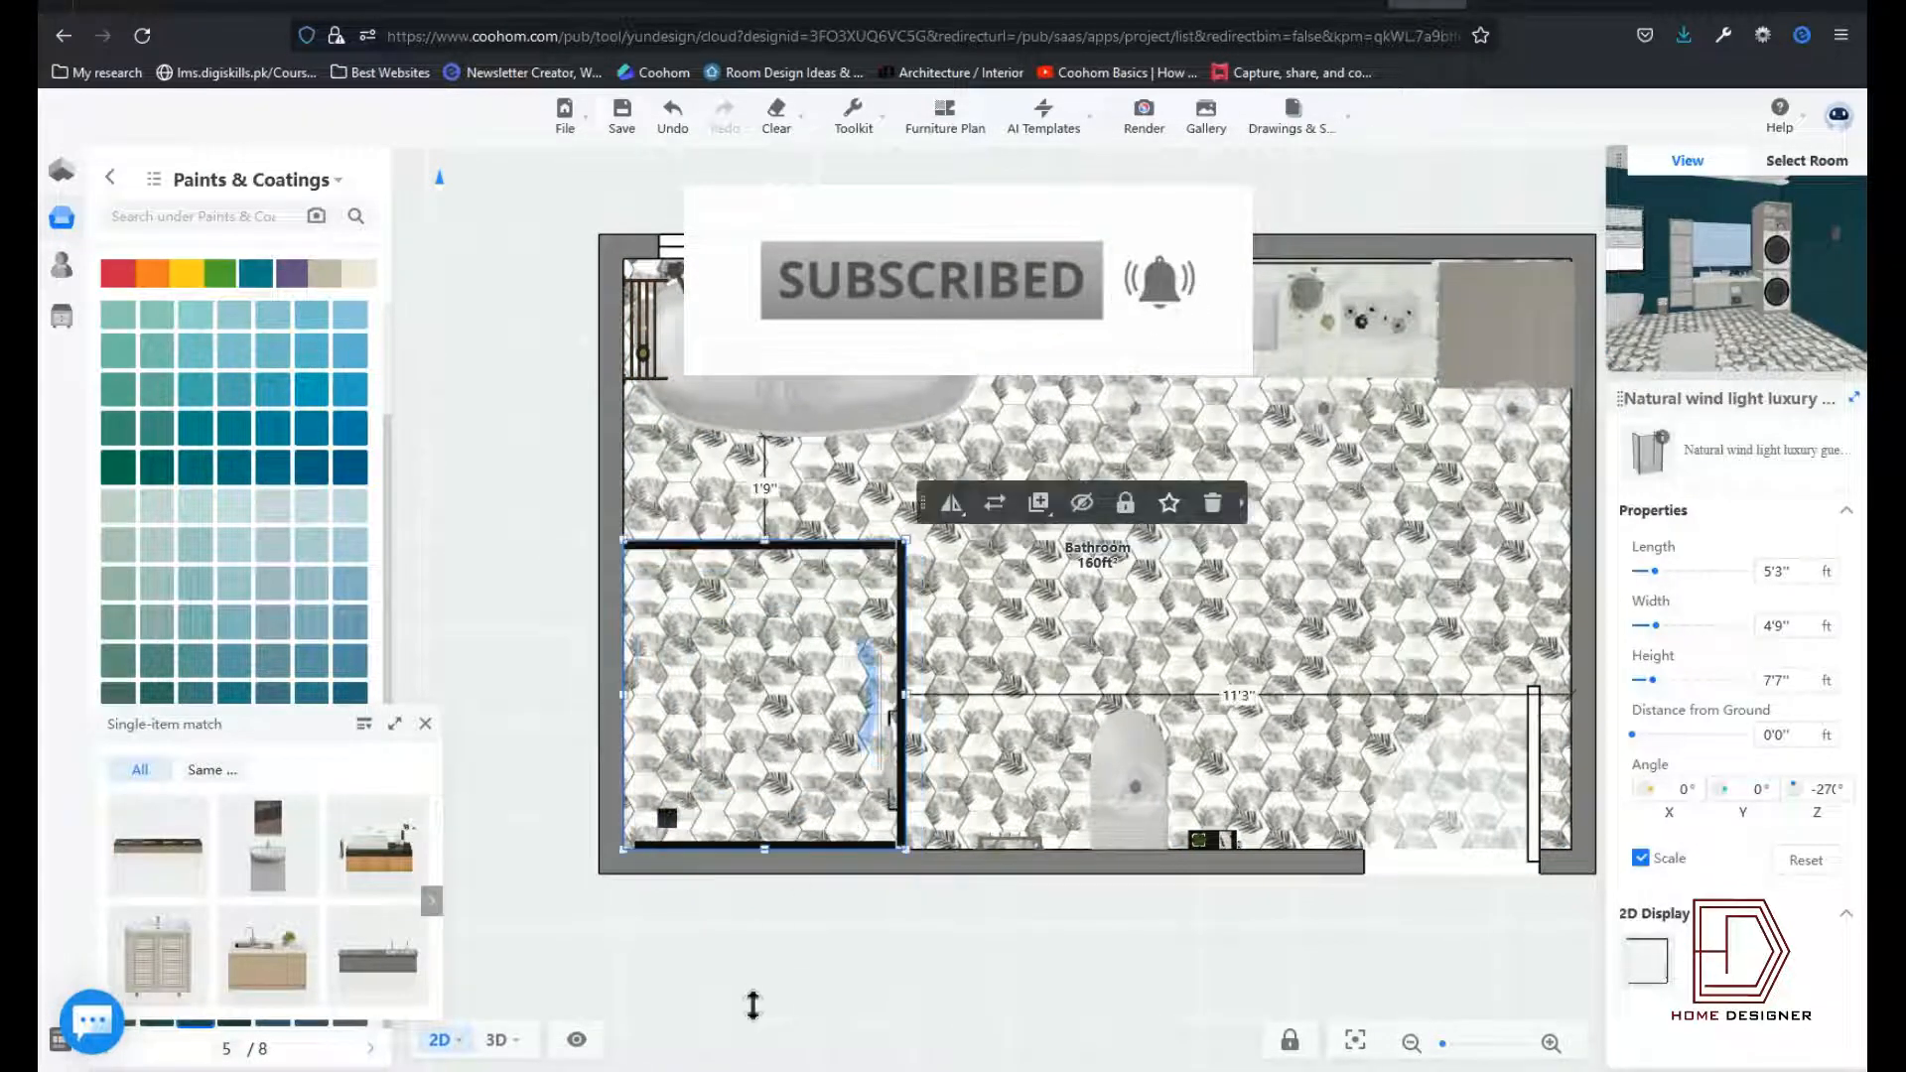
pyautogui.click(753, 1009)
# Step: Open the render setup and, in its 2D plan, place the camera at the doorway facing the bathtub and vanity
pyautogui.scroll(3, 749, 732)
pyautogui.click(496, 1039)
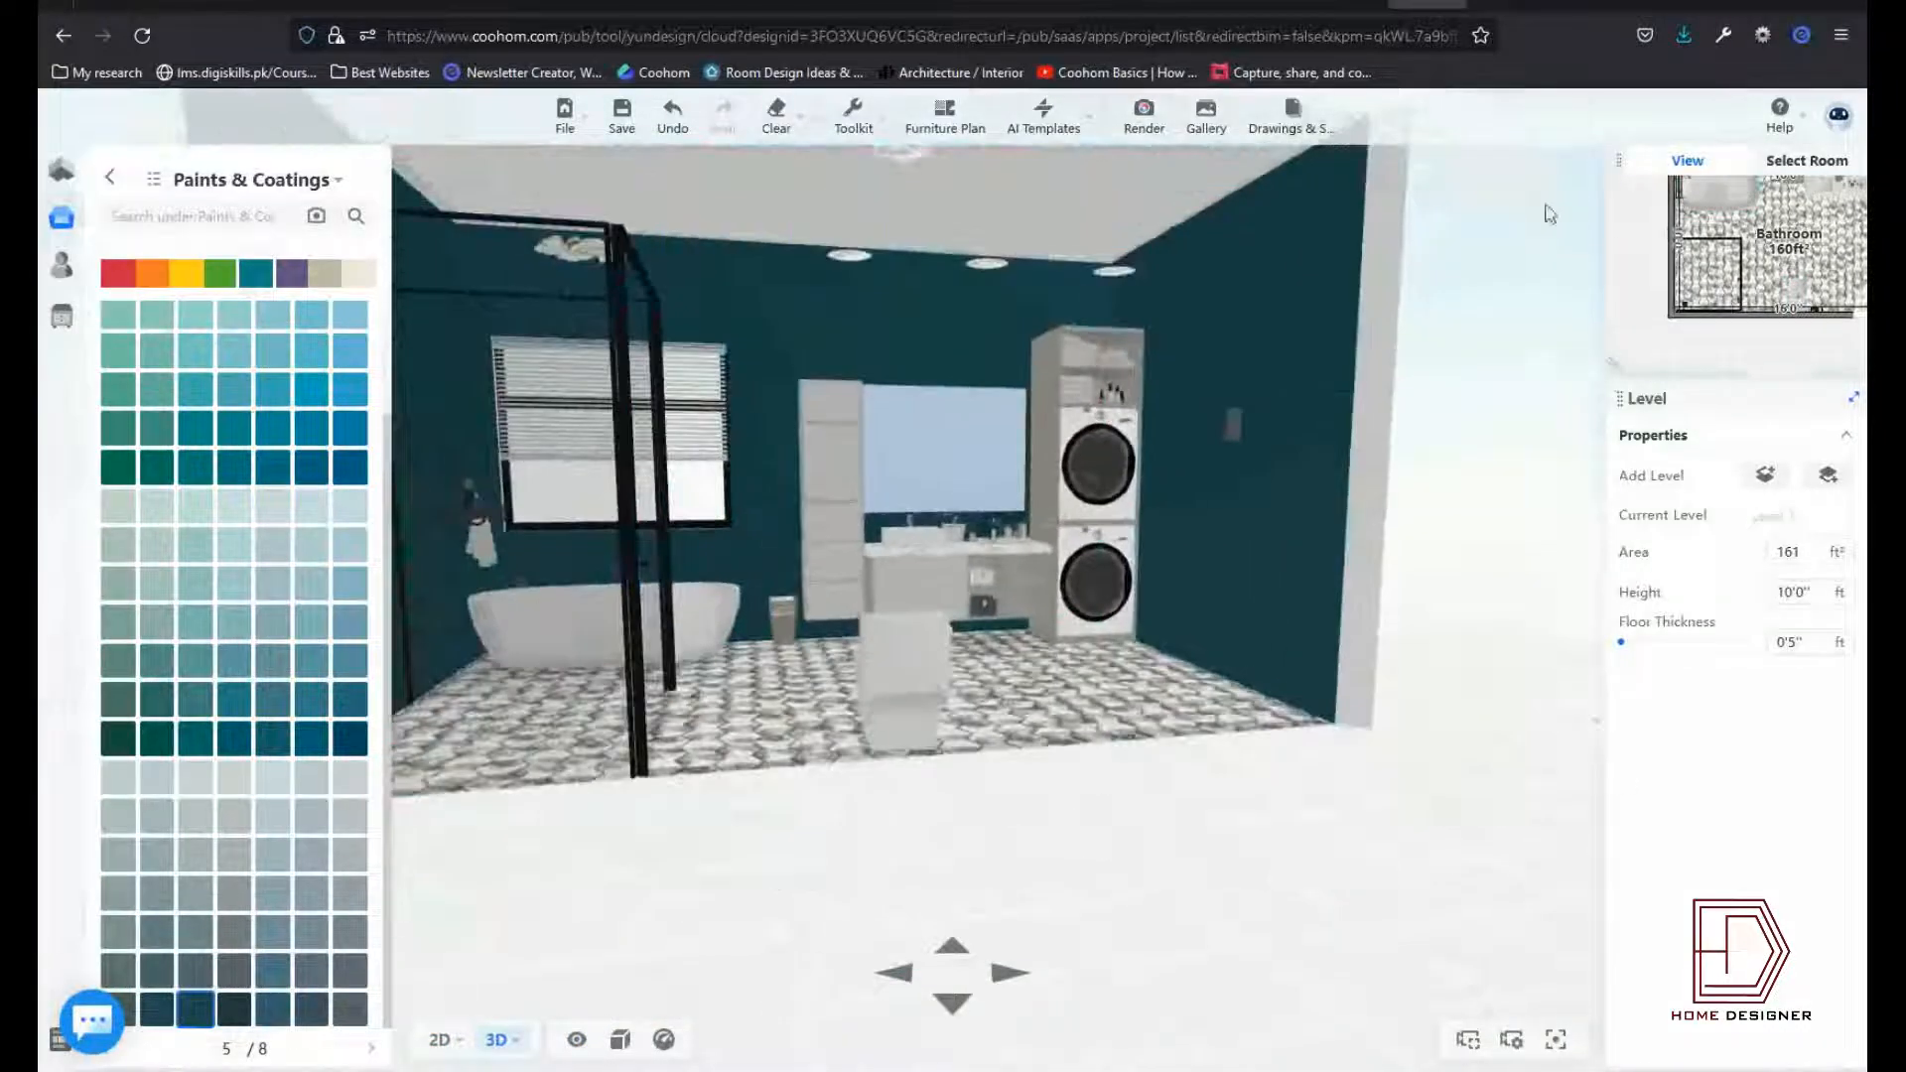
pyautogui.click(1146, 117)
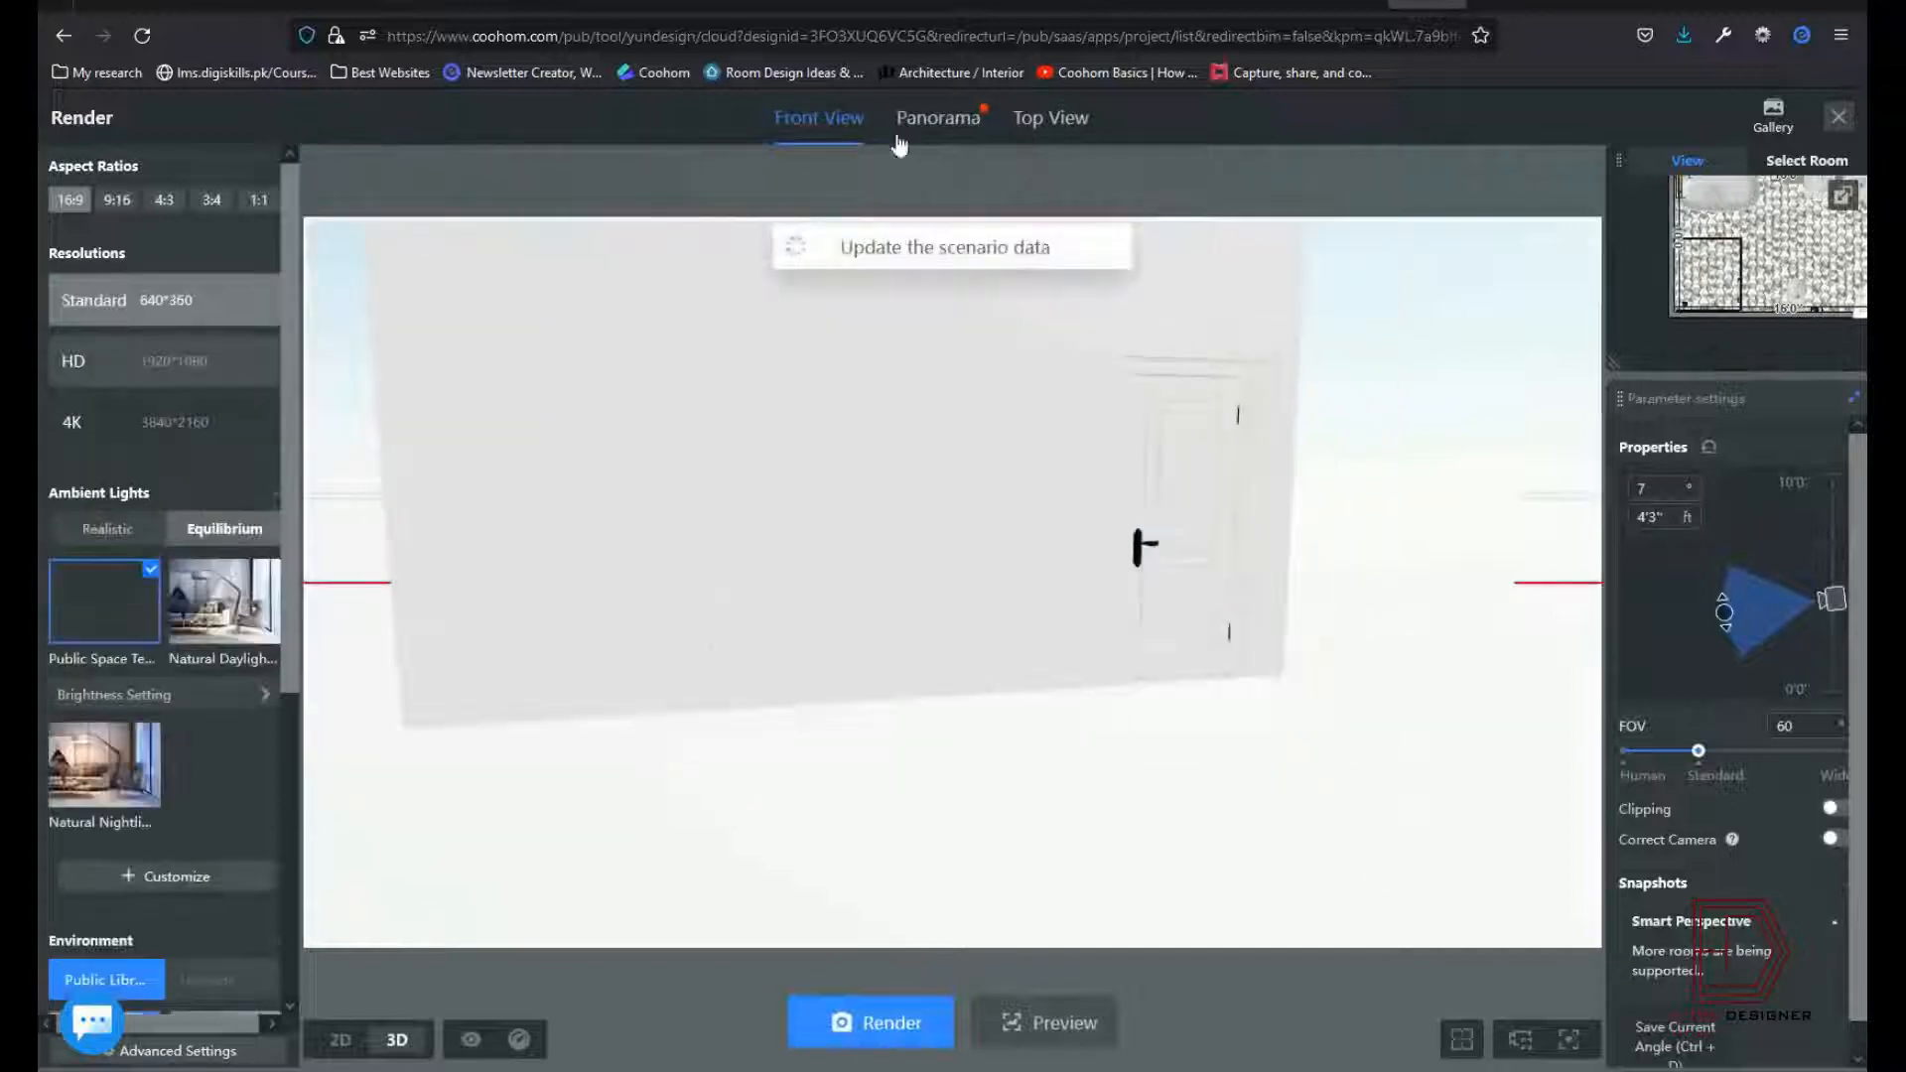
pyautogui.click(340, 1040)
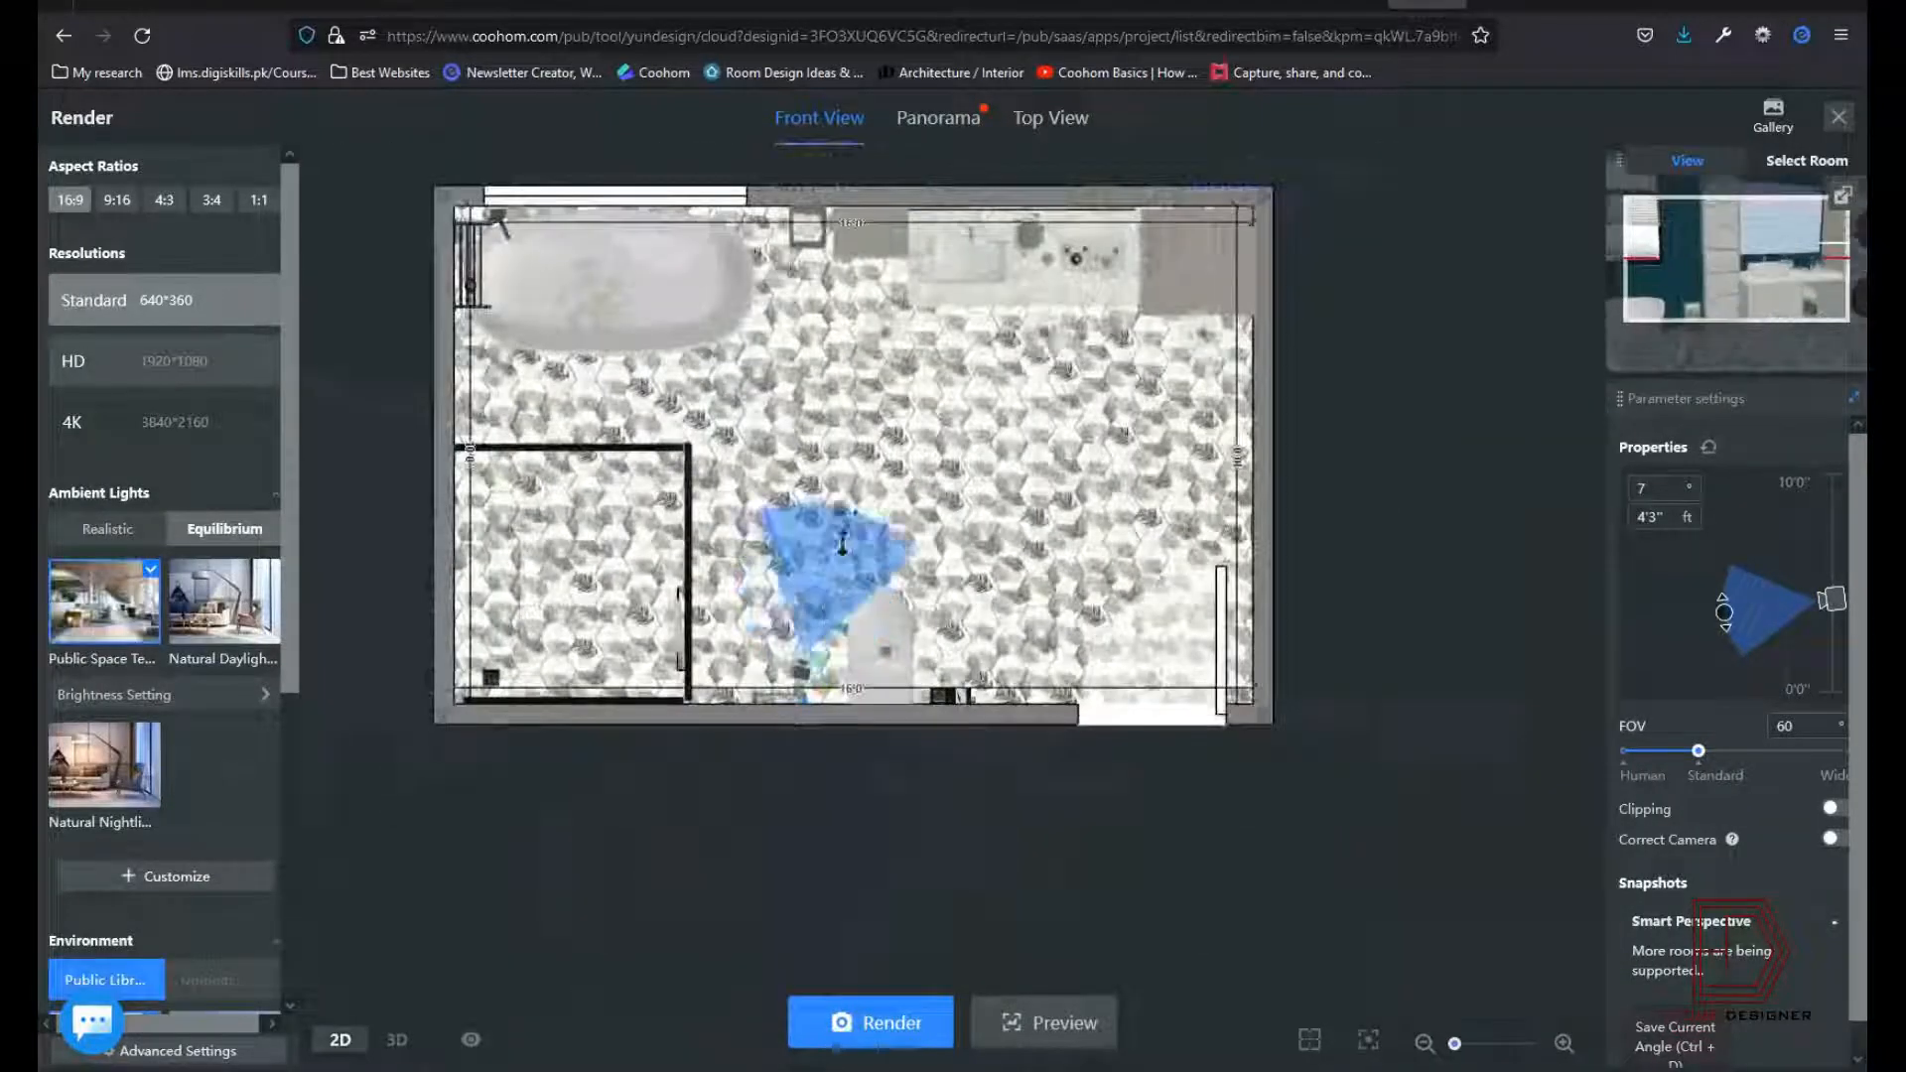
pyautogui.moveTo(842, 544); pyautogui.dragTo(970, 516)
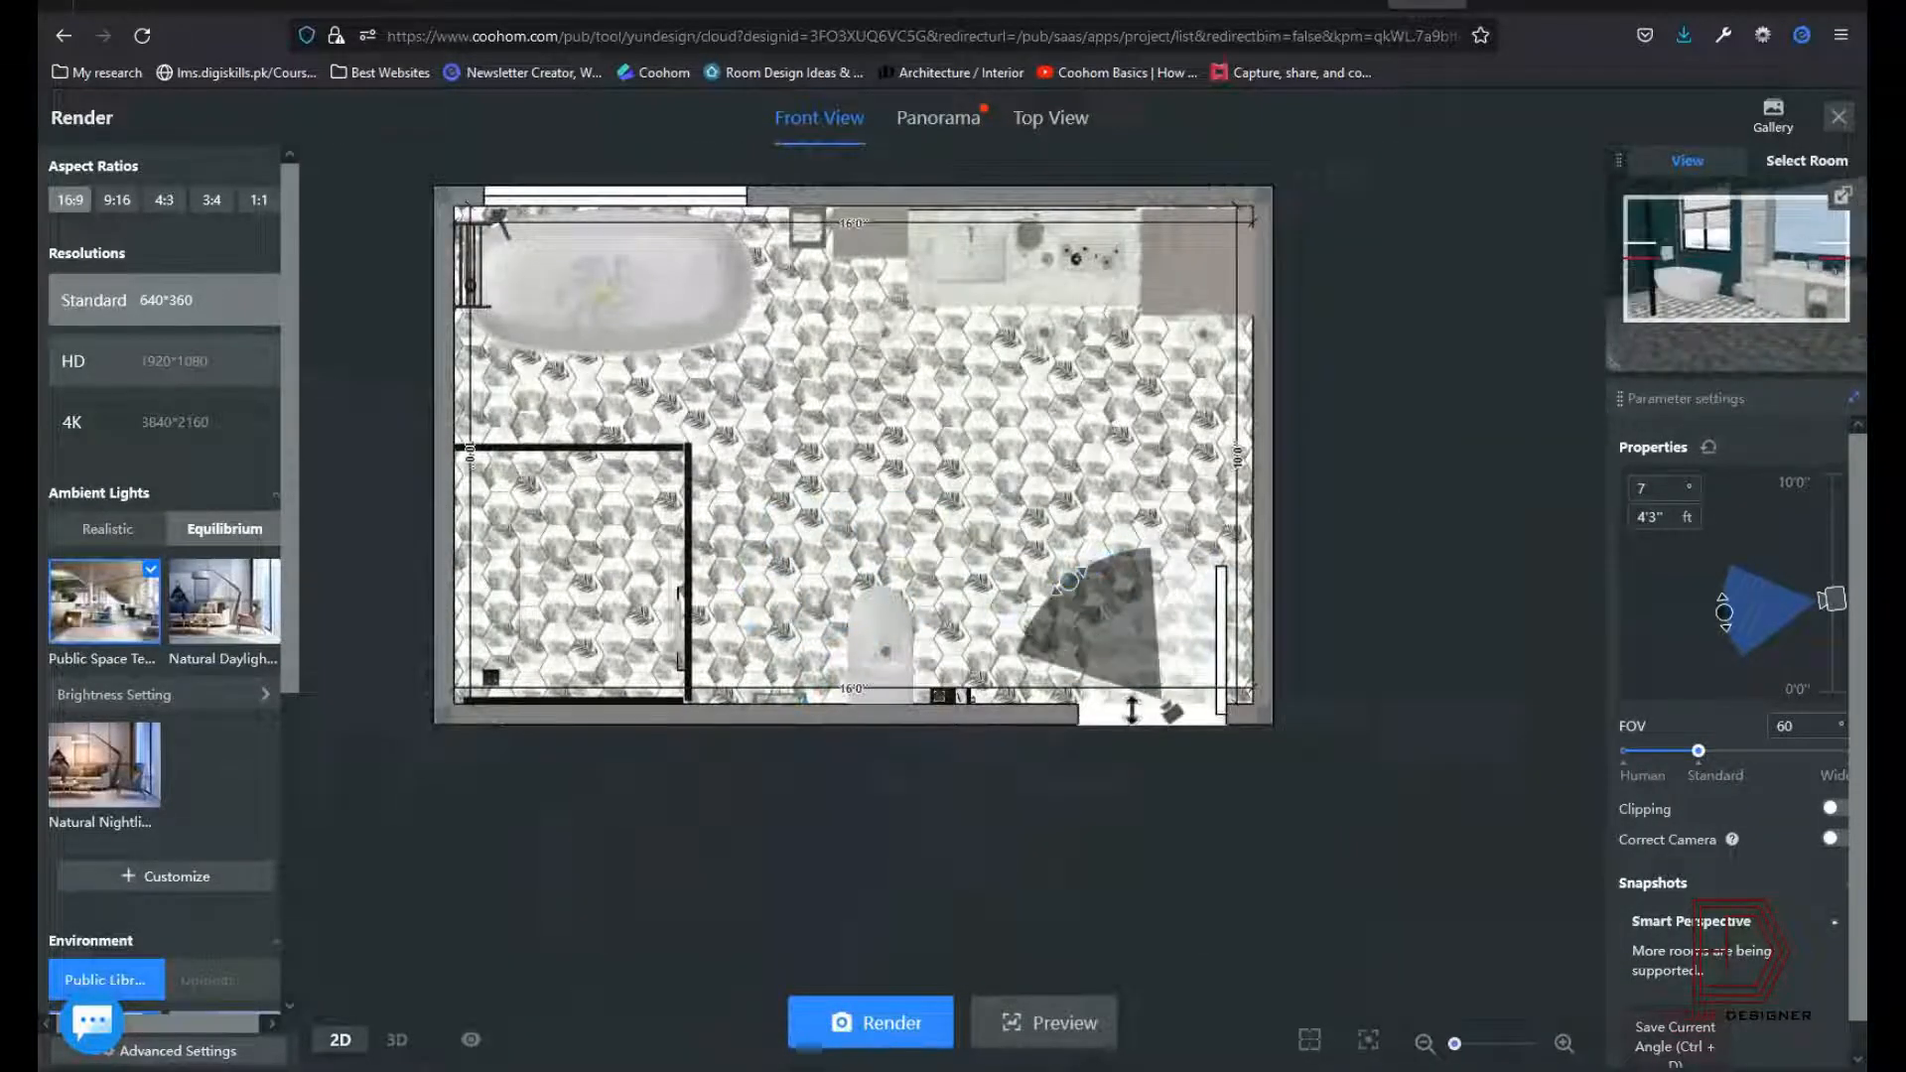
# Step: Move the camera beside the open door, aim it at 309°, and widen its field of view to 112
pyautogui.moveTo(1132, 708); pyautogui.dragTo(1194, 606)
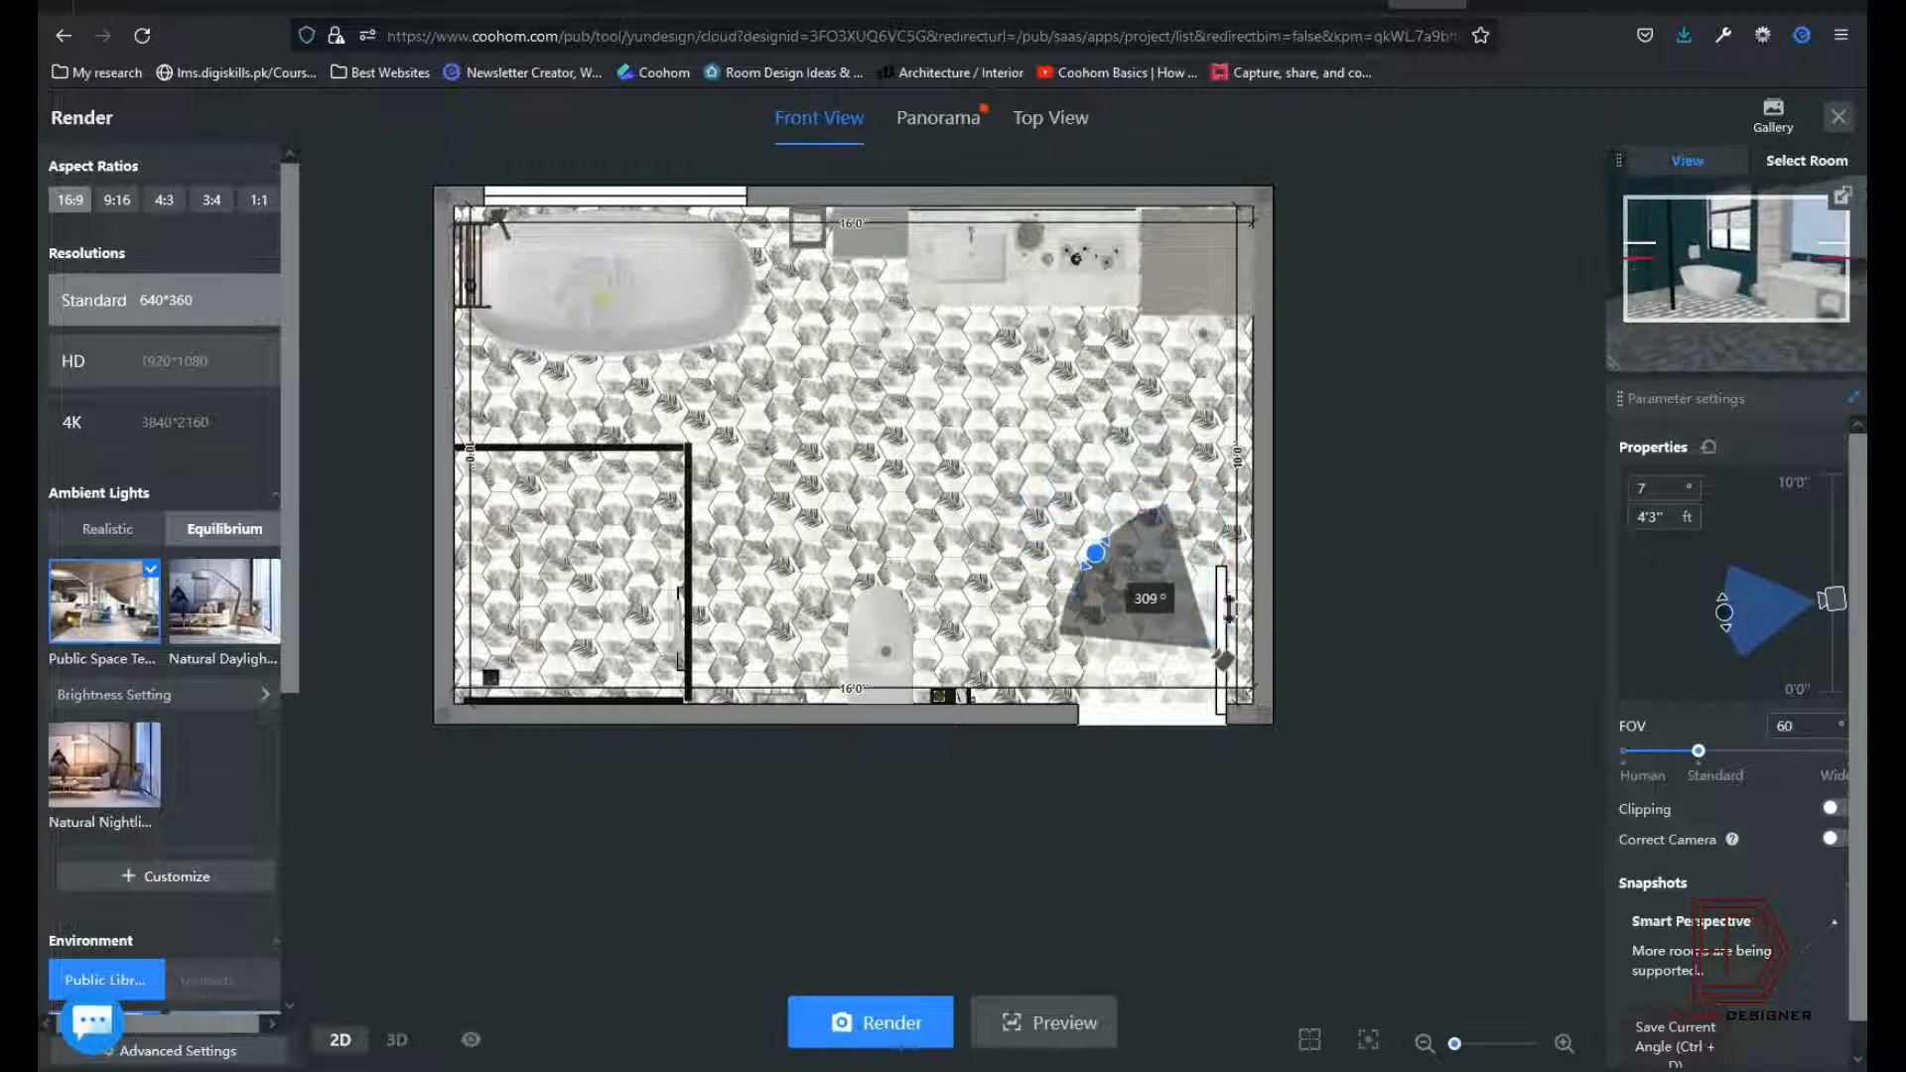
pyautogui.moveTo(1699, 752); pyautogui.dragTo(1829, 754)
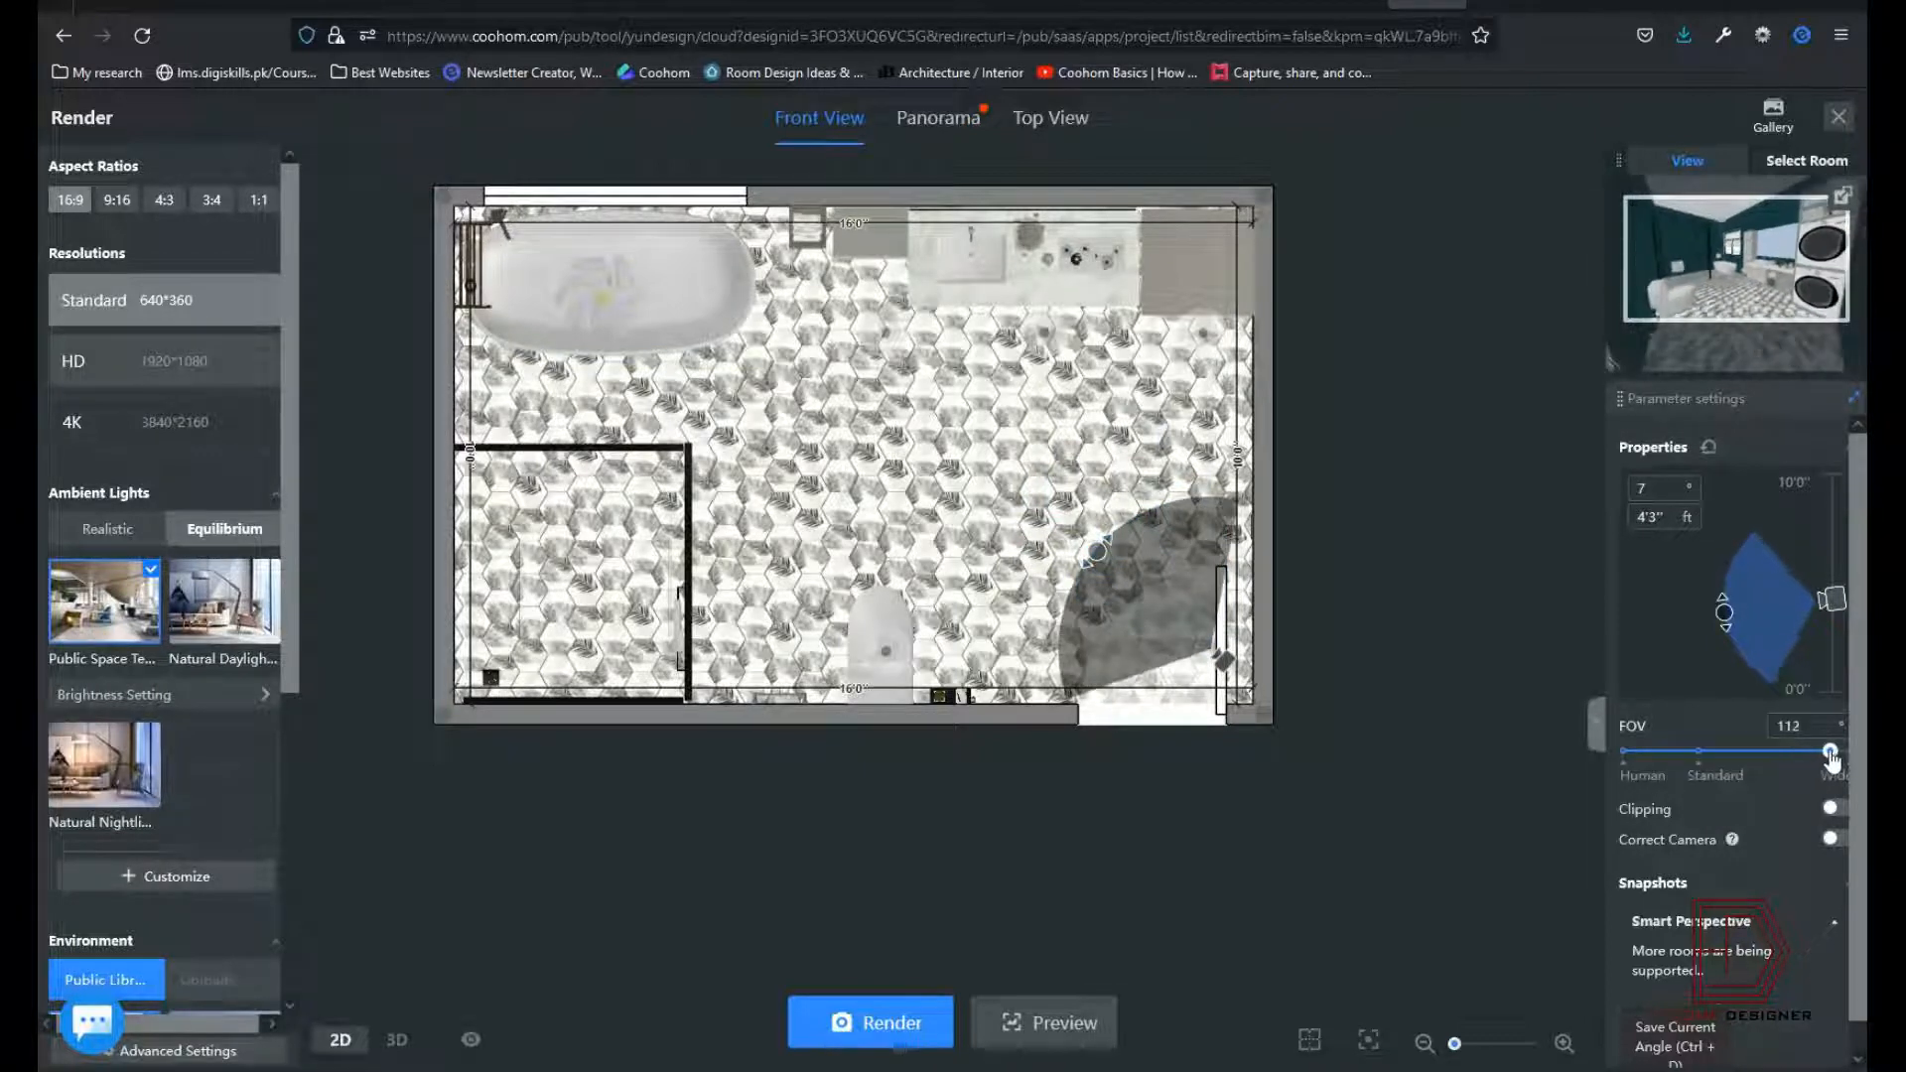
# Step: Set the render resolution to HD 1920*1080 and the ambient lighting to the Realistic Indoor daytime preset
pyautogui.click(99, 363)
pyautogui.scroll(-1, 104, 382)
pyautogui.click(88, 427)
pyautogui.click(112, 495)
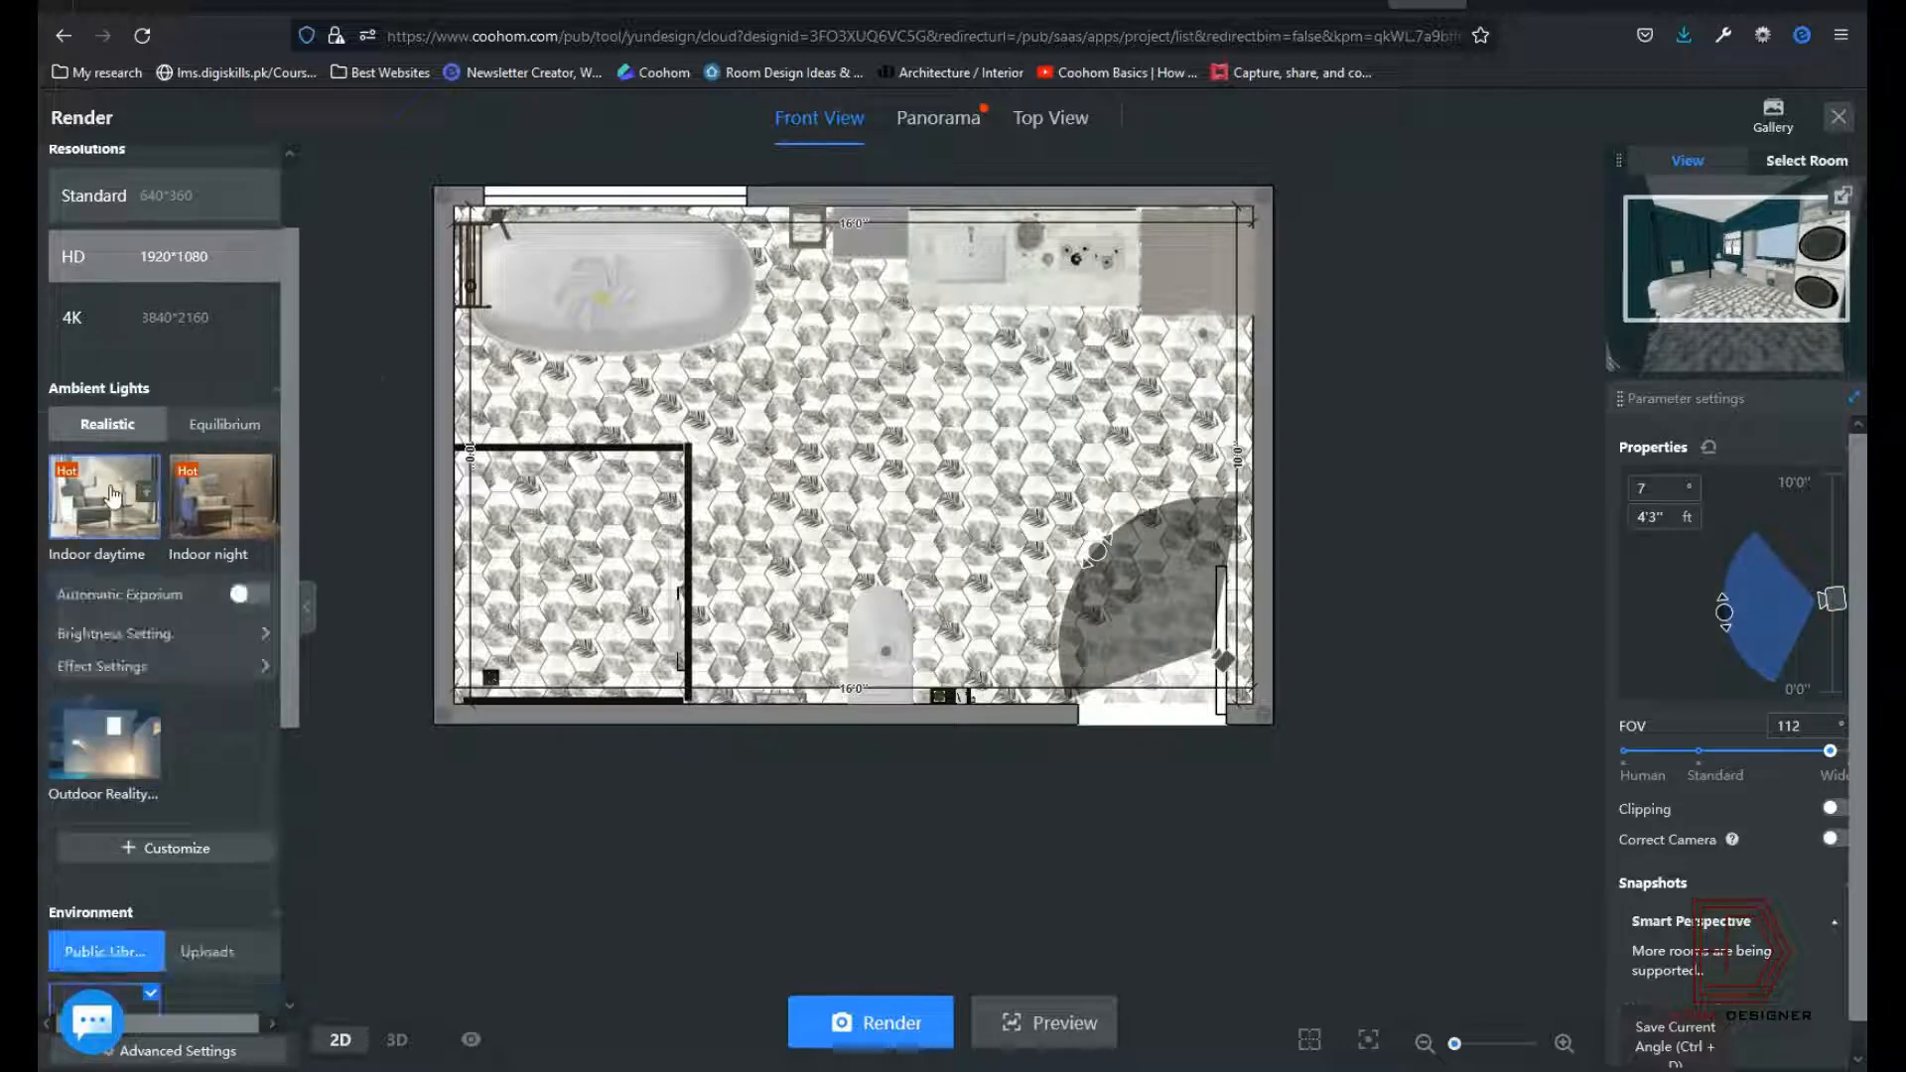
pyautogui.click(189, 633)
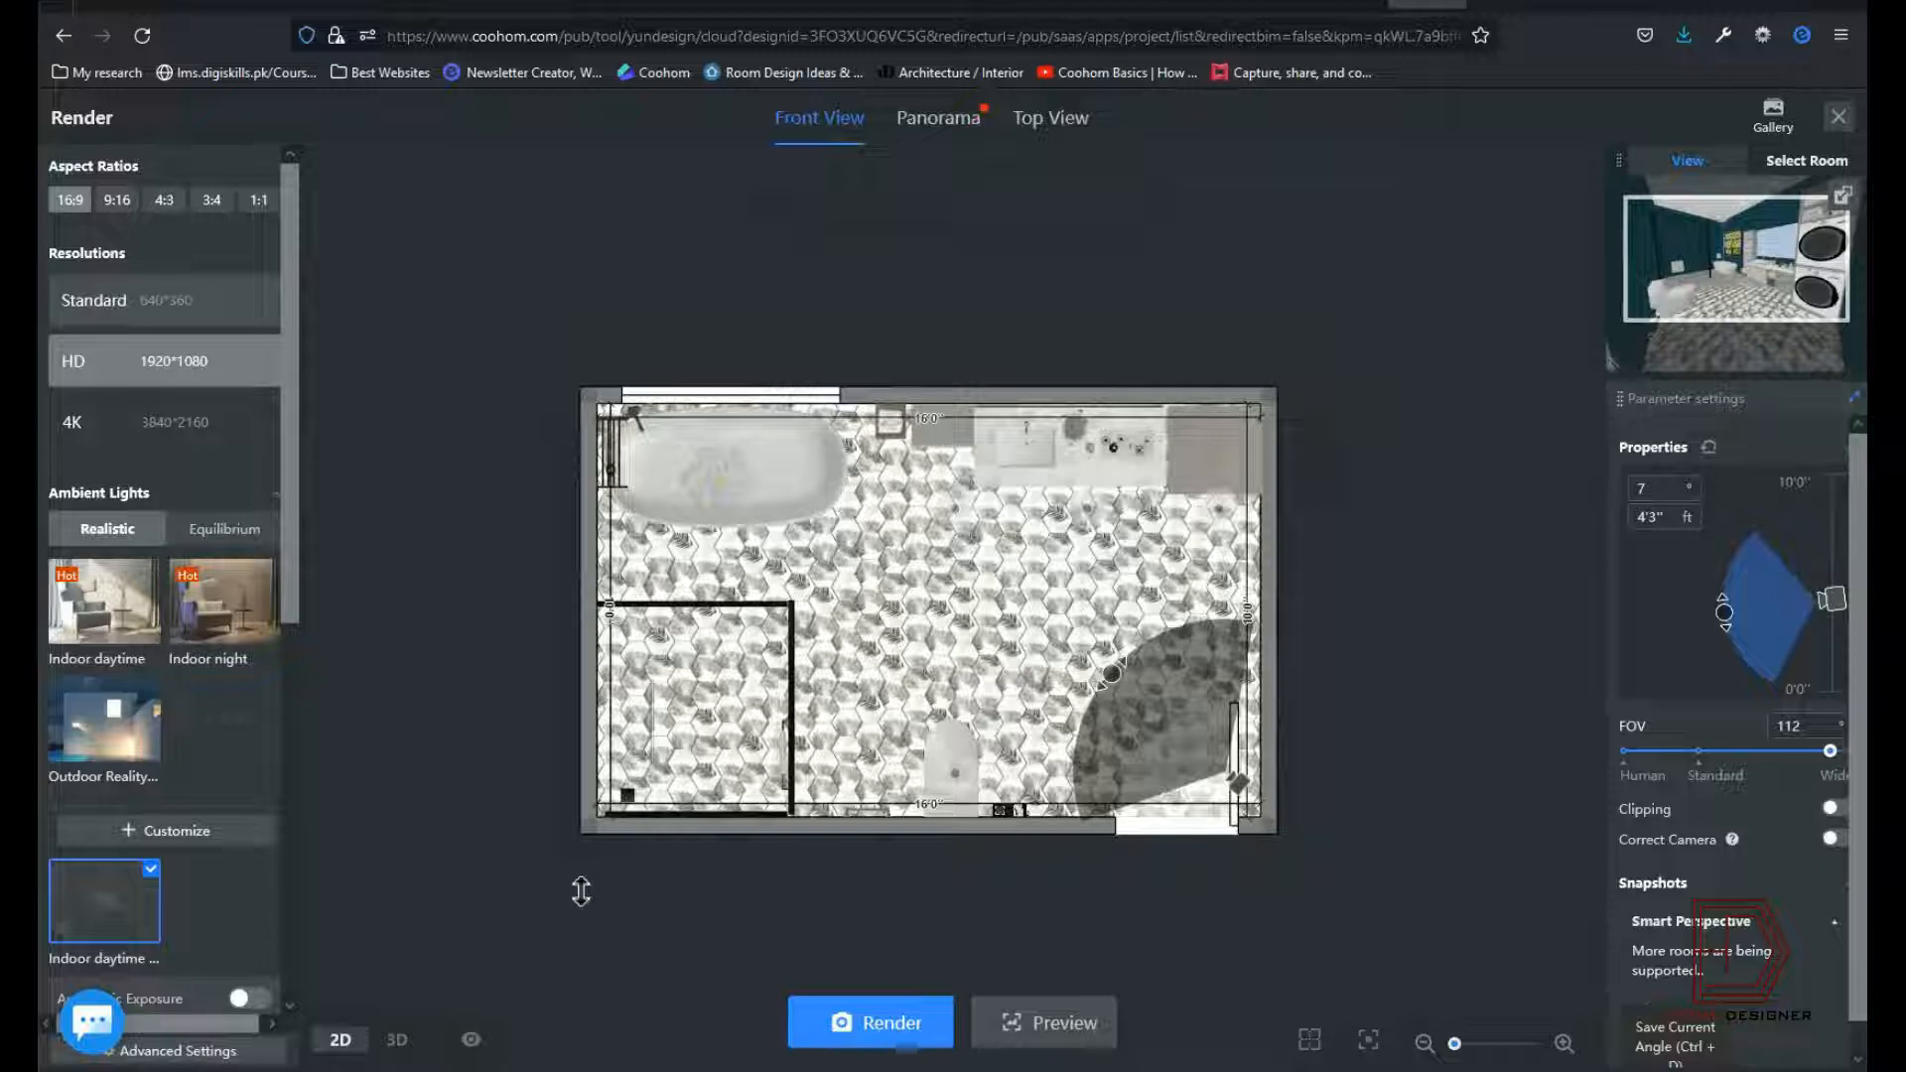
# Step: Check the camera framing in 3D and set the outdoor environment to Lawn 1 from the public library
pyautogui.click(396, 1040)
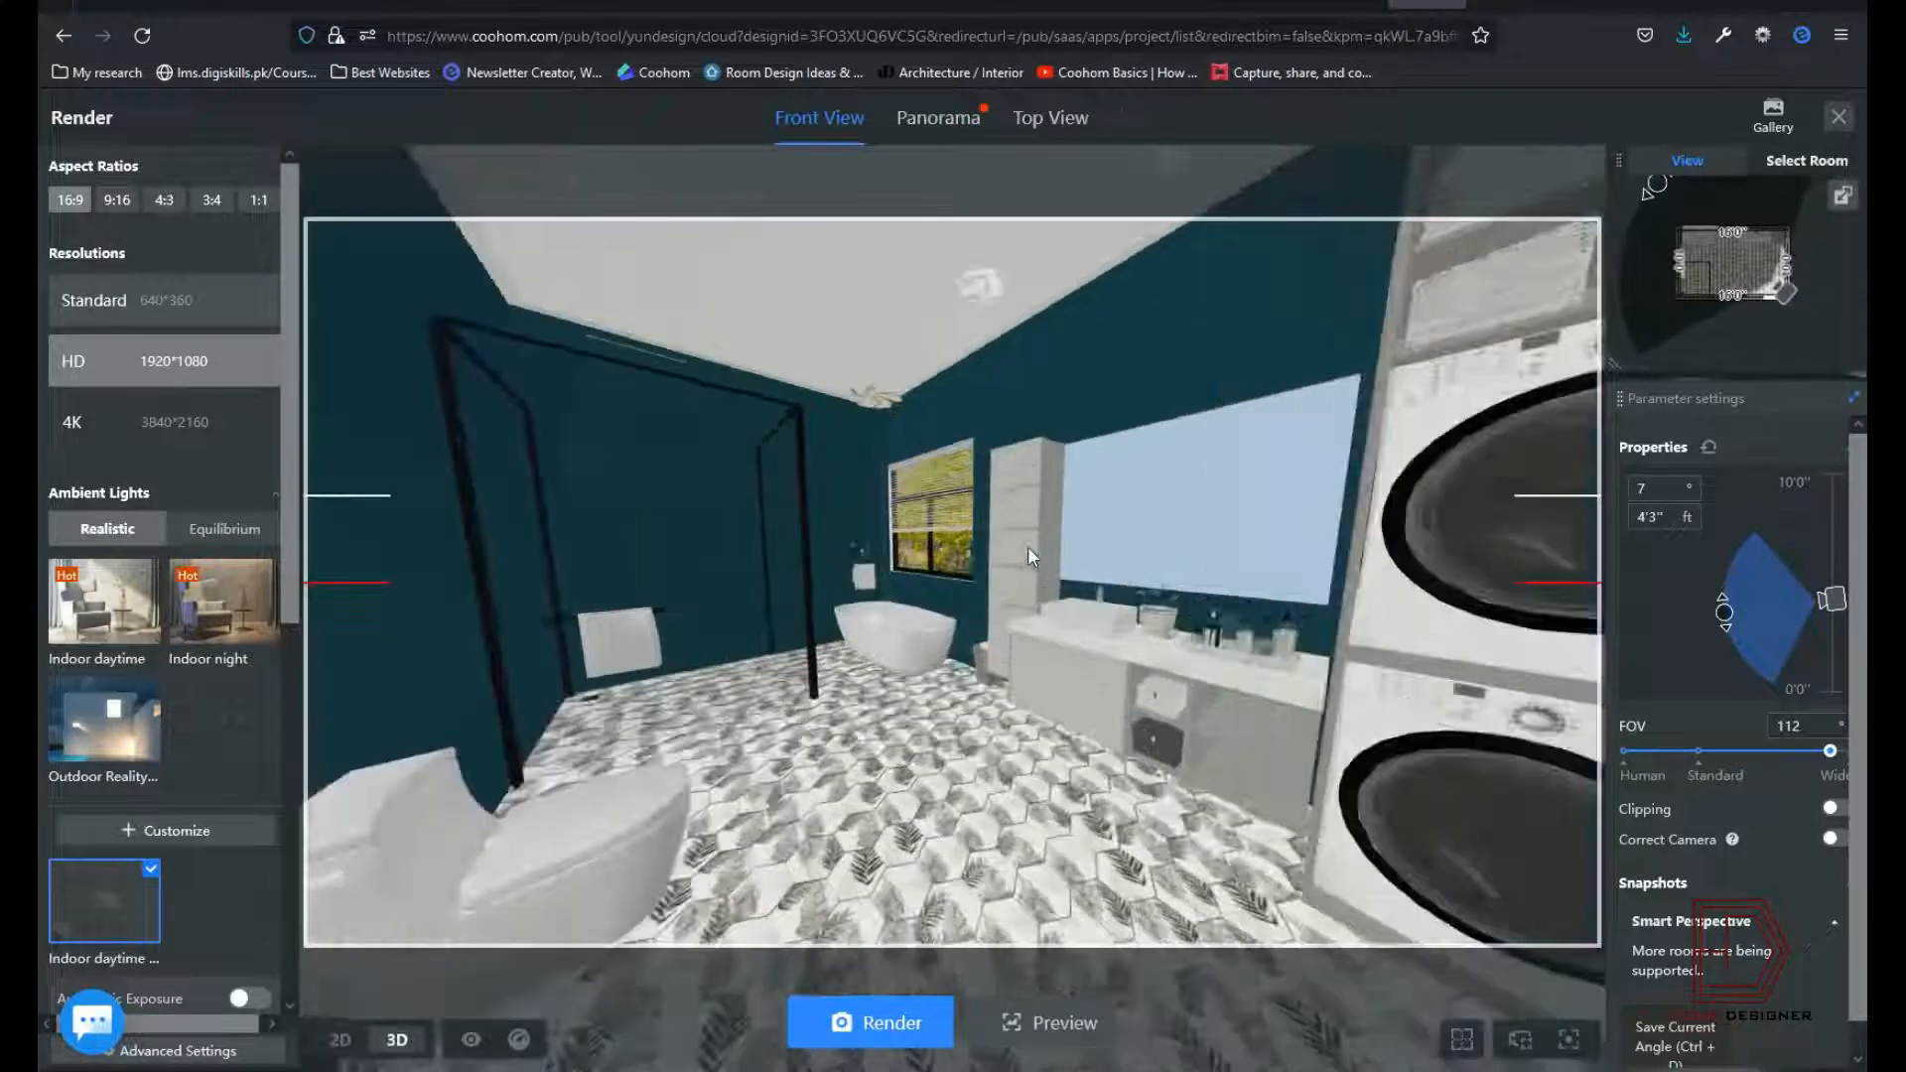
pyautogui.scroll(-4, 216, 701)
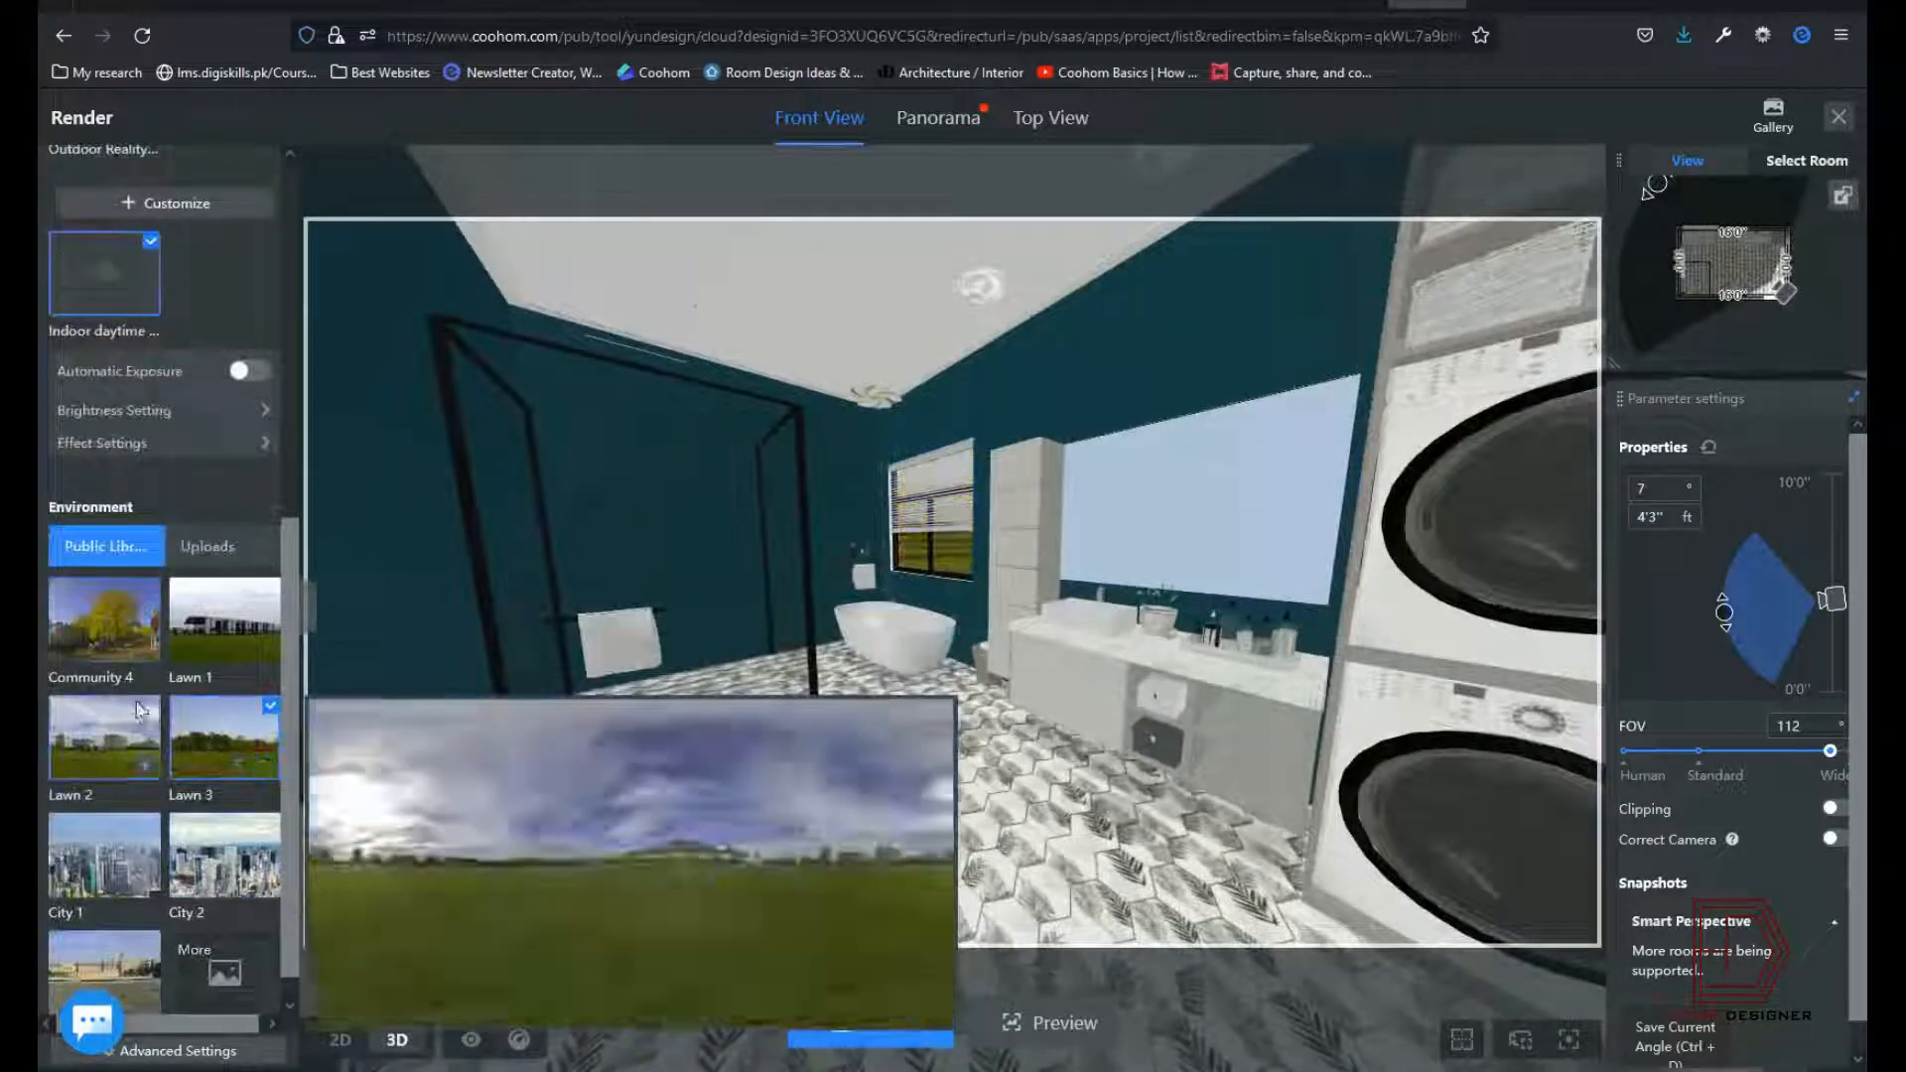
pyautogui.click(106, 870)
pyautogui.scroll(5, 879, 586)
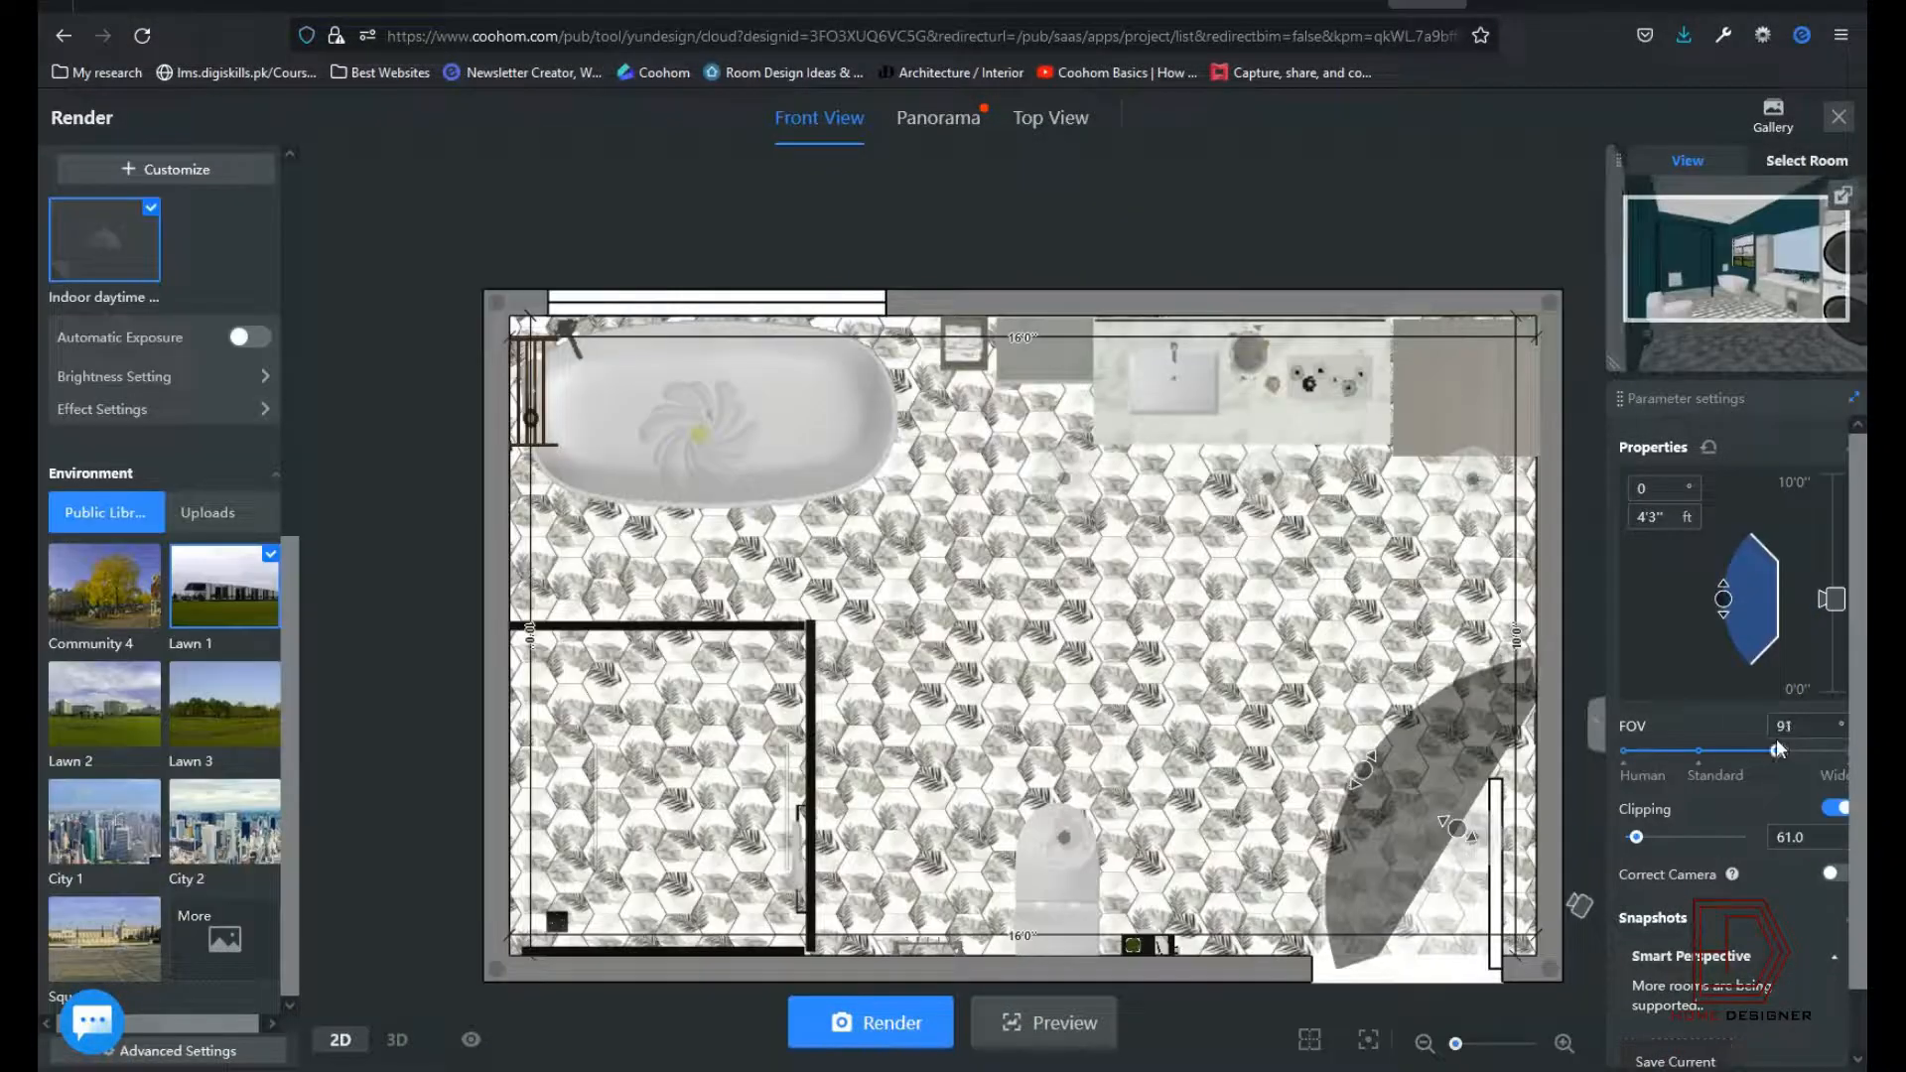
# Step: Set the camera's field of view to 86 and start an HD render of the clipped view
pyautogui.moveTo(1776, 739); pyautogui.dragTo(1766, 735)
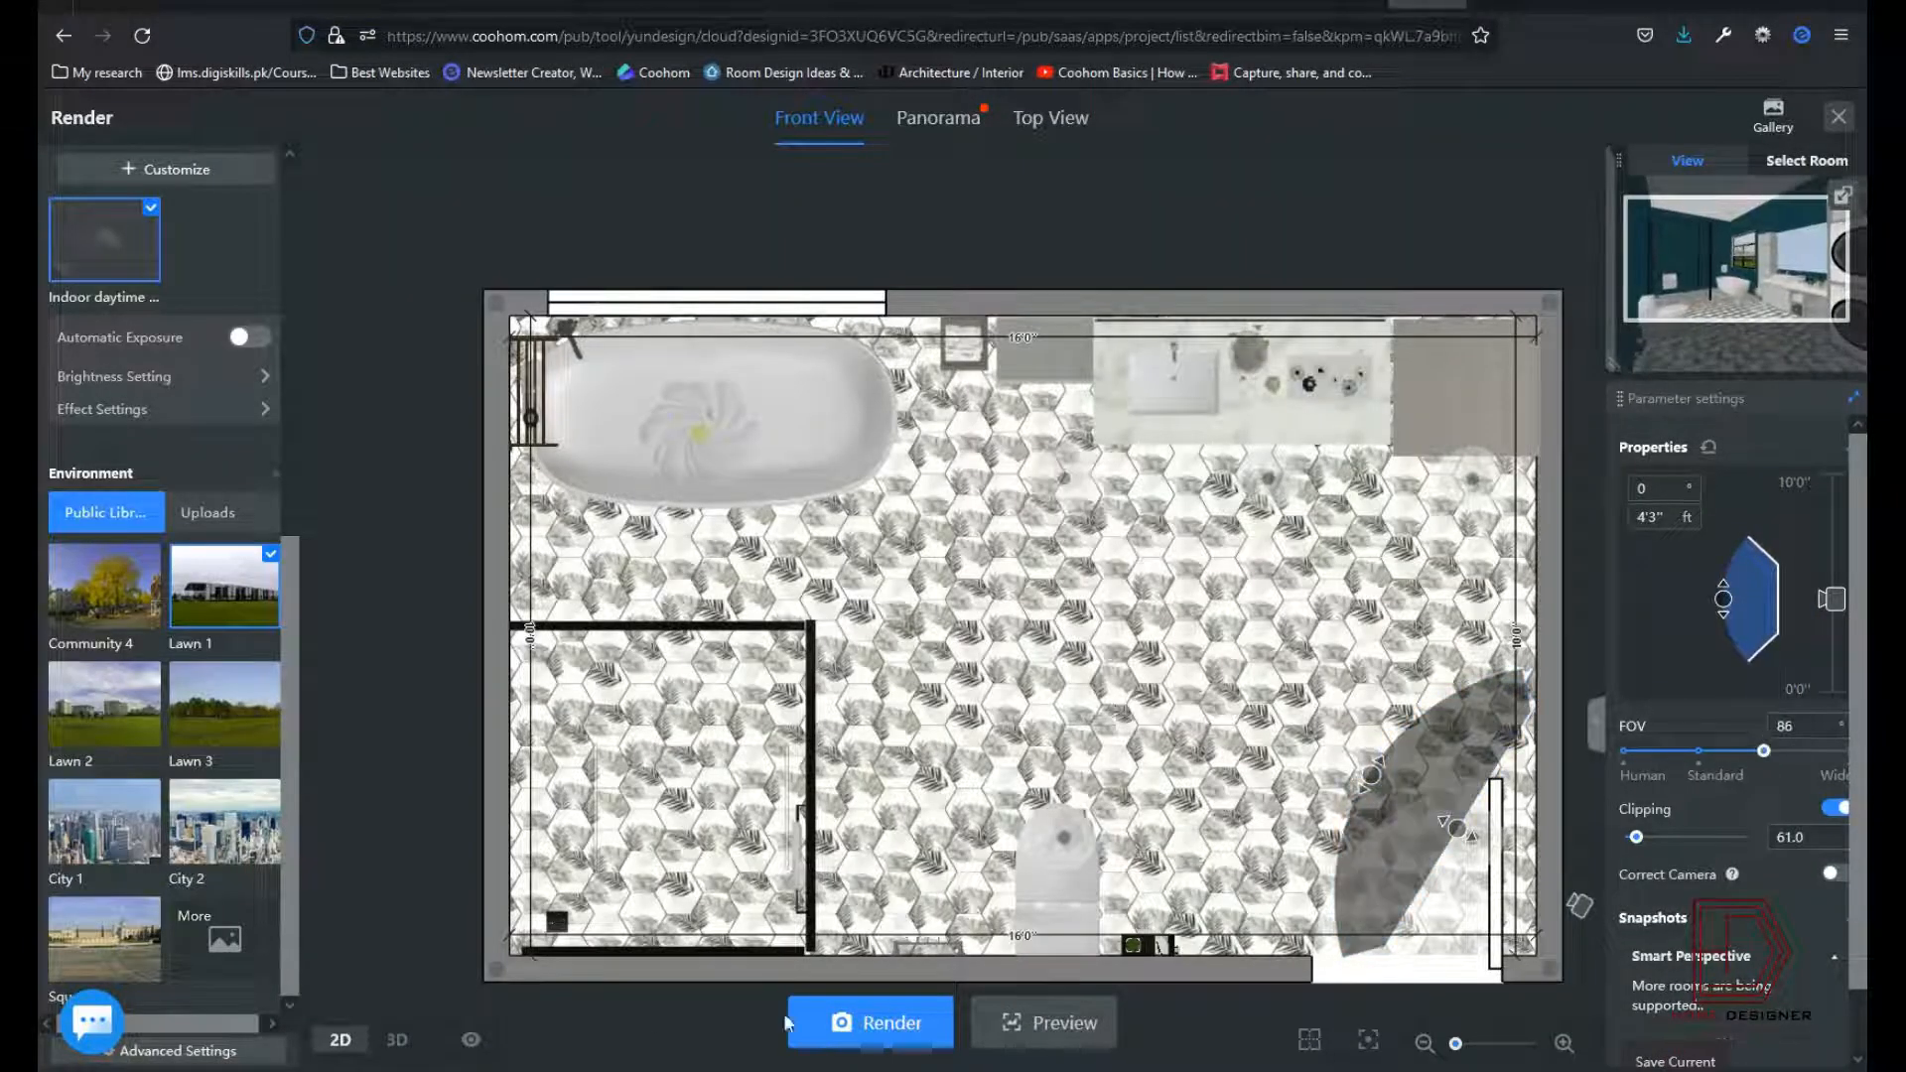
pyautogui.scroll(6, 174, 756)
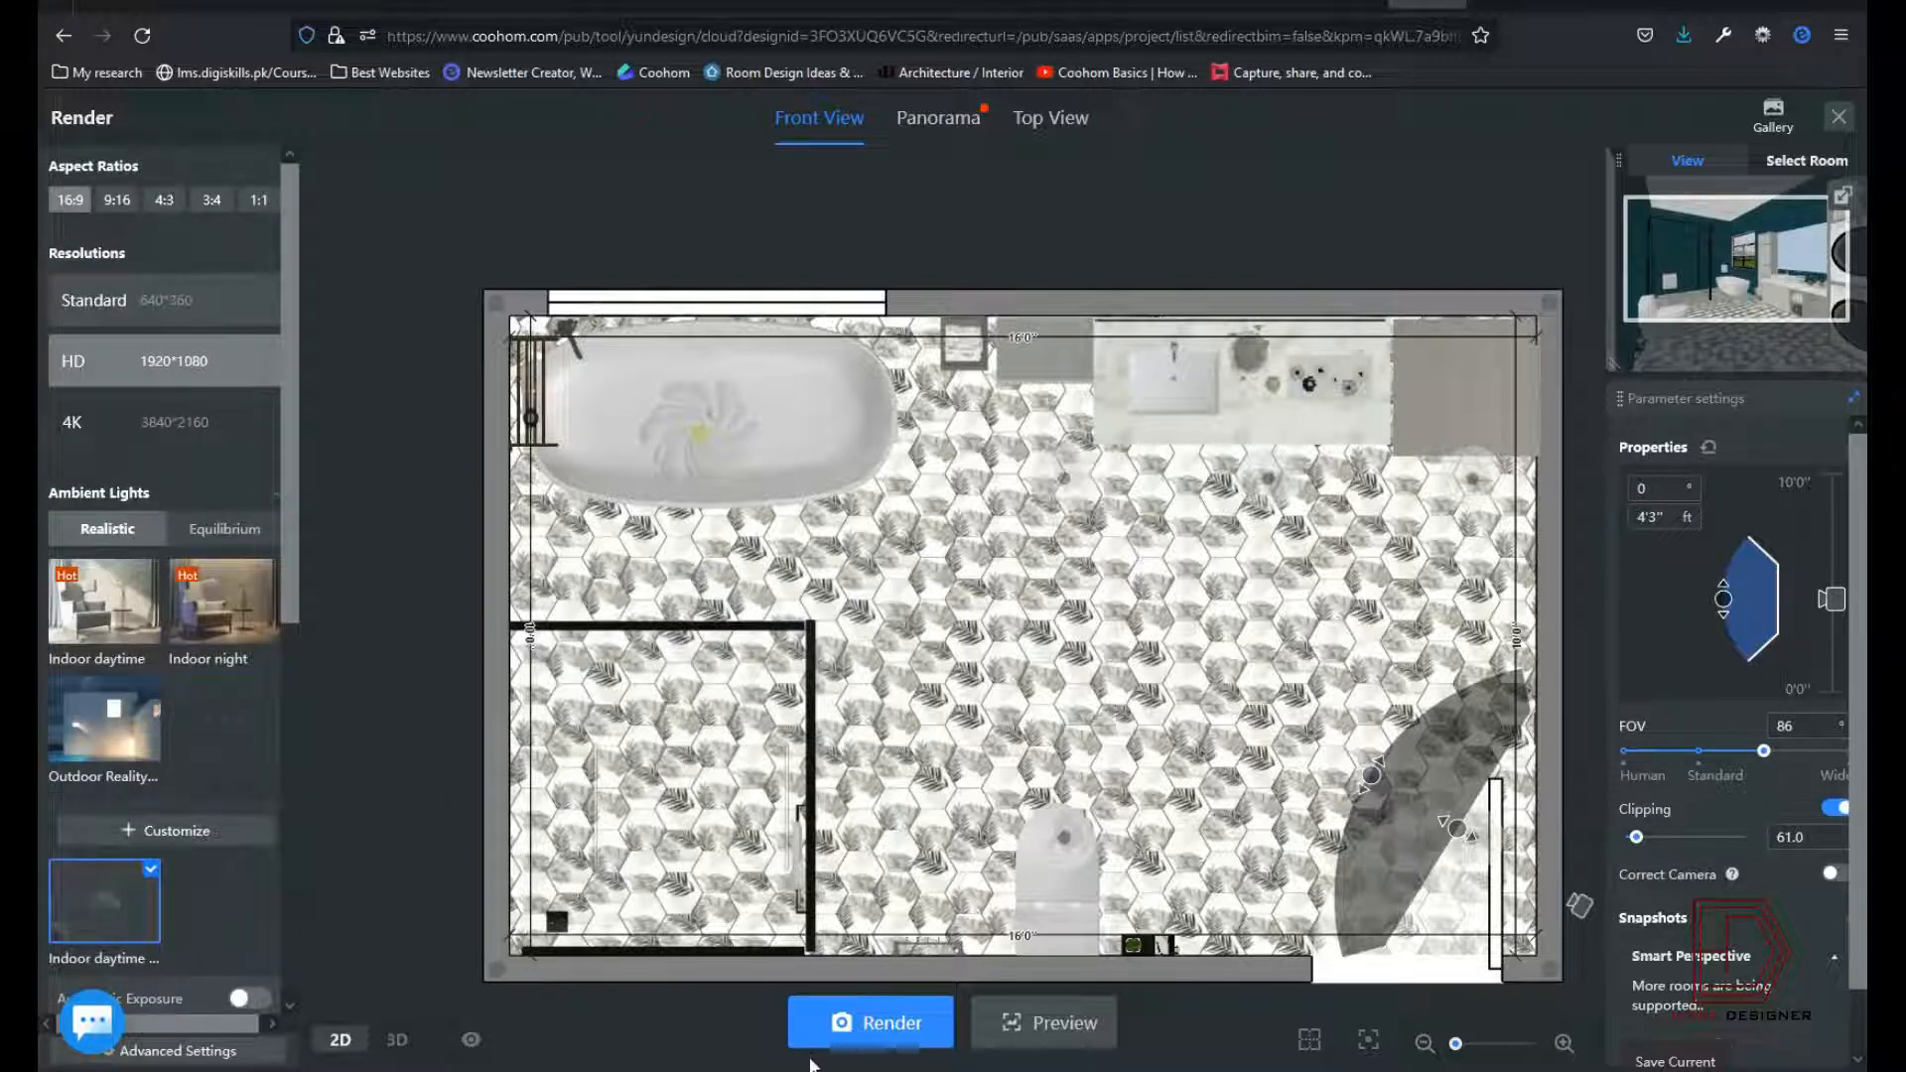
pyautogui.scroll(-1, 746, 752)
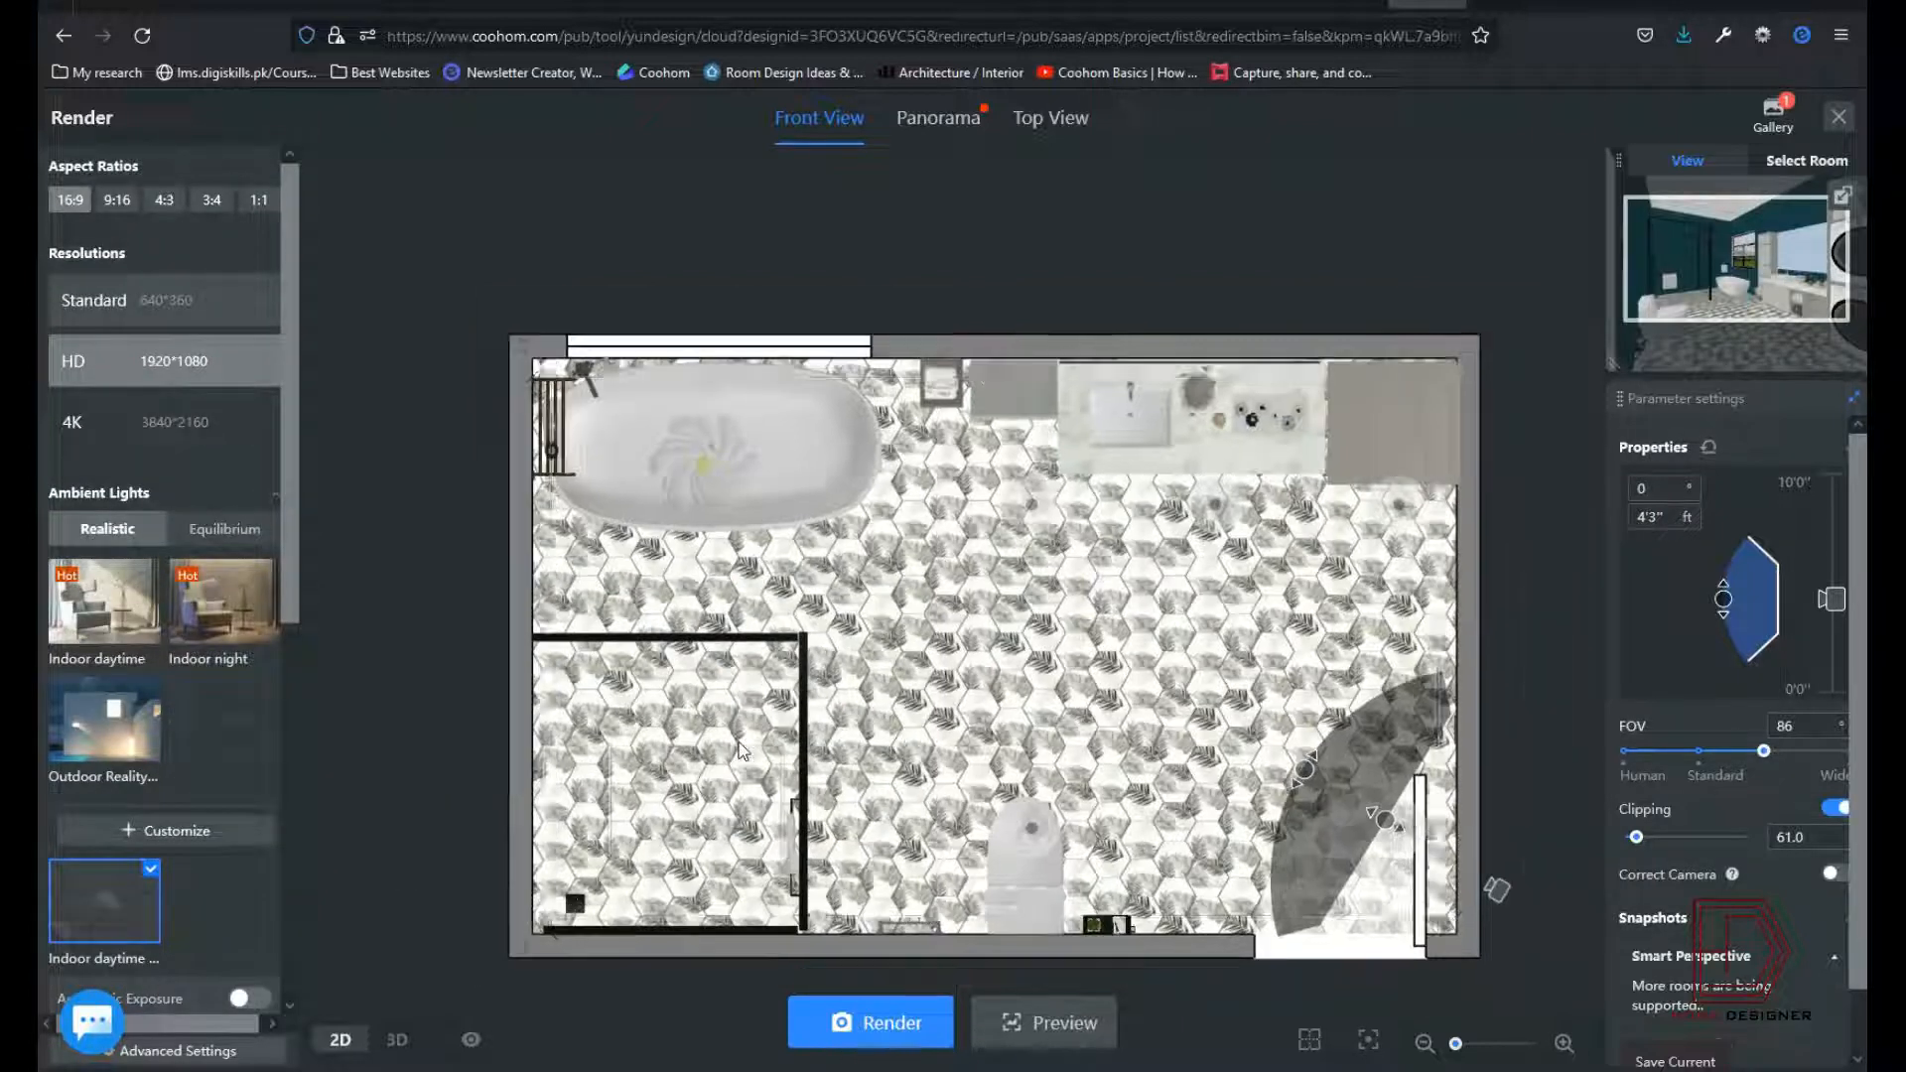
# Step: Turn off clipping, place the camera inside the room by the open door, and set the aspect ratio to 4:3
pyautogui.click(1832, 809)
pyautogui.scroll(-1, 1694, 977)
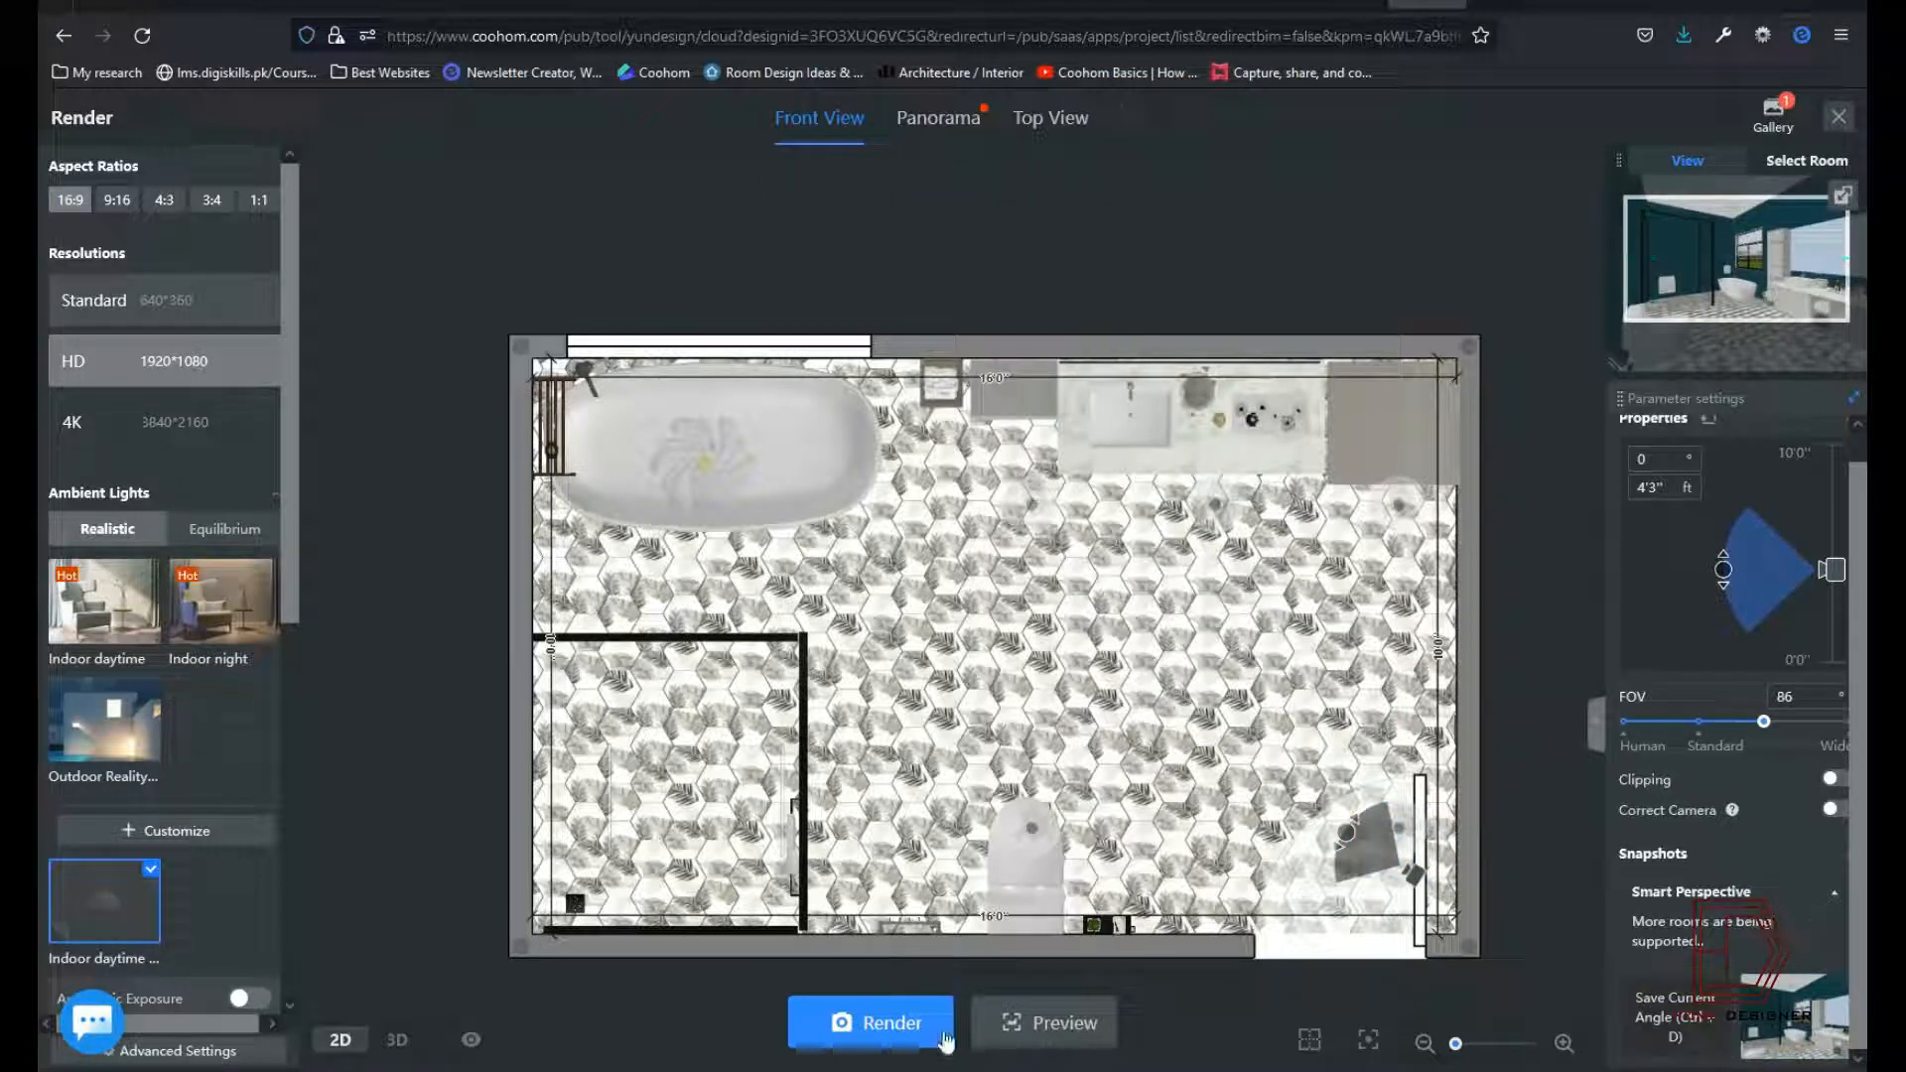
pyautogui.scroll(-4, 149, 893)
pyautogui.scroll(3, 147, 936)
pyautogui.scroll(2, 148, 894)
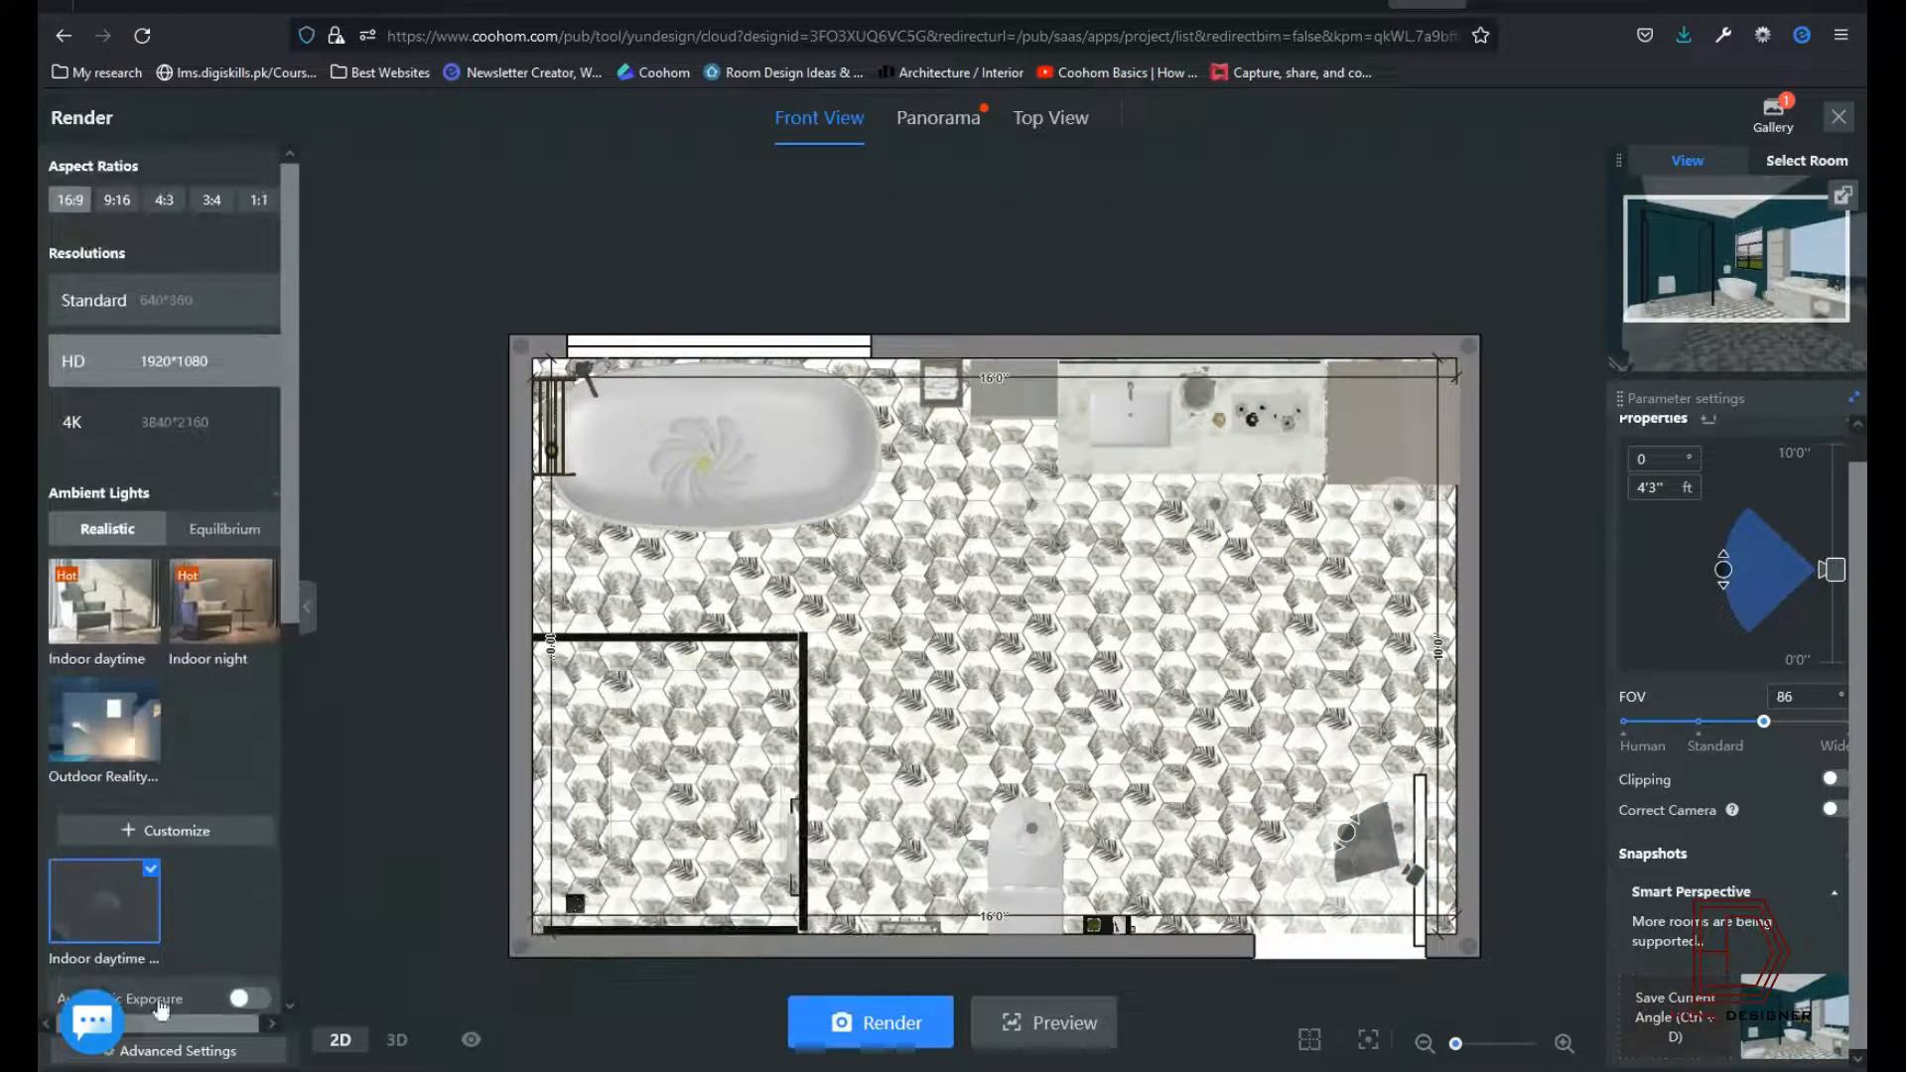
pyautogui.click(162, 201)
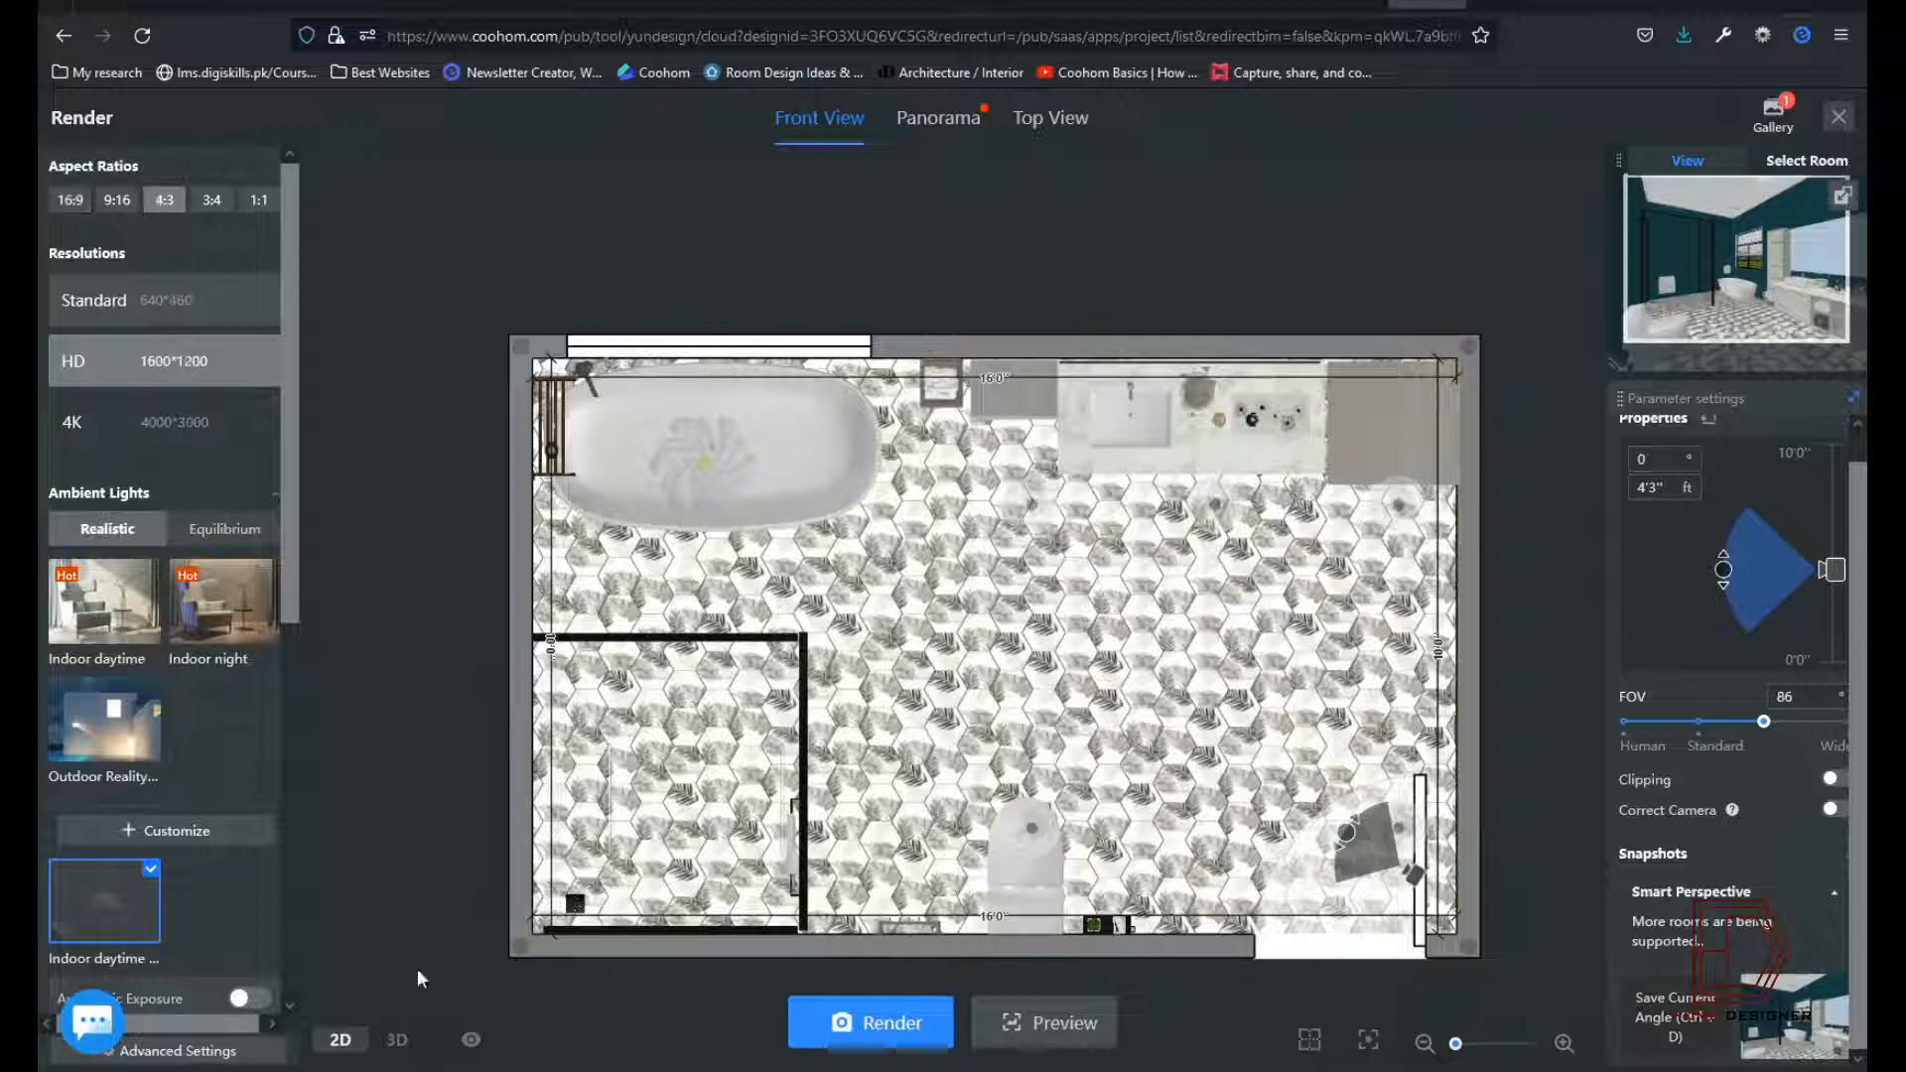
# Step: In the 3D camera view, set the field of view to 82, adjust the camera's framing and render the view
pyautogui.click(396, 1039)
pyautogui.moveTo(1764, 722); pyautogui.dragTo(1754, 722)
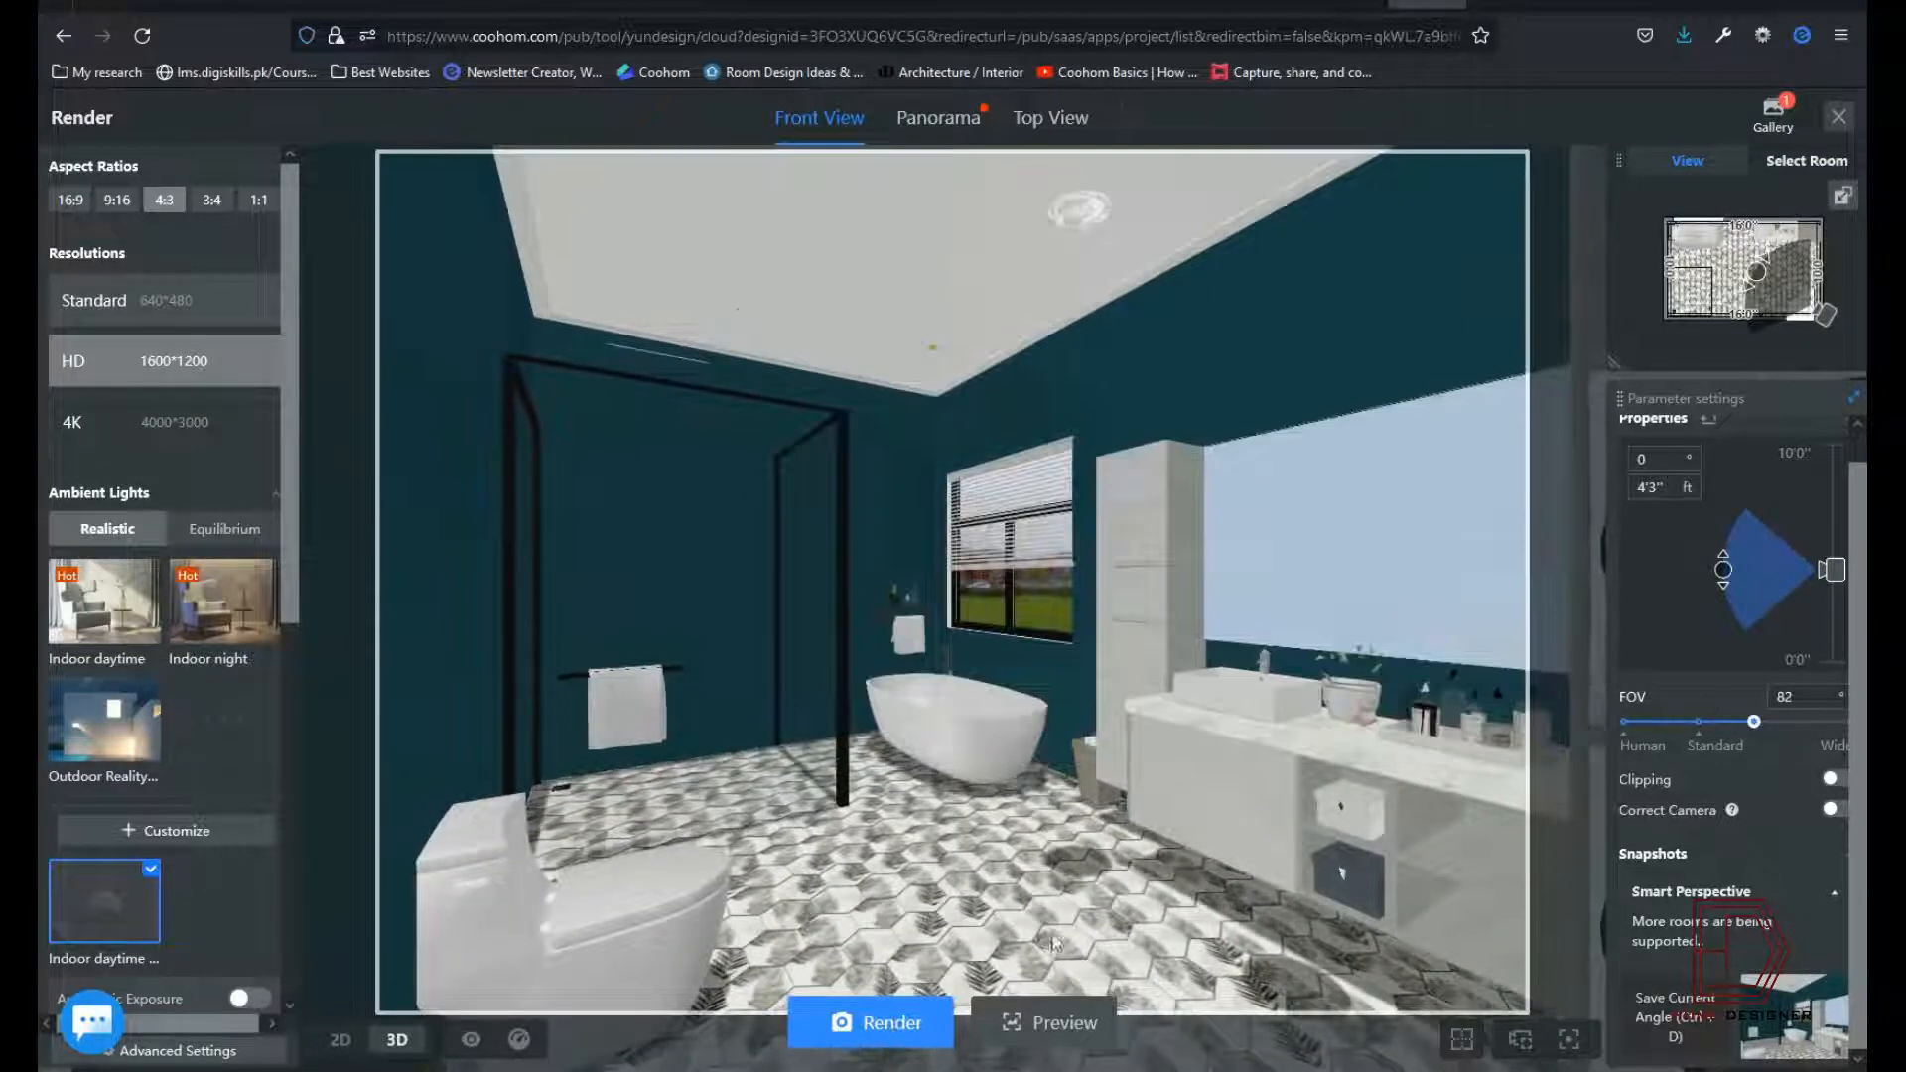
pyautogui.moveTo(1054, 943); pyautogui.dragTo(893, 939)
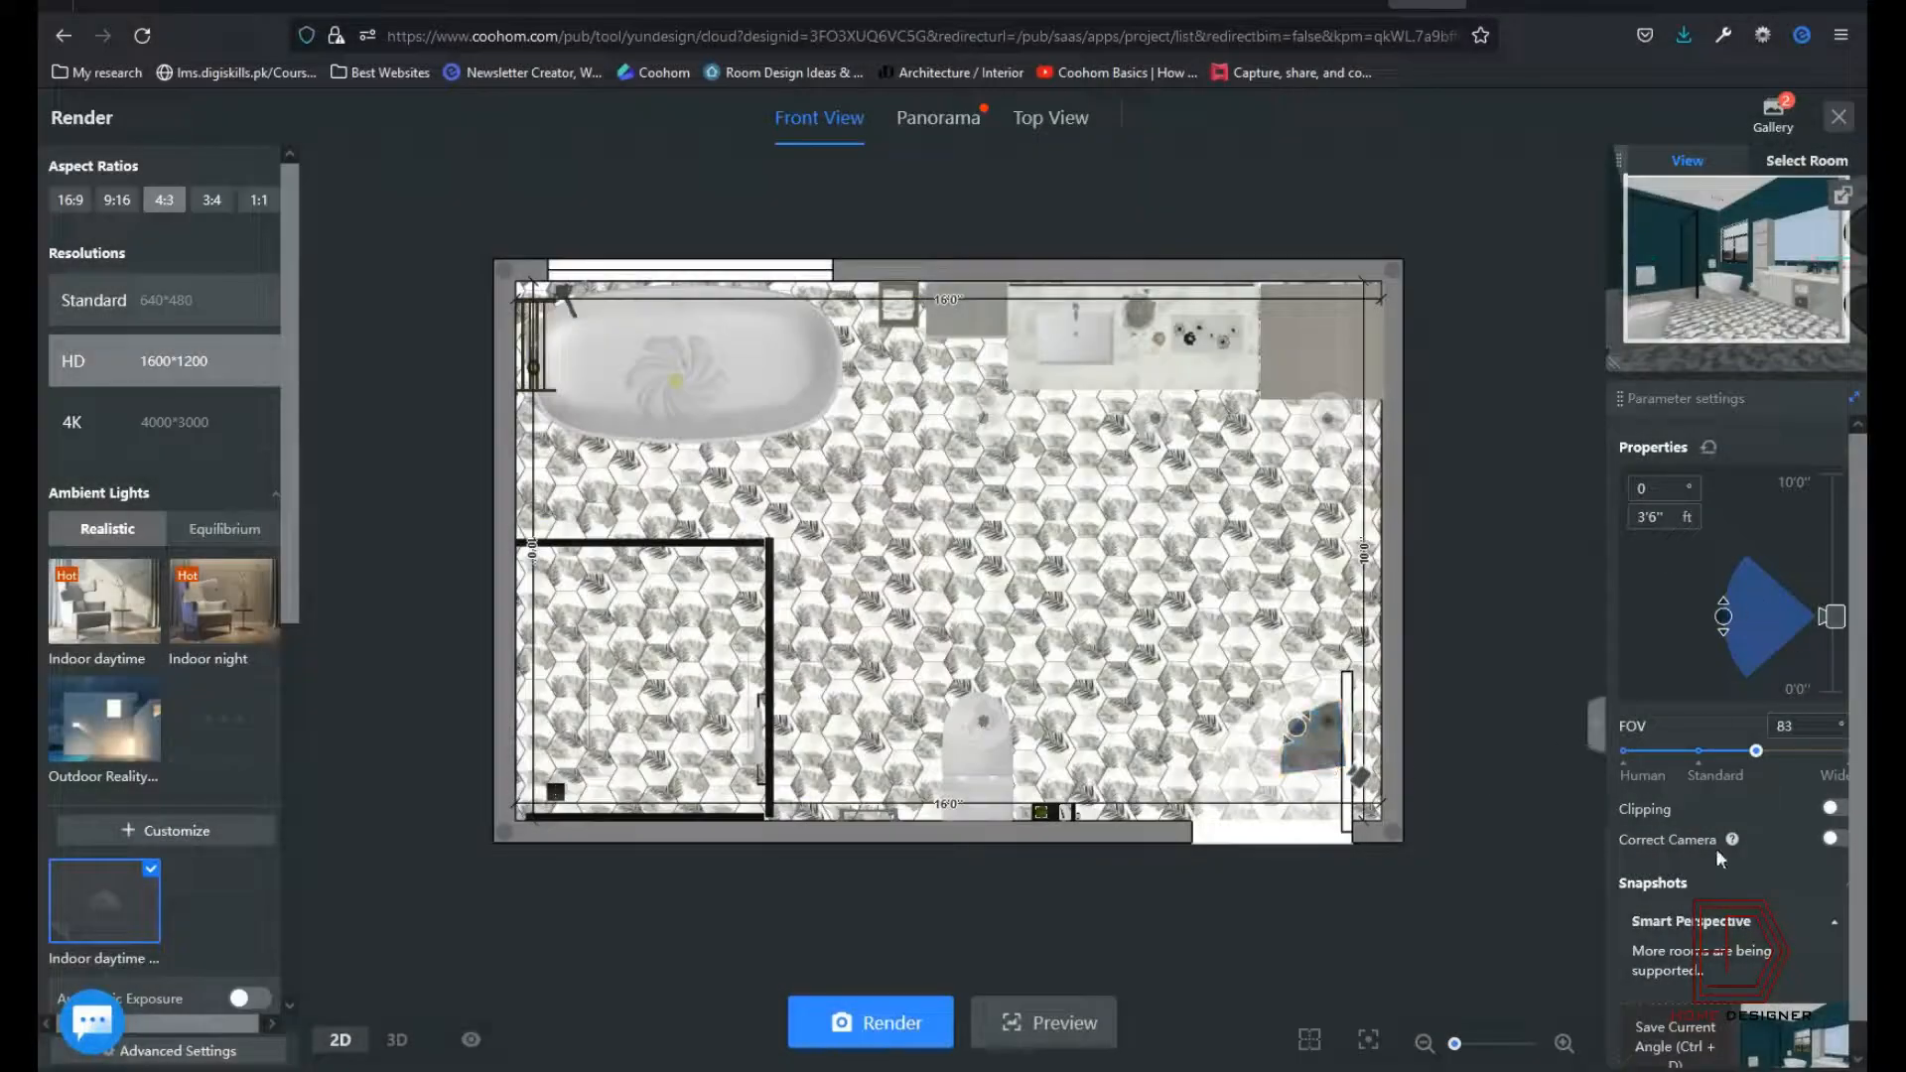
# Step: Widen the camera's field of view to 90 and start another HD render in 4:3
pyautogui.moveTo(1756, 752); pyautogui.dragTo(1774, 752)
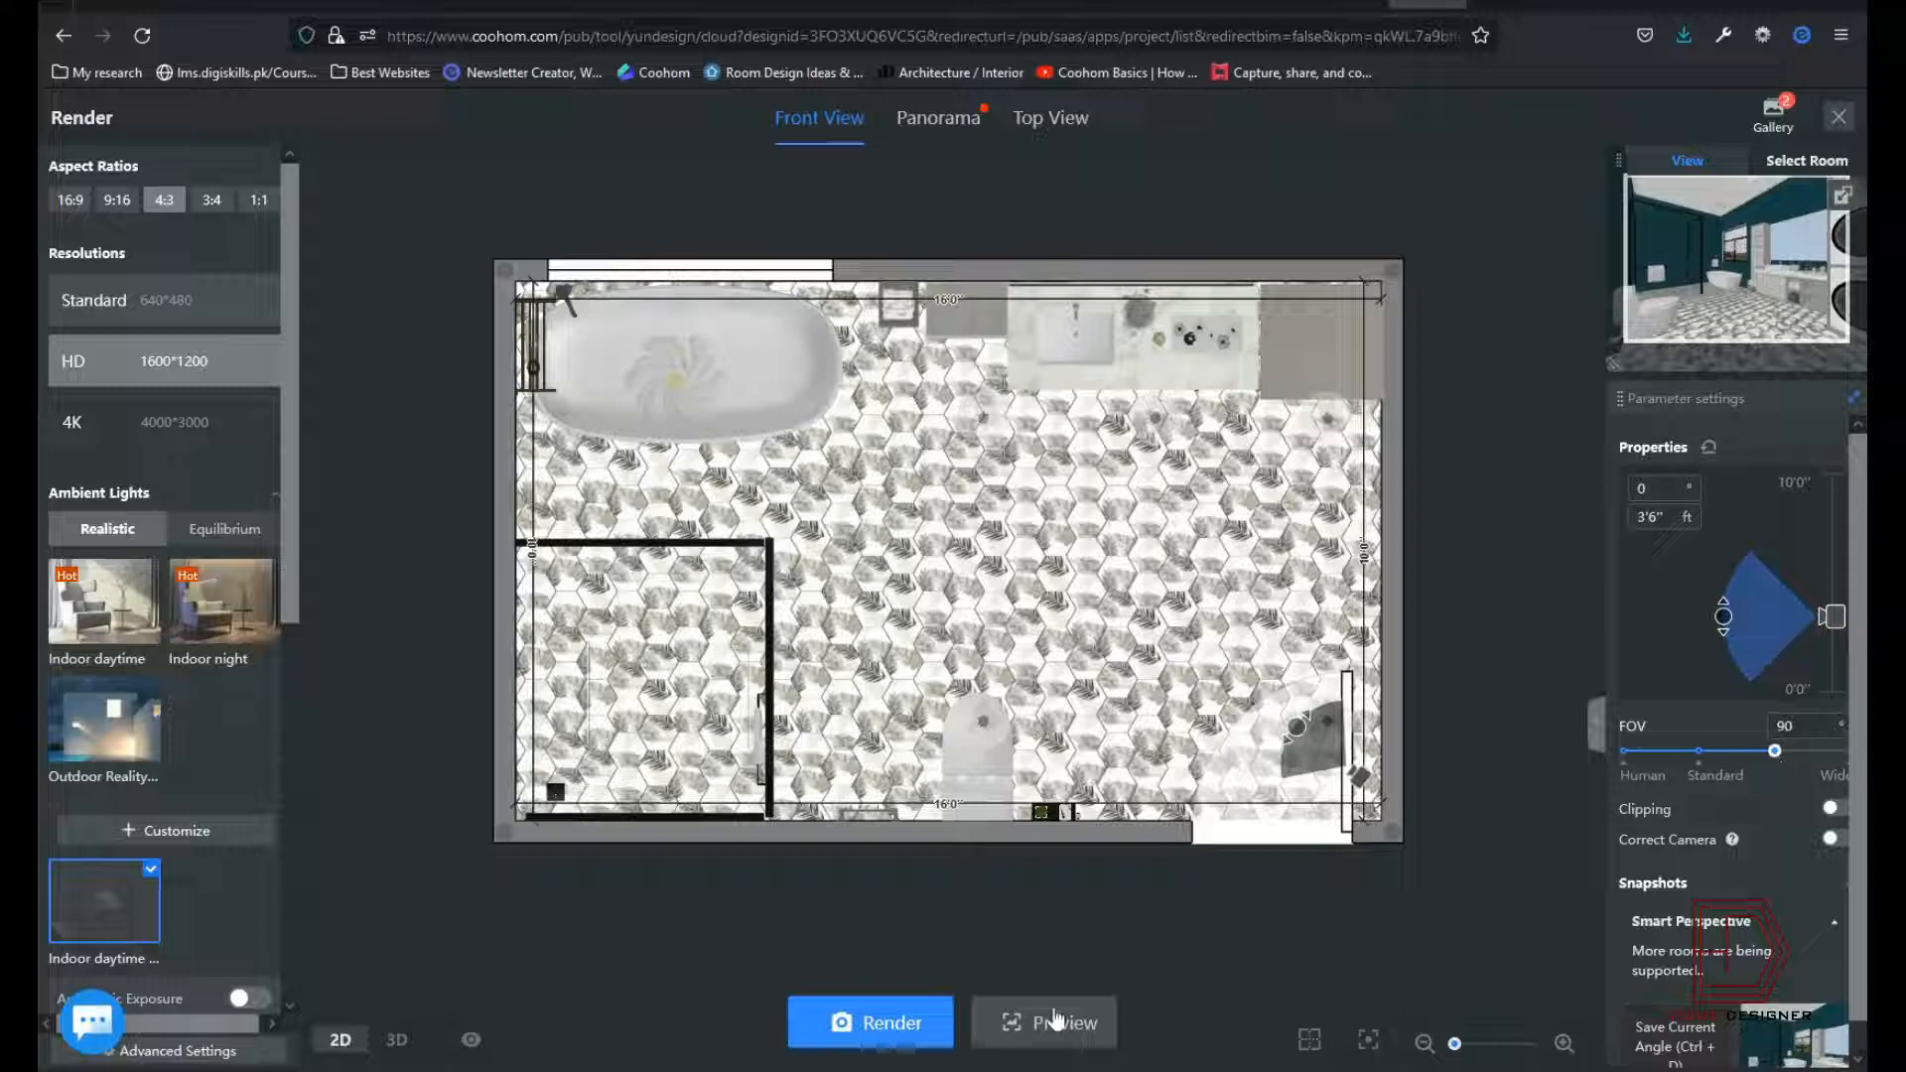
pyautogui.click(902, 1024)
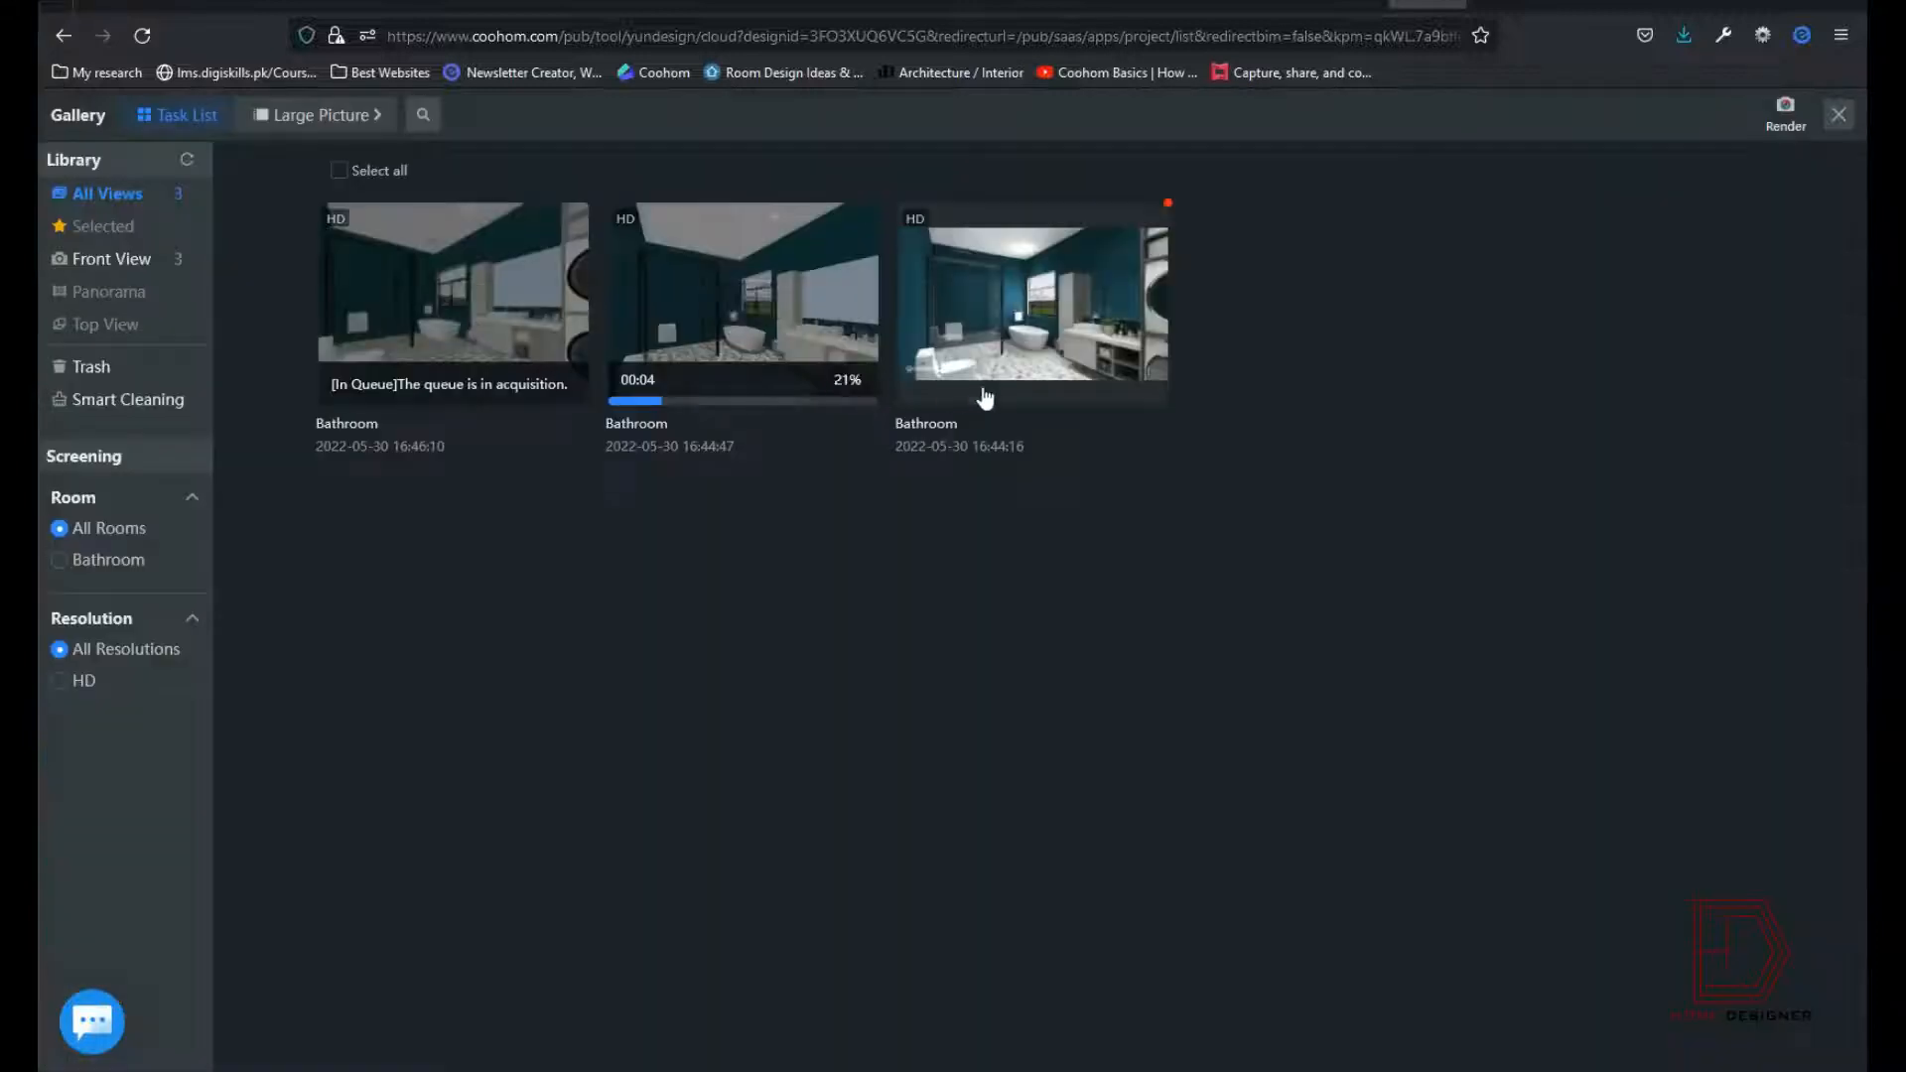
# Step: Examine the finished bathroom renders in the gallery at large size and compare their framing
pyautogui.click(1042, 300)
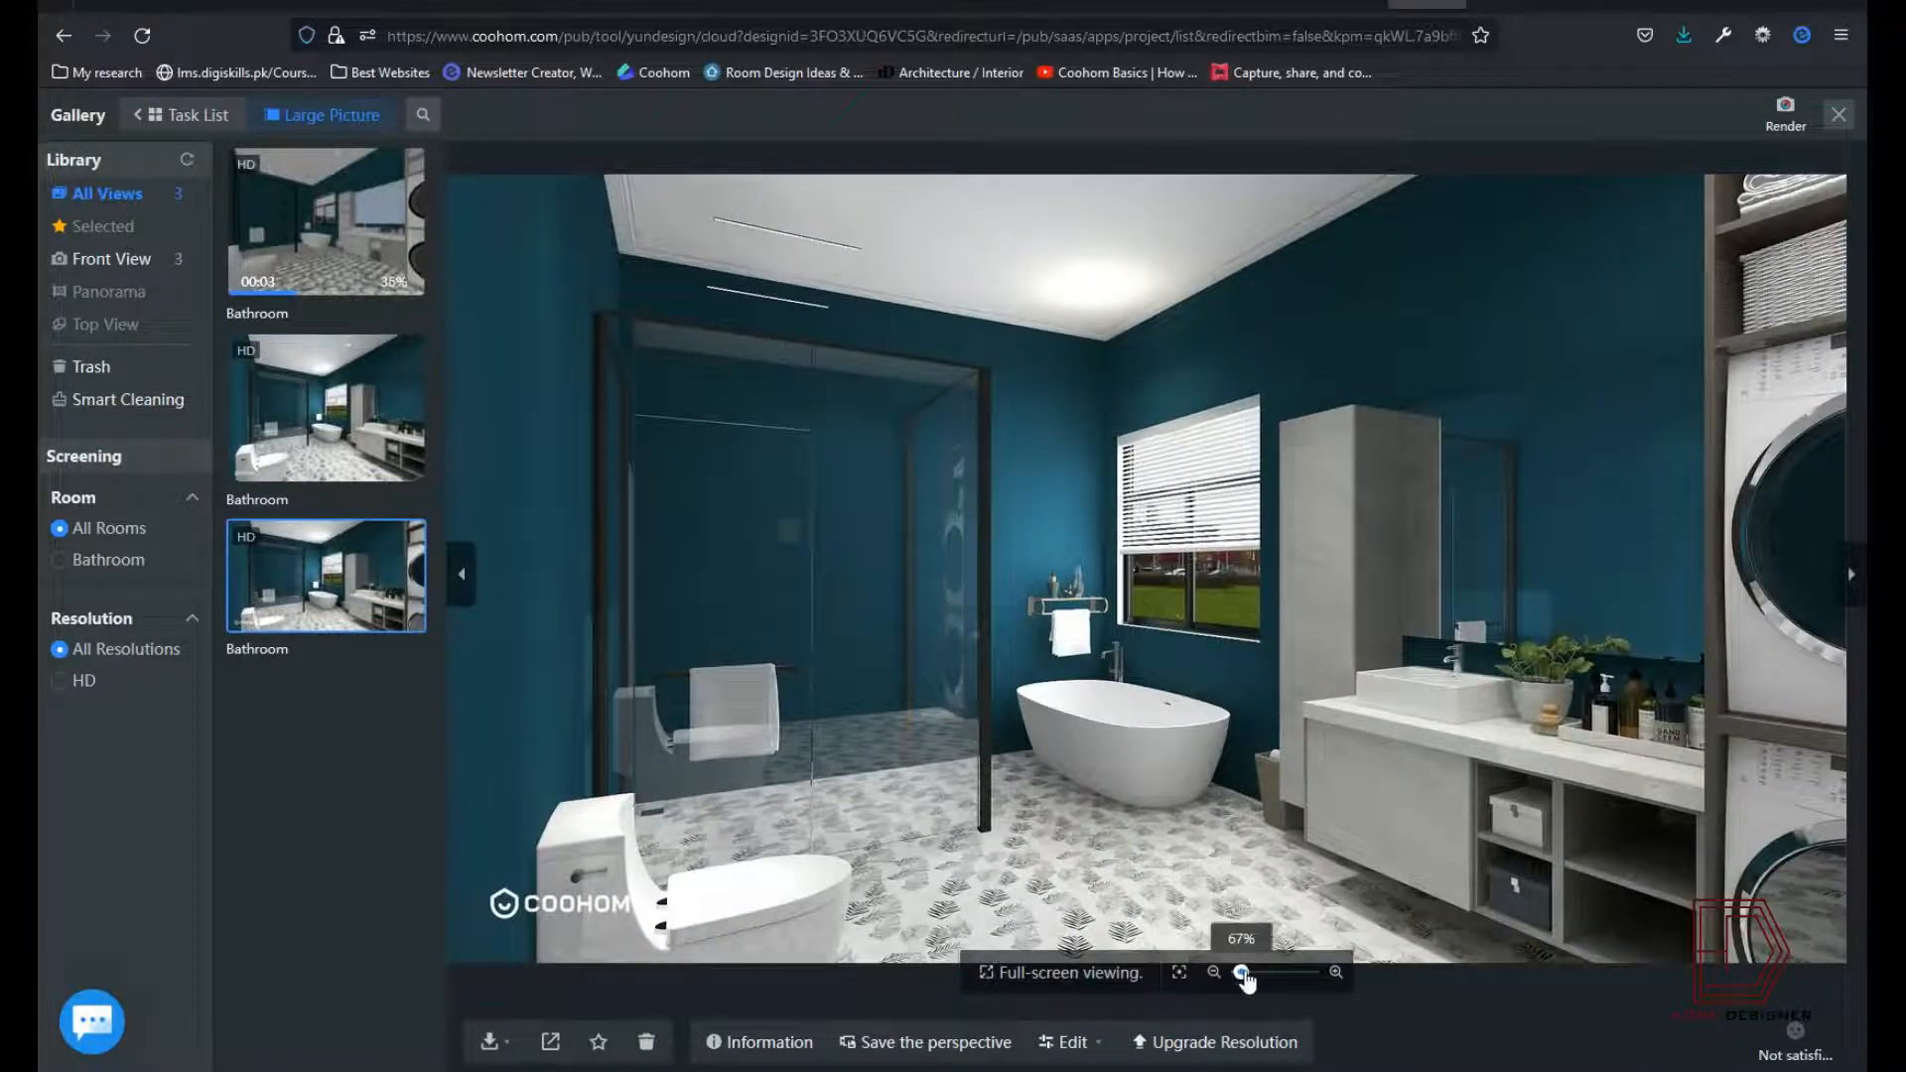
pyautogui.moveTo(1242, 974)
pyautogui.mouseDown()
pyautogui.moveTo(1268, 974)
pyautogui.moveTo(1221, 974)
pyautogui.moveTo(1244, 976)
pyautogui.mouseUp()
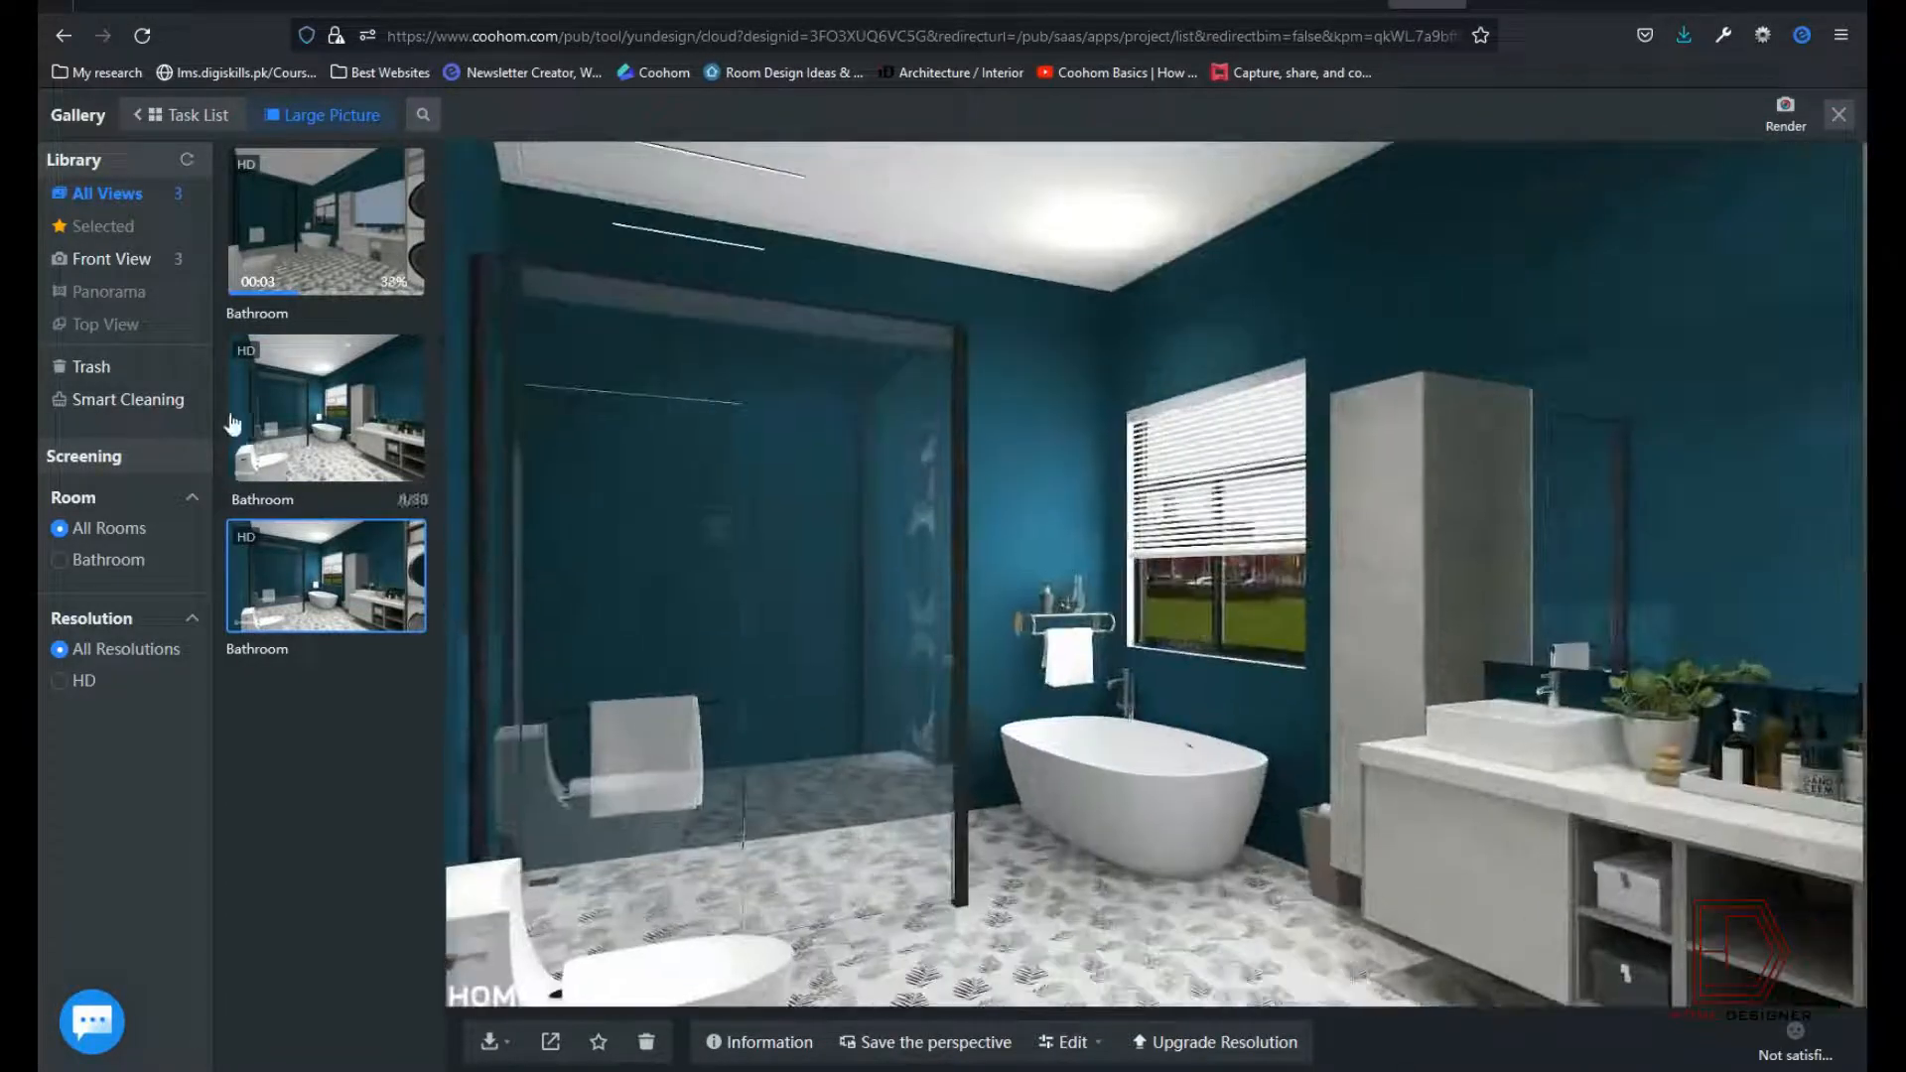
pyautogui.click(244, 417)
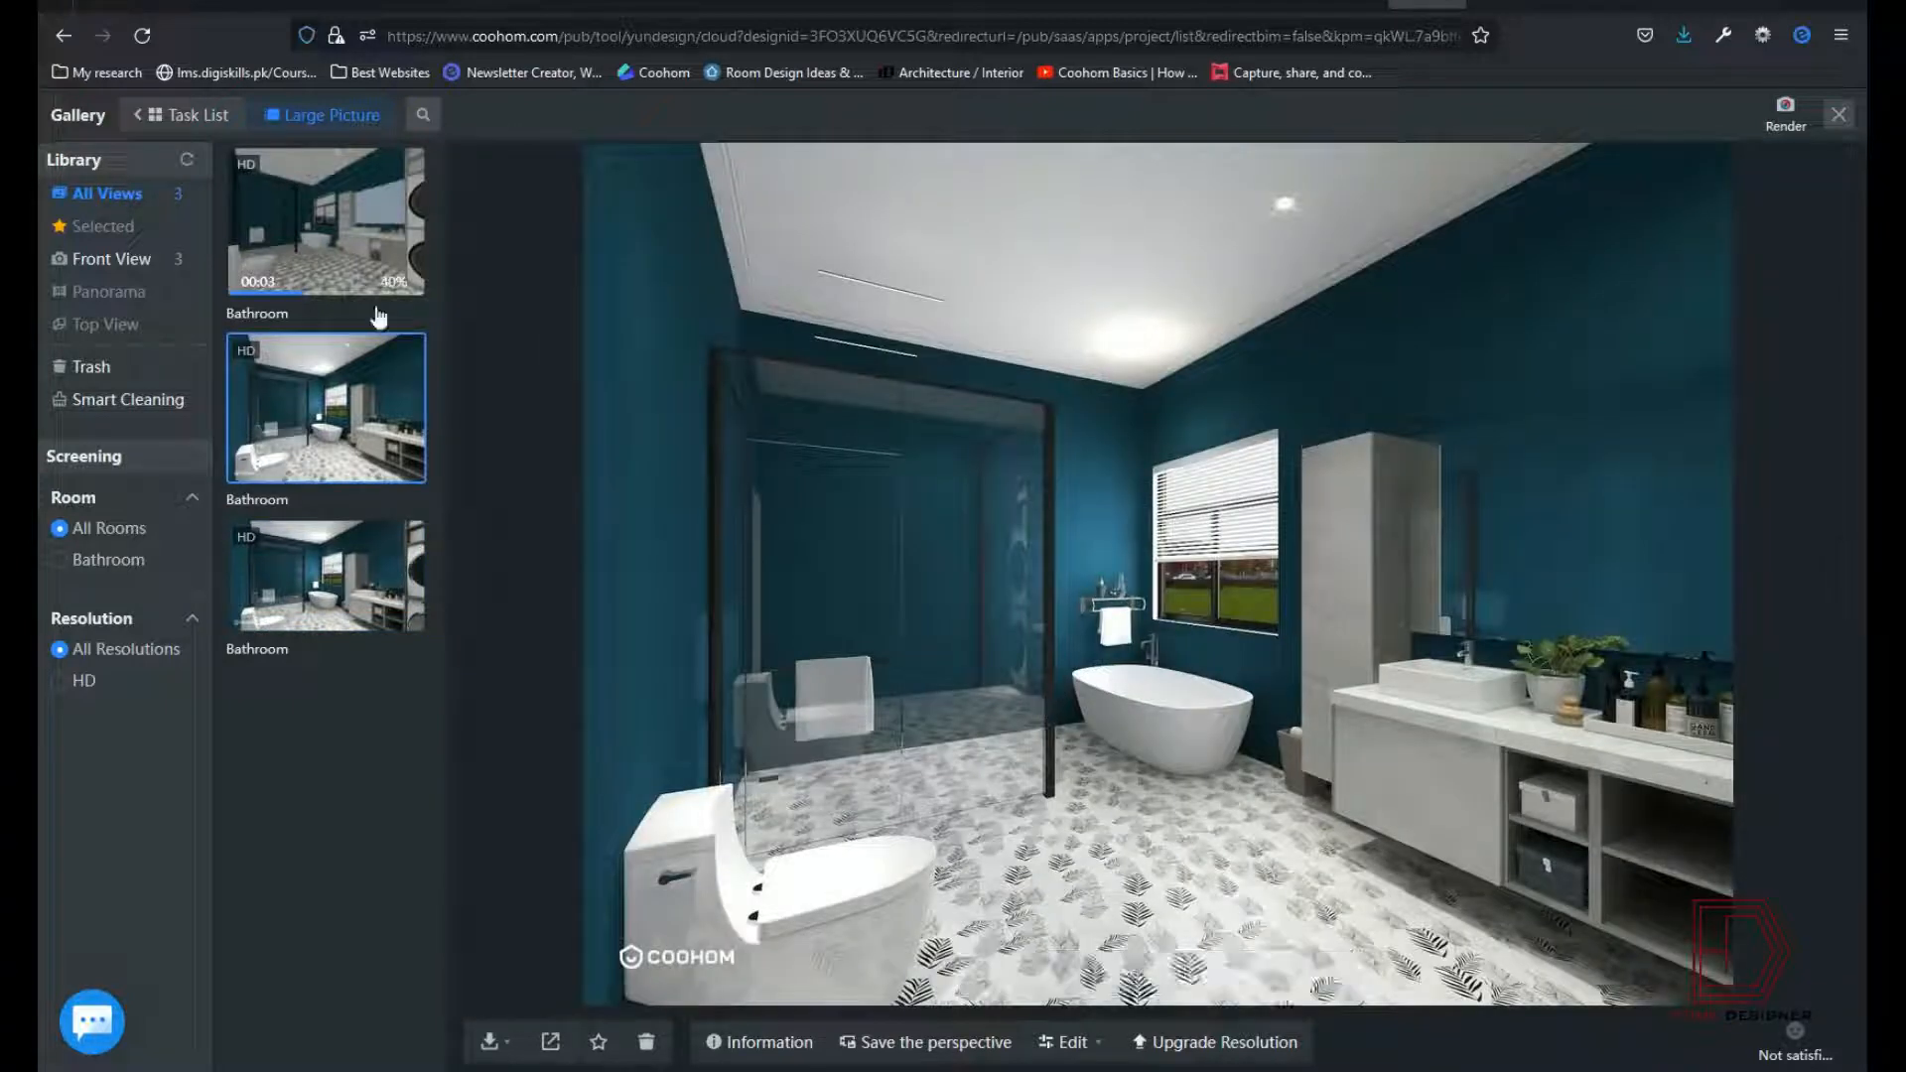
pyautogui.click(340, 620)
pyautogui.click(332, 428)
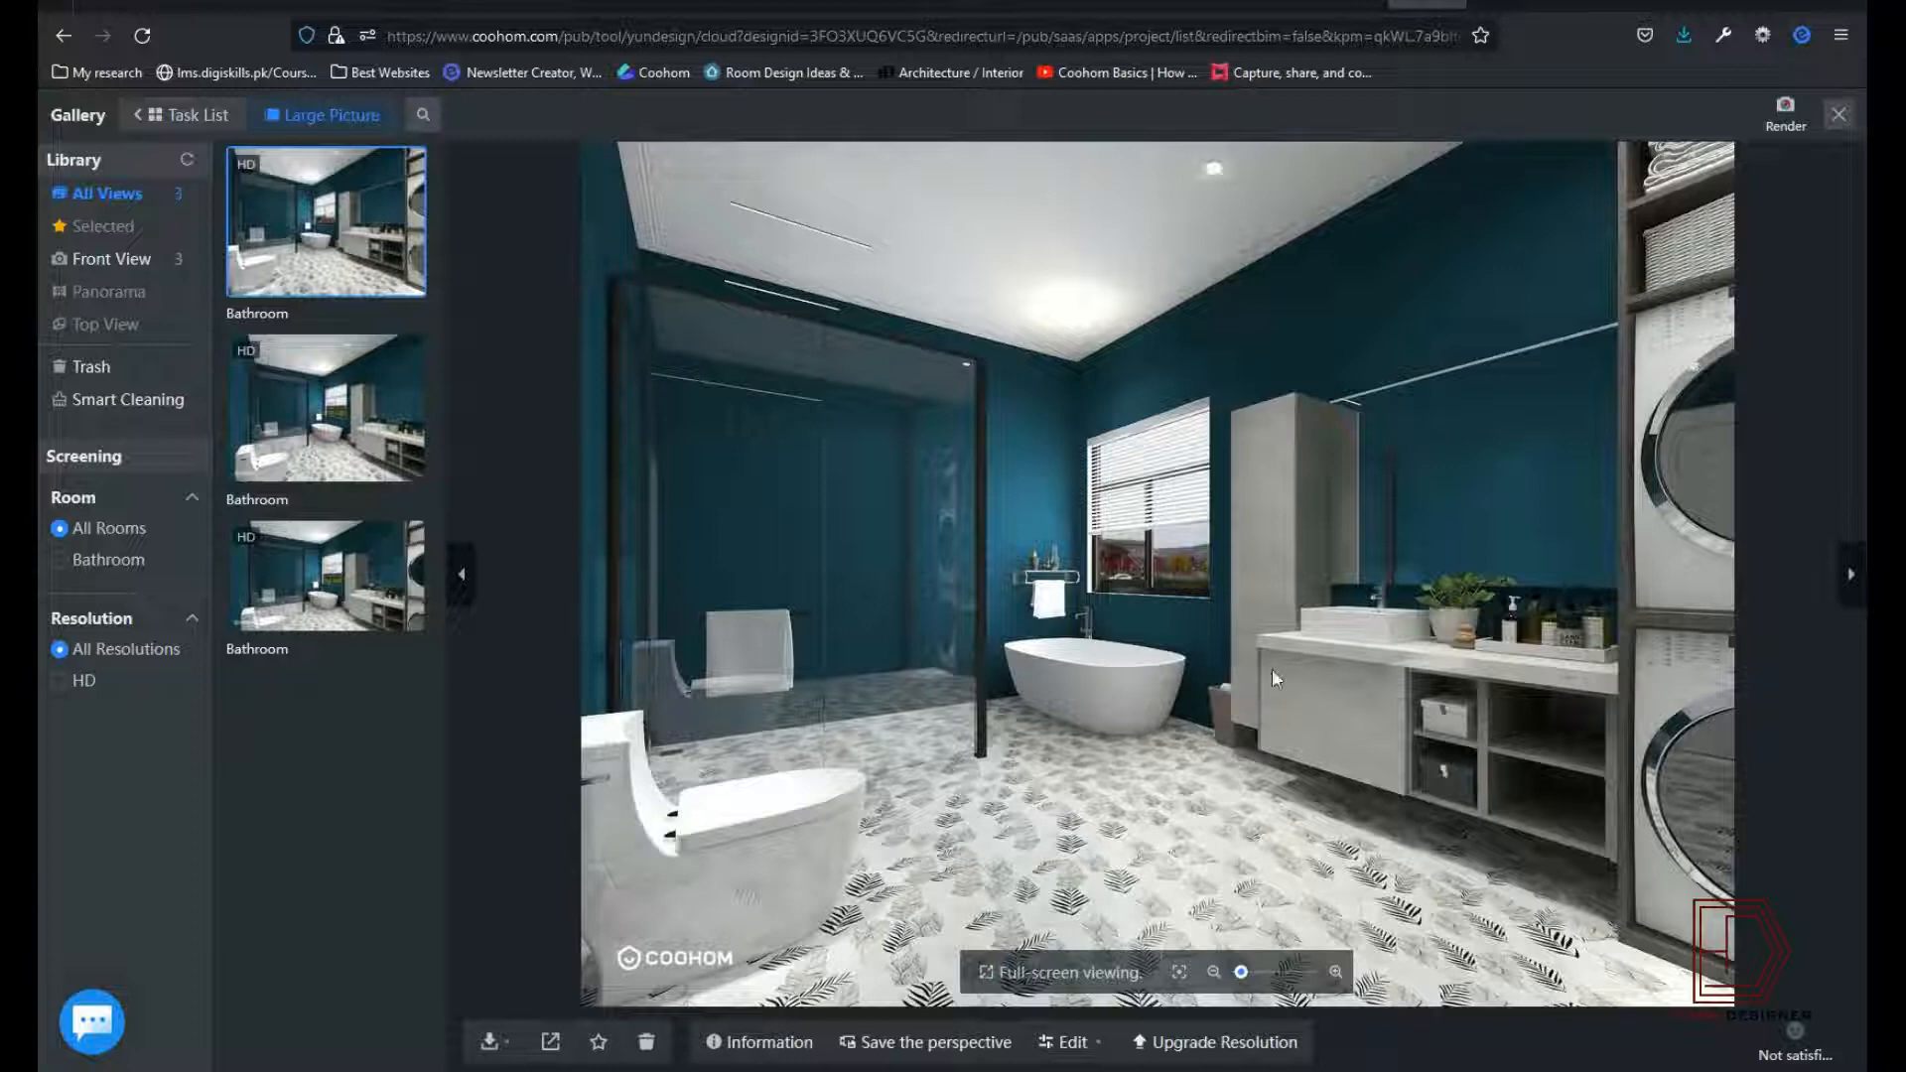
pyautogui.click(330, 402)
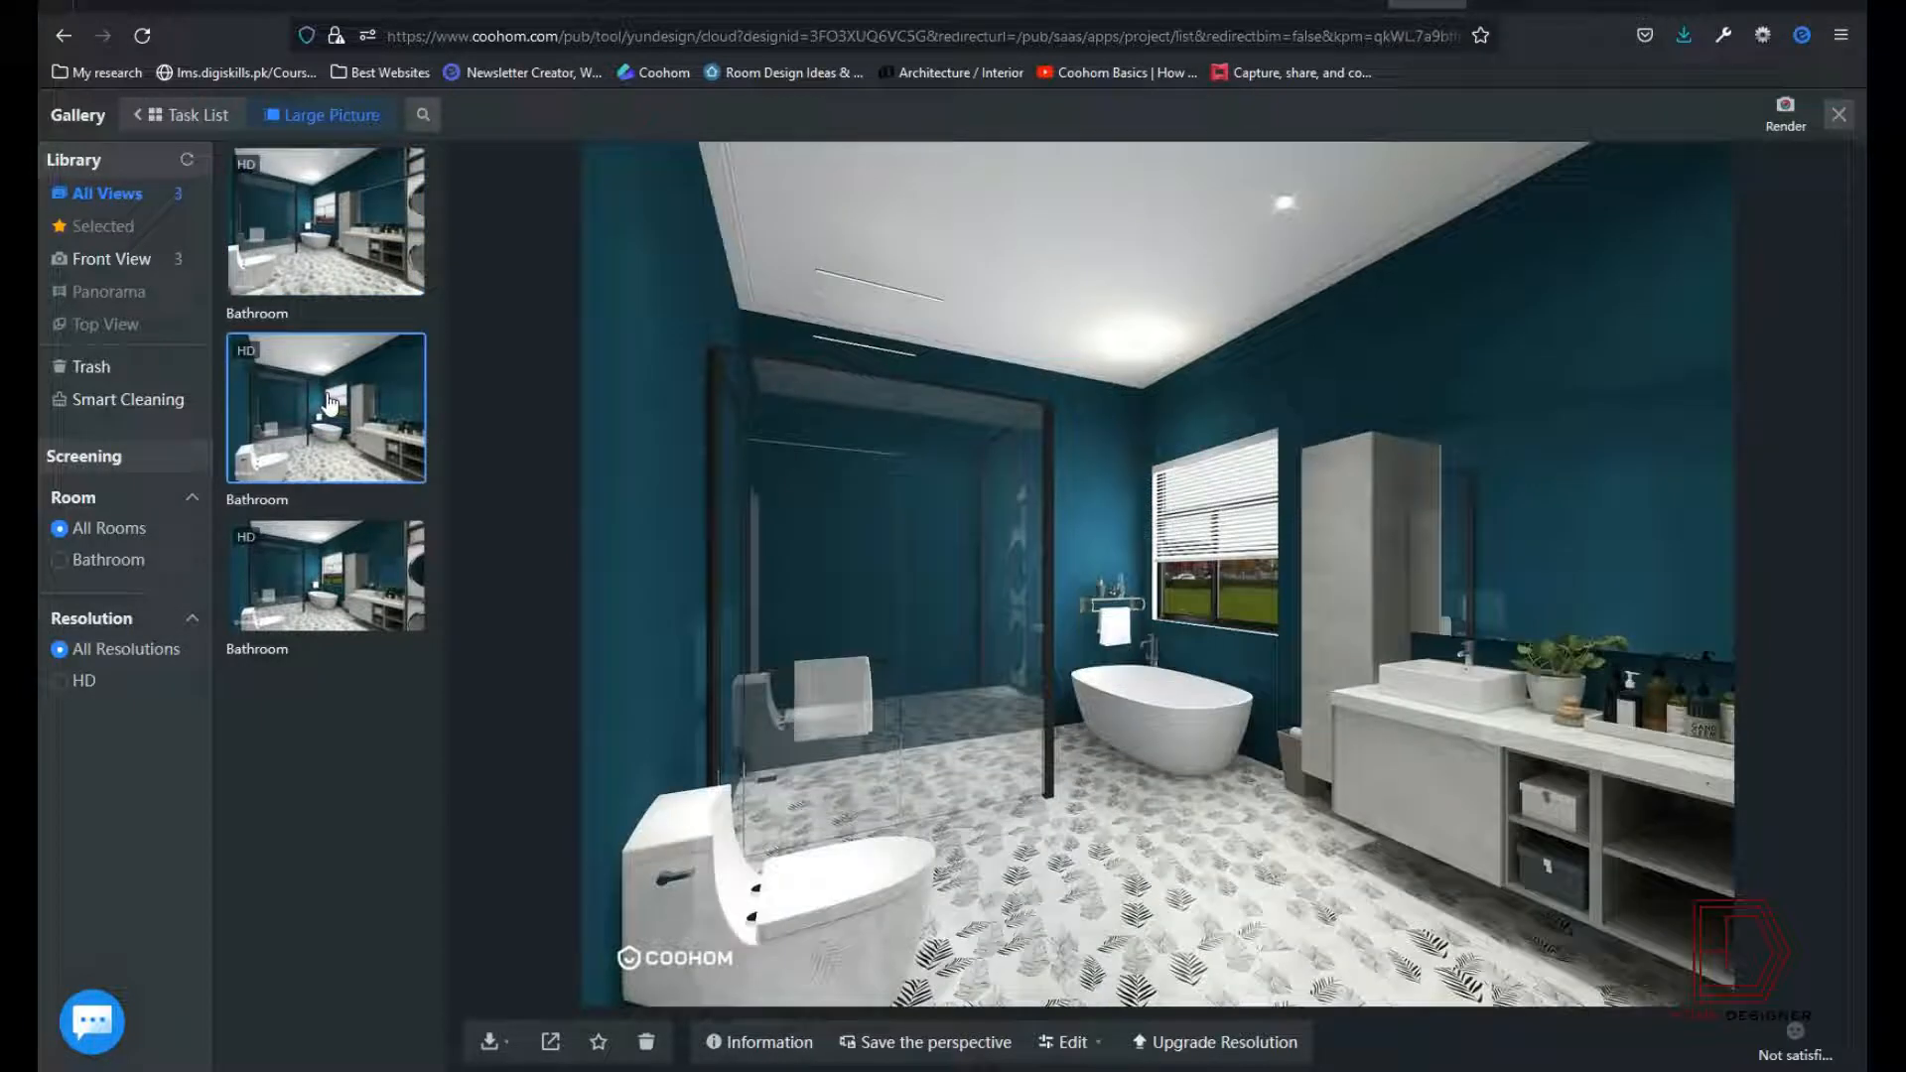
pyautogui.click(305, 579)
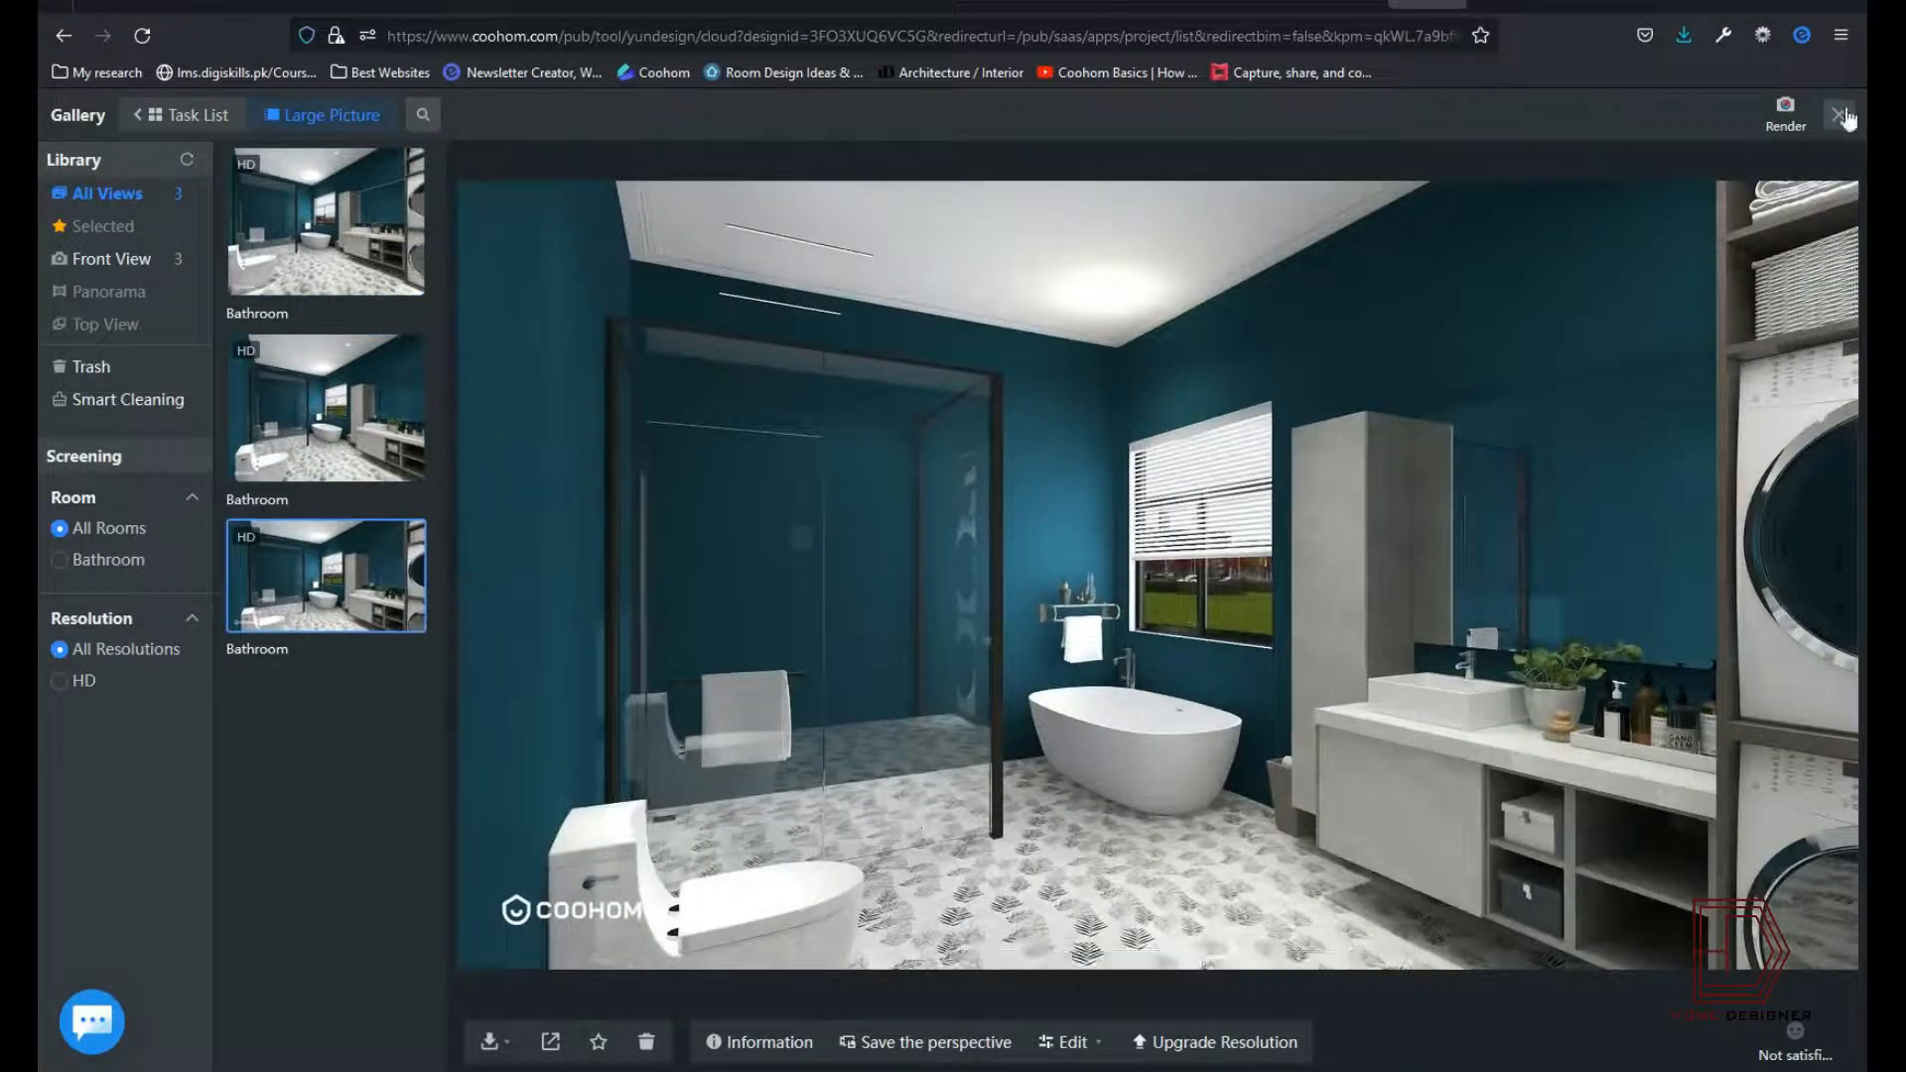
# Step: Download the 16:9 bathroom render to the desktop as a JPEG named -Bathroom-.jpg
pyautogui.click(489, 1041)
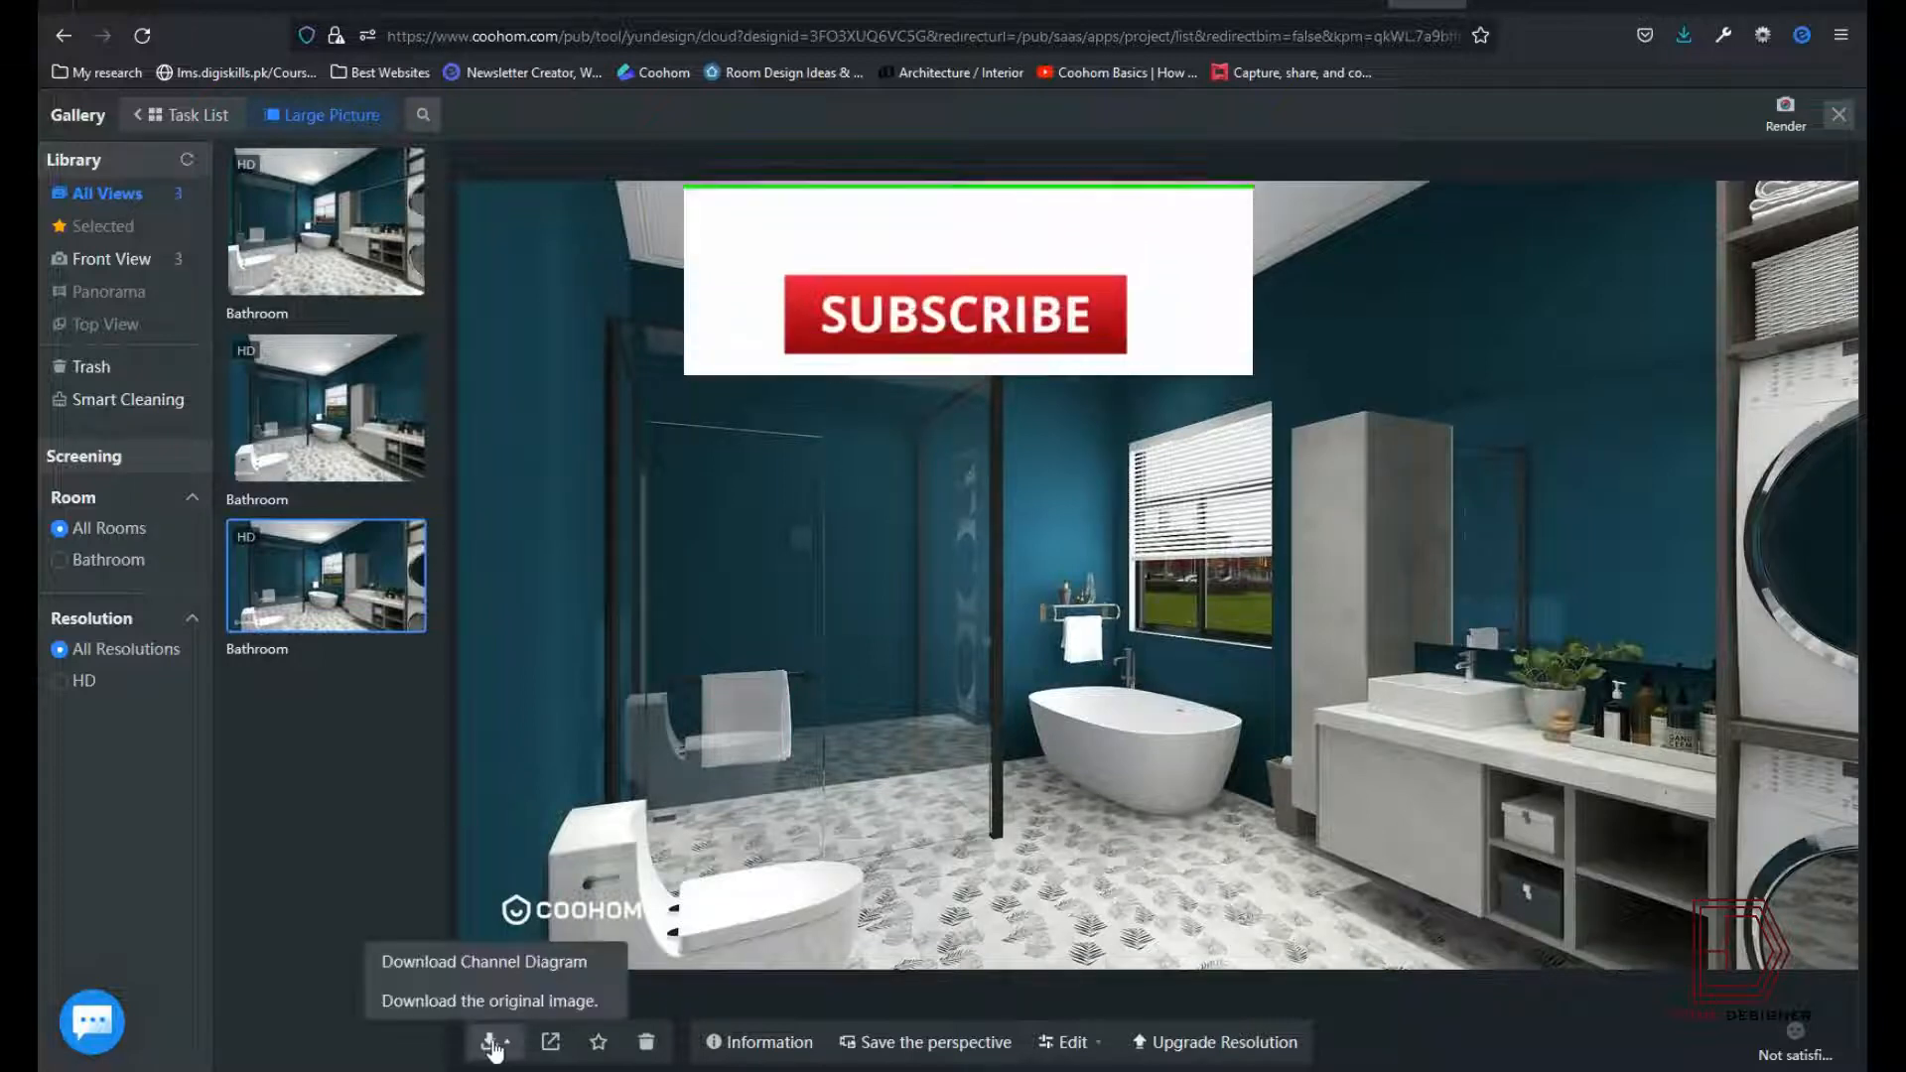
pyautogui.click(486, 968)
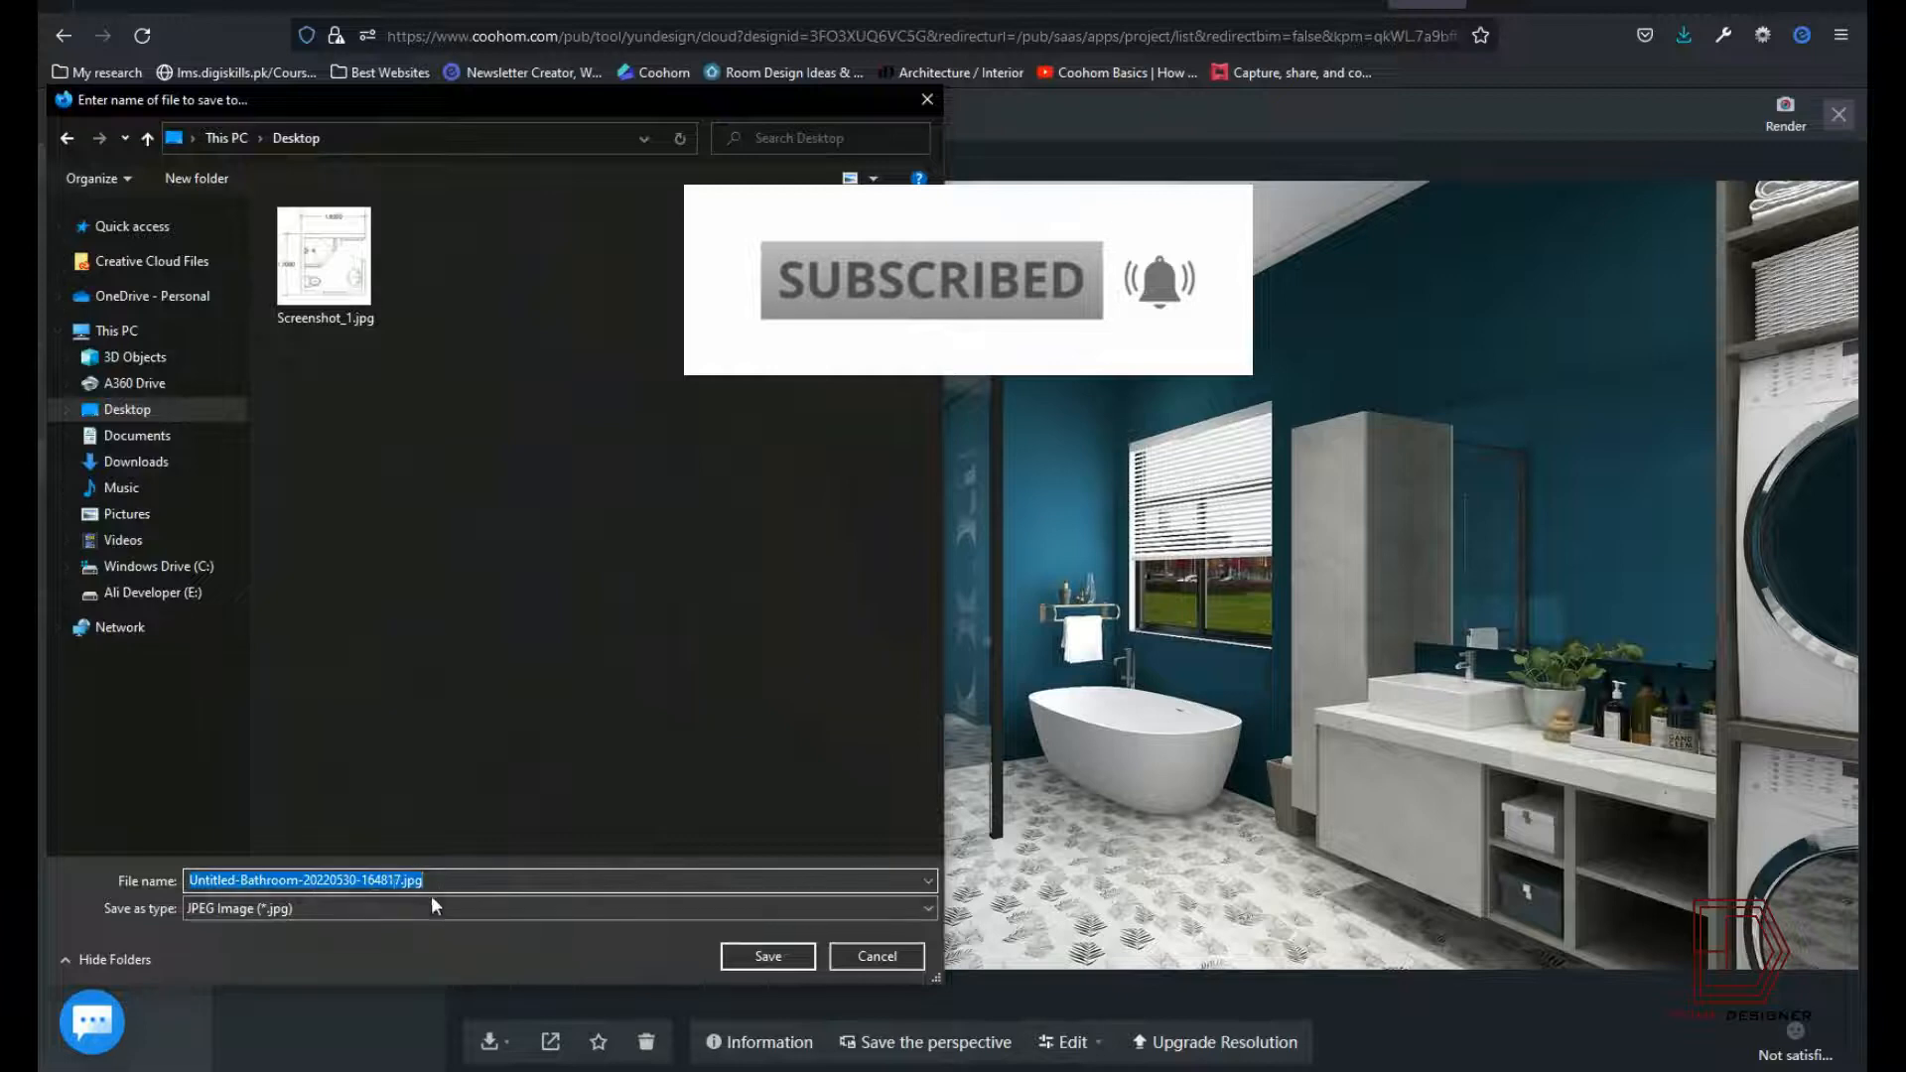
pyautogui.moveTo(423, 881); pyautogui.dragTo(100, 859)
pyautogui.press('BackSpace')
pyautogui.click(768, 956)
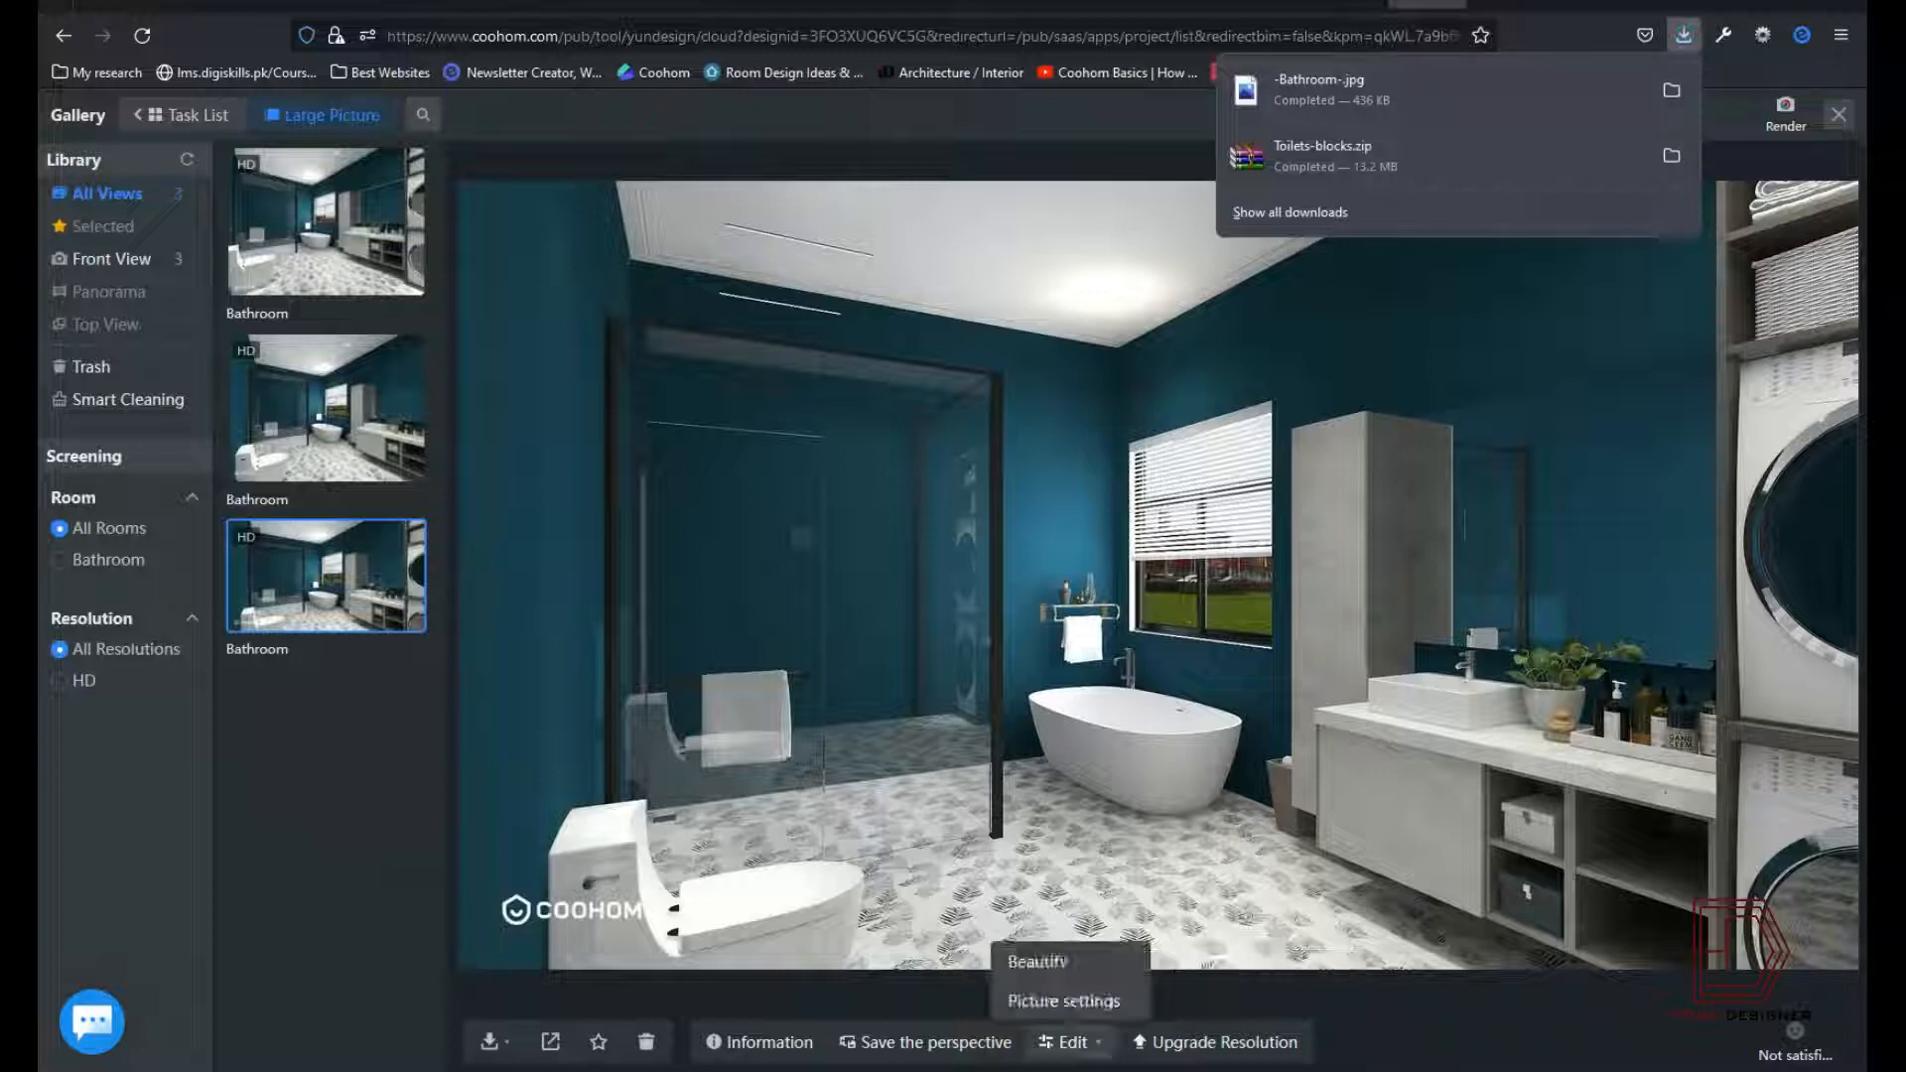
# Step: Look over the editing options for the 16:9 render and view the 4:3 render without the washing machines
pyautogui.click(1072, 1043)
pyautogui.moveTo(1072, 1058)
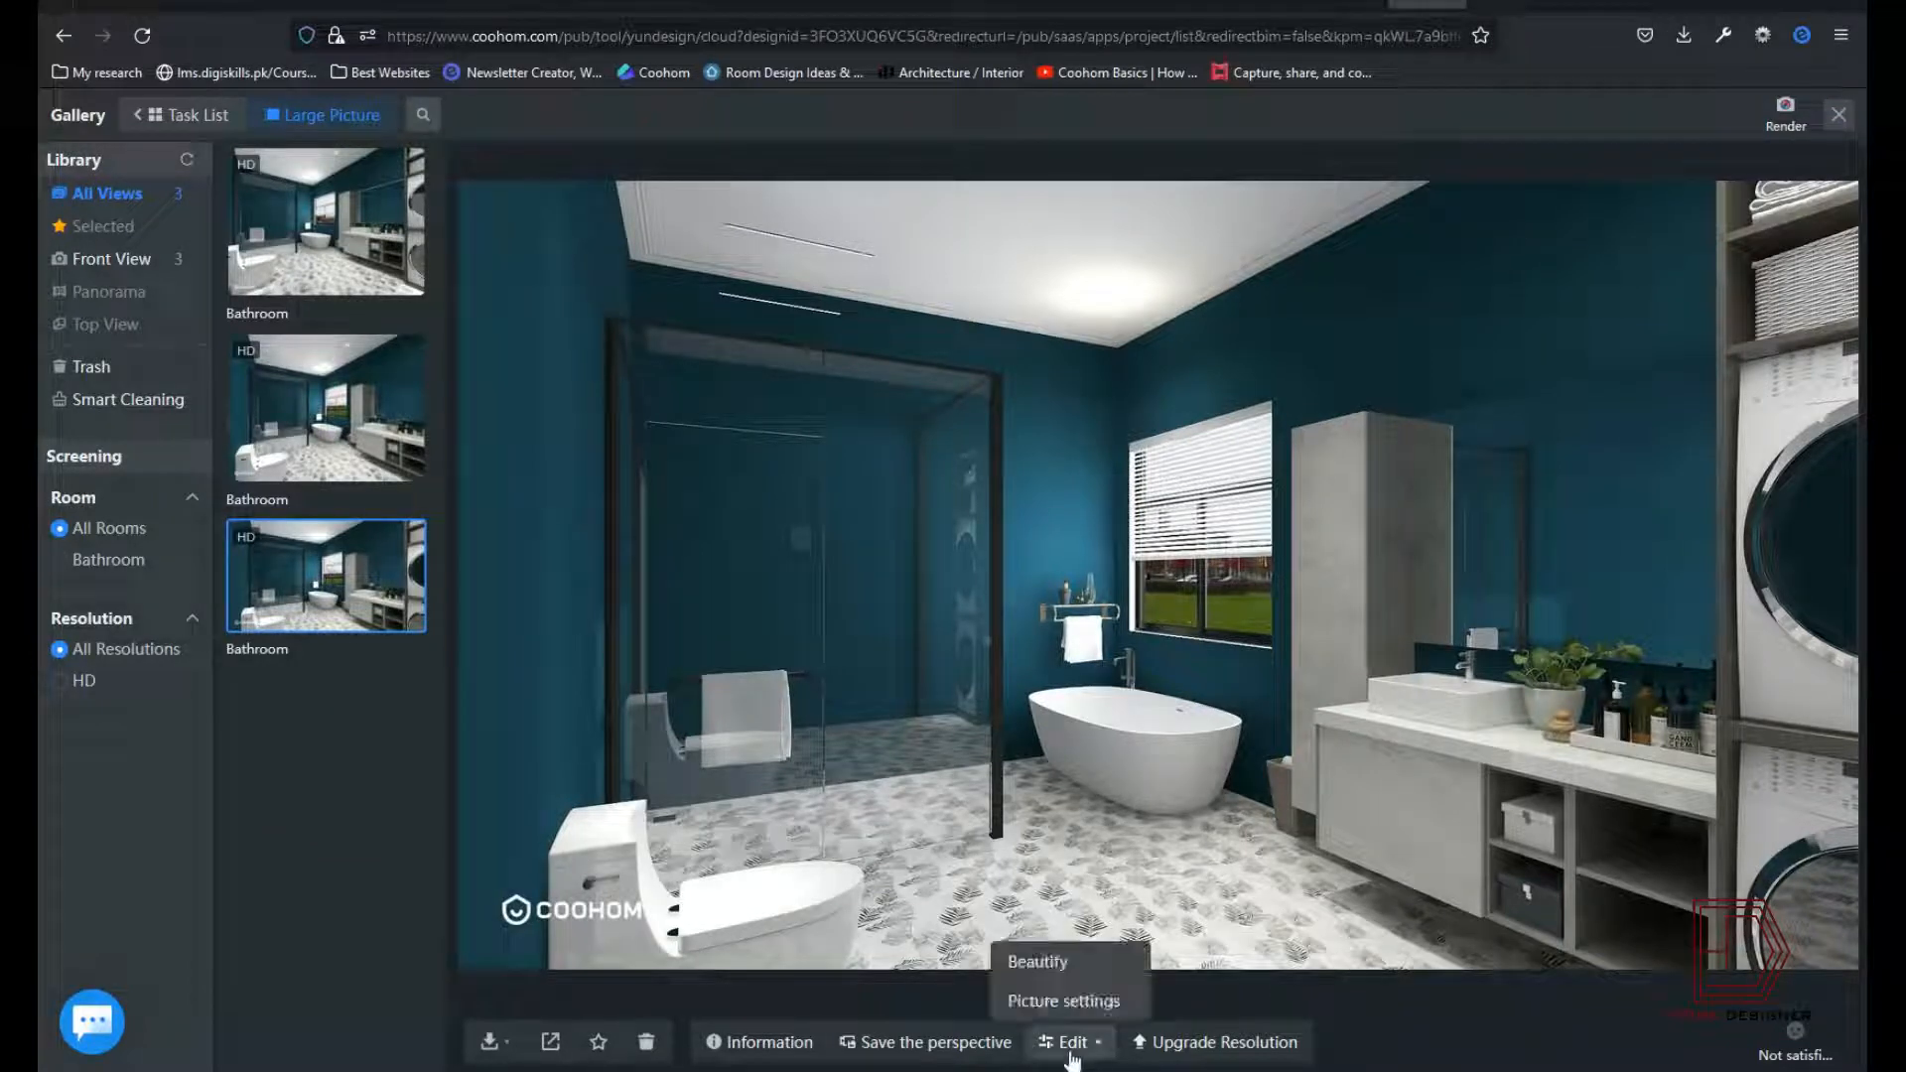
pyautogui.click(320, 427)
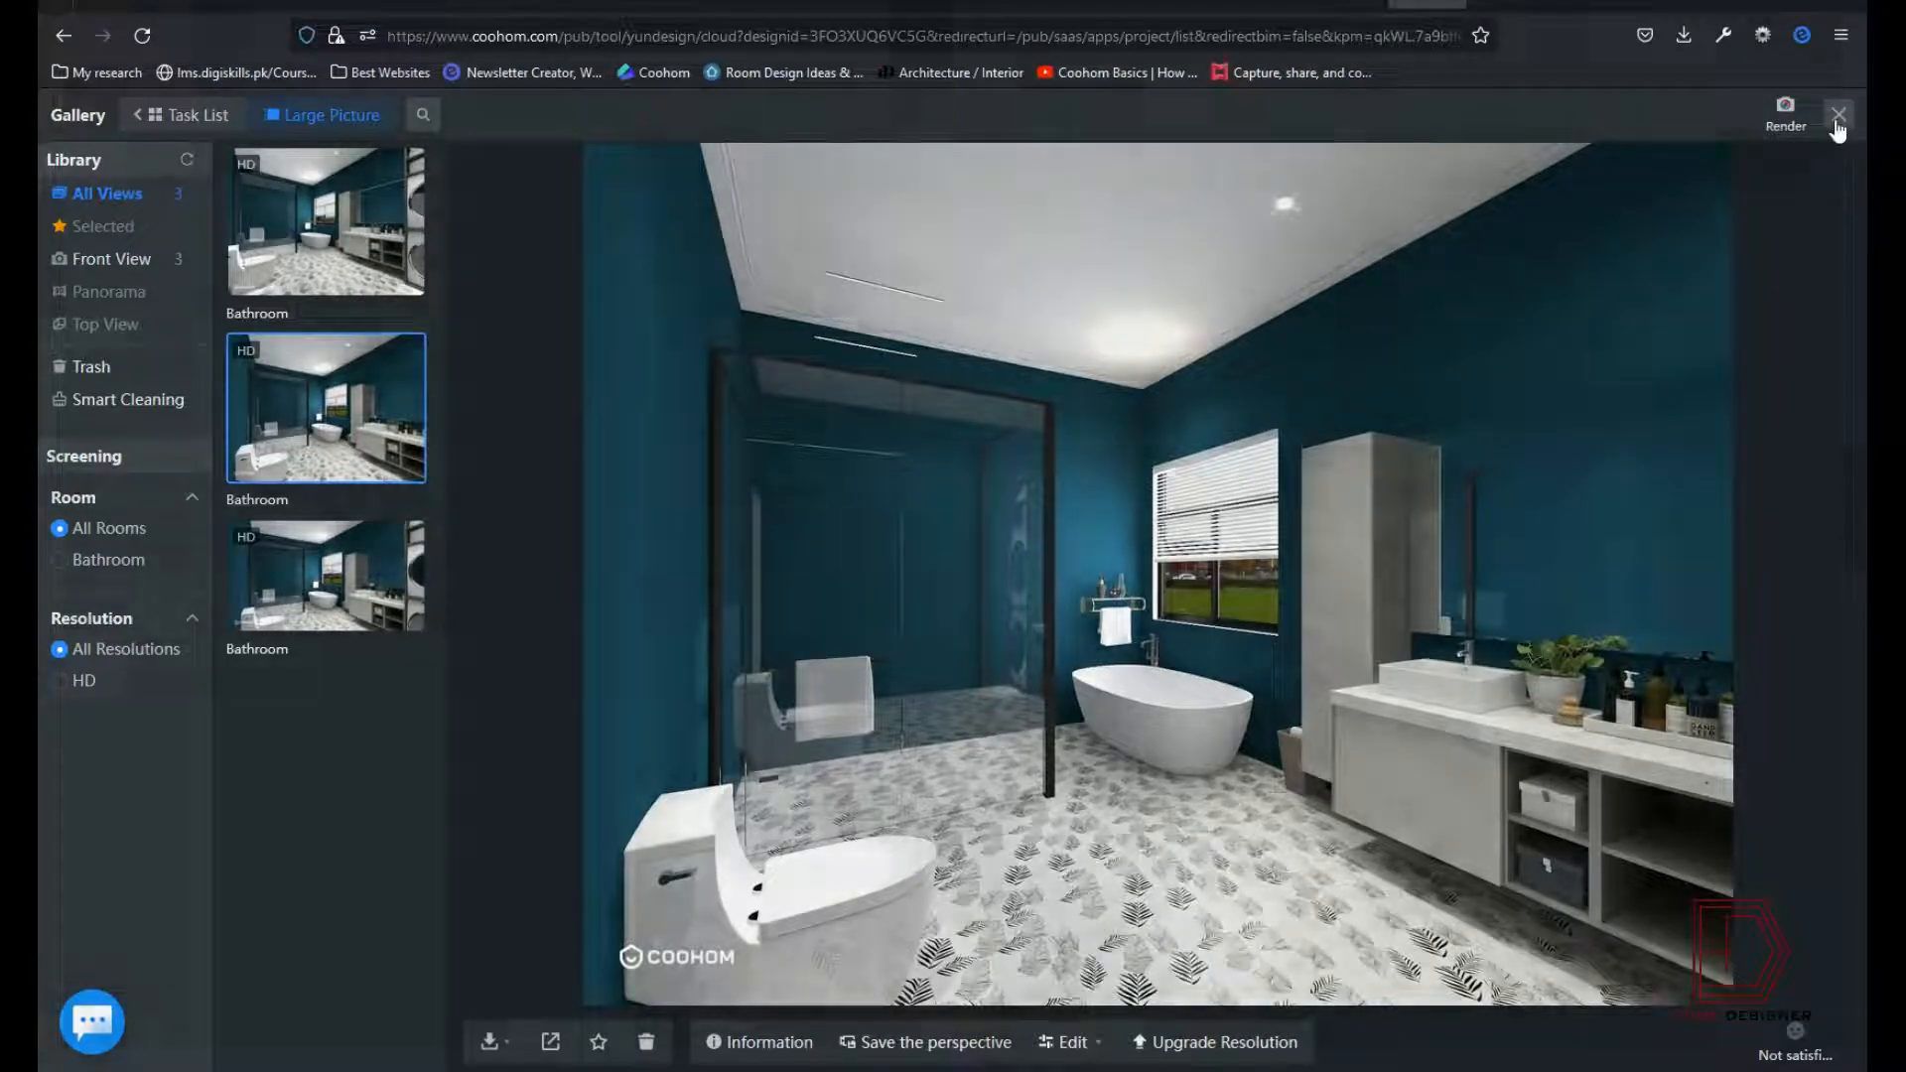